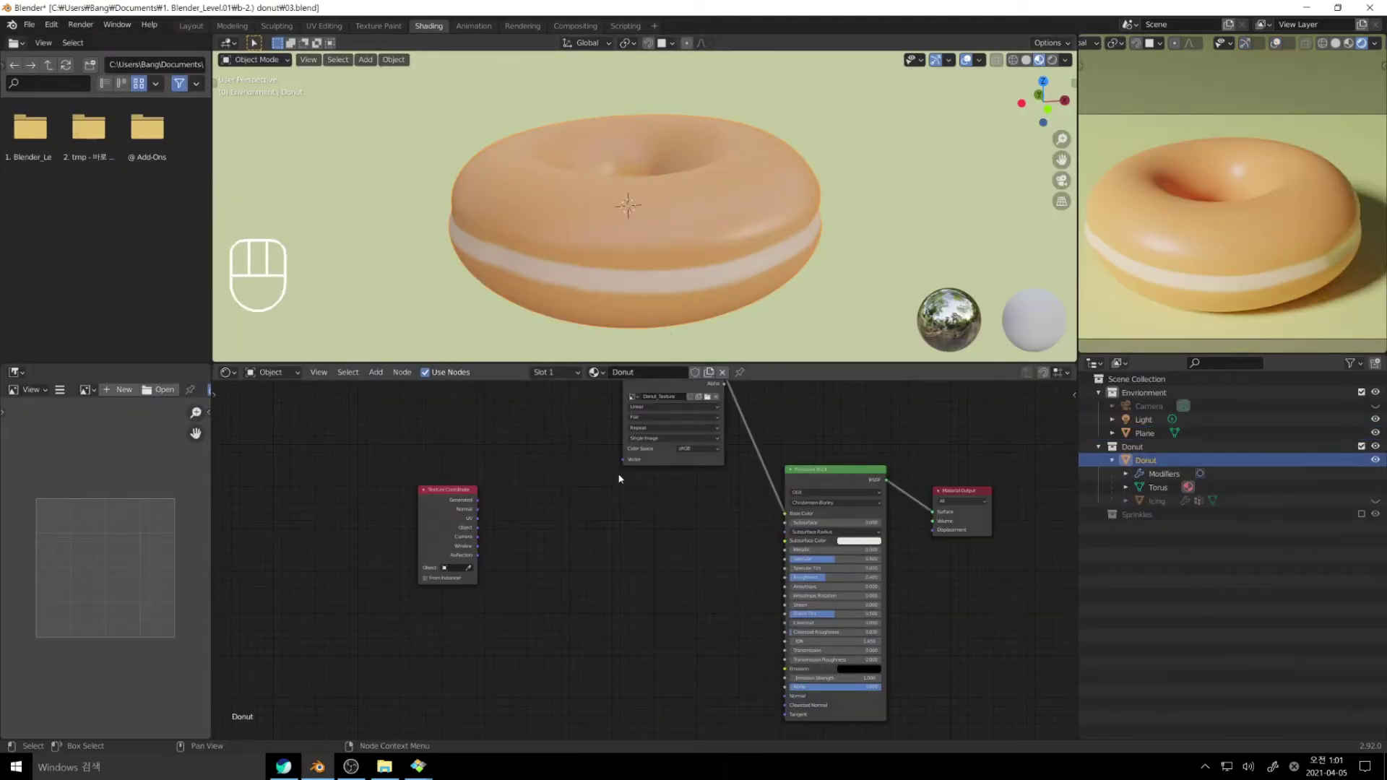
Step: Add a Noise Texture node beside the Texture Coordinate node in the Donut material
{"action": "middle_click_drag", "start_coordinate": [616, 545], "coordinate": [591, 572]}
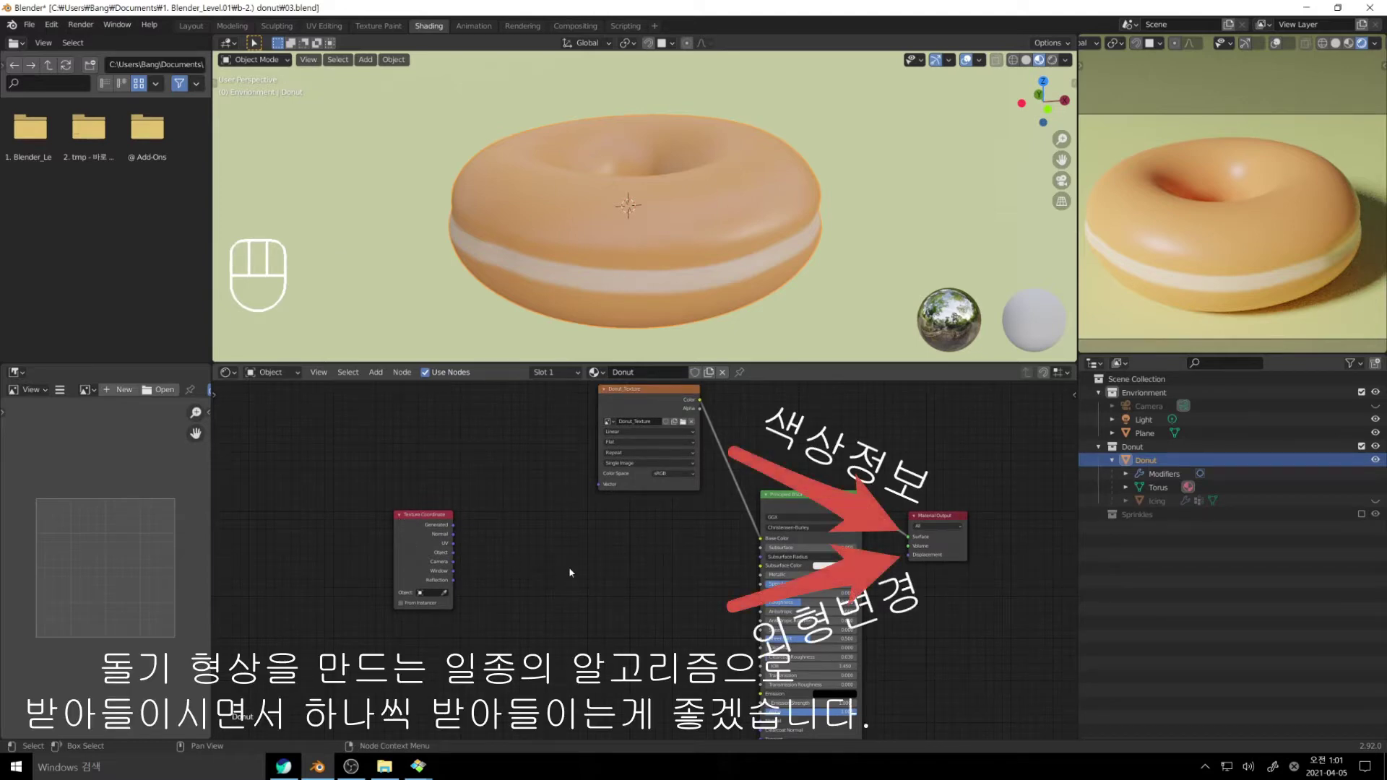
{"action": "key", "text": "shift+a"}
{"action": "mouse_move", "coordinate": [556, 558]}
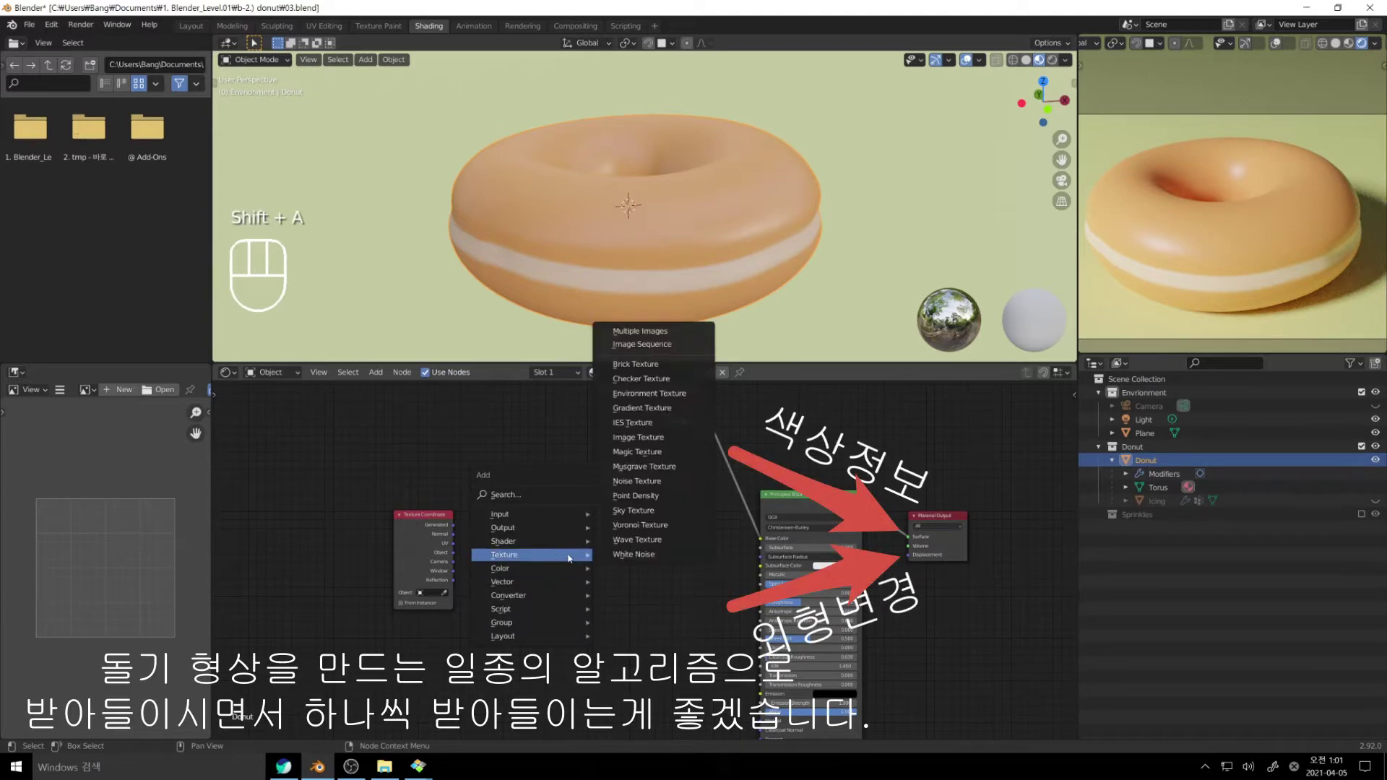
{"action": "left_click", "coordinate": [636, 481]}
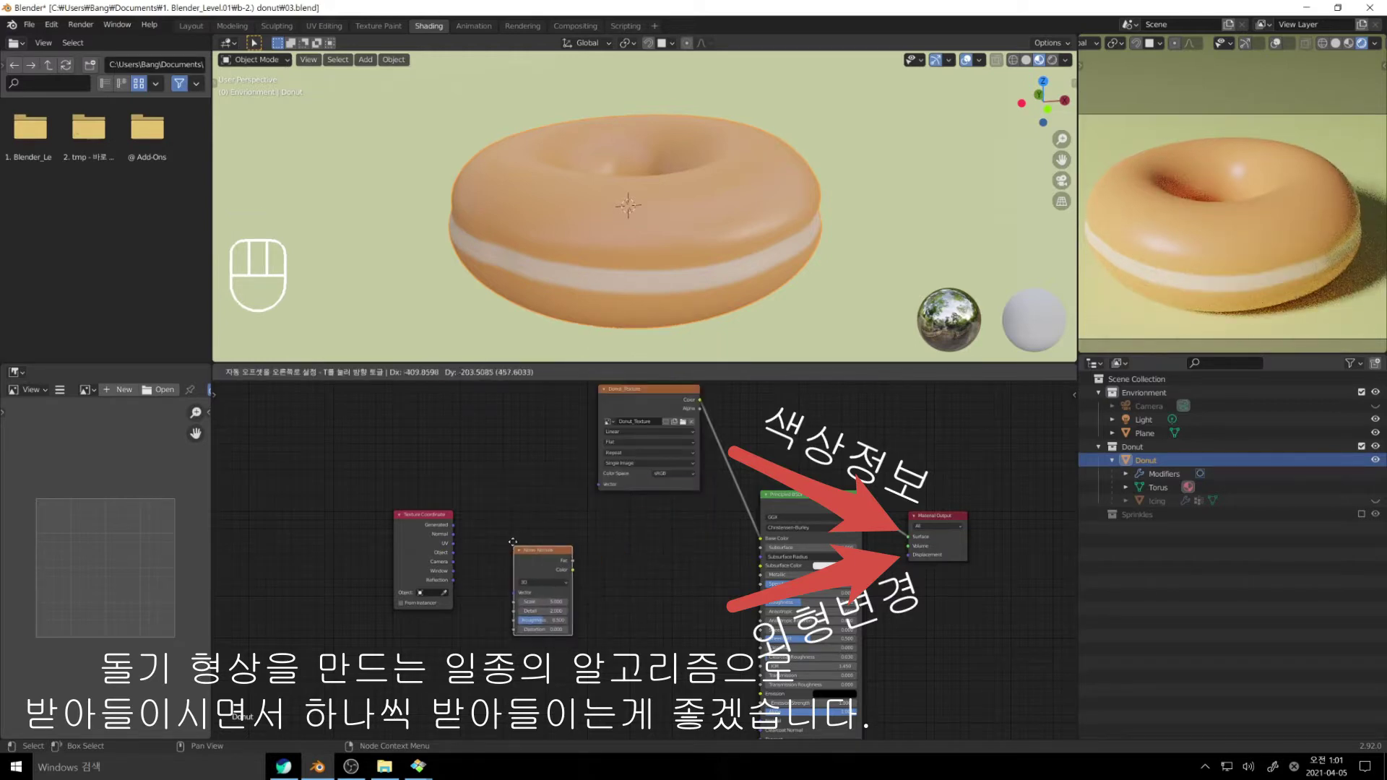
{"action": "left_click", "coordinate": [501, 508]}
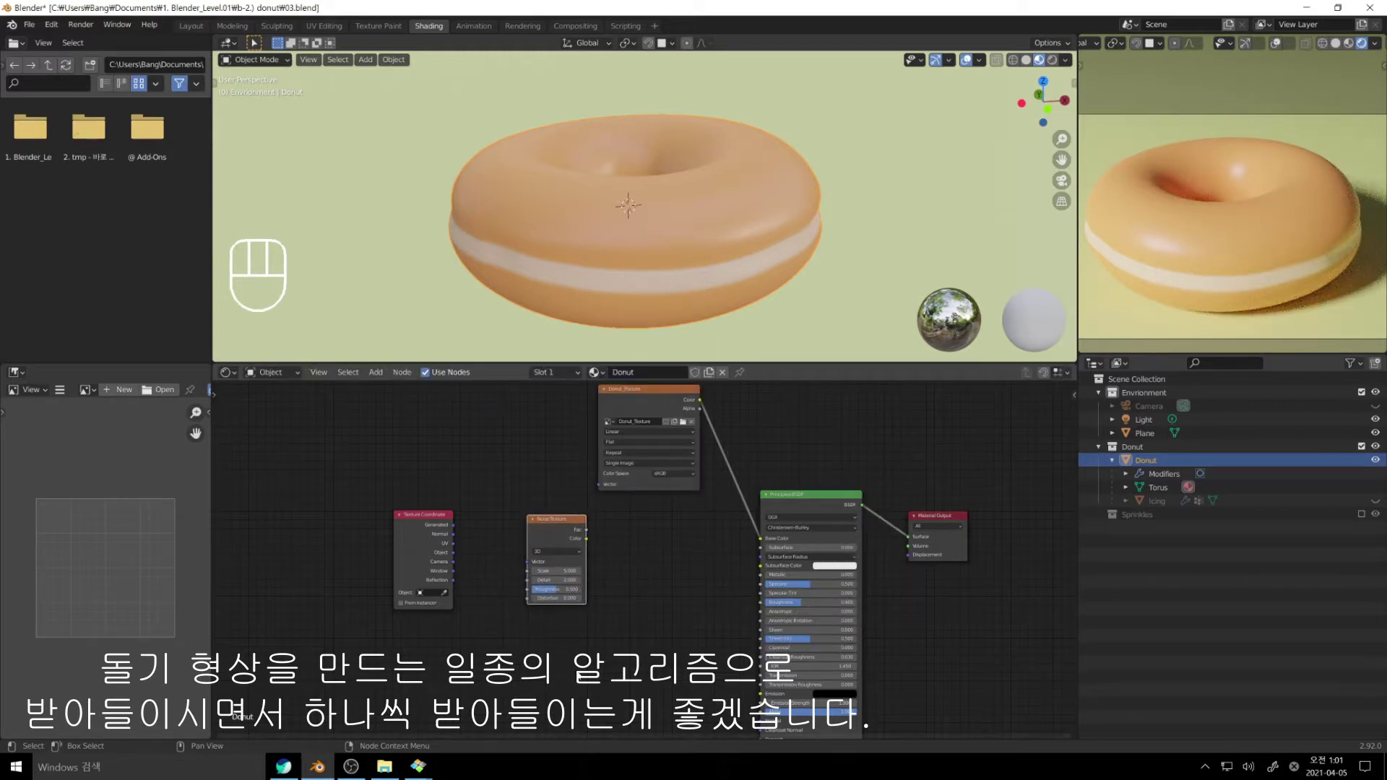
Step: Add a Displacement node and link Object coordinates through the Noise Texture's Fac and the node's Height to the Material Output's Displacement
{"action": "key", "text": "shift+a"}
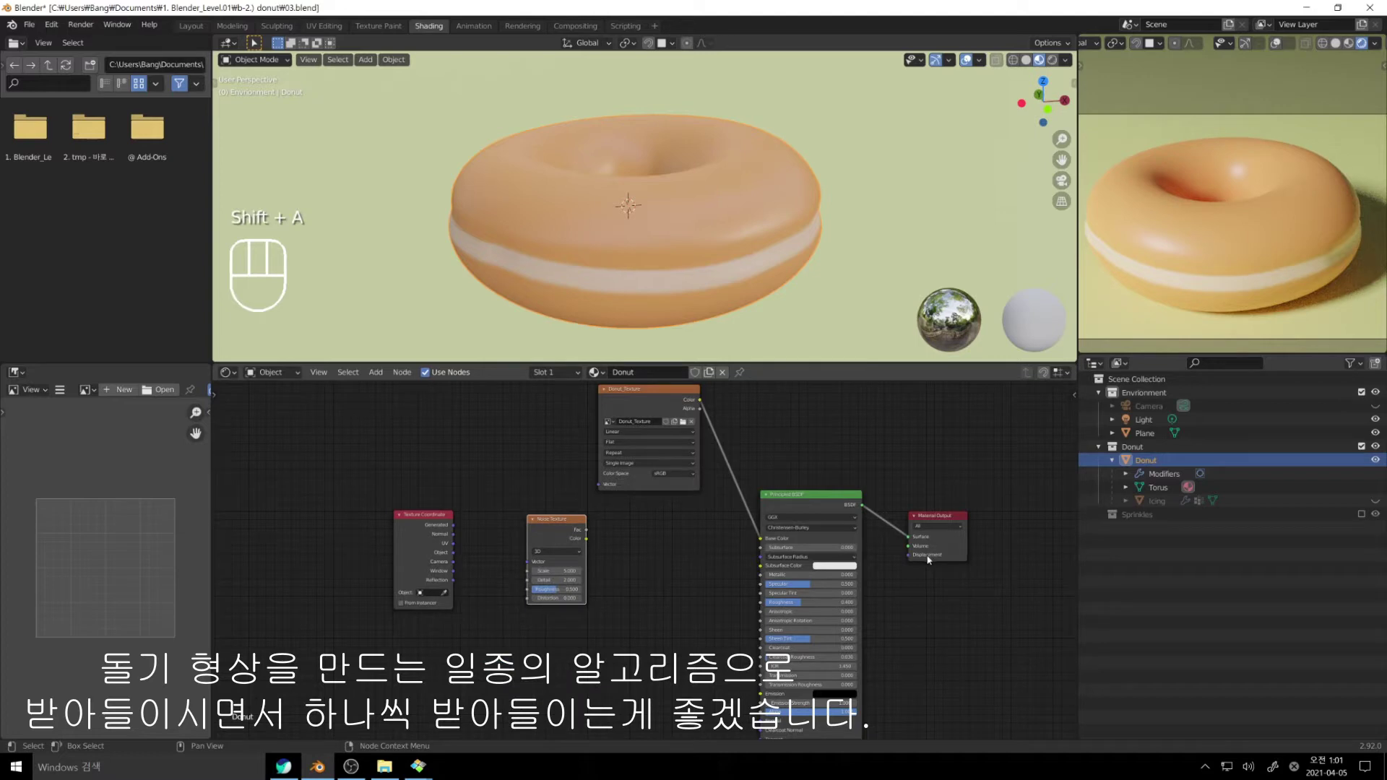
{"action": "key", "text": "shift+a"}
{"action": "mouse_move", "coordinate": [671, 606]}
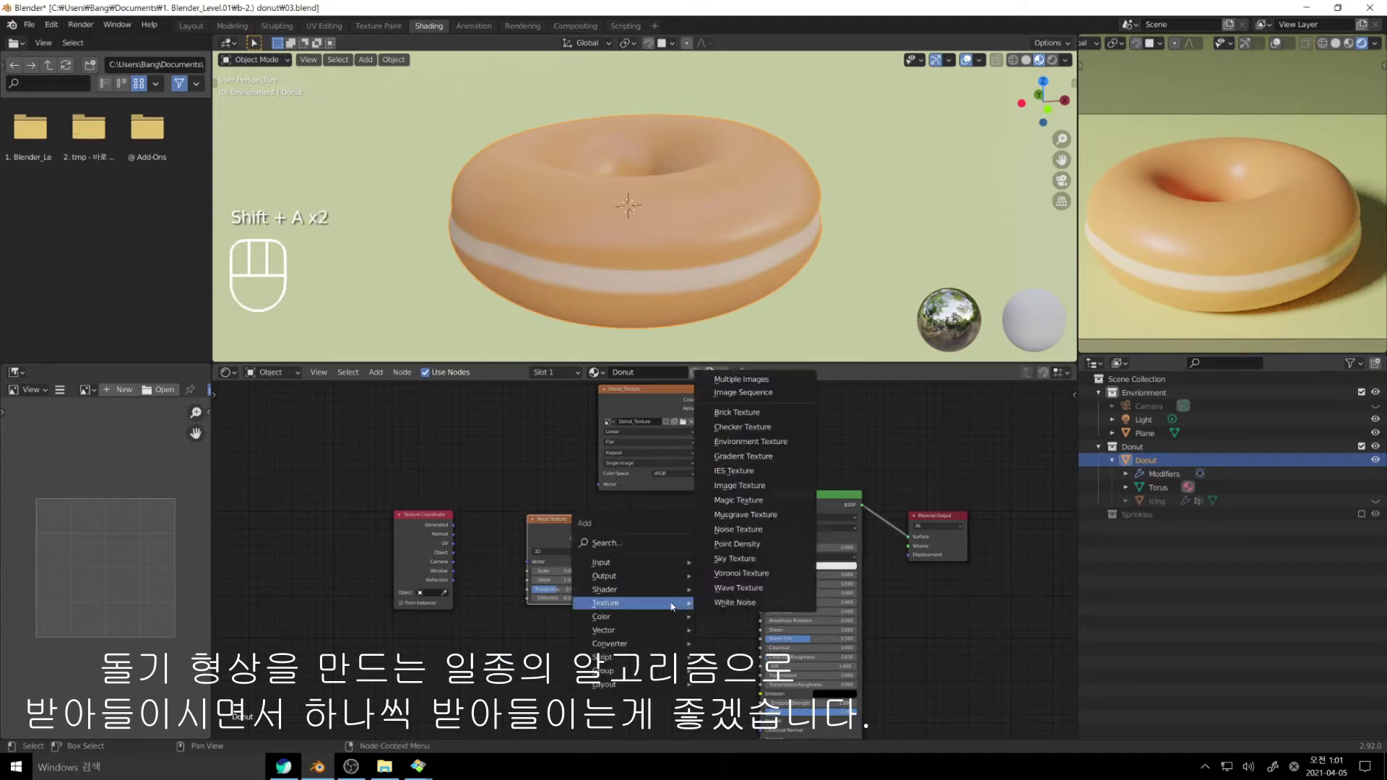
{"action": "mouse_move", "coordinate": [653, 650]}
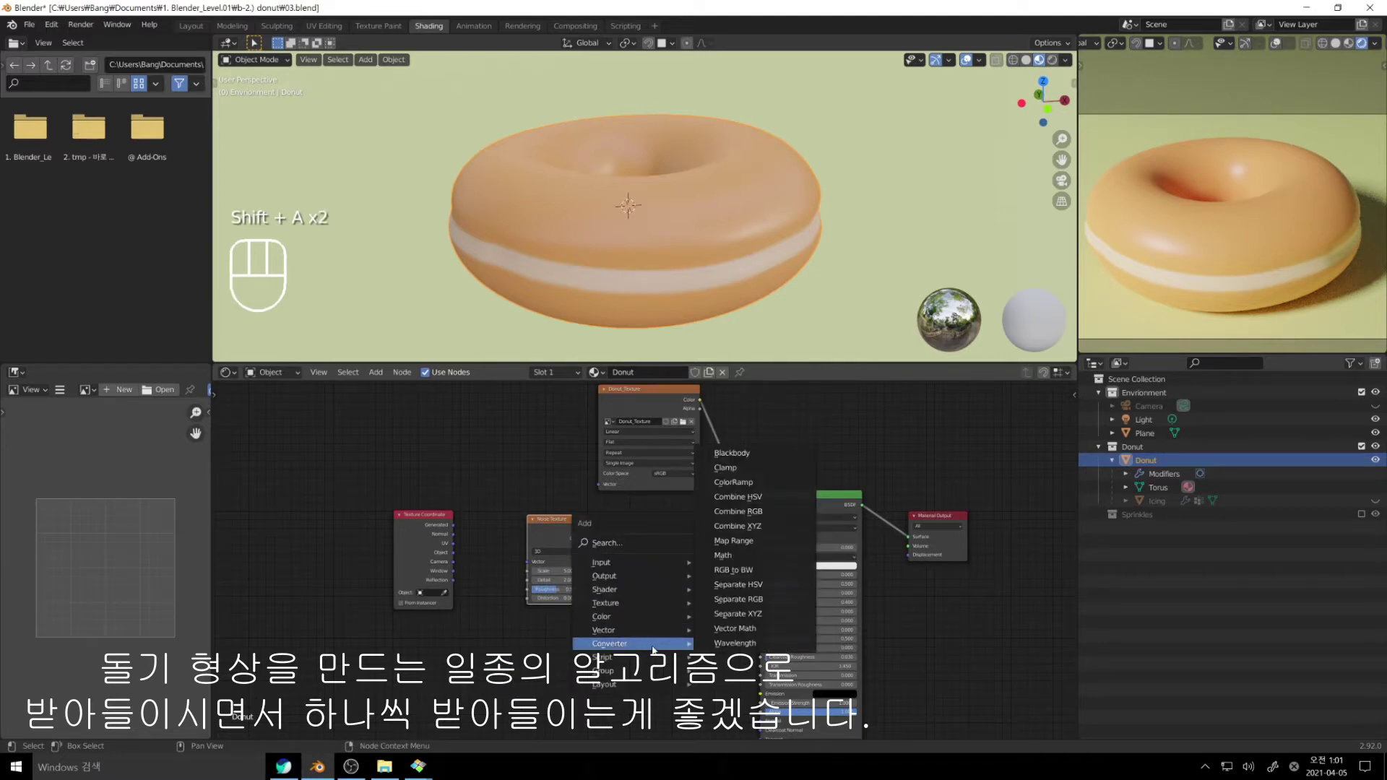
{"action": "left_click", "coordinate": [758, 527]}
{"action": "left_click_drag", "start_coordinate": [453, 552], "coordinate": [908, 555]}
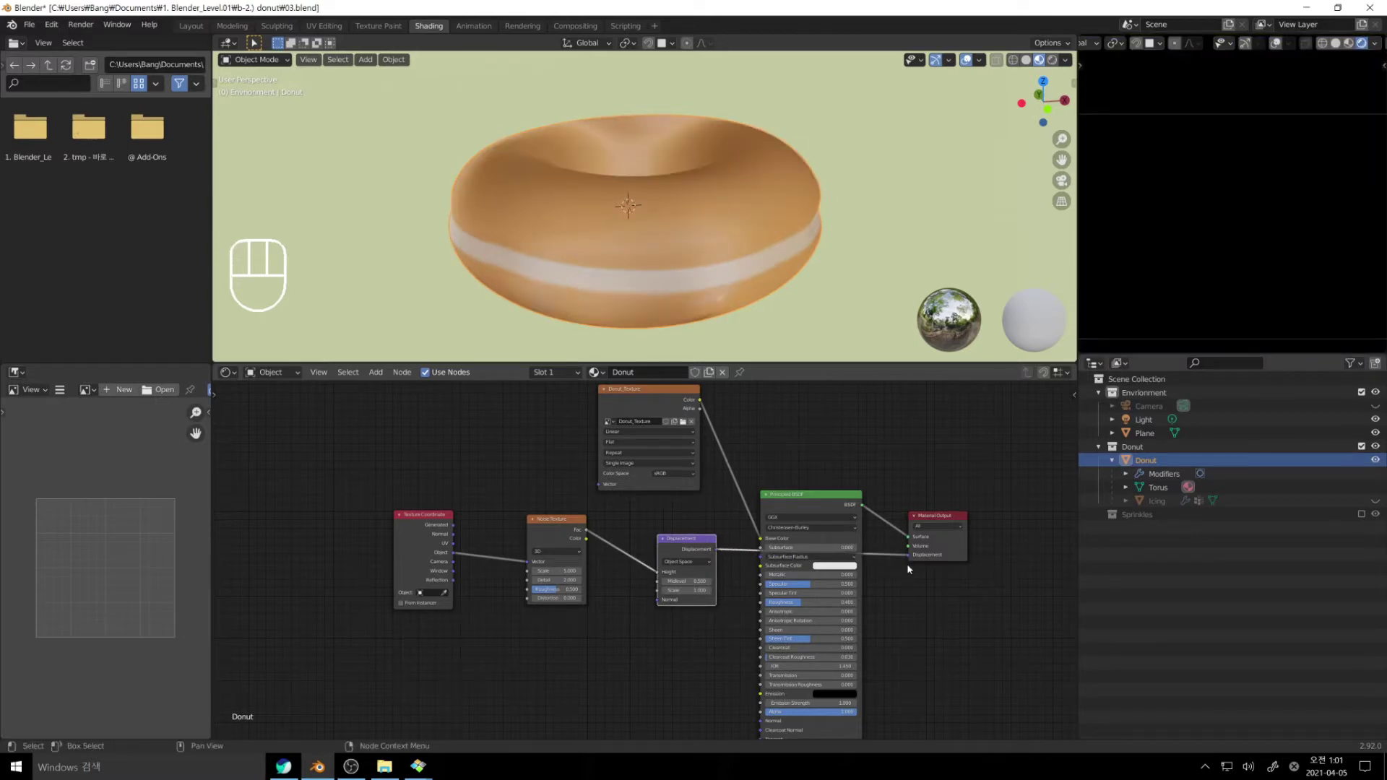
Step: Reduce the Displacement node's Scale to a very small value and set the Noise Texture's Scale to 150
{"action": "double_click", "coordinate": [687, 590]}
{"action": "type", "text": "0.00"}
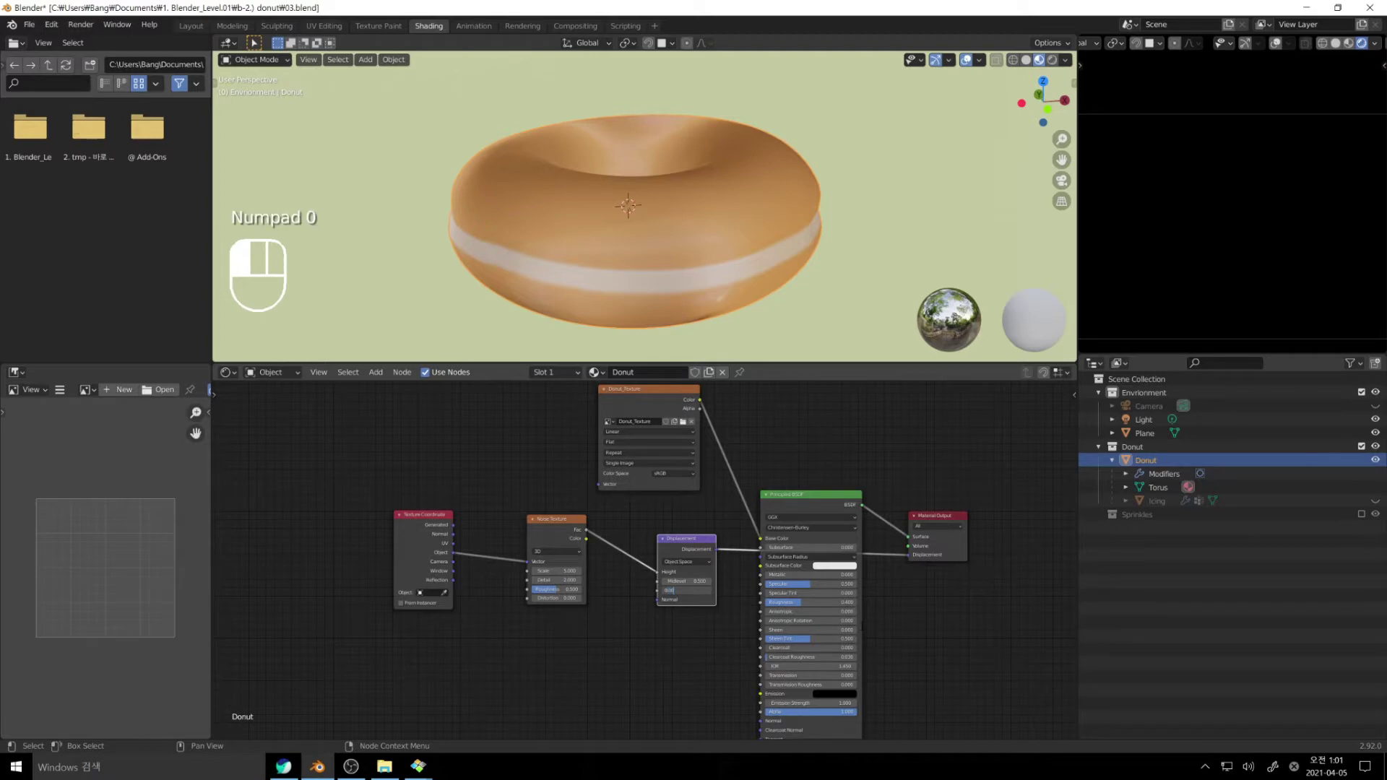
{"action": "key", "text": "Return"}
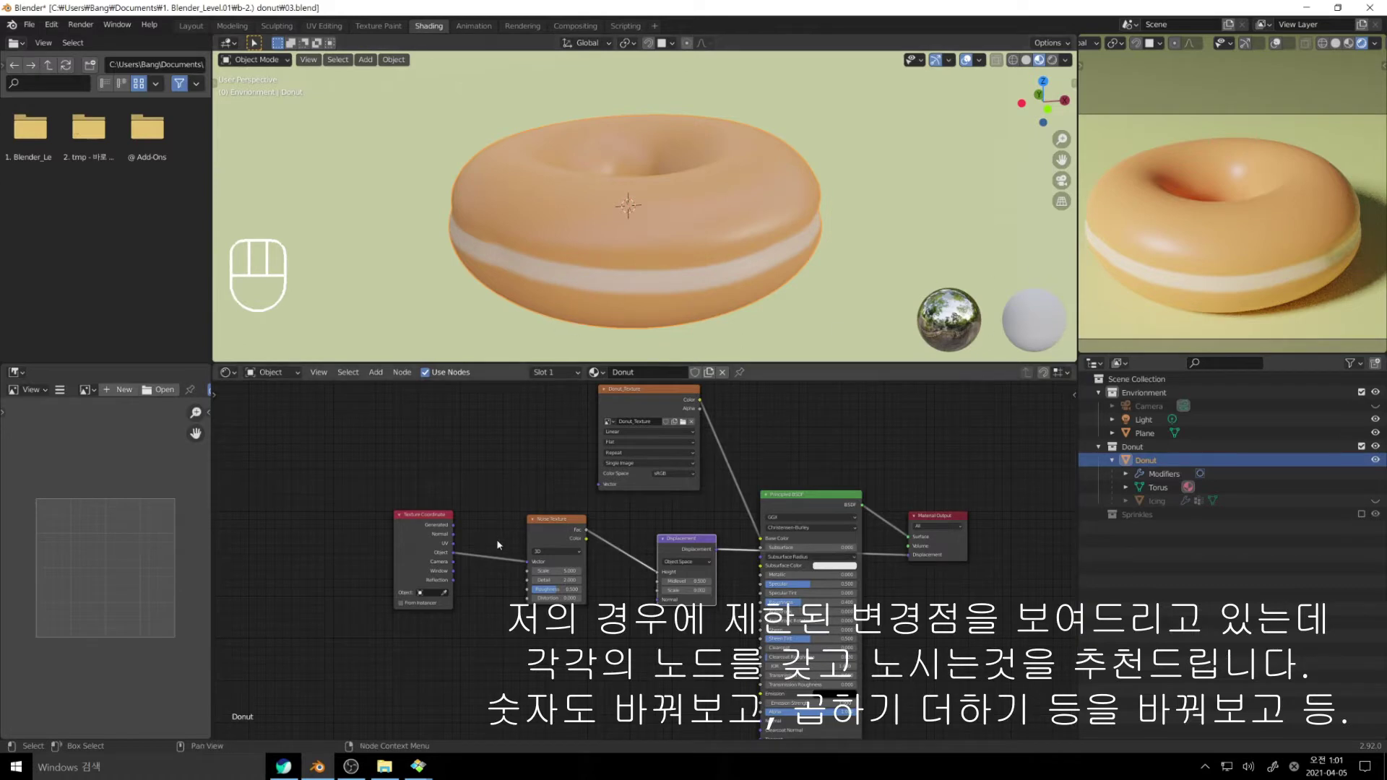
{"action": "left_click", "coordinate": [556, 571]}
{"action": "type", "text": "150"}
{"action": "key", "text": "Return"}
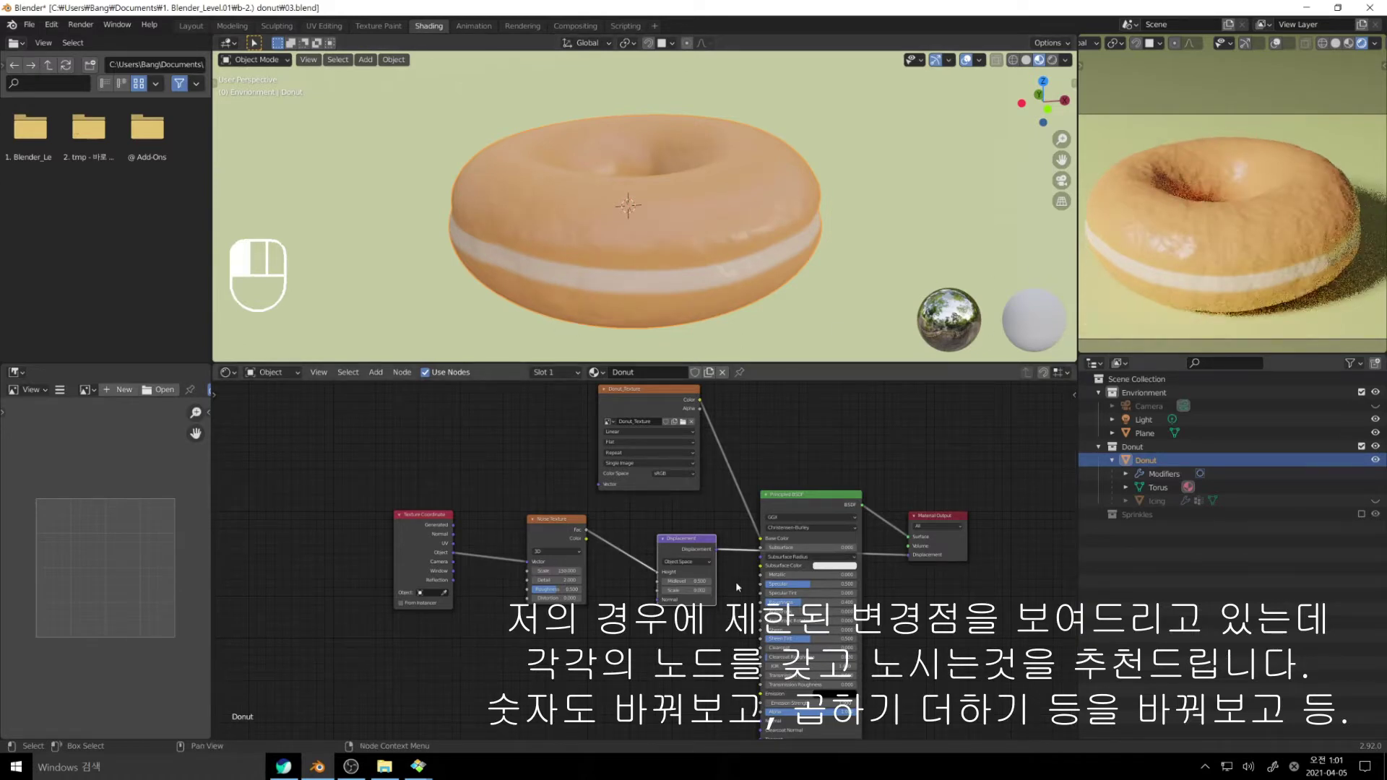
Step: Show the icing temporarily to examine the bumpy dough together with the topping
{"action": "scroll", "coordinate": [717, 596], "scroll_direction": "down", "scroll_amount": 2, "text": "shift"}
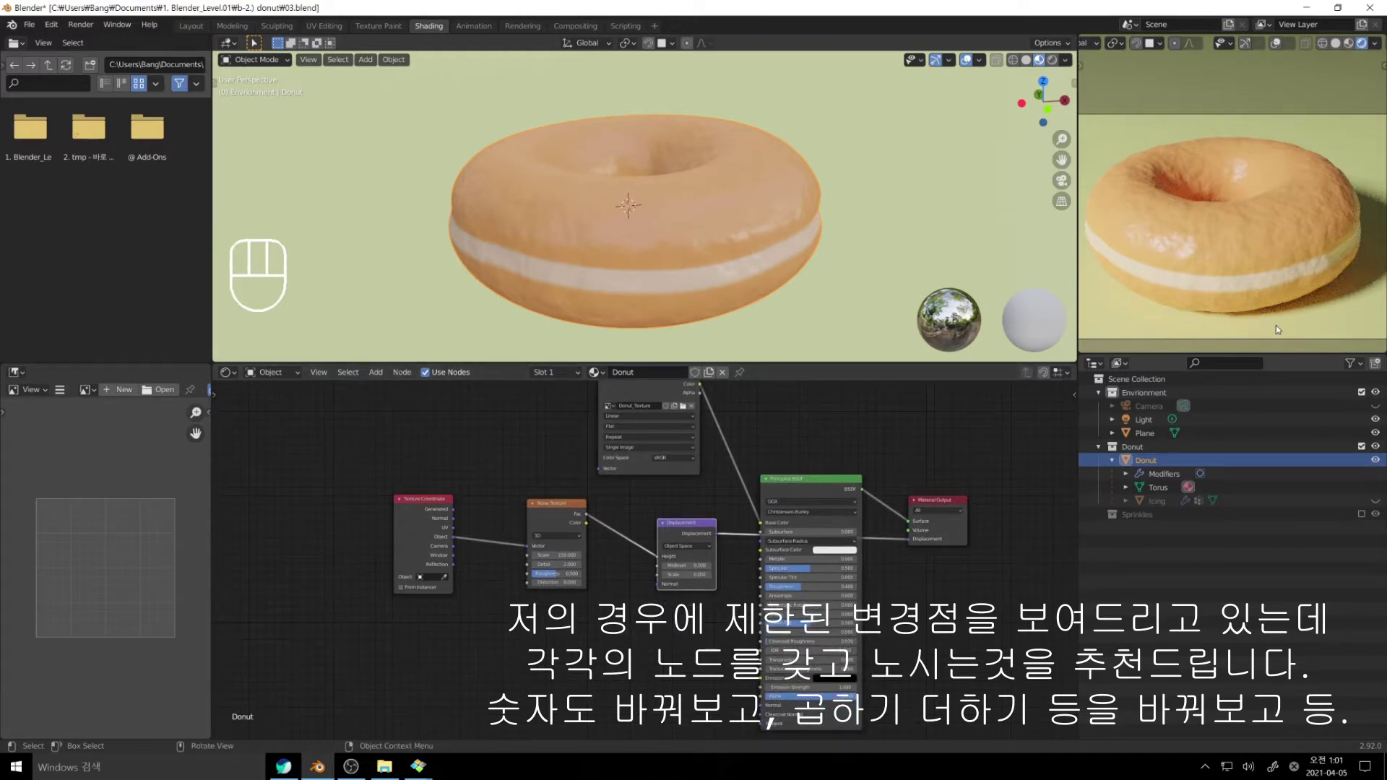
{"action": "left_click", "coordinate": [1374, 501]}
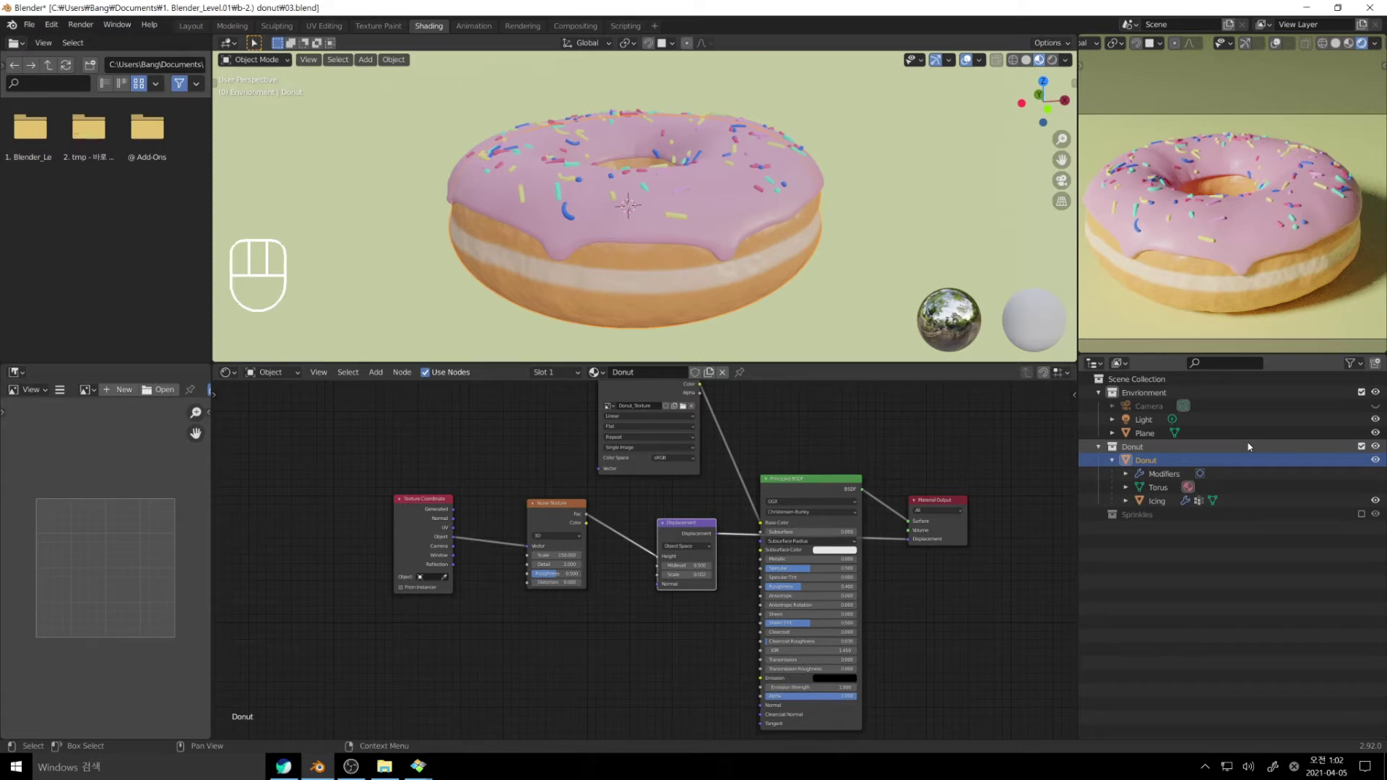
{"action": "middle_click_drag", "start_coordinate": [763, 524], "coordinate": [789, 575]}
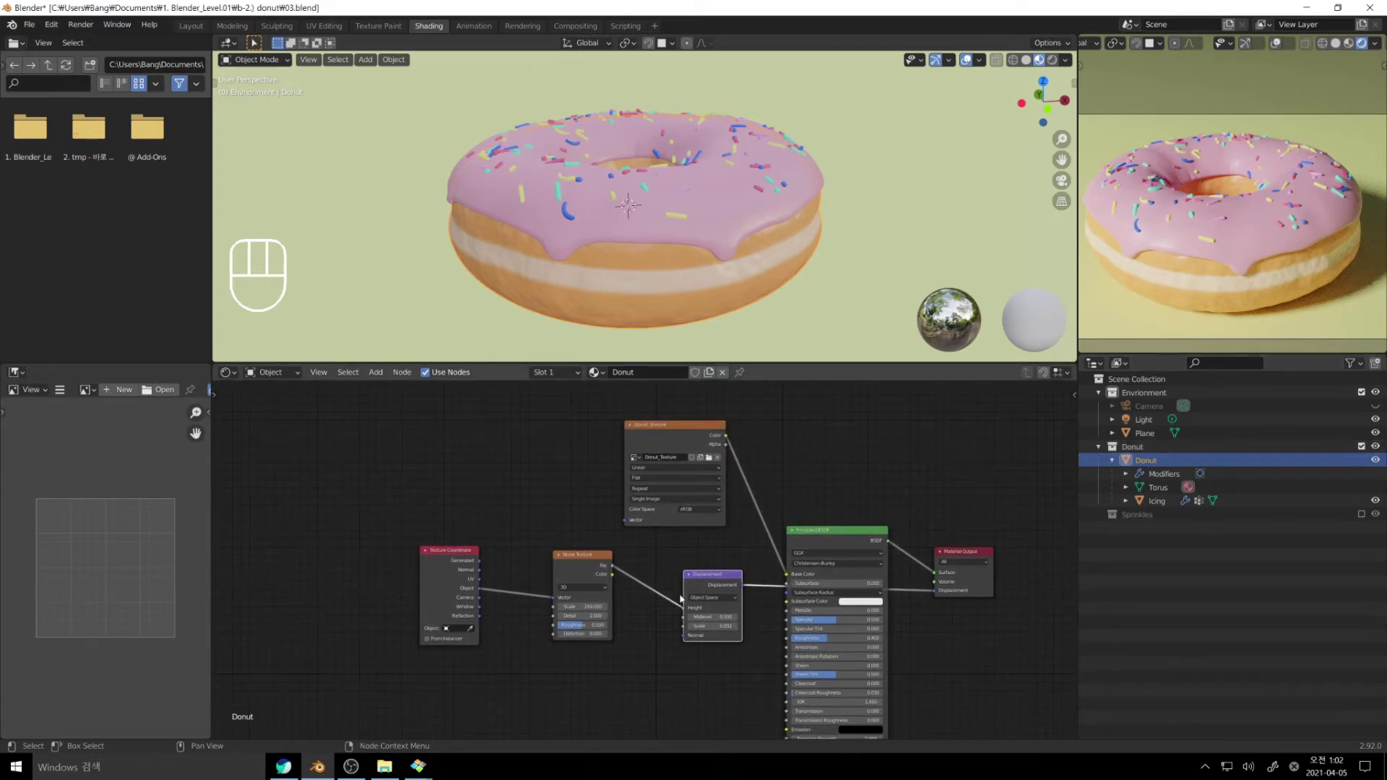
{"action": "middle_click_drag", "start_coordinate": [759, 590], "coordinate": [769, 576]}
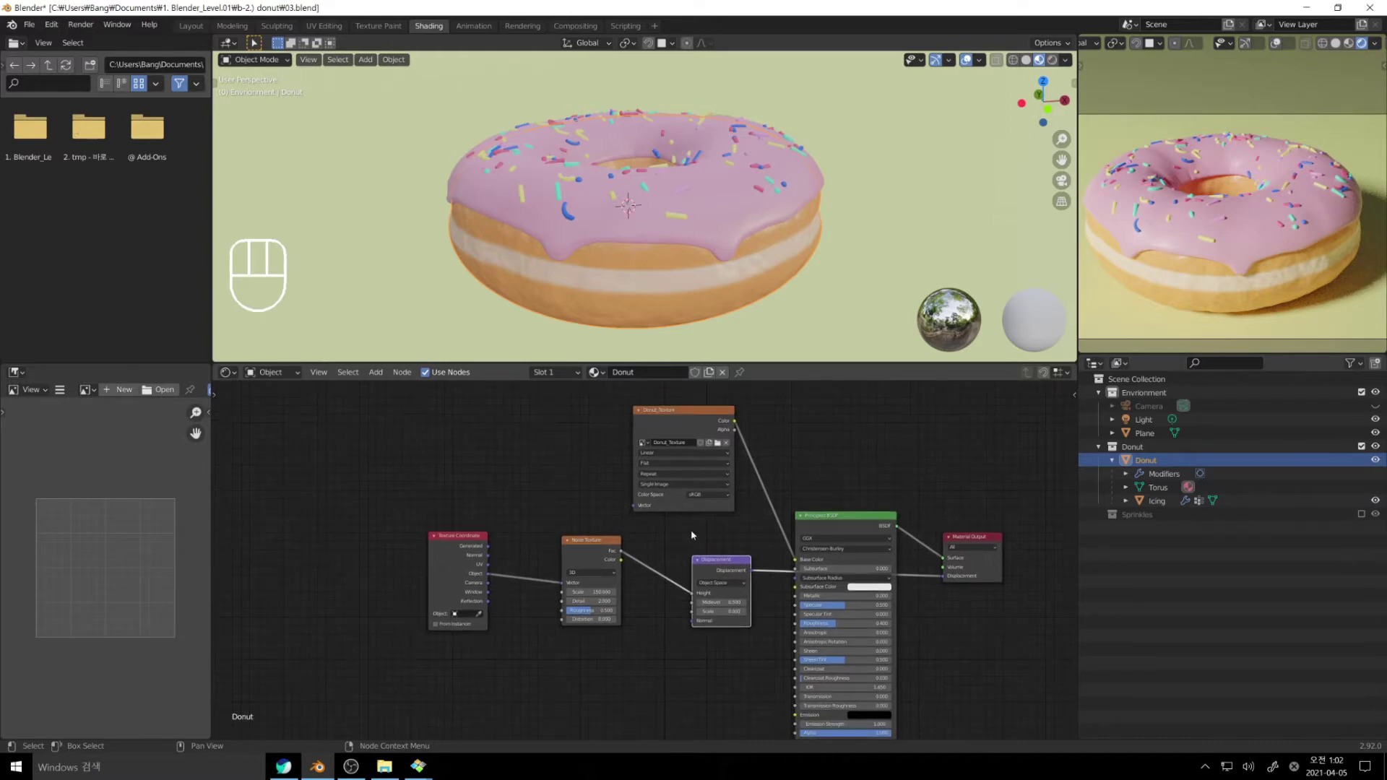
Step: Duplicate the Noise Texture below the original and connect the Texture Coordinate's Object output to the copy's Vector input
{"action": "middle_click_drag", "start_coordinate": [690, 531], "coordinate": [653, 472]}
{"action": "left_click", "coordinate": [556, 487]}
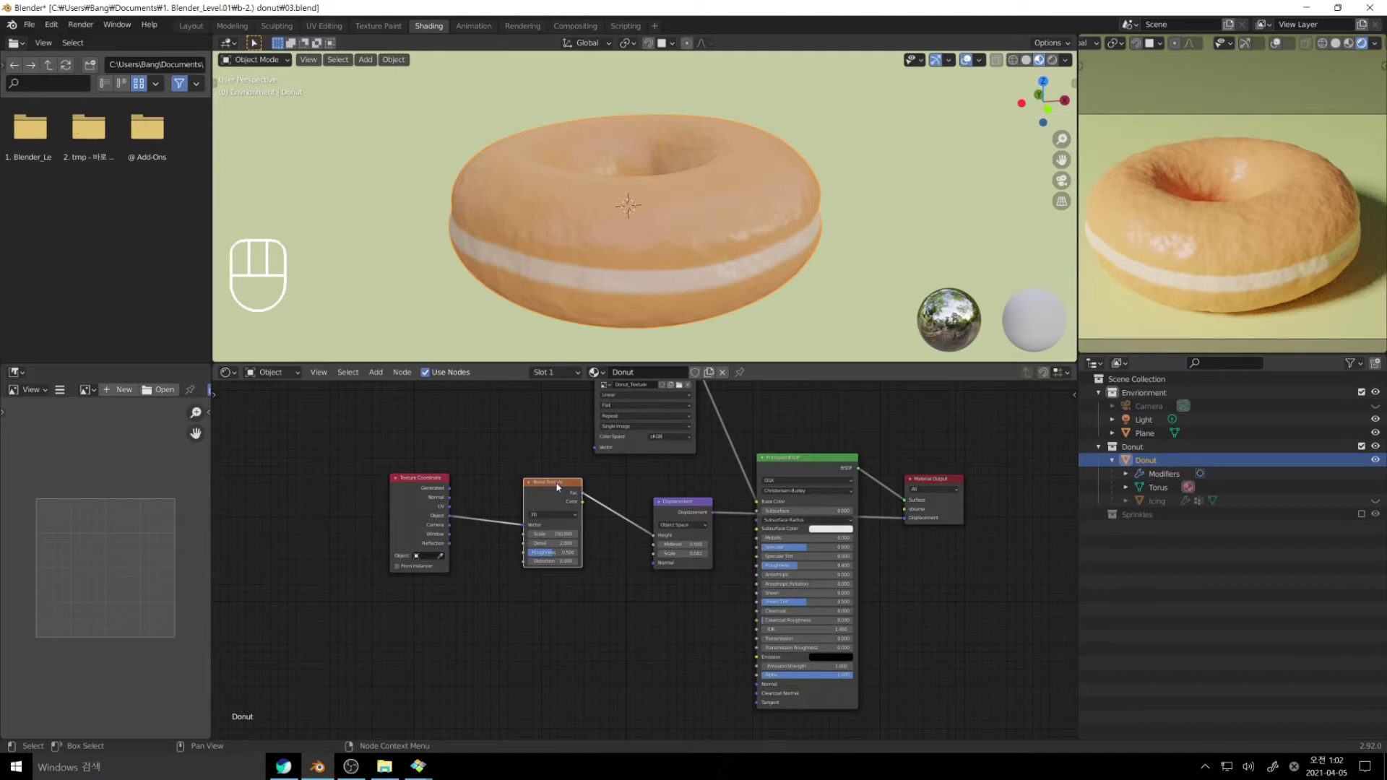
{"action": "key", "text": "shift+d"}
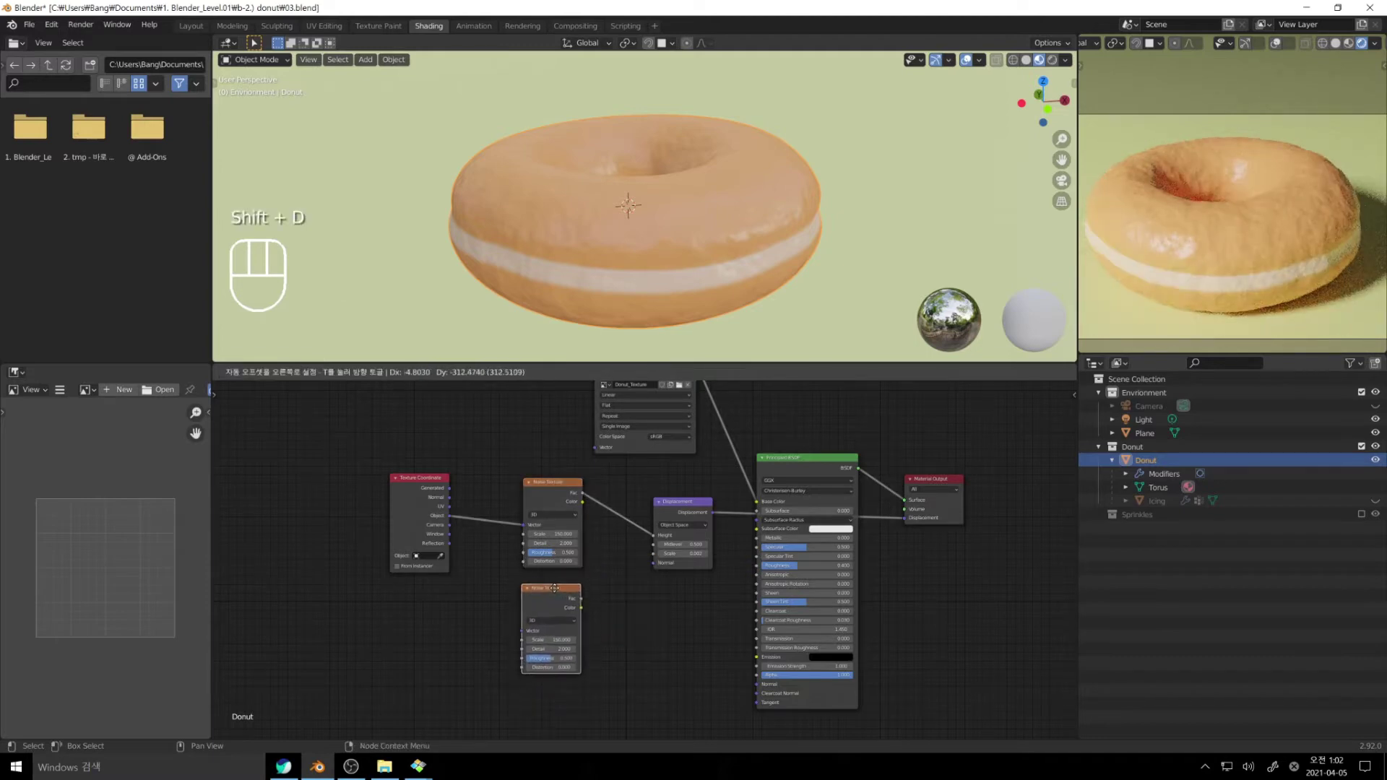
{"action": "left_click", "coordinate": [554, 588]}
{"action": "left_click_drag", "start_coordinate": [448, 515], "coordinate": [523, 628]}
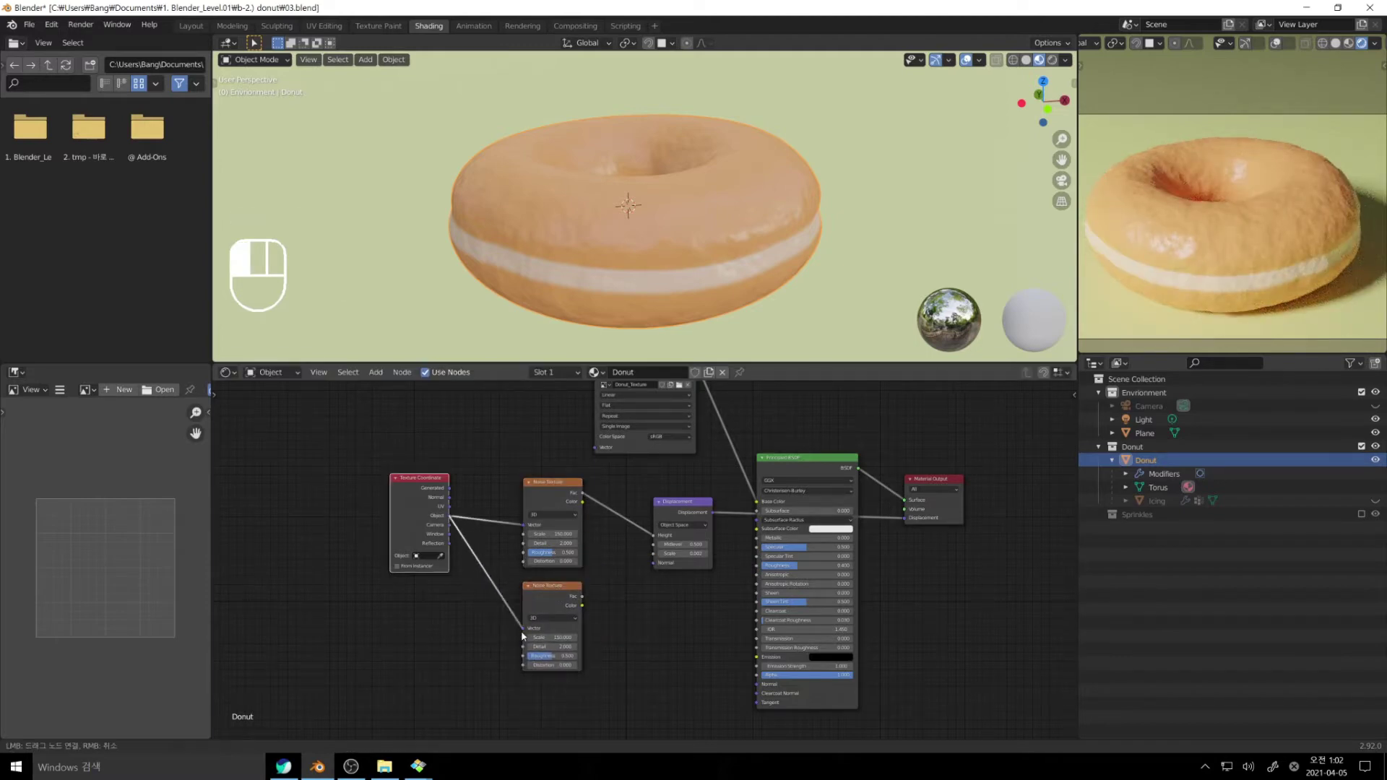
{"action": "left_click", "coordinate": [684, 607]}
Step: Move the Texture Coordinate, both Noise Texture nodes and the Displacement node away from the Principled BSDF to free up space
{"action": "middle_click_drag", "start_coordinate": [634, 598], "coordinate": [602, 596], "text": "shift"}
{"action": "left_click_drag", "start_coordinate": [392, 478], "coordinate": [302, 477]}
{"action": "left_click_drag", "start_coordinate": [491, 479], "coordinate": [377, 476]}
{"action": "left_click_drag", "start_coordinate": [517, 583], "coordinate": [406, 574]}
{"action": "left_click_drag", "start_coordinate": [654, 503], "coordinate": [517, 492]}
Step: Duplicate the Displacement node, feed its Height from the second Noise Texture's Fac, and link it to the Material Output's Displacement
{"action": "left_click", "coordinate": [518, 492]}
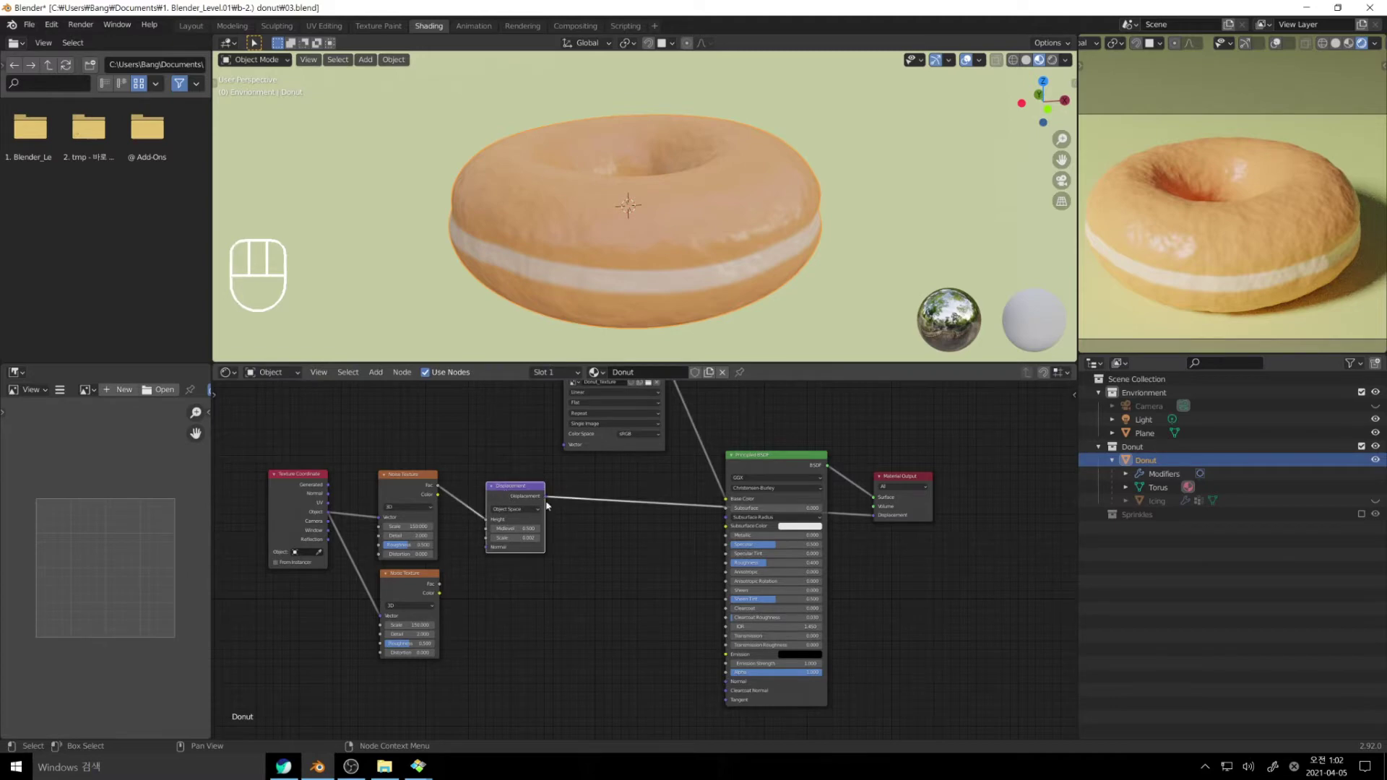
{"action": "key", "text": "shift+d"}
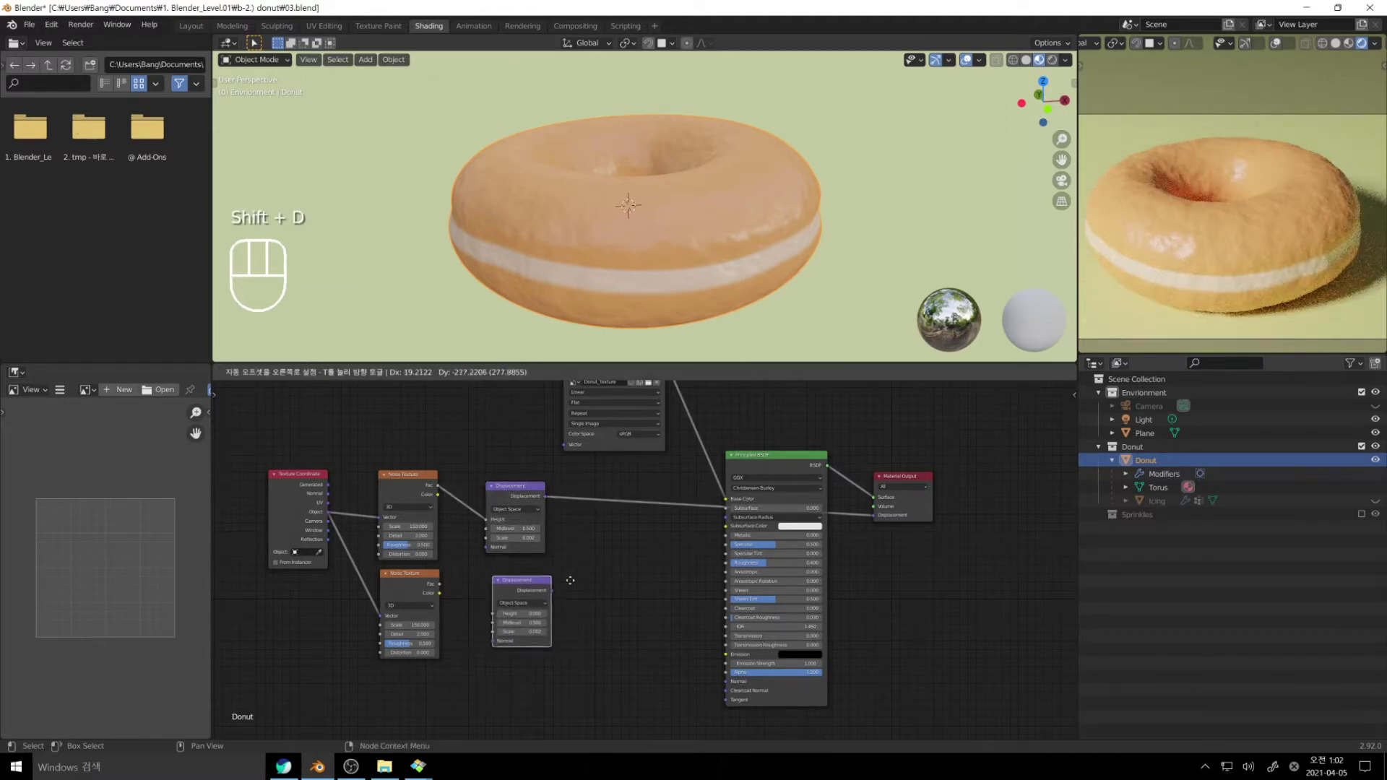
{"action": "left_click", "coordinate": [647, 577]}
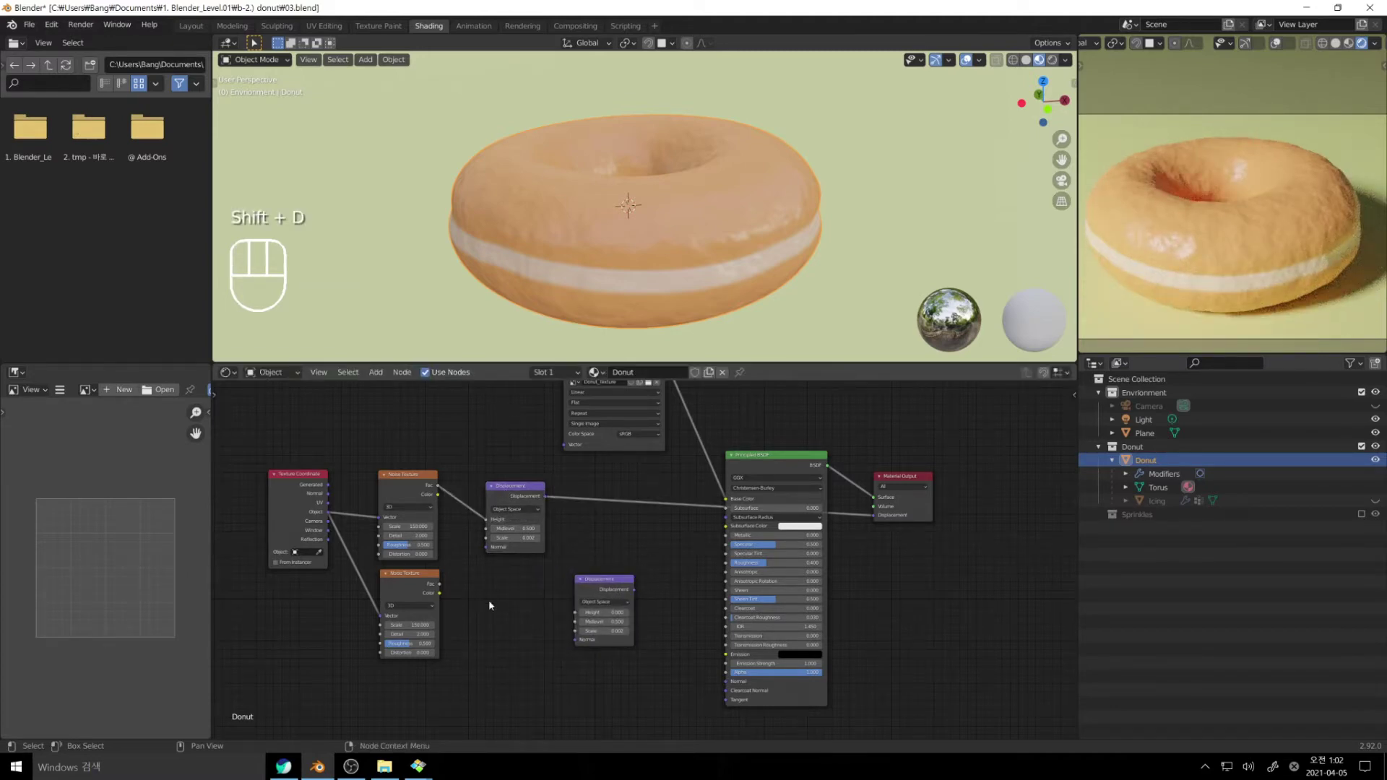
{"action": "left_click_drag", "start_coordinate": [440, 585], "coordinate": [874, 515]}
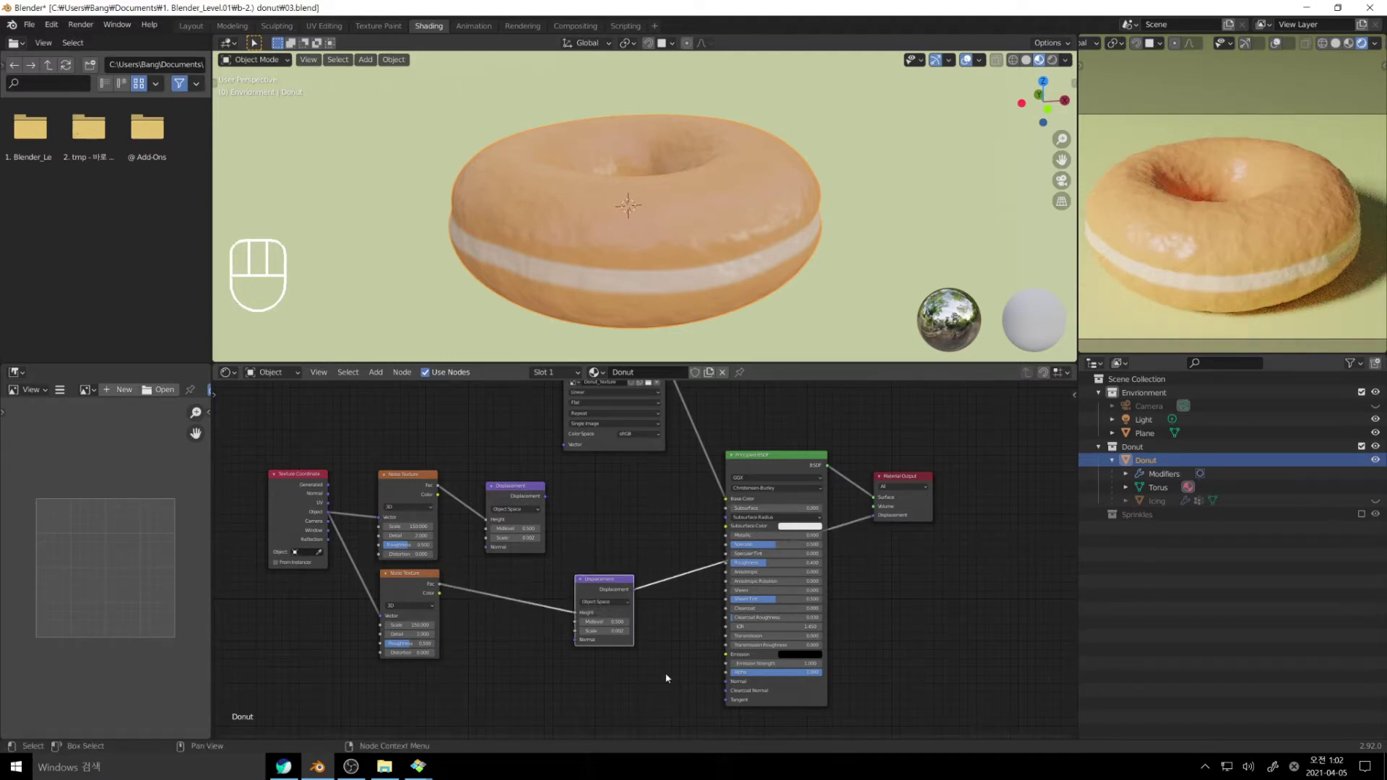
Step: Insert a ColorRamp between the second Noise Texture and its Displacement node, and move the black stop to about the middle
{"action": "key", "text": "shift+a"}
{"action": "mouse_move", "coordinate": [658, 675]}
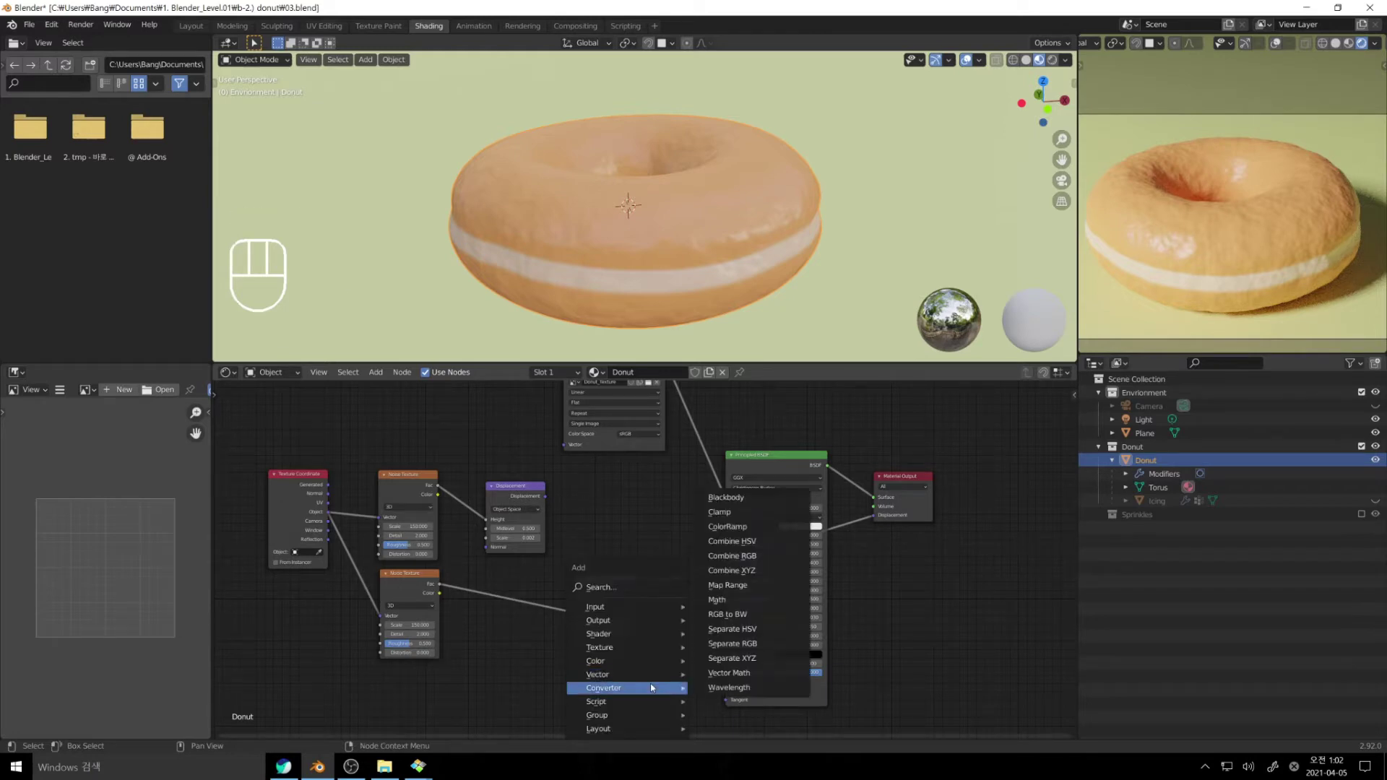
{"action": "left_click", "coordinate": [727, 527]}
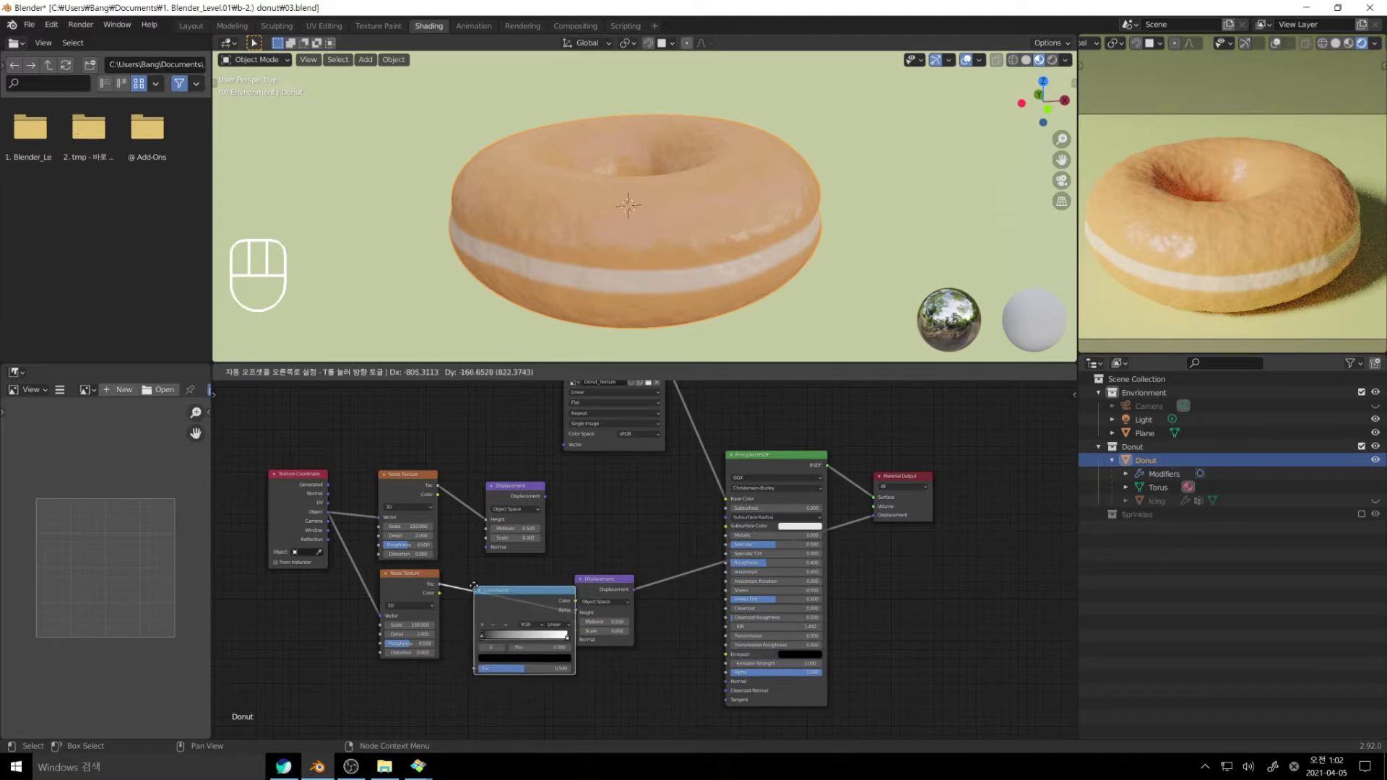
{"action": "left_click", "coordinate": [475, 595]}
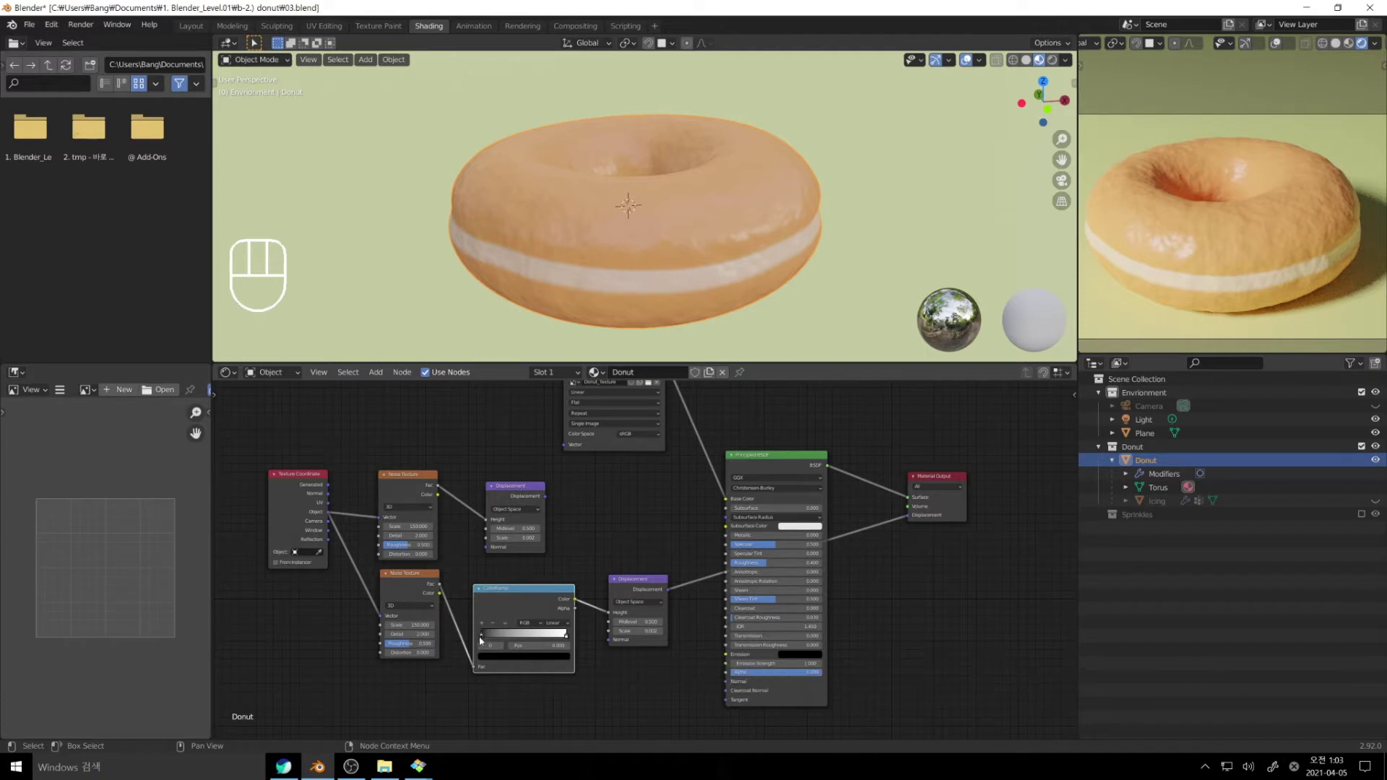
{"action": "left_click_drag", "start_coordinate": [482, 639], "coordinate": [525, 638]}
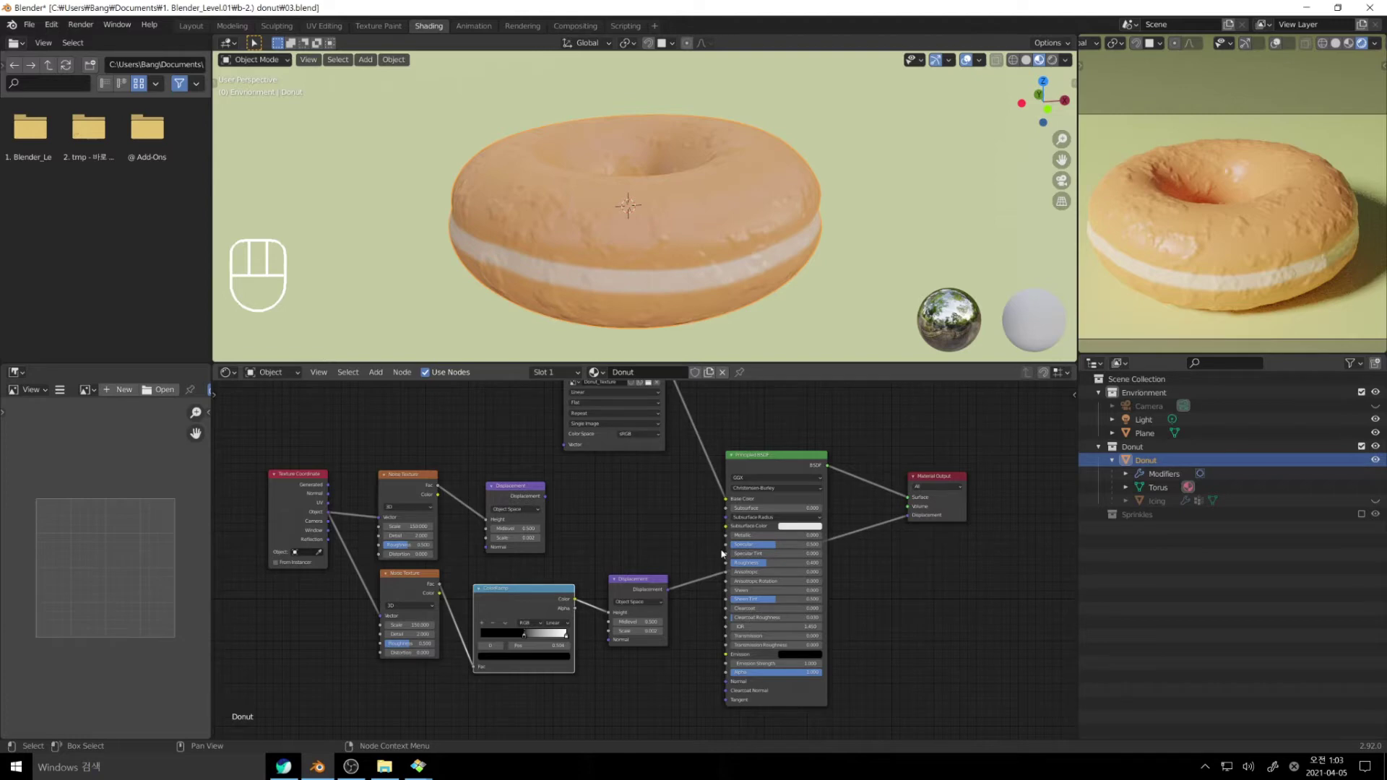
Step: Preview the second Noise Texture and the ColorRamp output on the donut, and return to the Principled BSDF
{"action": "left_click", "coordinate": [402, 581], "text": "ctrl+shift"}
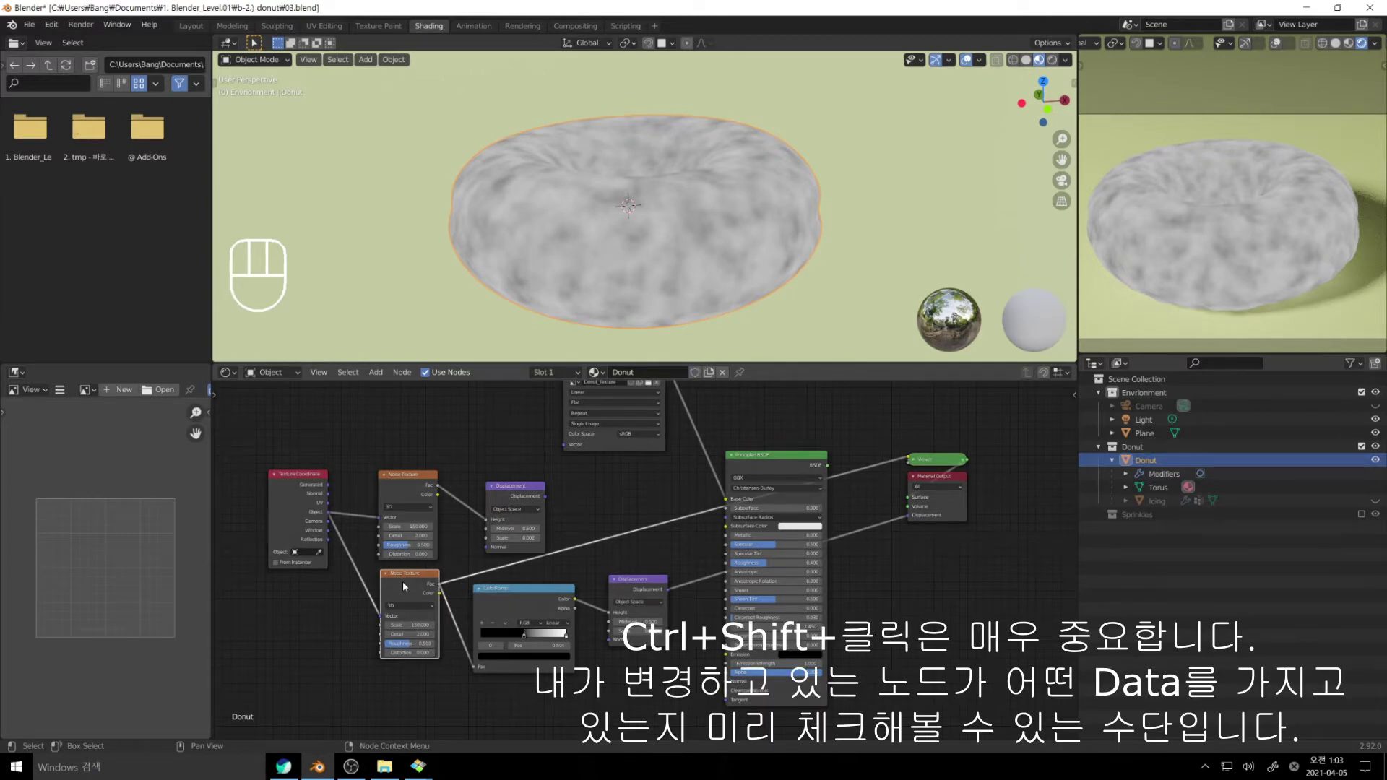
{"action": "left_click", "coordinate": [527, 594], "text": "ctrl+shift"}
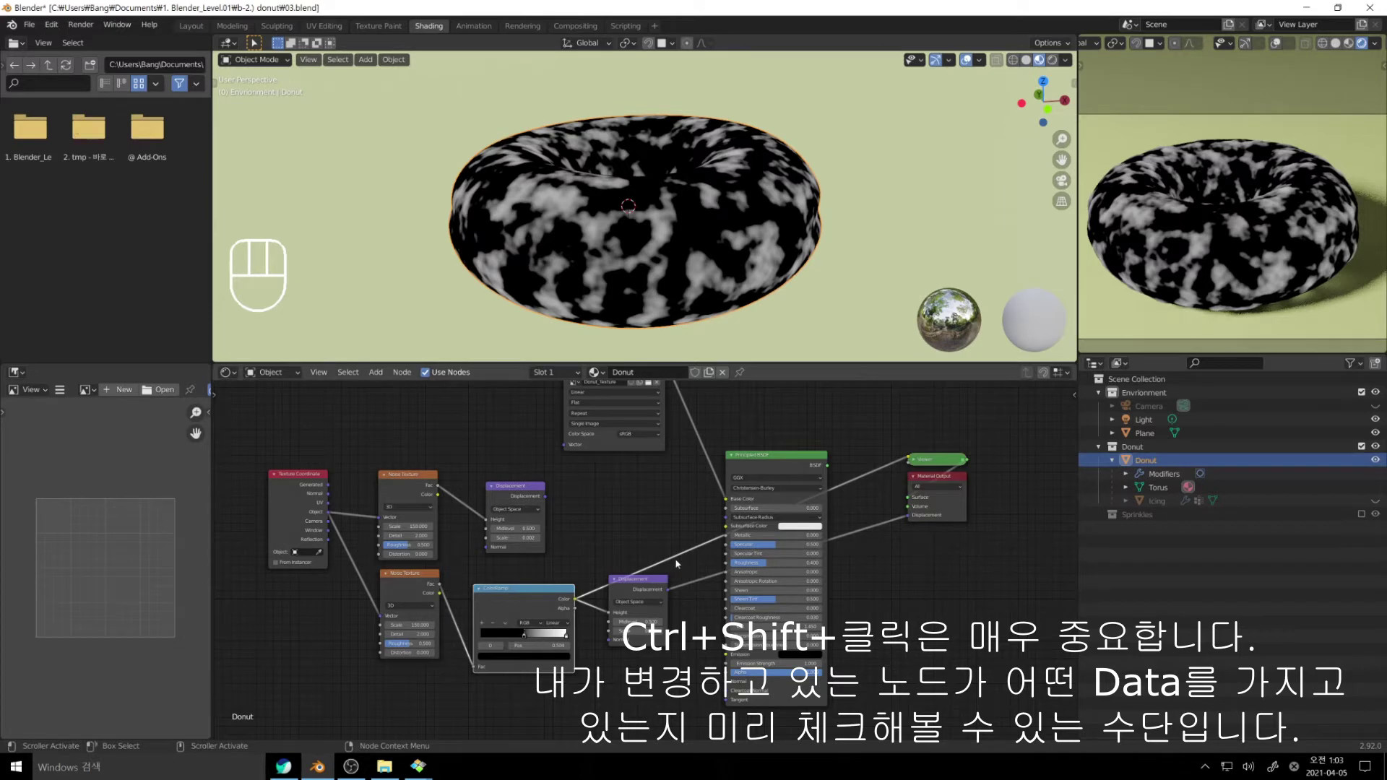
{"action": "left_click", "coordinate": [793, 458], "text": "ctrl+shift"}
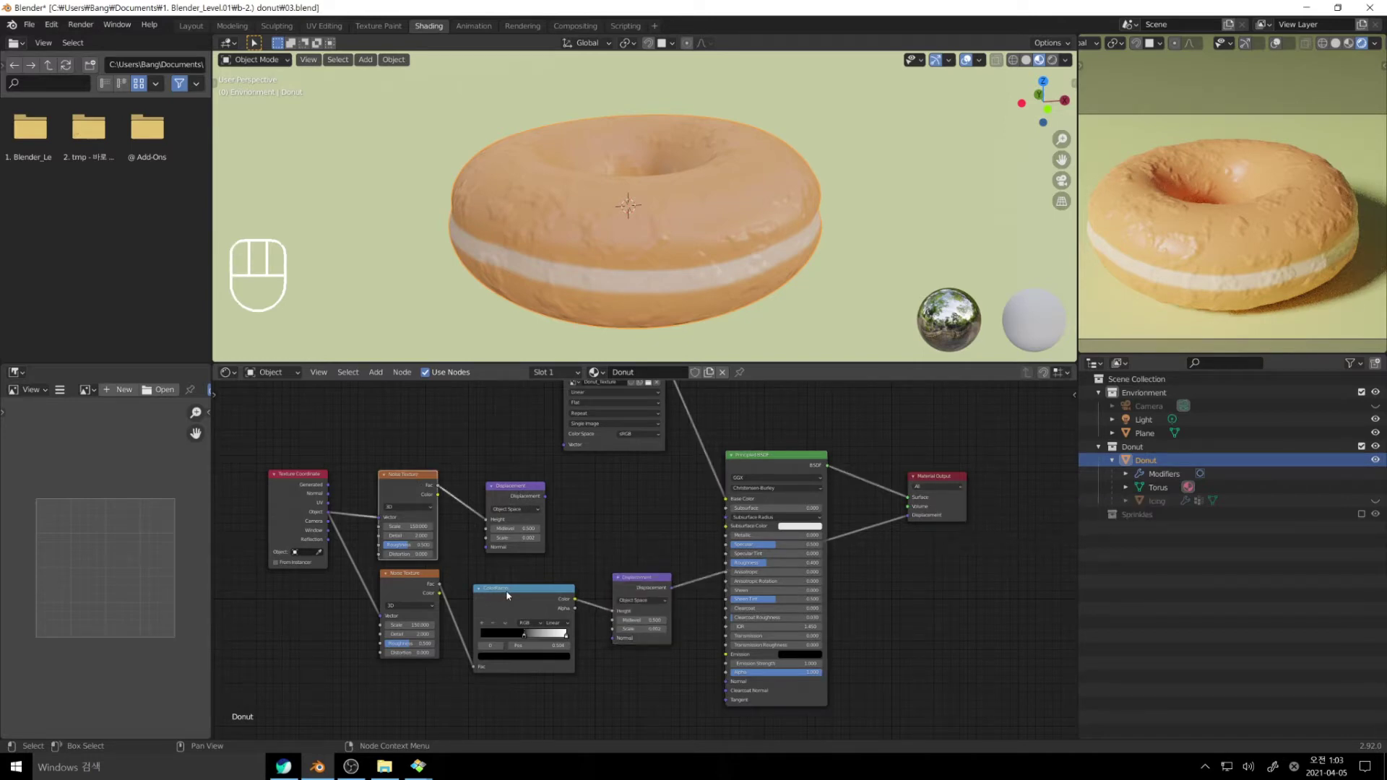
Step: Delete the Displacement node attached to the first Noise Texture
{"action": "left_click", "coordinate": [507, 594]}
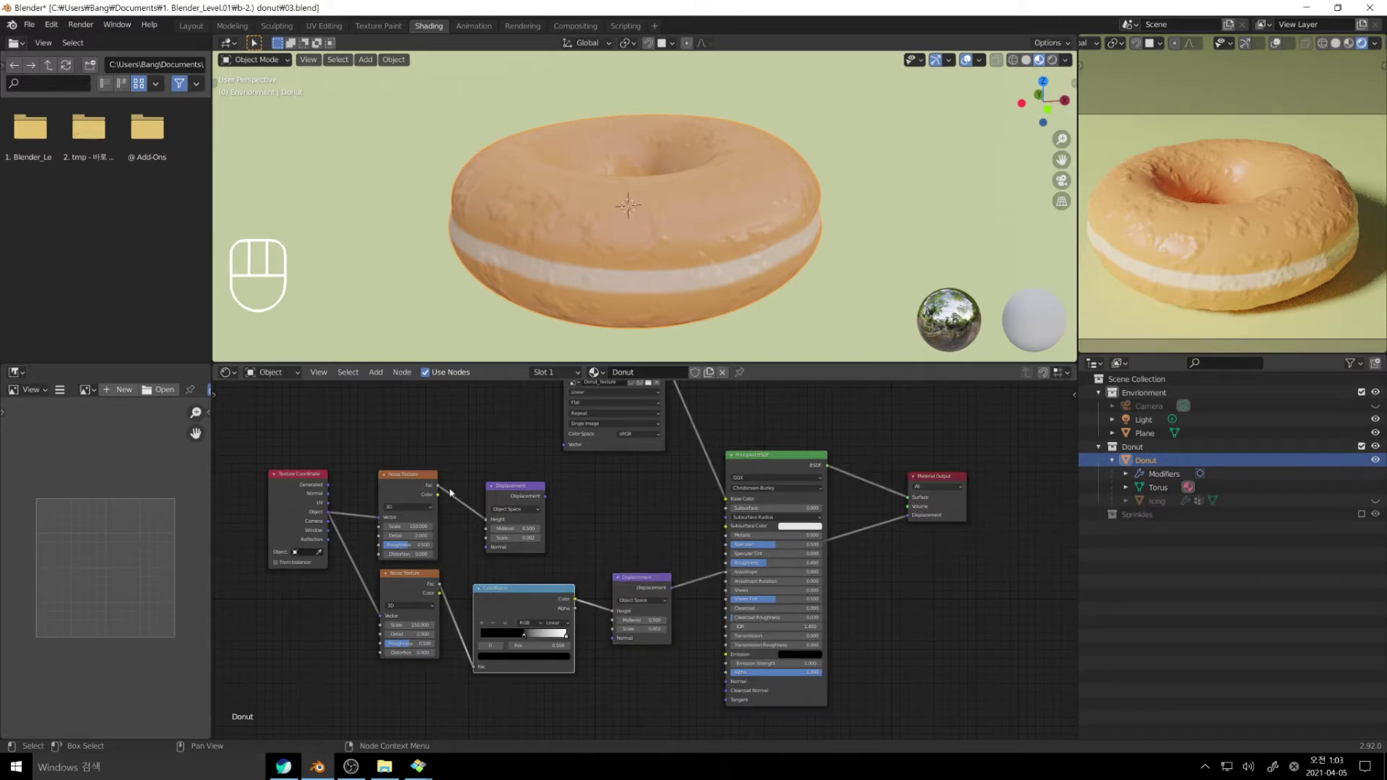
{"action": "left_click", "coordinate": [532, 492]}
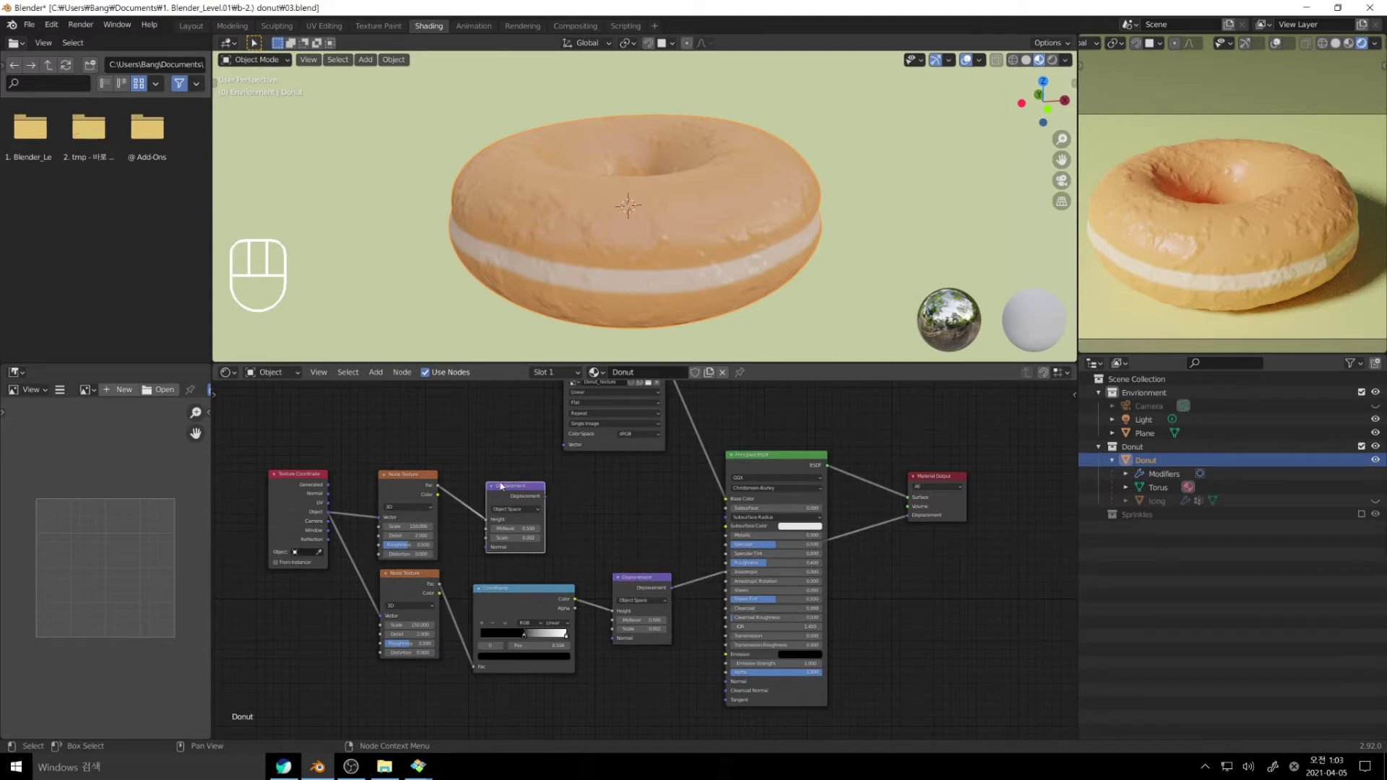
{"action": "key", "text": "Delete"}
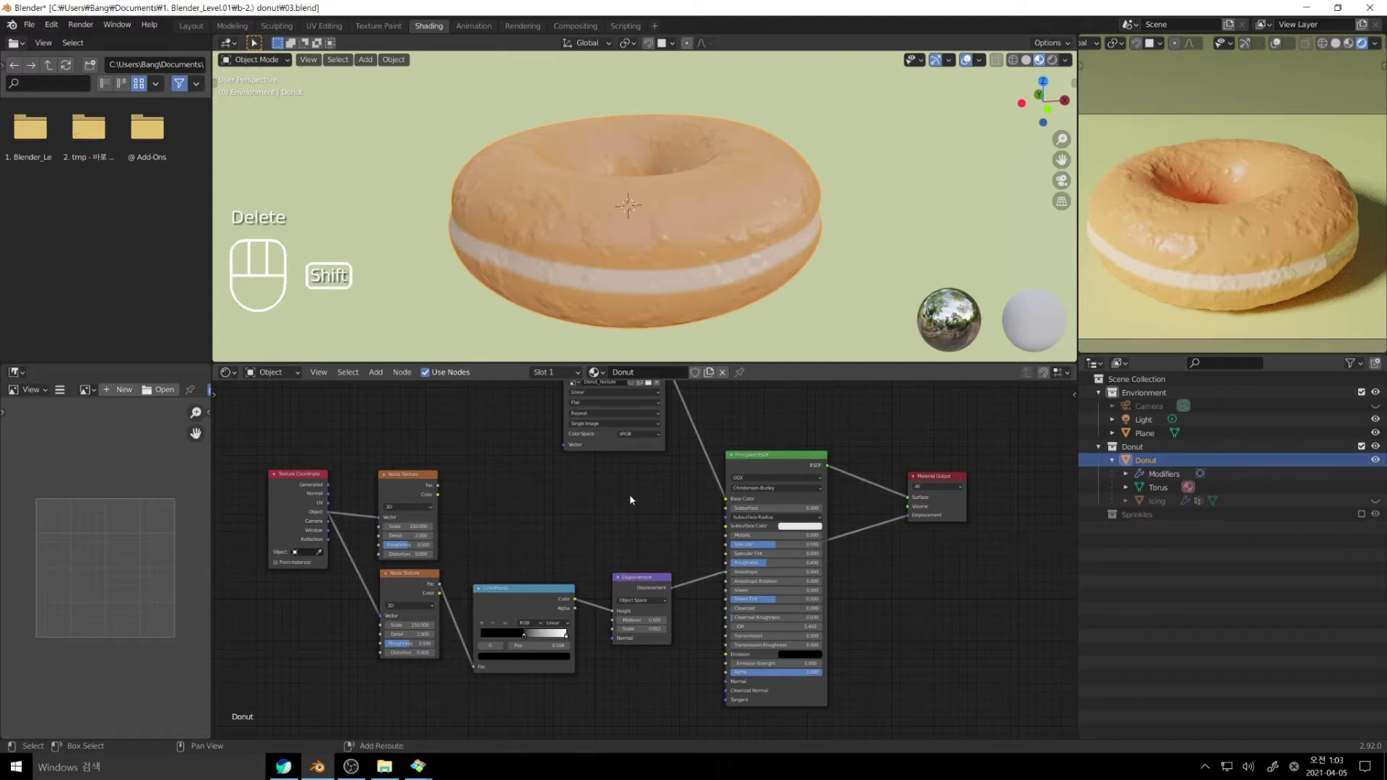
Step: Add a MixRGB node above the Displacement node and set its blending mode to Add
{"action": "key", "text": "shift+a"}
{"action": "mouse_move", "coordinate": [631, 496]}
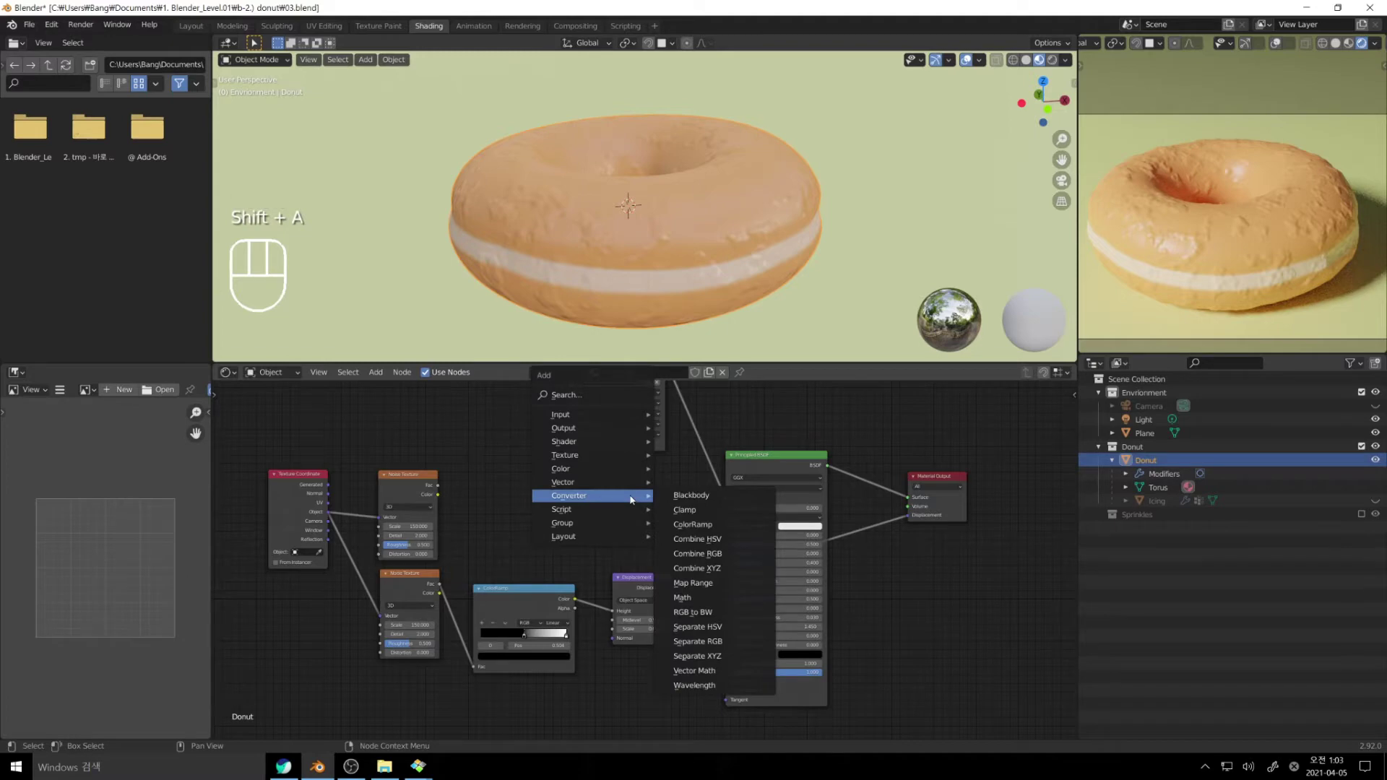
{"action": "mouse_move", "coordinate": [600, 469]}
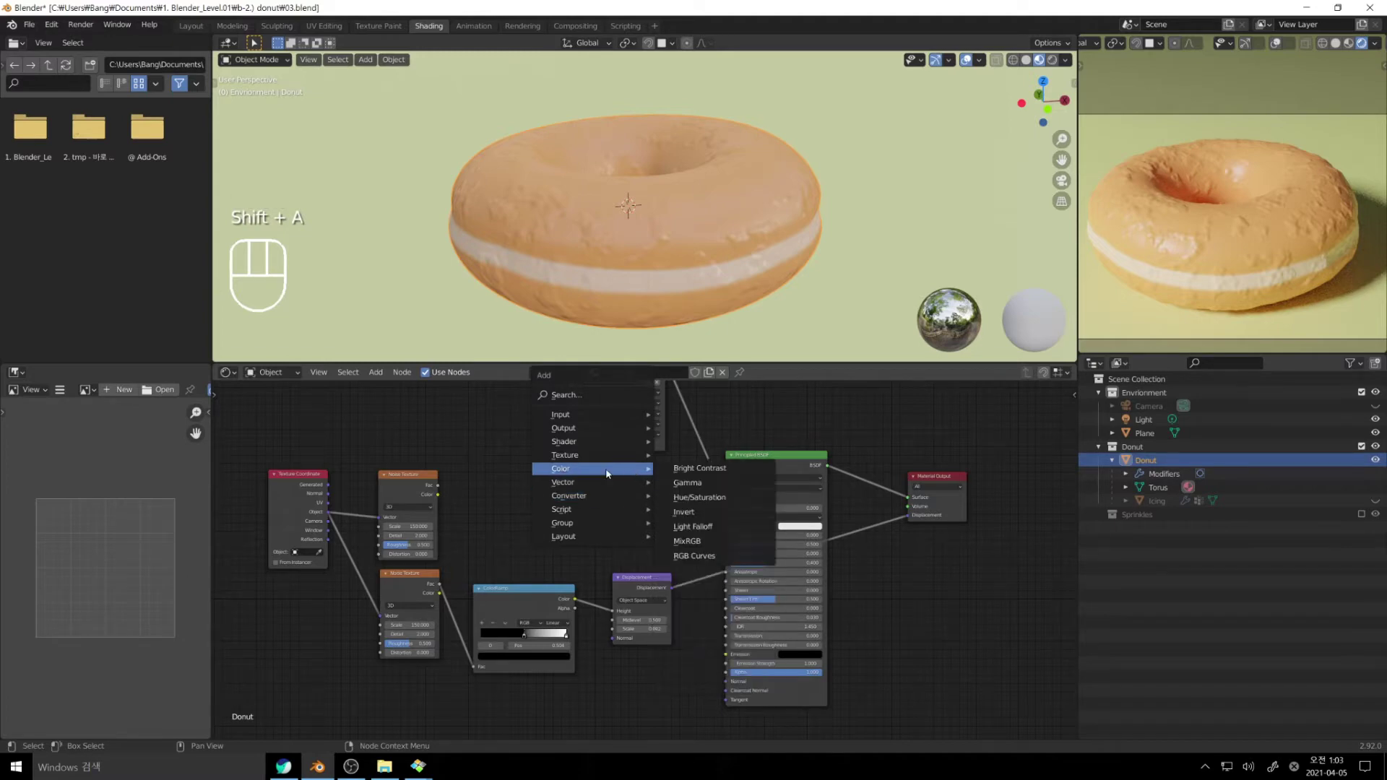
{"action": "left_click", "coordinate": [712, 541]}
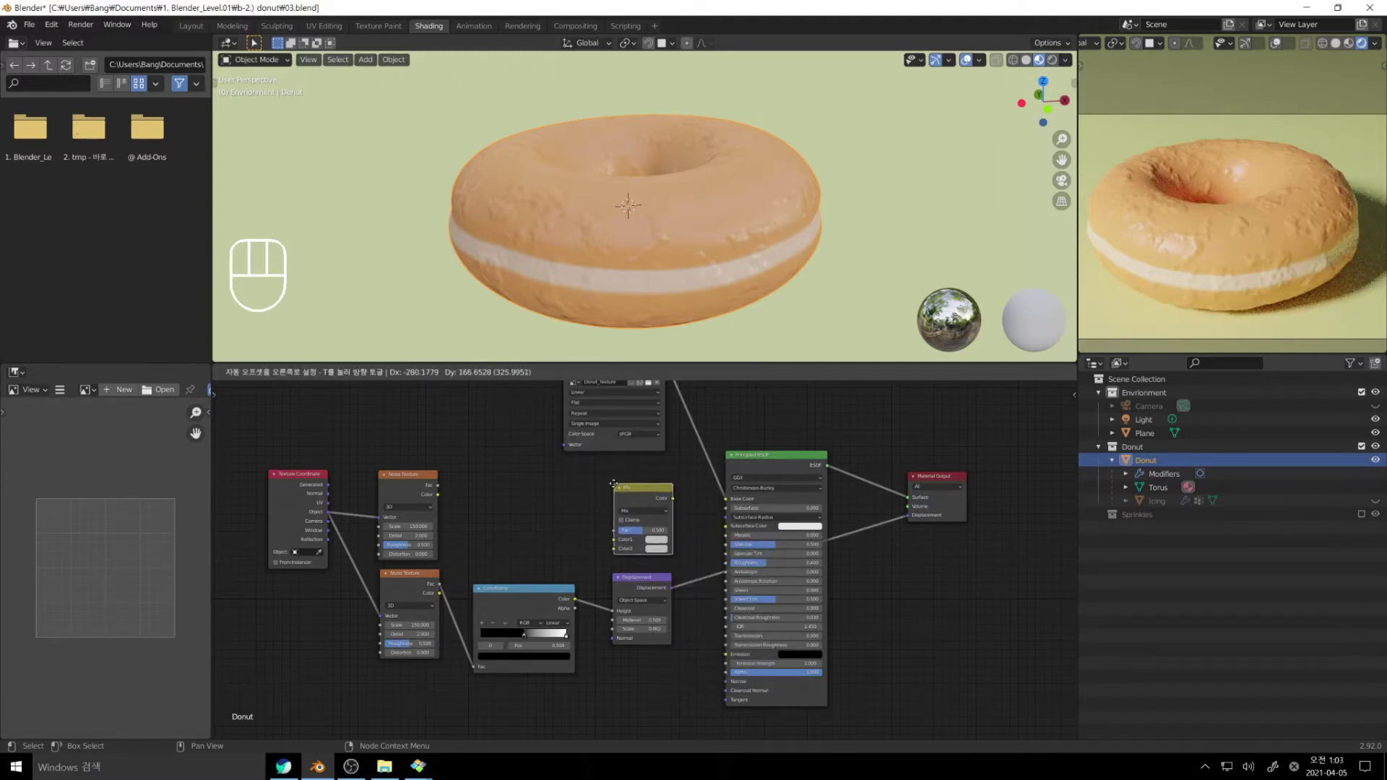
{"action": "left_click", "coordinate": [615, 488]}
{"action": "left_click", "coordinate": [639, 510]}
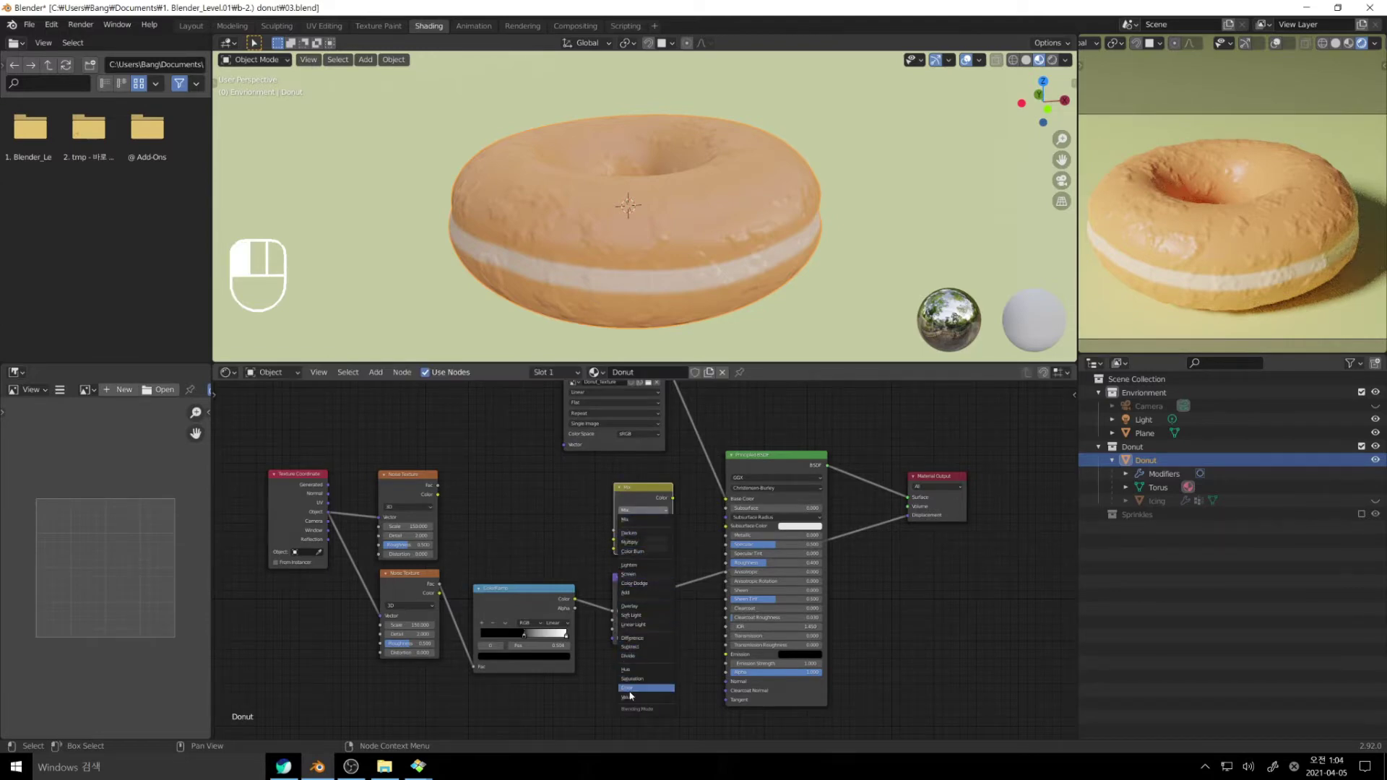
{"action": "left_click", "coordinate": [627, 592]}
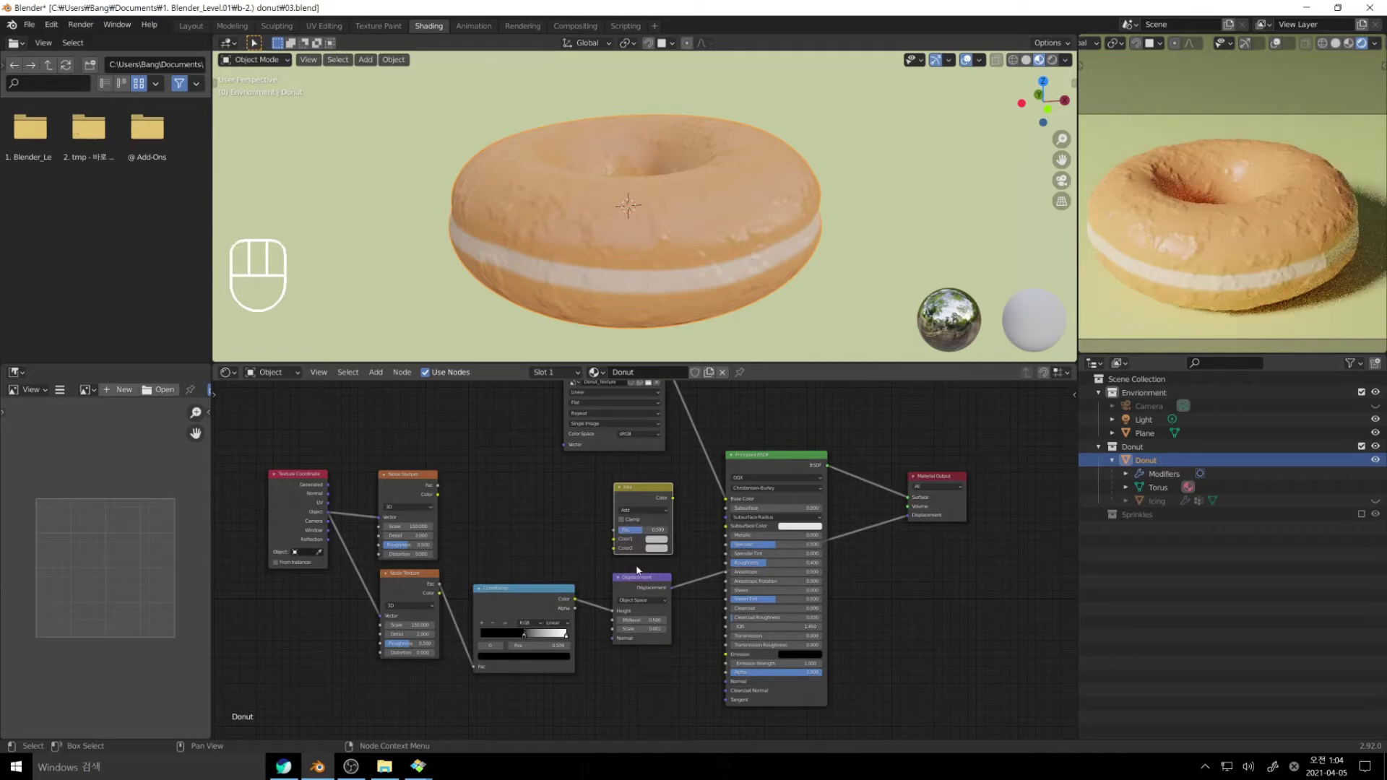
{"action": "left_click_drag", "start_coordinate": [644, 493], "coordinate": [668, 493]}
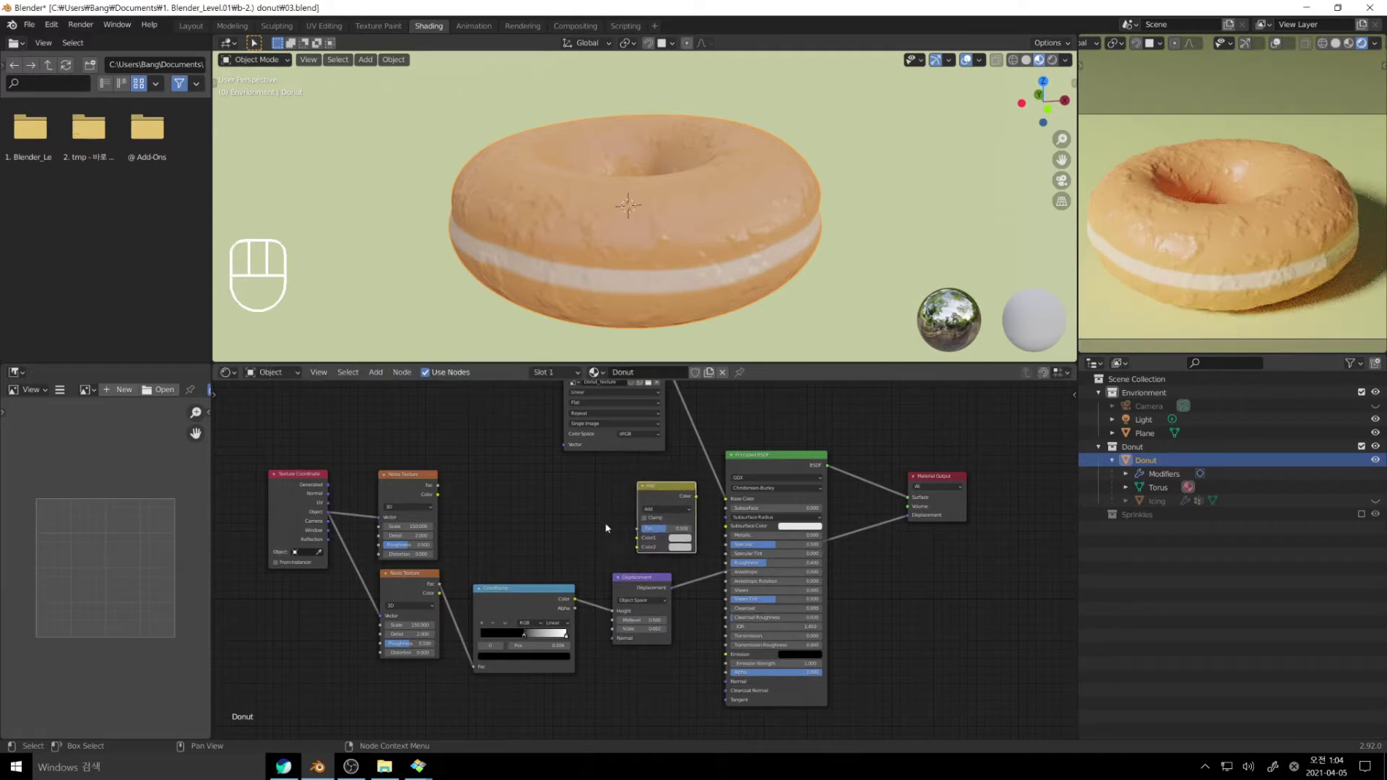
Step: Link the first Noise Texture's Fac to Color1 and the ColorRamp's Color to Color2, and insert the Add node before Displacement's Height
{"action": "left_click_drag", "start_coordinate": [438, 485], "coordinate": [636, 540]}
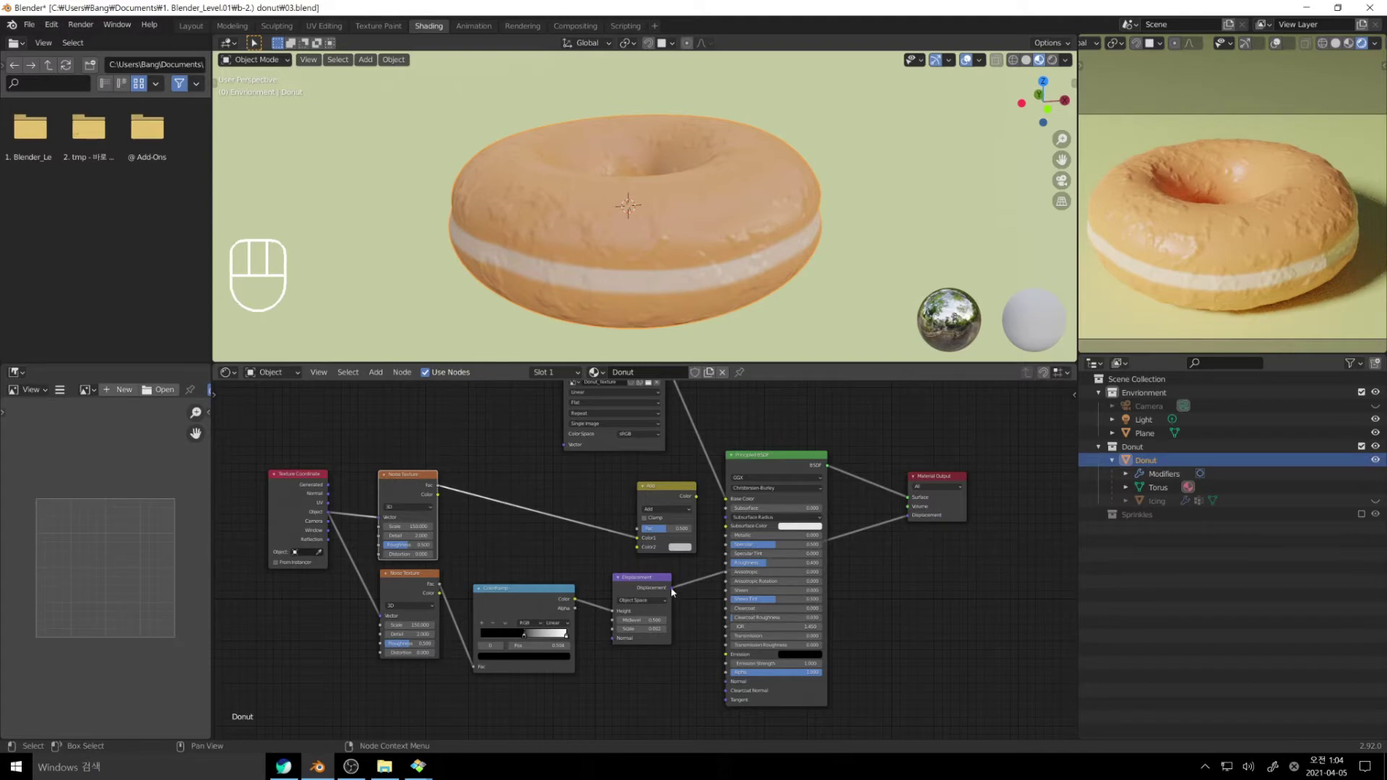
{"action": "left_click_drag", "start_coordinate": [575, 599], "coordinate": [637, 547]}
{"action": "left_click_drag", "start_coordinate": [664, 486], "coordinate": [686, 531]}
Step: Space out the node tree by moving the Texture Coordinate, Noise Texture and ColorRamp nodes away from the Displacement node
{"action": "mouse_move", "coordinate": [587, 479]}
{"action": "left_mouse_down"}
{"action": "mouse_move", "coordinate": [624, 473]}
{"action": "mouse_move", "coordinate": [607, 474]}
{"action": "mouse_move", "coordinate": [601, 534]}
{"action": "mouse_move", "coordinate": [606, 491]}
{"action": "left_mouse_up"}
{"action": "left_click_drag", "start_coordinate": [514, 449], "coordinate": [326, 636]}
{"action": "key", "text": "g"}
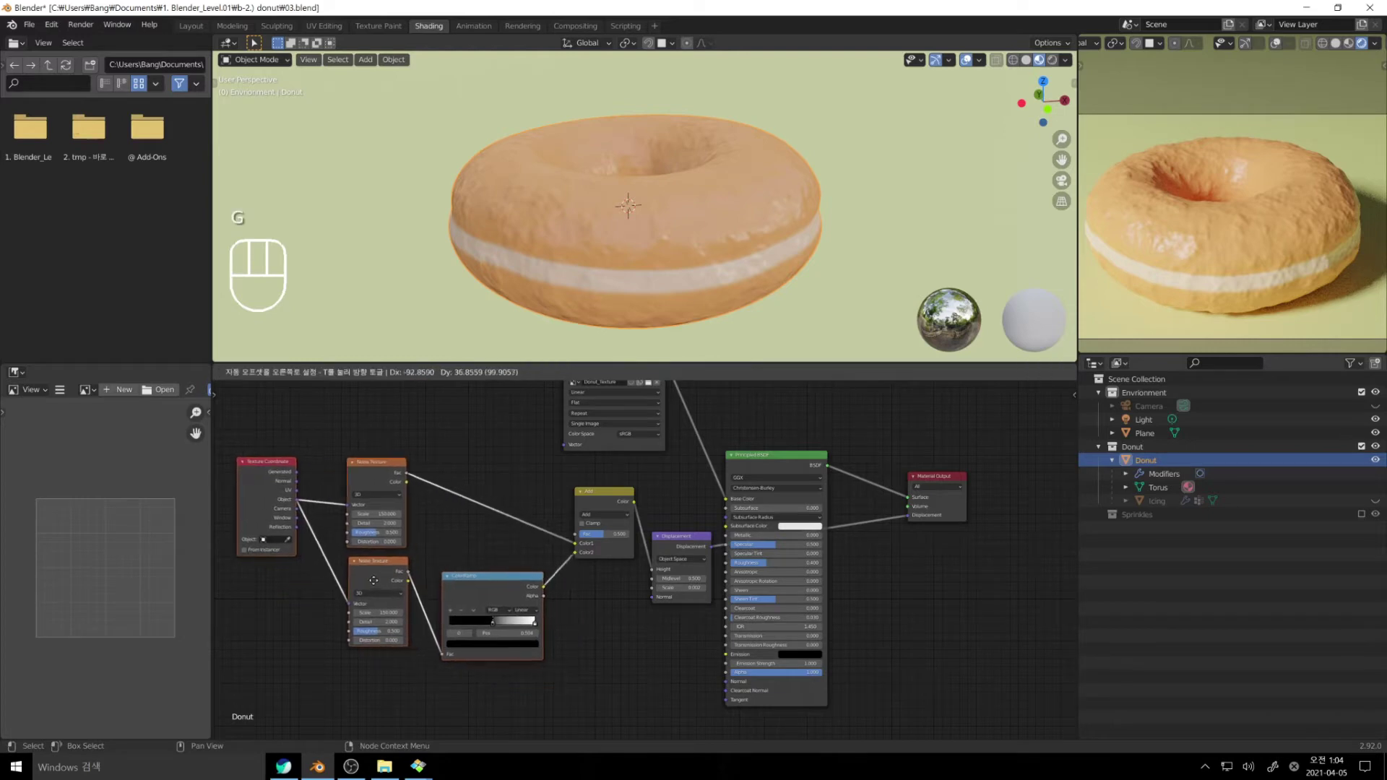
{"action": "left_click", "coordinate": [371, 579]}
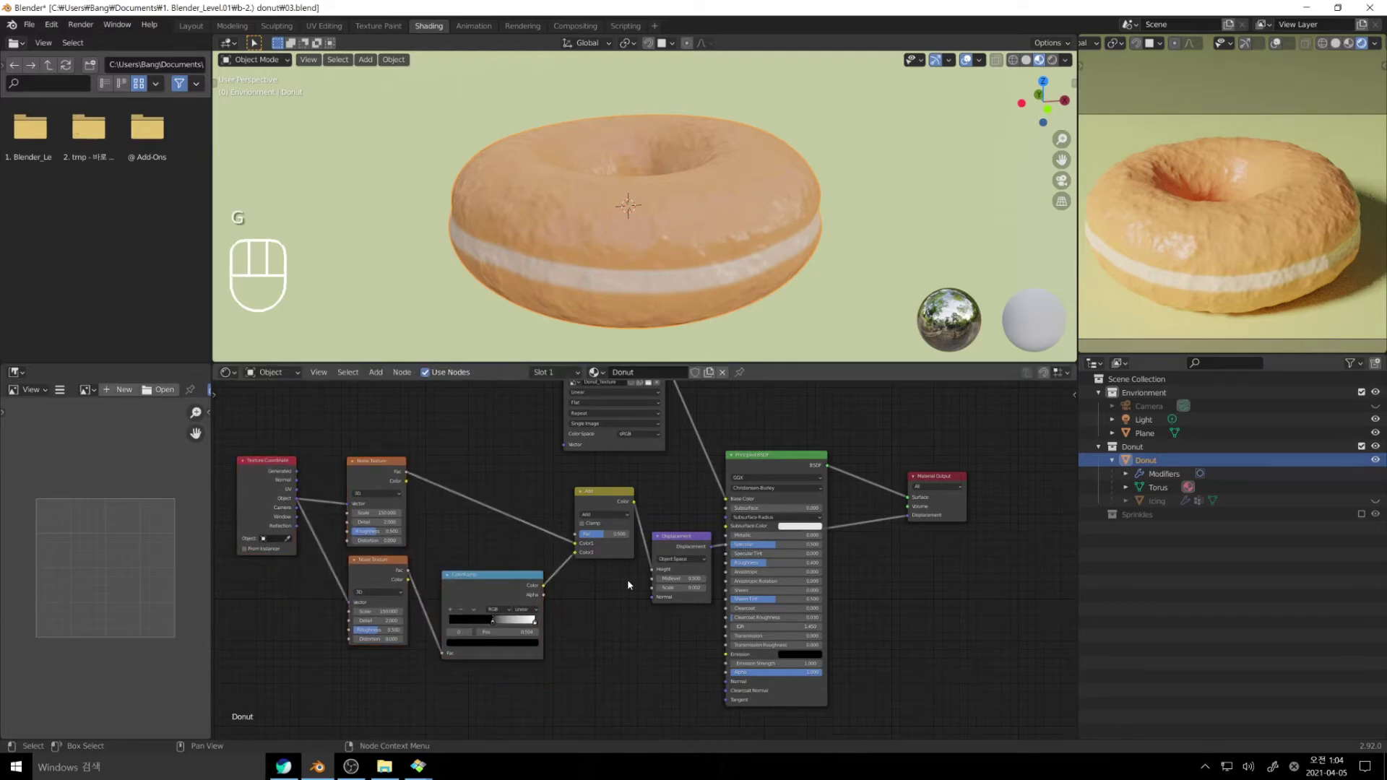
Step: Compare previews of the first Noise Texture and the ColorRamp on the donut, and return to the Principled BSDF
{"action": "left_click", "coordinate": [604, 535]}
{"action": "left_click", "coordinate": [610, 578]}
{"action": "left_click", "coordinate": [376, 468], "text": "ctrl+shift"}
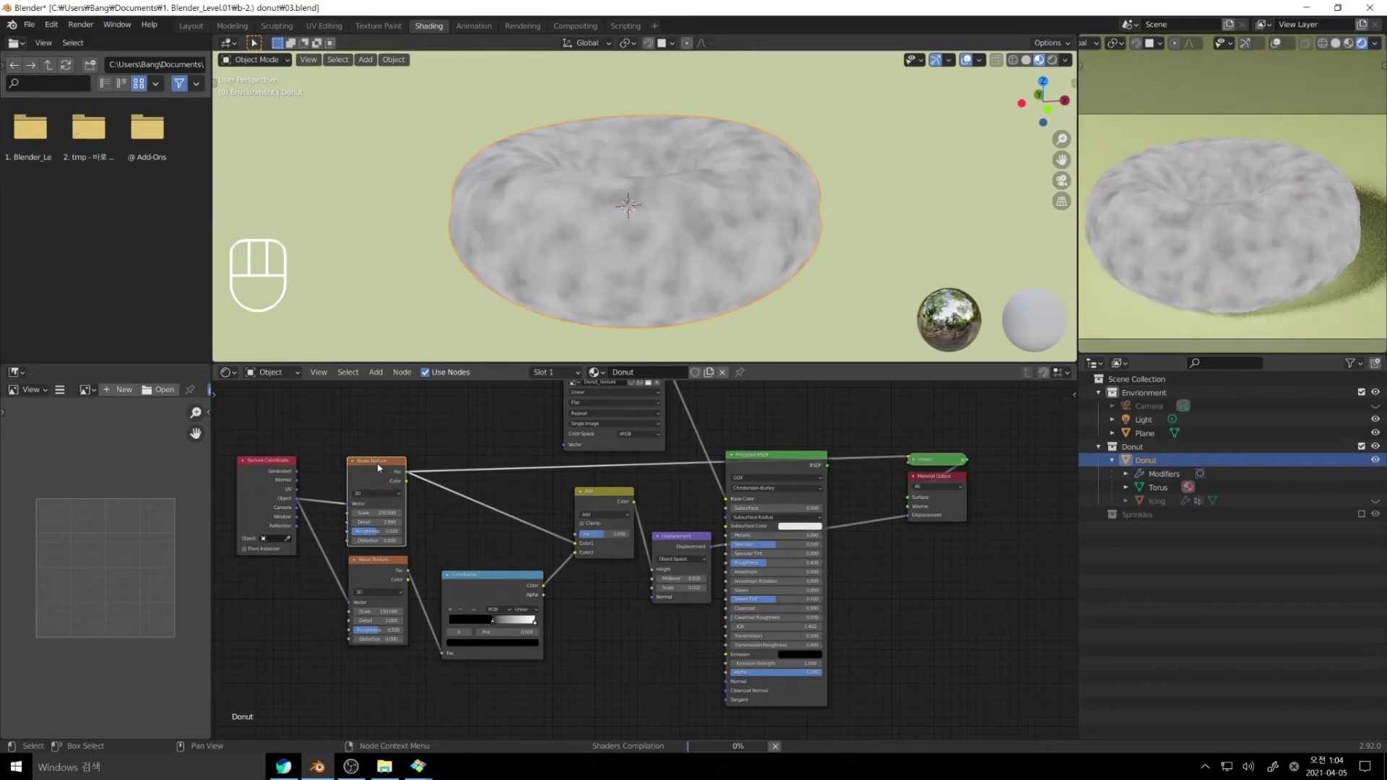
{"action": "left_click", "coordinate": [500, 575], "text": "ctrl+shift"}
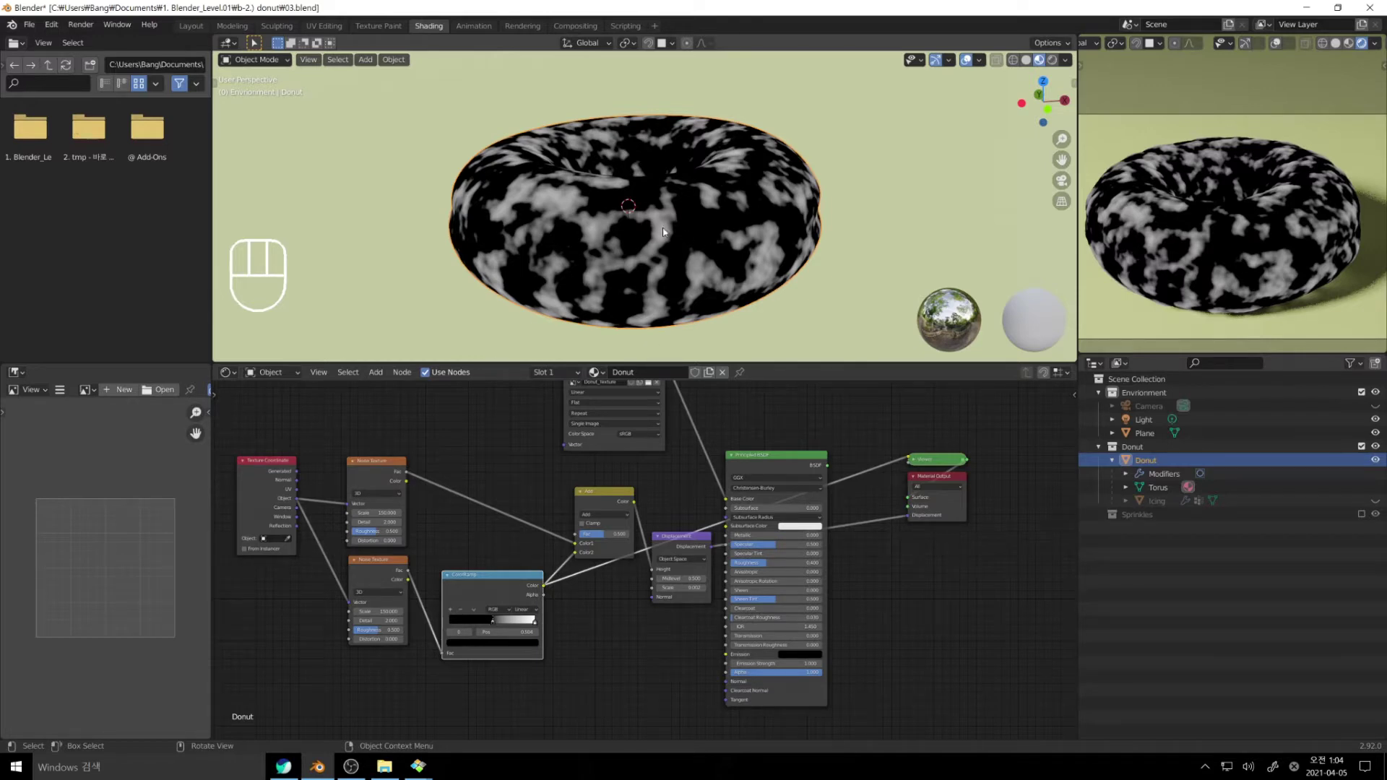
{"action": "left_click", "coordinate": [379, 462], "text": "ctrl+shift"}
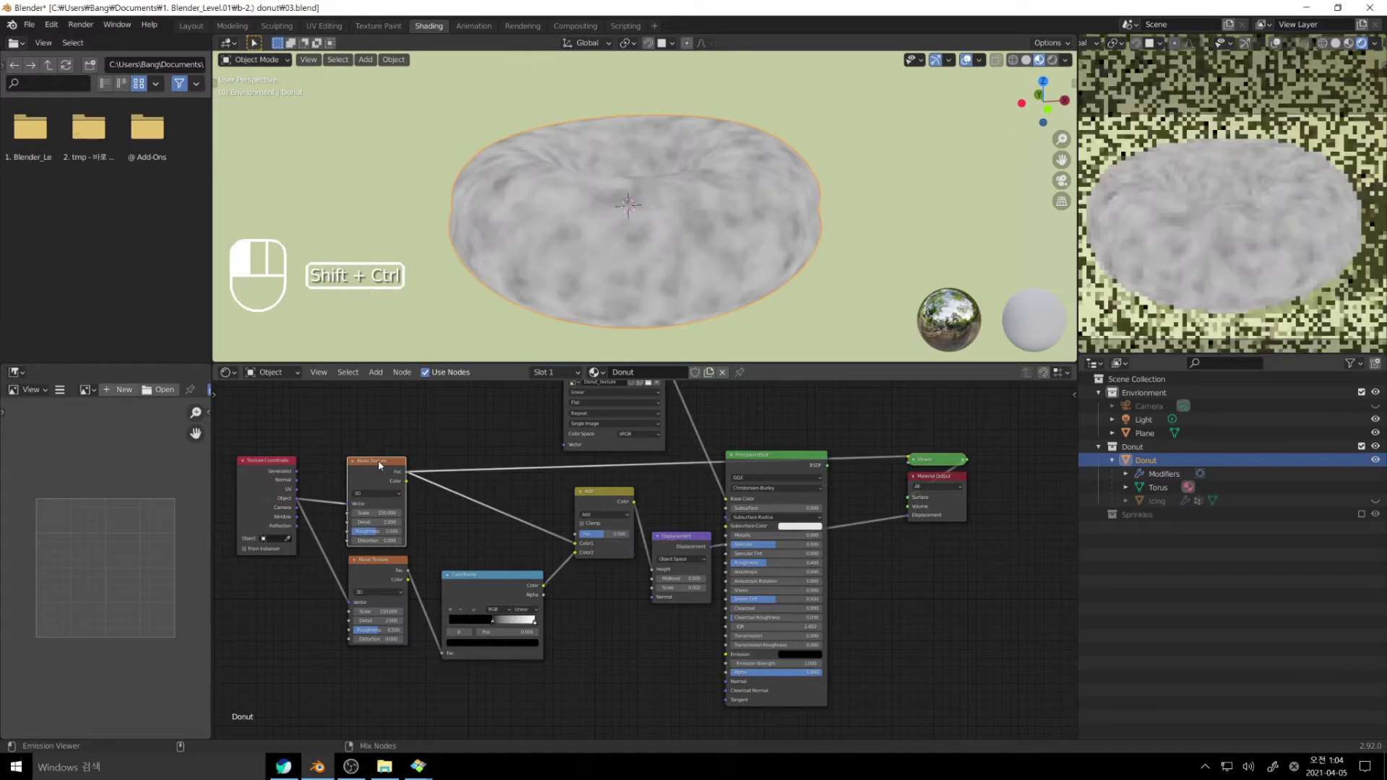
{"action": "left_click", "coordinate": [486, 578], "text": "ctrl+shift"}
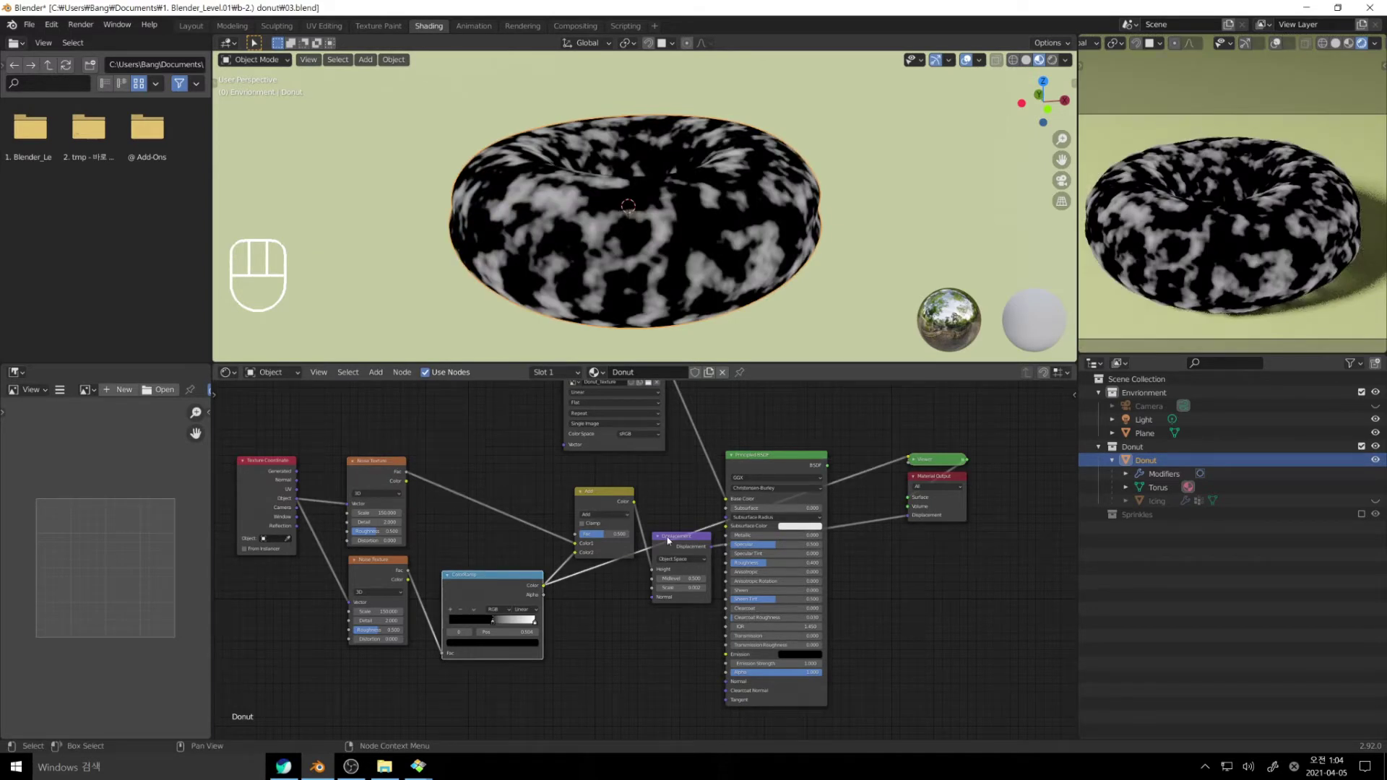
{"action": "left_click", "coordinate": [789, 461]}
{"action": "left_click", "coordinate": [789, 462], "text": "ctrl+shift"}
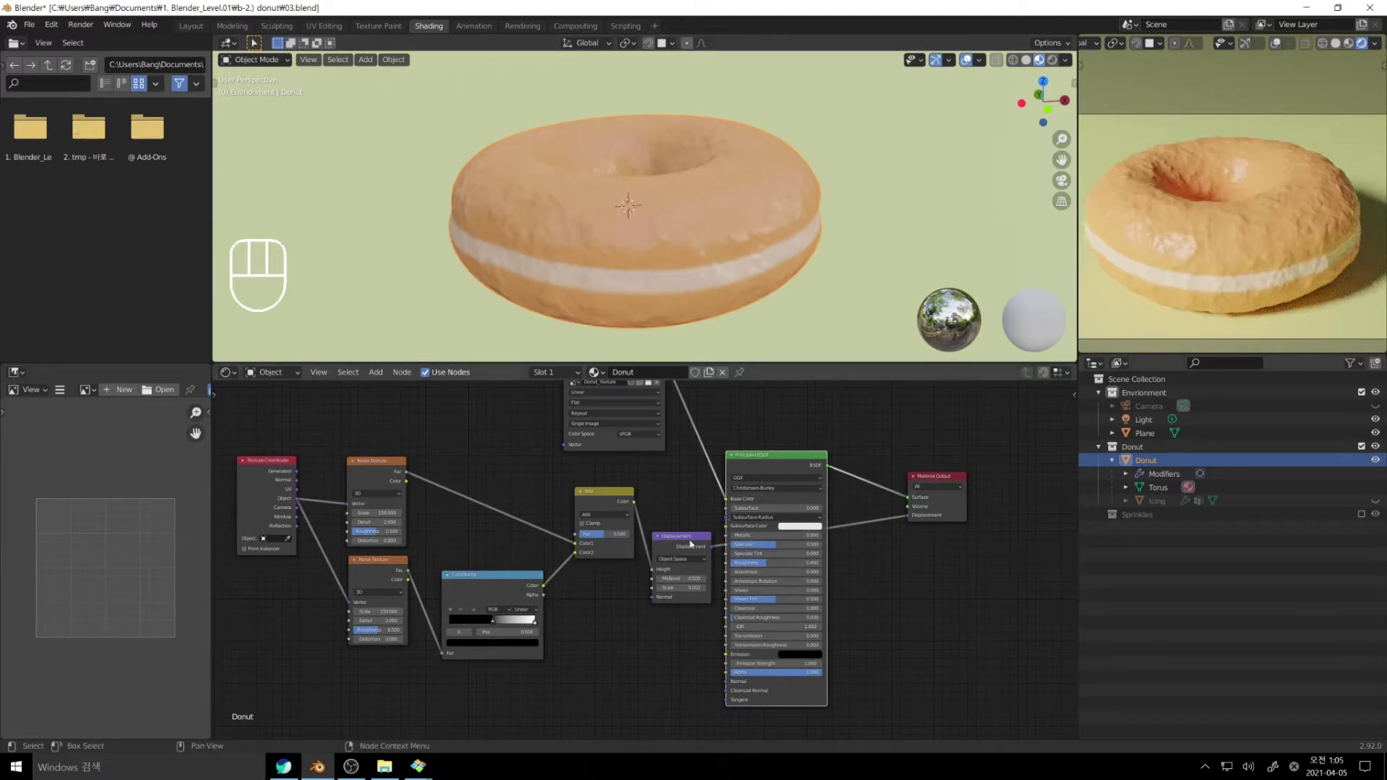
Step: Set the Add node's Fac to 0.2 and shift the node slightly away from the Displacement node
{"action": "left_click_drag", "start_coordinate": [605, 533], "coordinate": [630, 534]}
{"action": "left_click_drag", "start_coordinate": [624, 535], "coordinate": [590, 534]}
{"action": "left_click", "coordinate": [608, 536]}
{"action": "type", "text": "0.266"}
{"action": "key", "text": "Return"}
{"action": "left_click", "coordinate": [609, 495]}
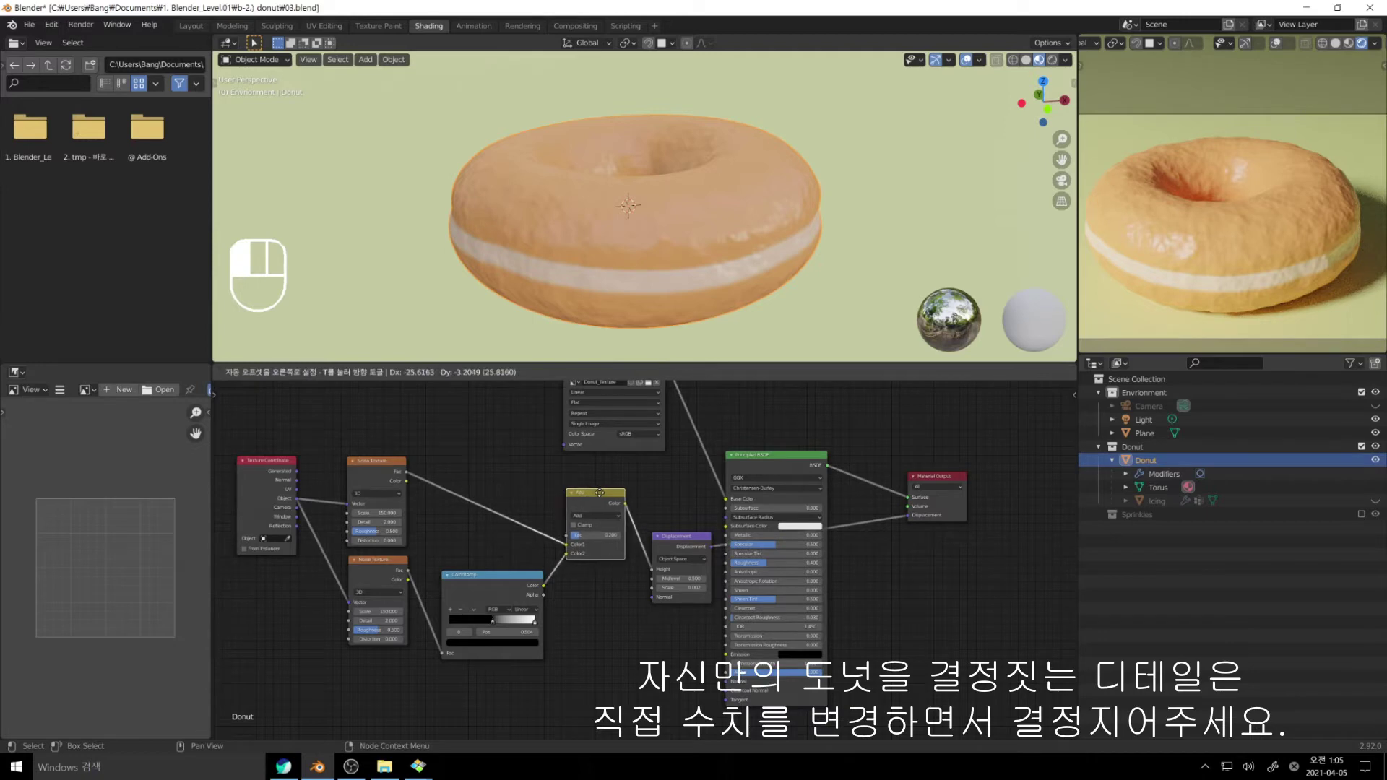
{"action": "left_click", "coordinate": [591, 605]}
{"action": "middle_click_drag", "start_coordinate": [592, 605], "coordinate": [624, 647], "text": "shift"}
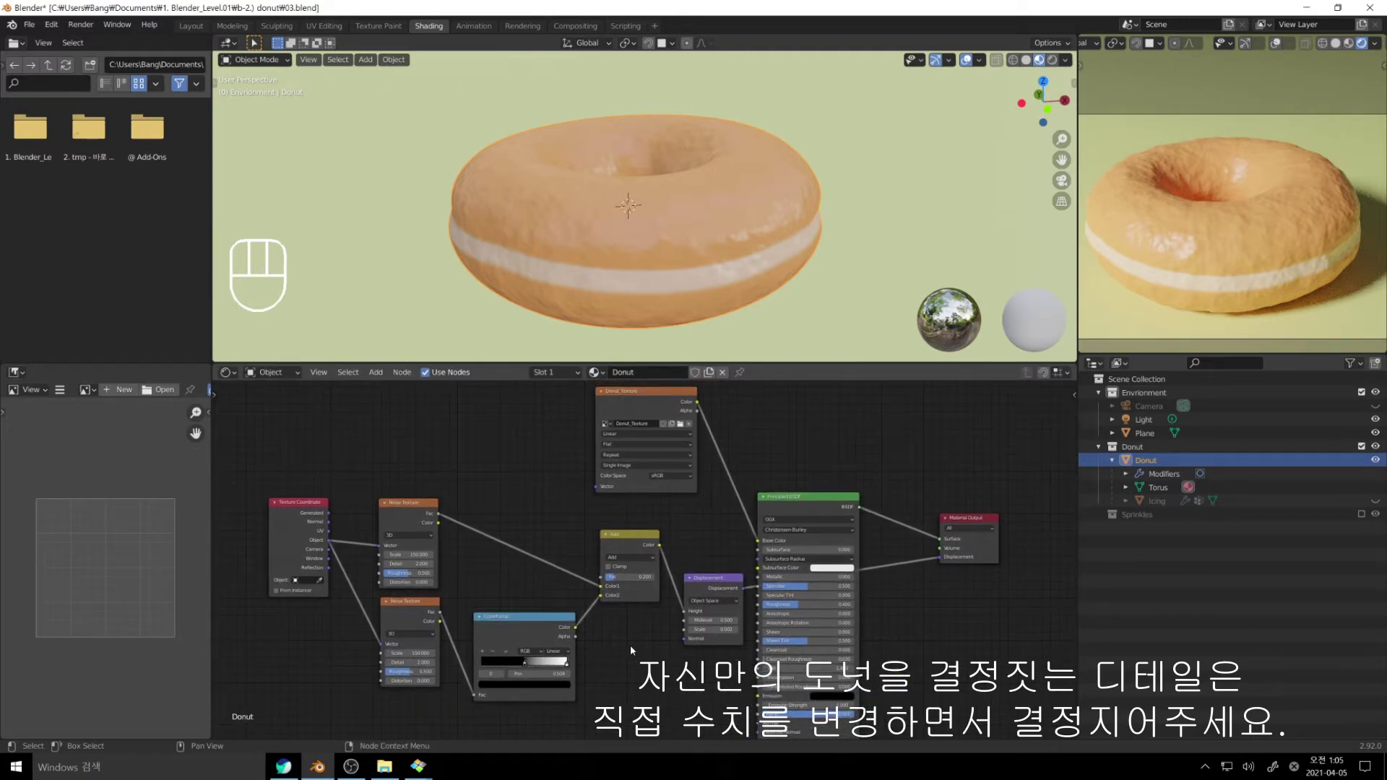
{"action": "middle_click_drag", "start_coordinate": [630, 644], "coordinate": [706, 550], "text": "shift"}
{"action": "left_click", "coordinate": [821, 549]}
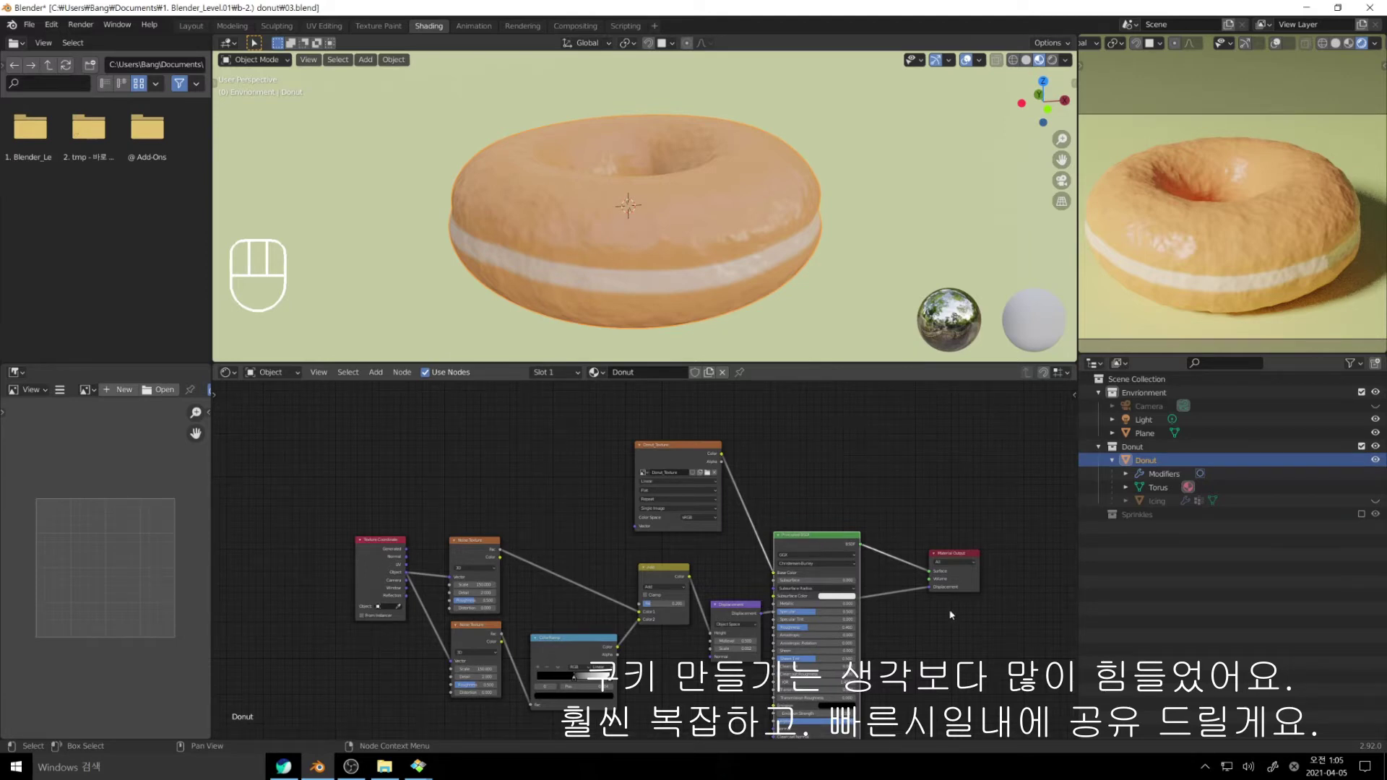
{"action": "scroll", "coordinate": [574, 643], "scroll_direction": "up", "scroll_amount": 2}
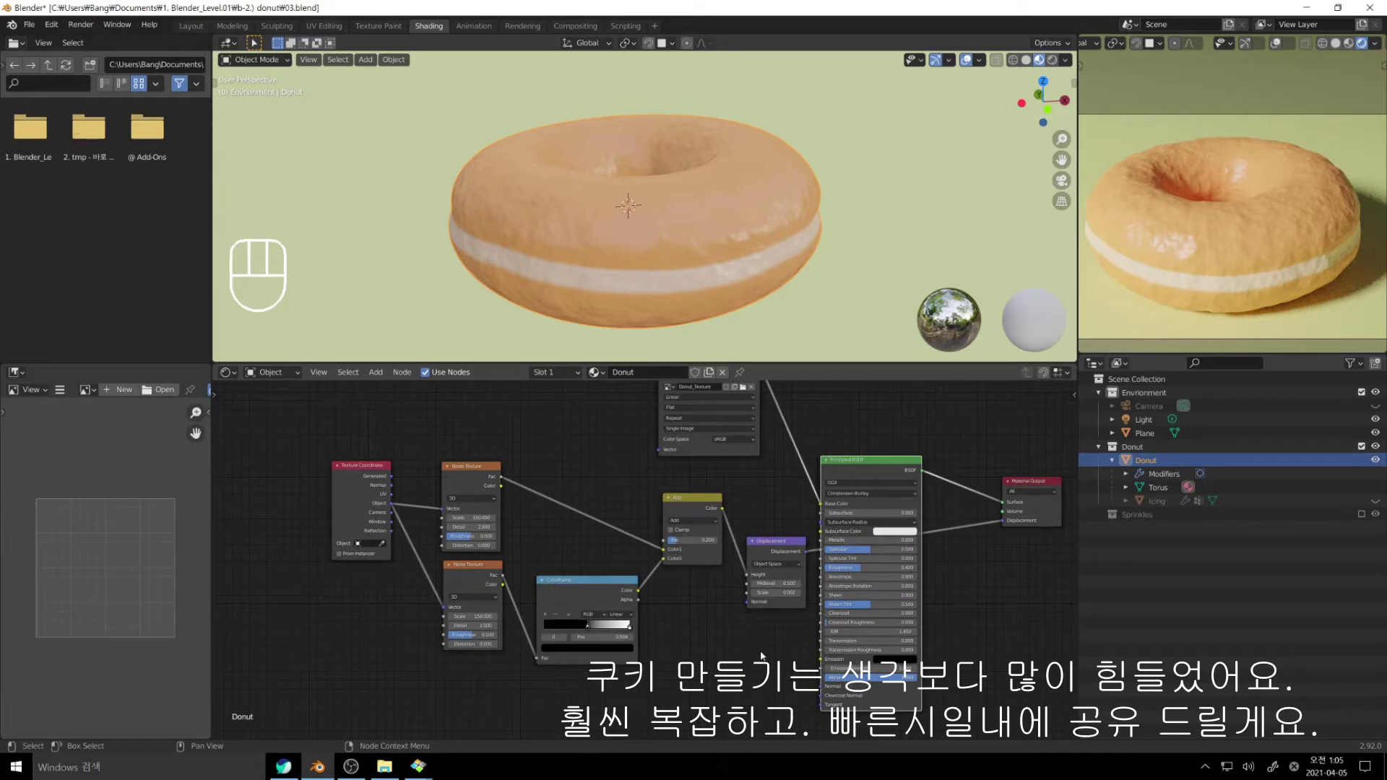
{"action": "middle_click_drag", "start_coordinate": [761, 655], "coordinate": [738, 651]}
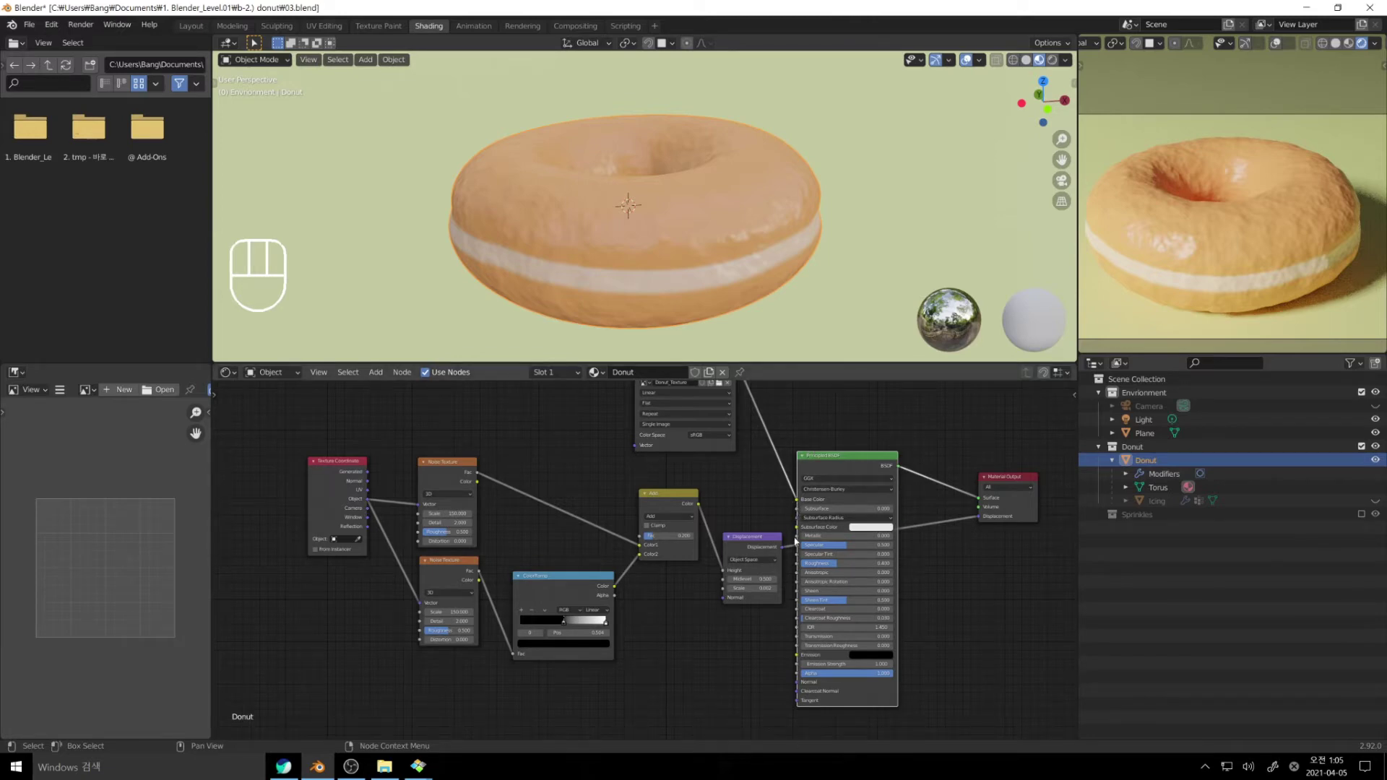
Step: Toggle hiding of the Principled BSDF node's unused sockets repeatedly
{"action": "left_click", "coordinate": [866, 468]}
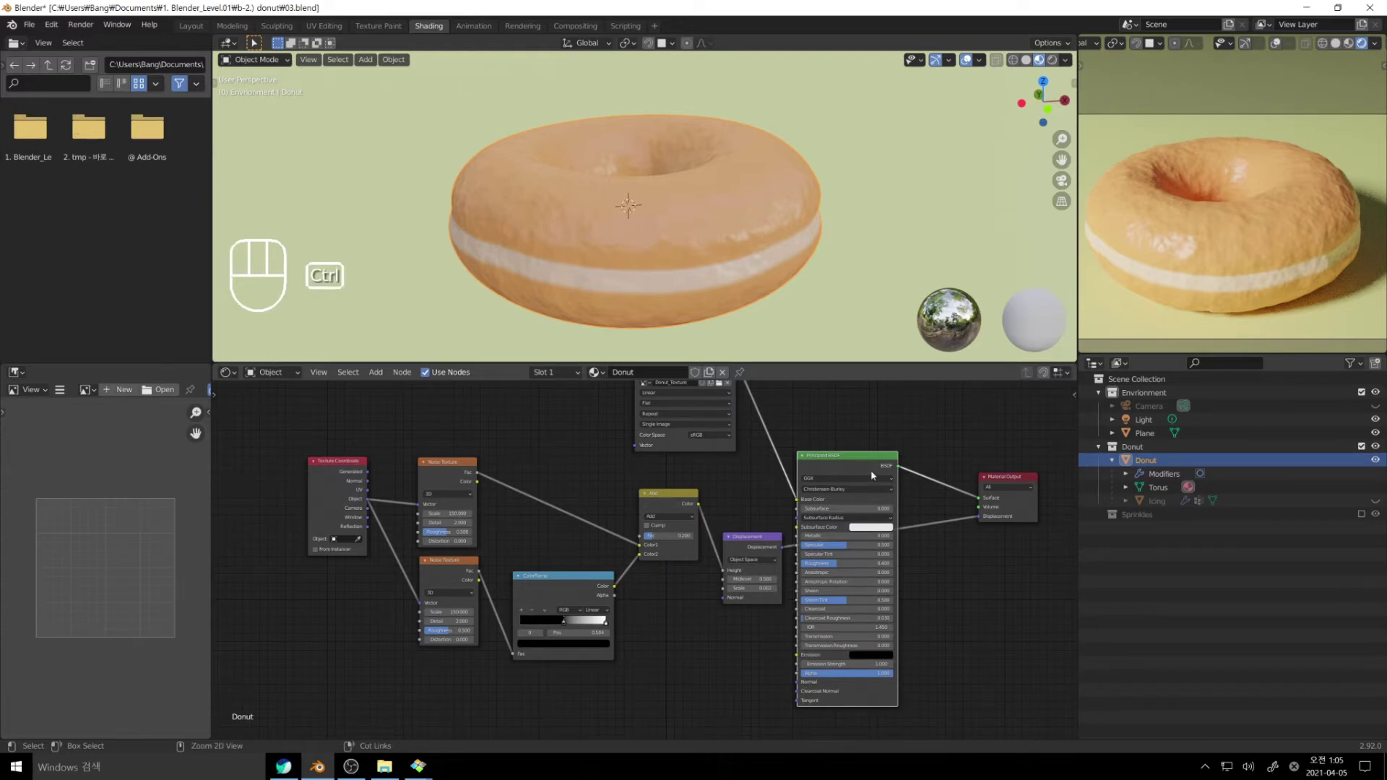
{"action": "key", "text": "ctrl+h"}
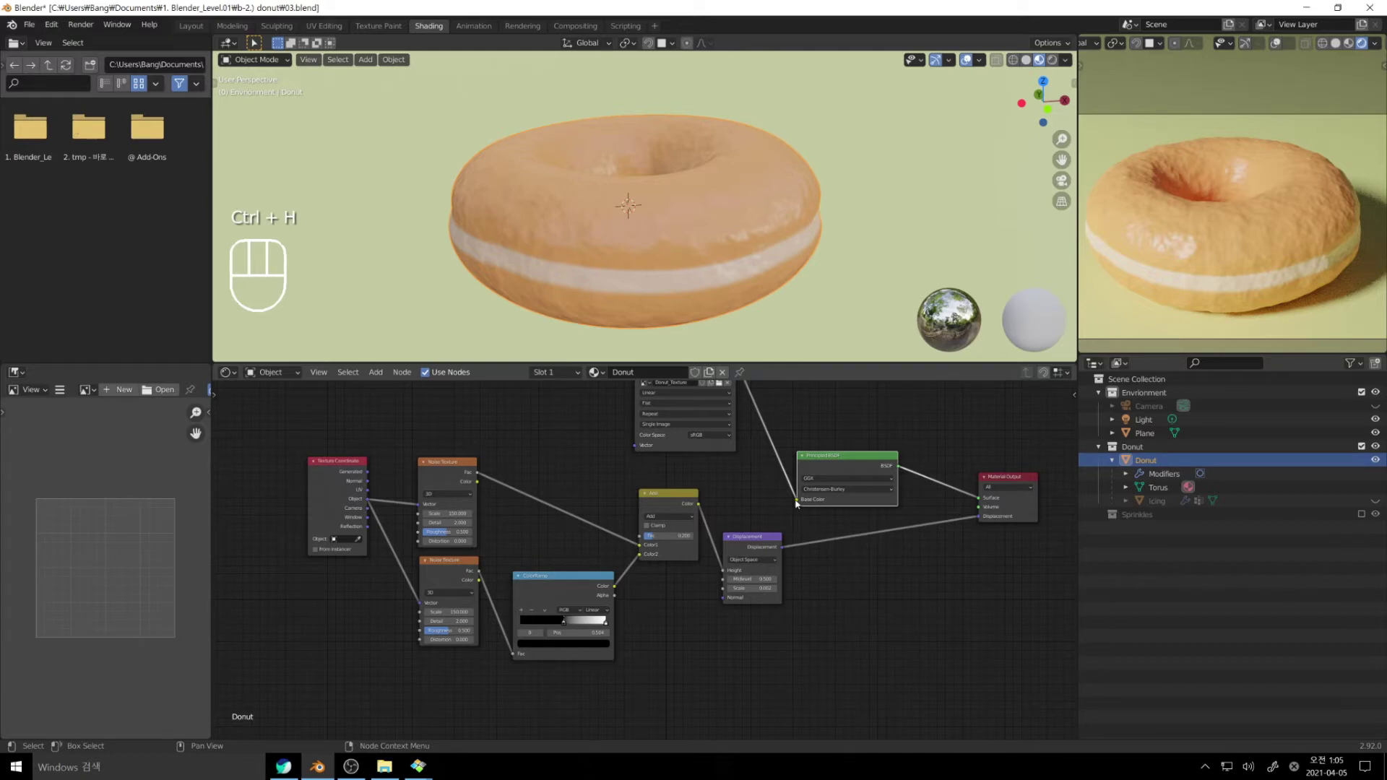
{"action": "key", "text": "ctrl+h"}
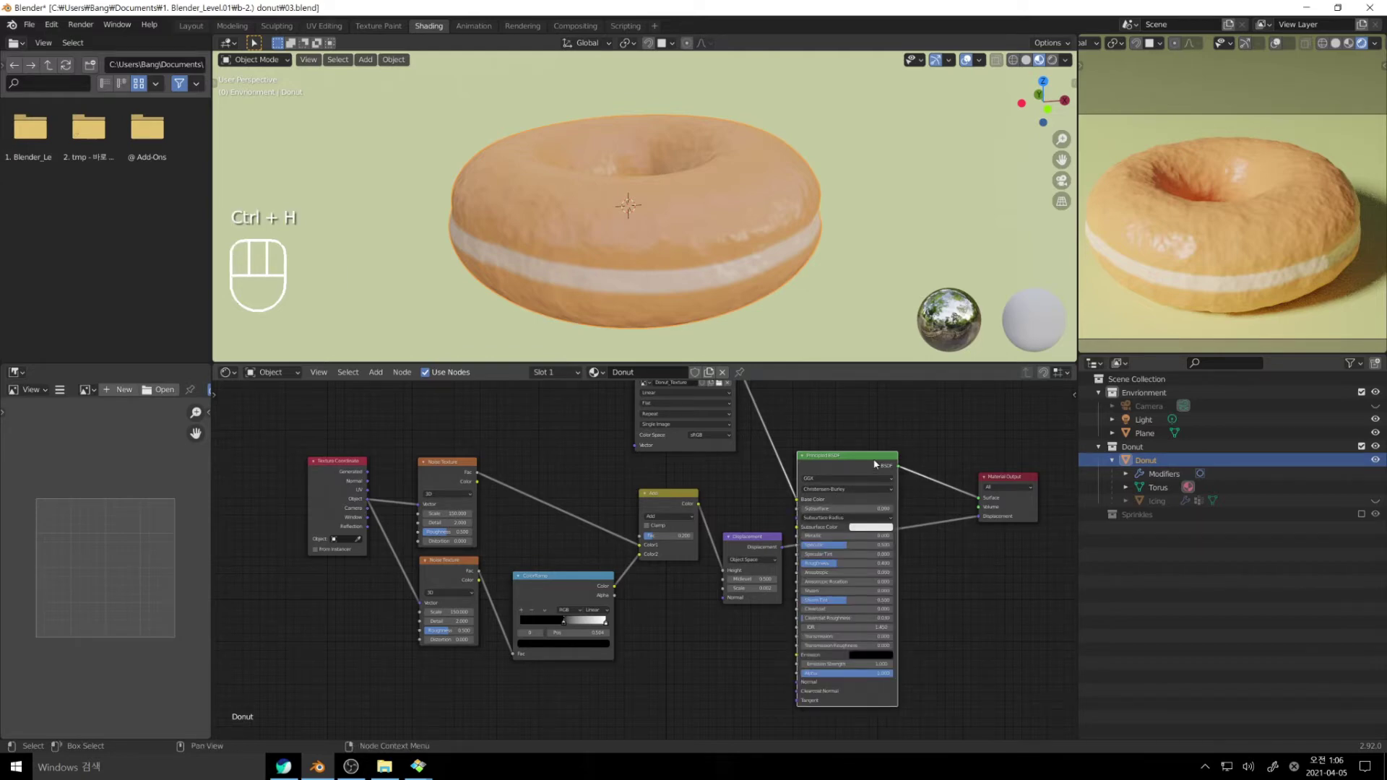
{"action": "key", "text": "ctrl+h"}
{"action": "key", "text": "ctrl+h"}
{"action": "key", "text": "ctrl+h"}
{"action": "key", "text": "ctrl+h"}
{"action": "key", "text": "ctrl+h"}
{"action": "key", "text": "ctrl+h"}
{"action": "key", "text": "ctrl+h"}
{"action": "key", "text": "ctrl+h"}
{"action": "key", "text": "ctrl+h"}
{"action": "key", "text": "ctrl+h"}
{"action": "key", "text": "ctrl+h"}
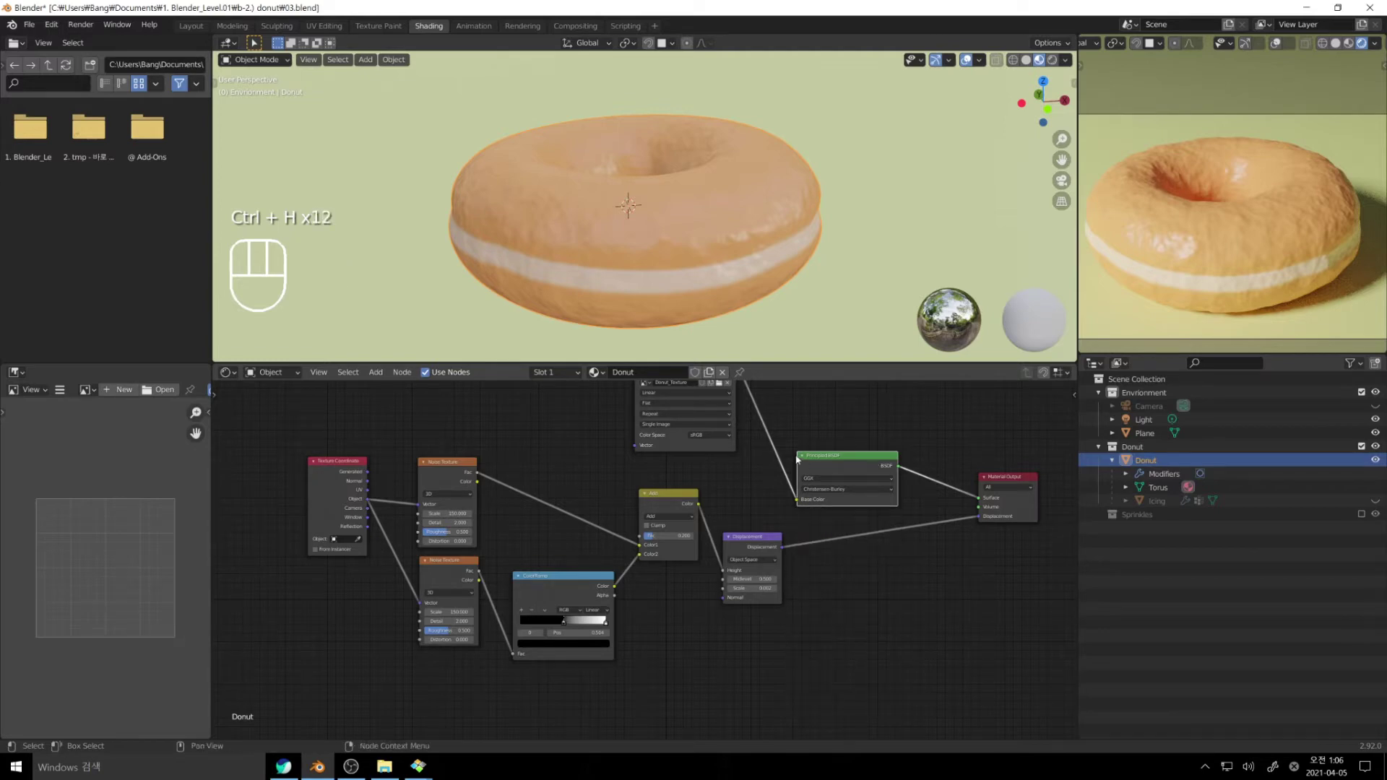
Step: Collapse and expand the Principled BSDF node repeatedly
{"action": "left_click", "coordinate": [800, 455]}
{"action": "left_click", "coordinate": [802, 458]}
{"action": "key", "text": "h"}
{"action": "key", "text": "h"}
{"action": "key", "text": "h"}
{"action": "key", "text": "h"}
{"action": "key", "text": "h"}
{"action": "key", "text": "h"}
Step: Switch the Principled BSDF's unconnected sockets between hidden and shown, leaving them shown
{"action": "key", "text": "ctrl+h"}
{"action": "key", "text": "ctrl+h"}
{"action": "key", "text": "ctrl+h"}
{"action": "key", "text": "ctrl+h"}
{"action": "key", "text": "ctrl+h"}
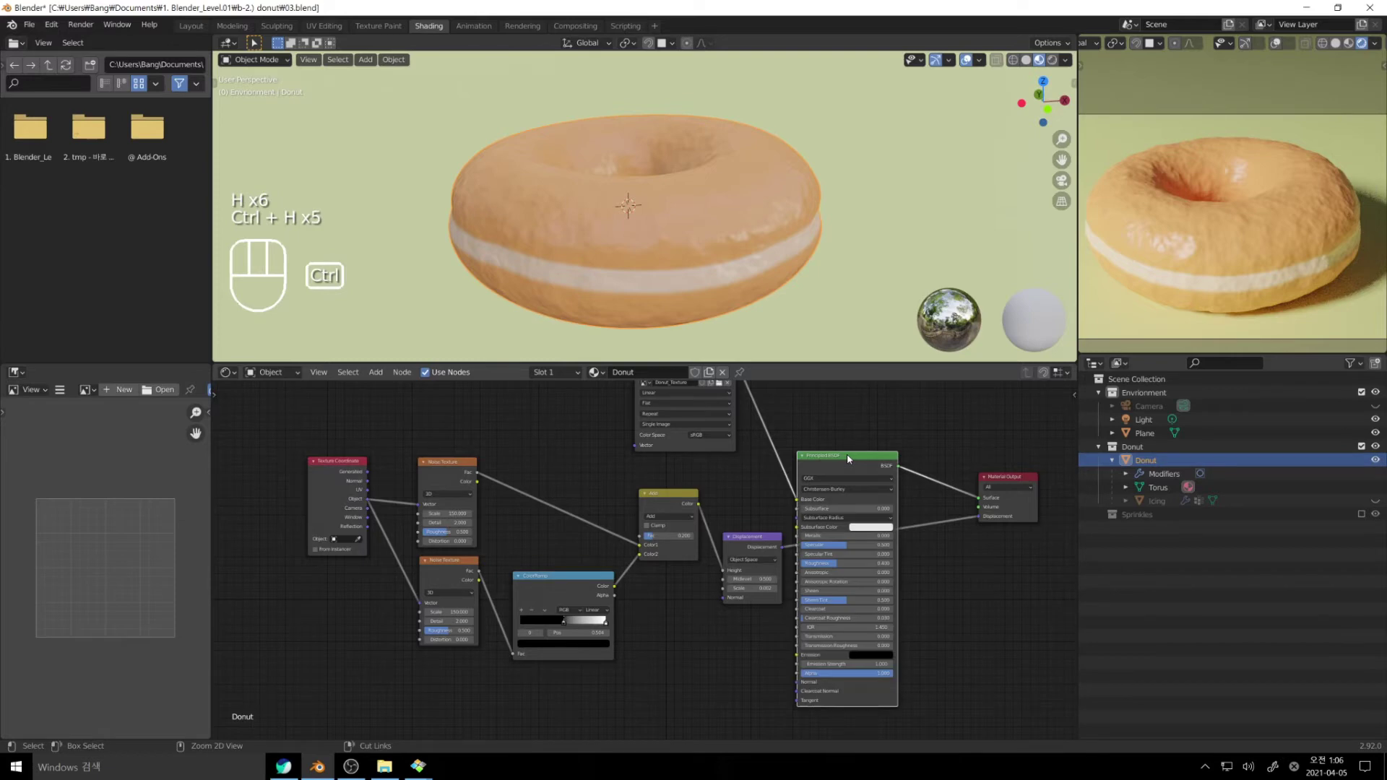
{"action": "key", "text": "ctrl+h"}
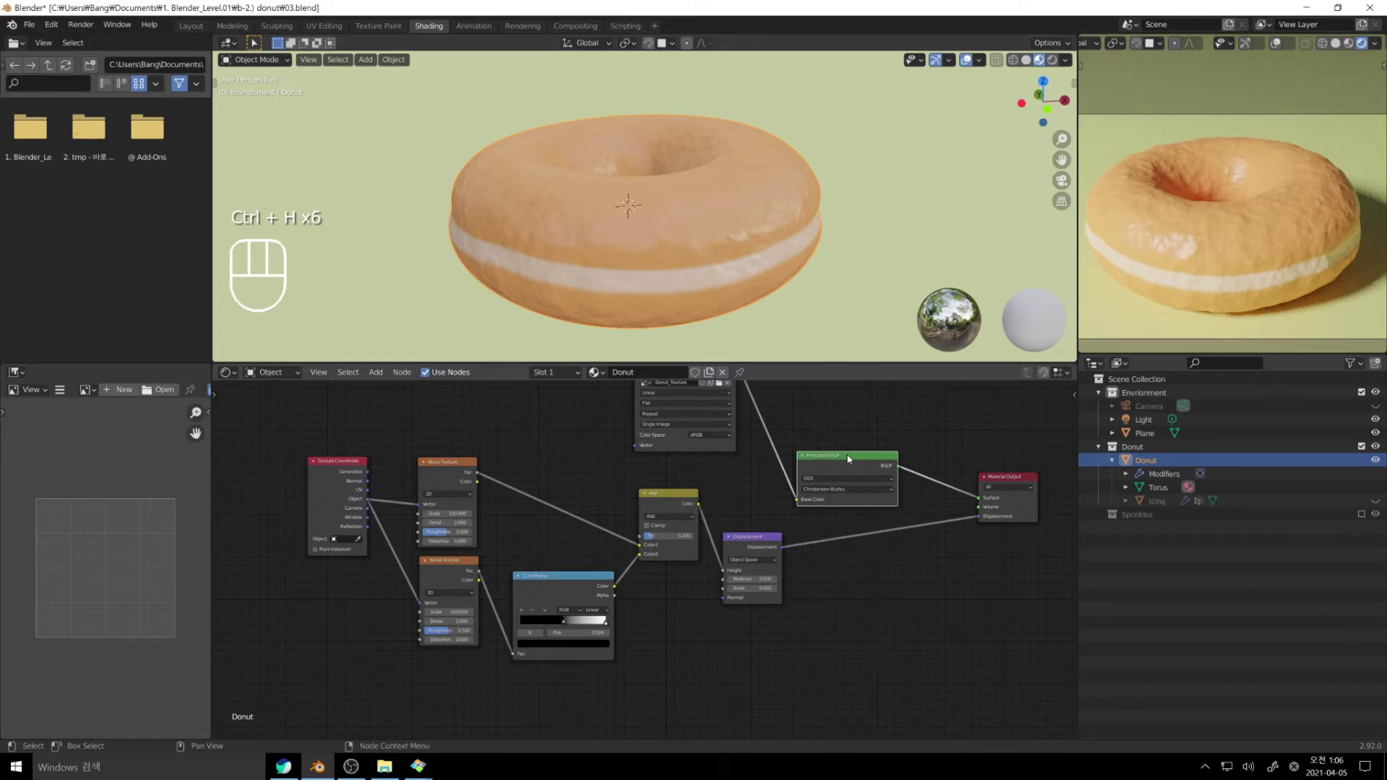
{"action": "key", "text": "ctrl+h"}
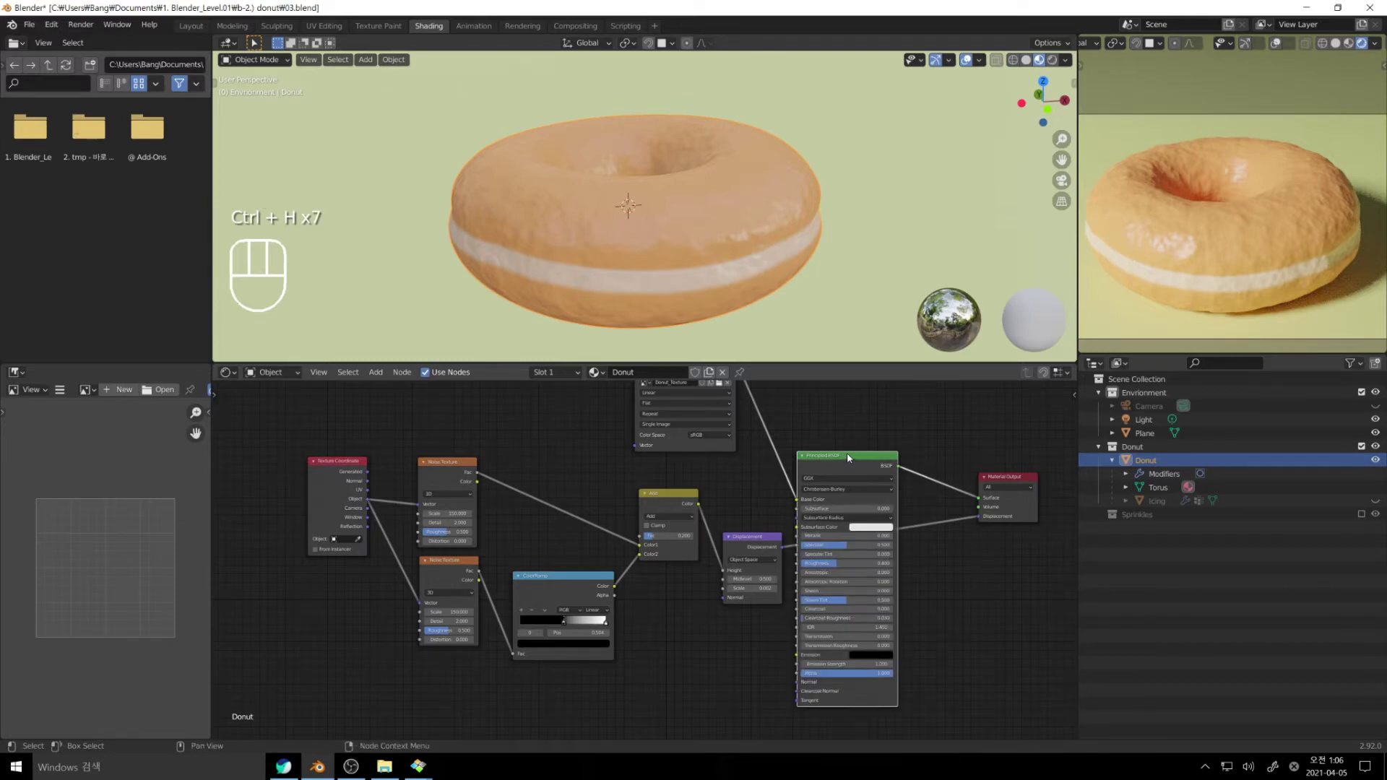
Step: Show the Icing object in the viewport and bring up the finished donut reference in the image viewer
{"action": "middle_click_drag", "start_coordinate": [846, 452], "coordinate": [845, 535]}
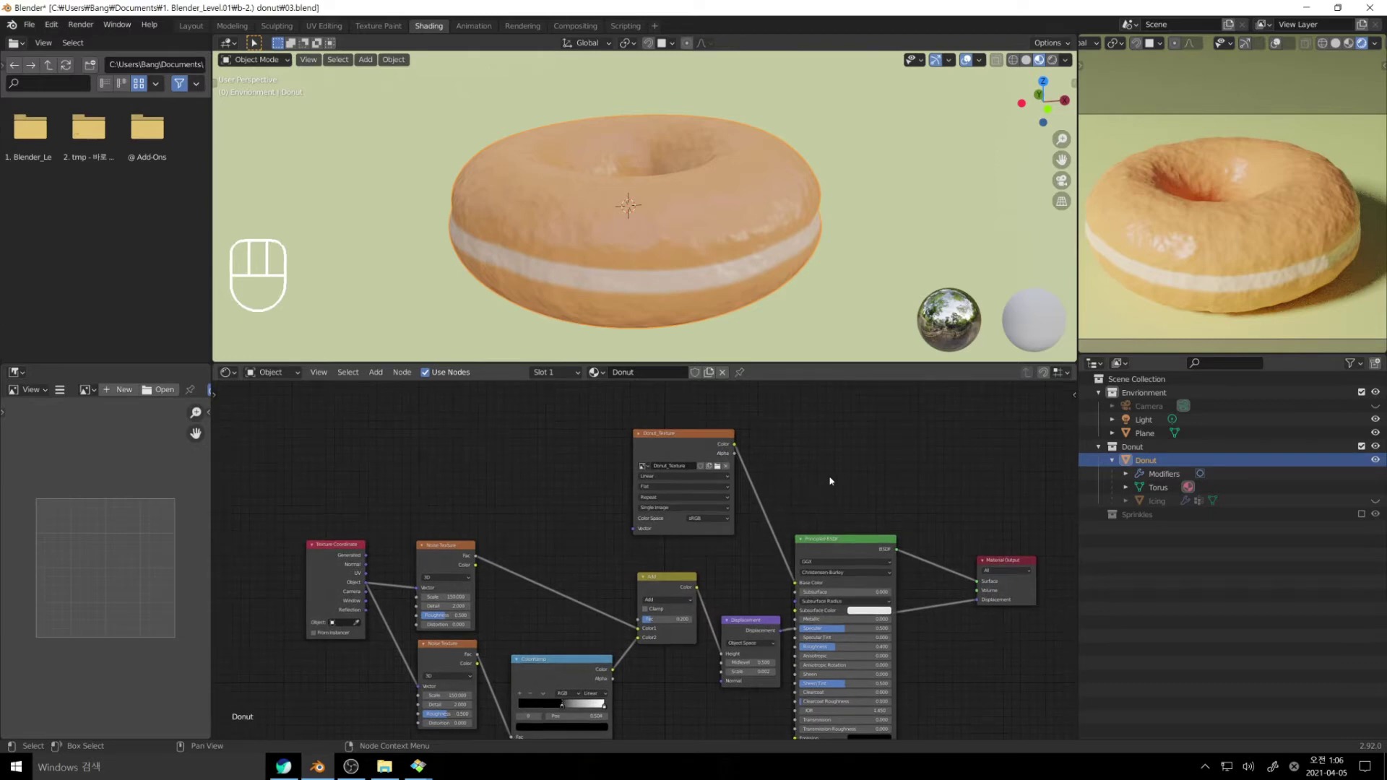
{"action": "left_click", "coordinate": [1375, 501]}
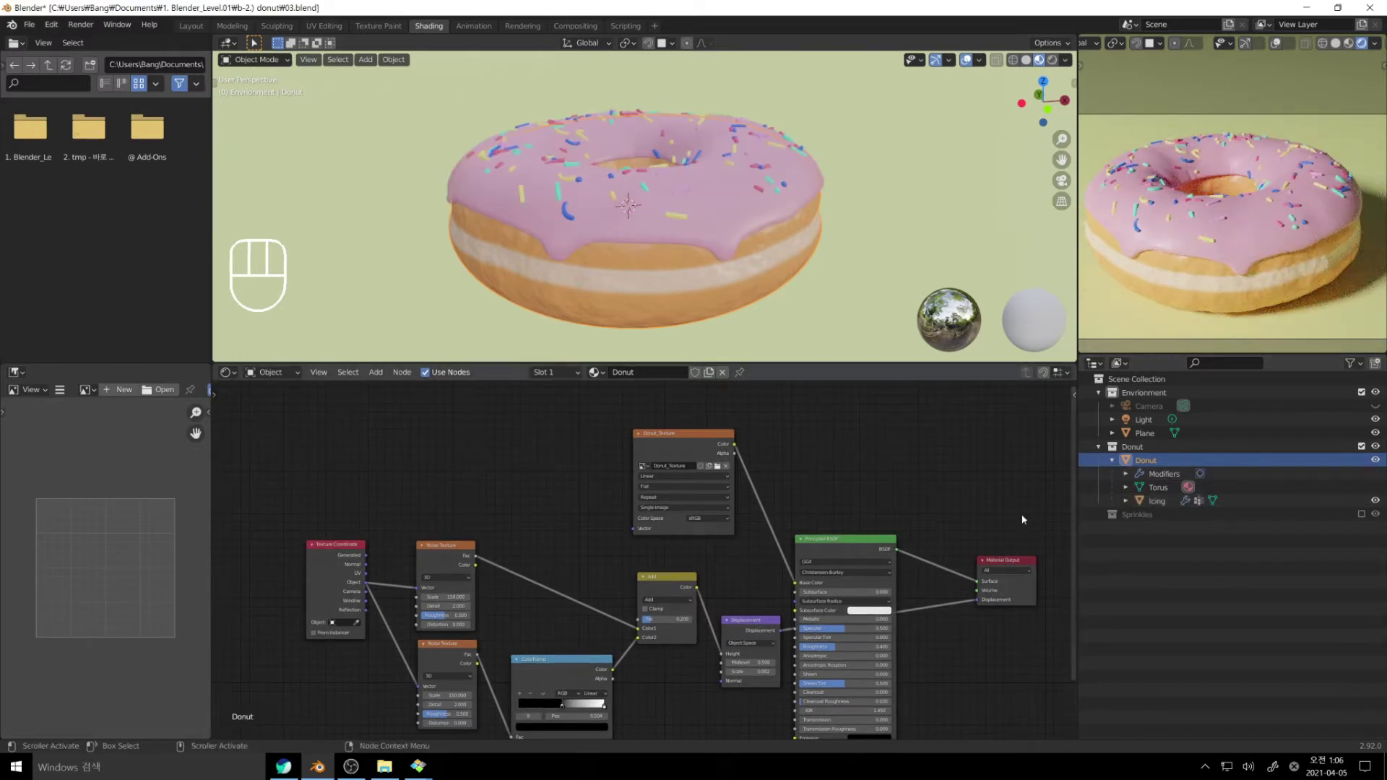
{"action": "key", "text": "alt+Tab"}
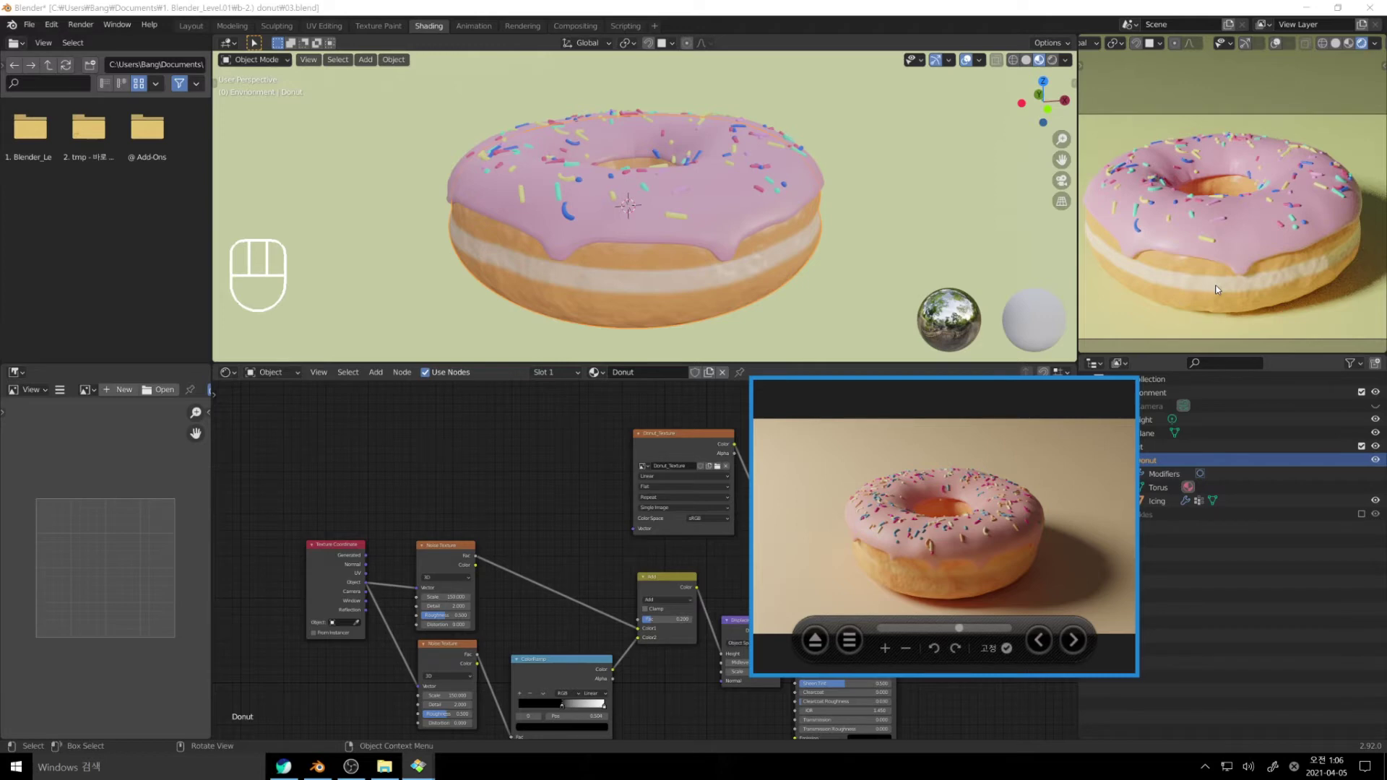
Step: Move the Donut_Texture node above the Texture Coordinate node and briefly preview it on the donut before restoring the Principled BSDF
{"action": "middle_click_drag", "start_coordinate": [817, 451], "coordinate": [940, 484]}
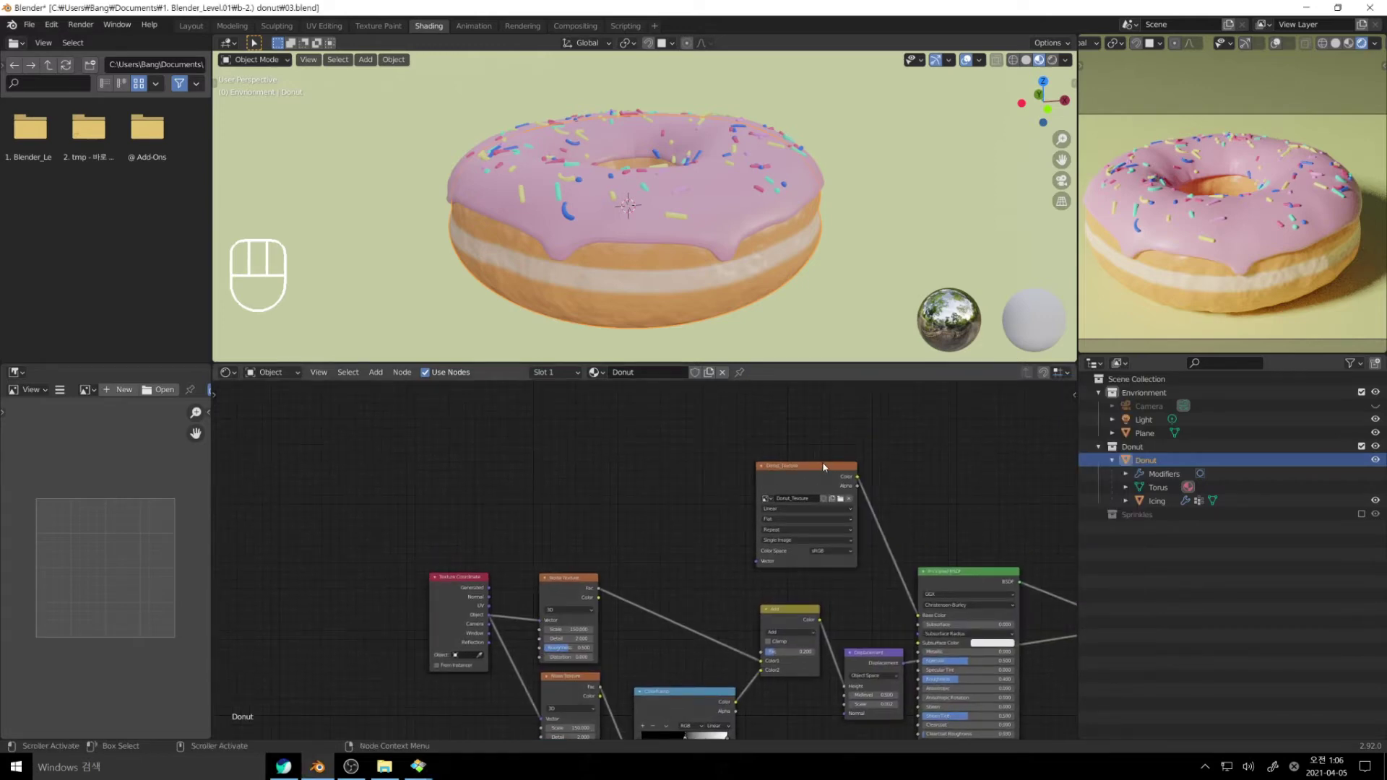
{"action": "left_click_drag", "start_coordinate": [823, 465], "coordinate": [462, 410]}
{"action": "left_click", "coordinate": [473, 407], "text": "ctrl+shift"}
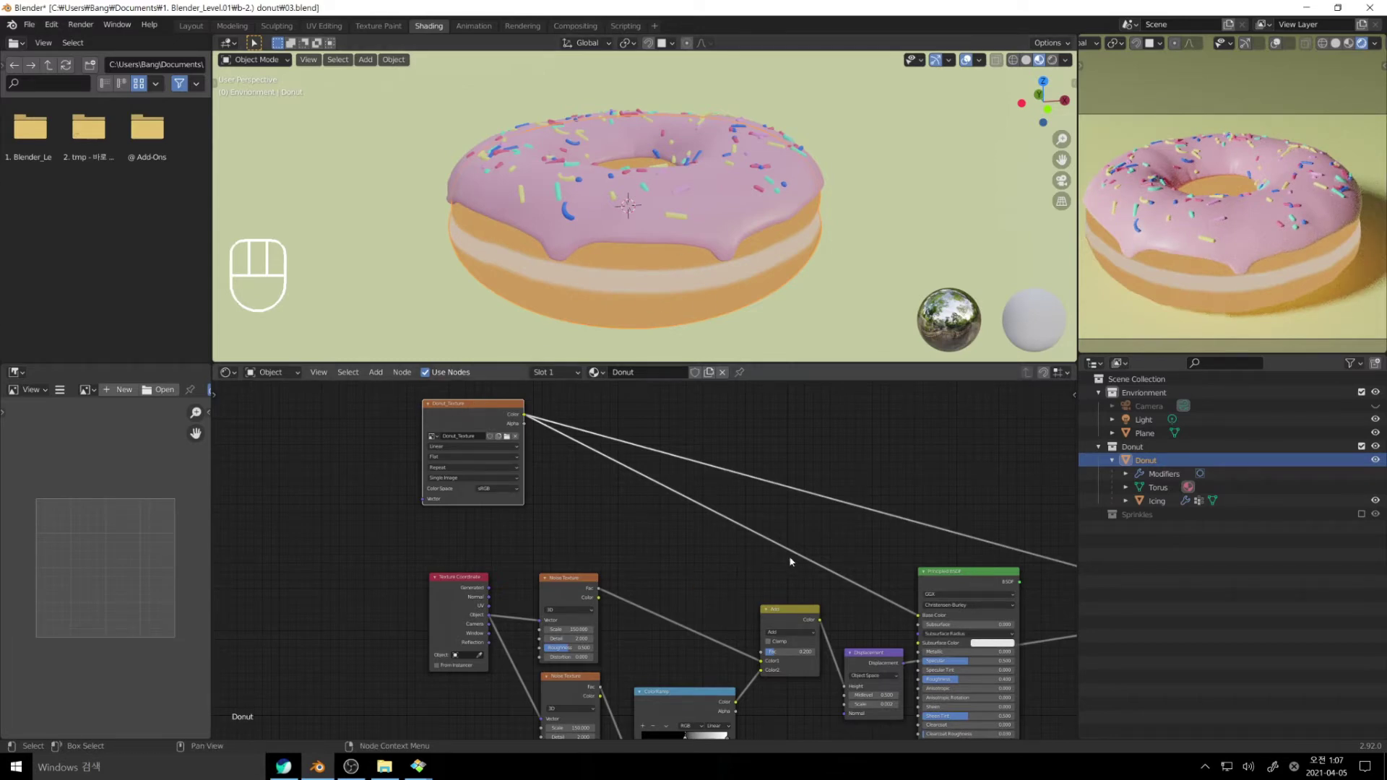
{"action": "middle_click_drag", "start_coordinate": [789, 561], "coordinate": [670, 555]}
{"action": "left_click", "coordinate": [854, 575], "text": "ctrl+shift"}
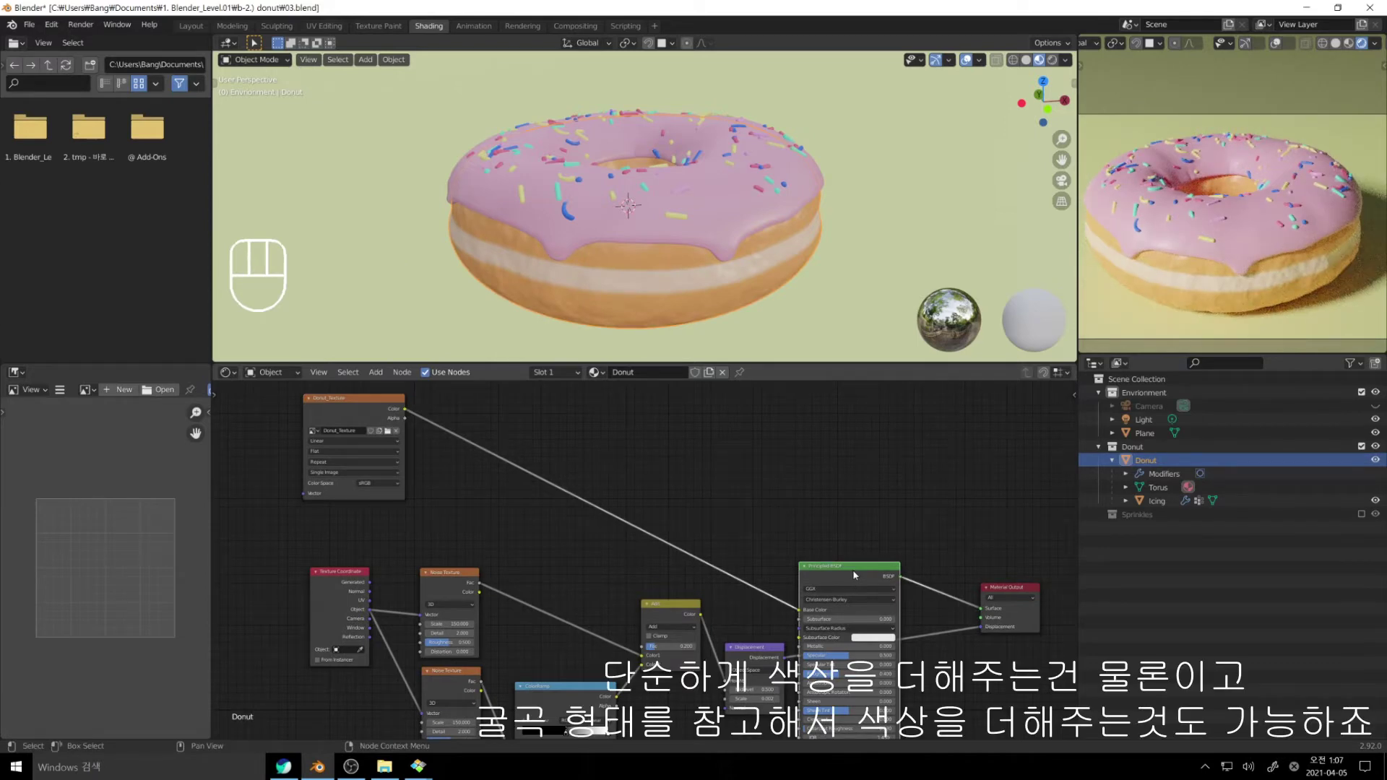
{"action": "left_click", "coordinate": [337, 400]}
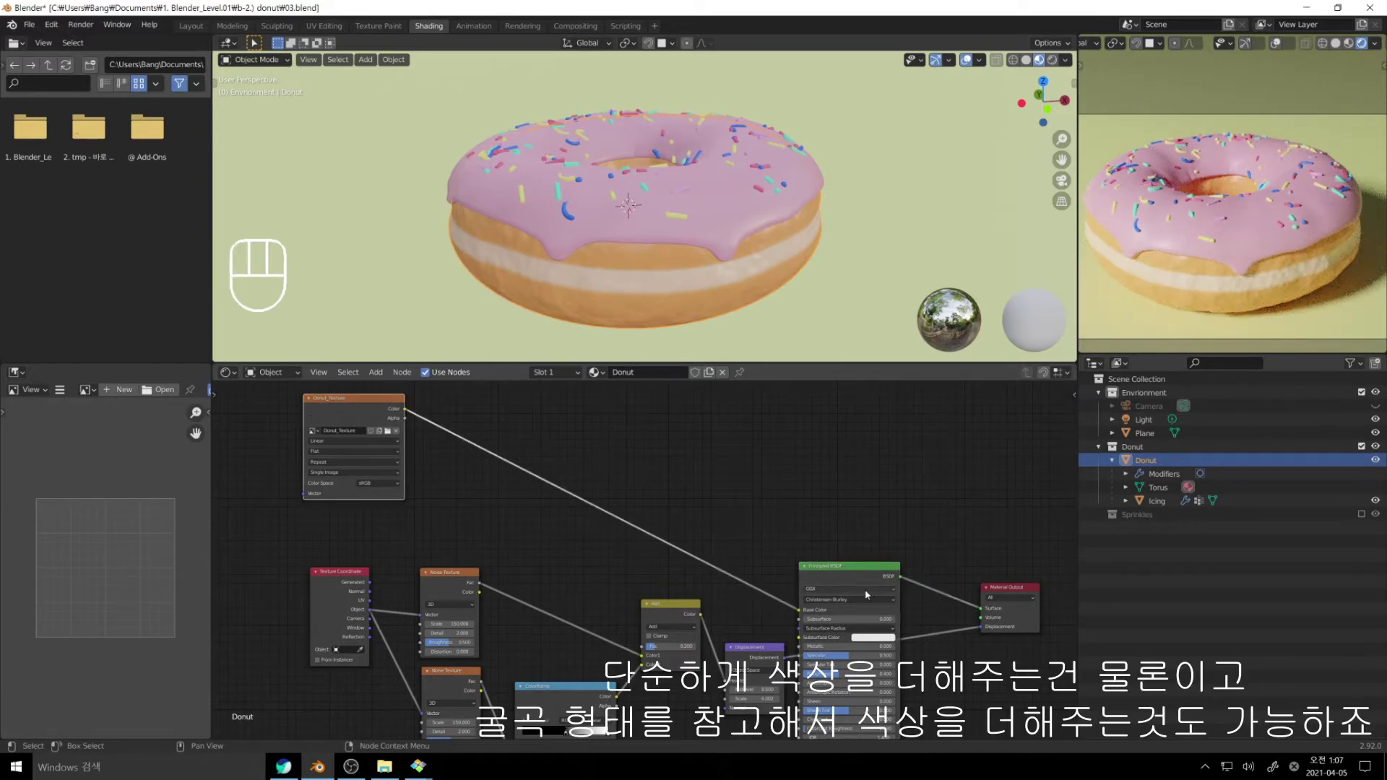
{"action": "left_click", "coordinate": [852, 574]}
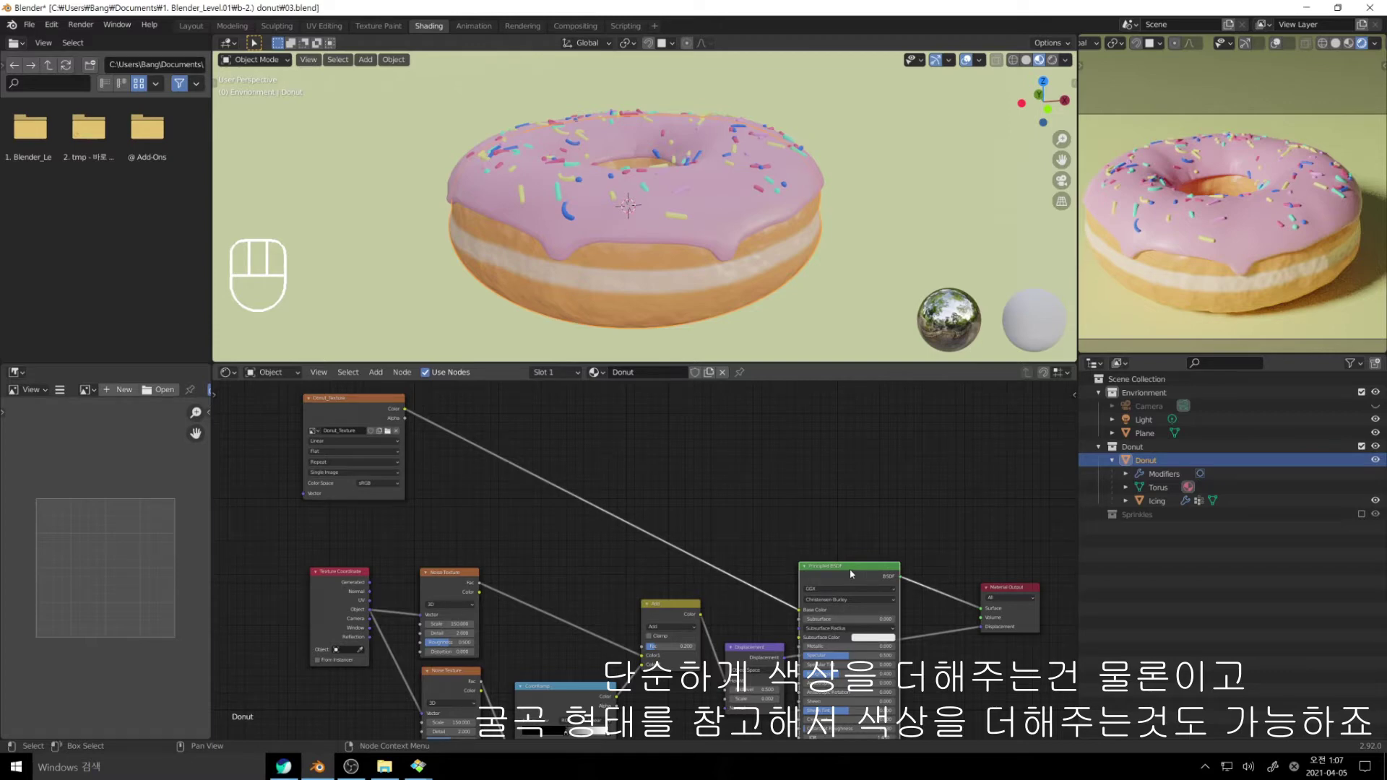
{"action": "left_click", "coordinate": [705, 467]}
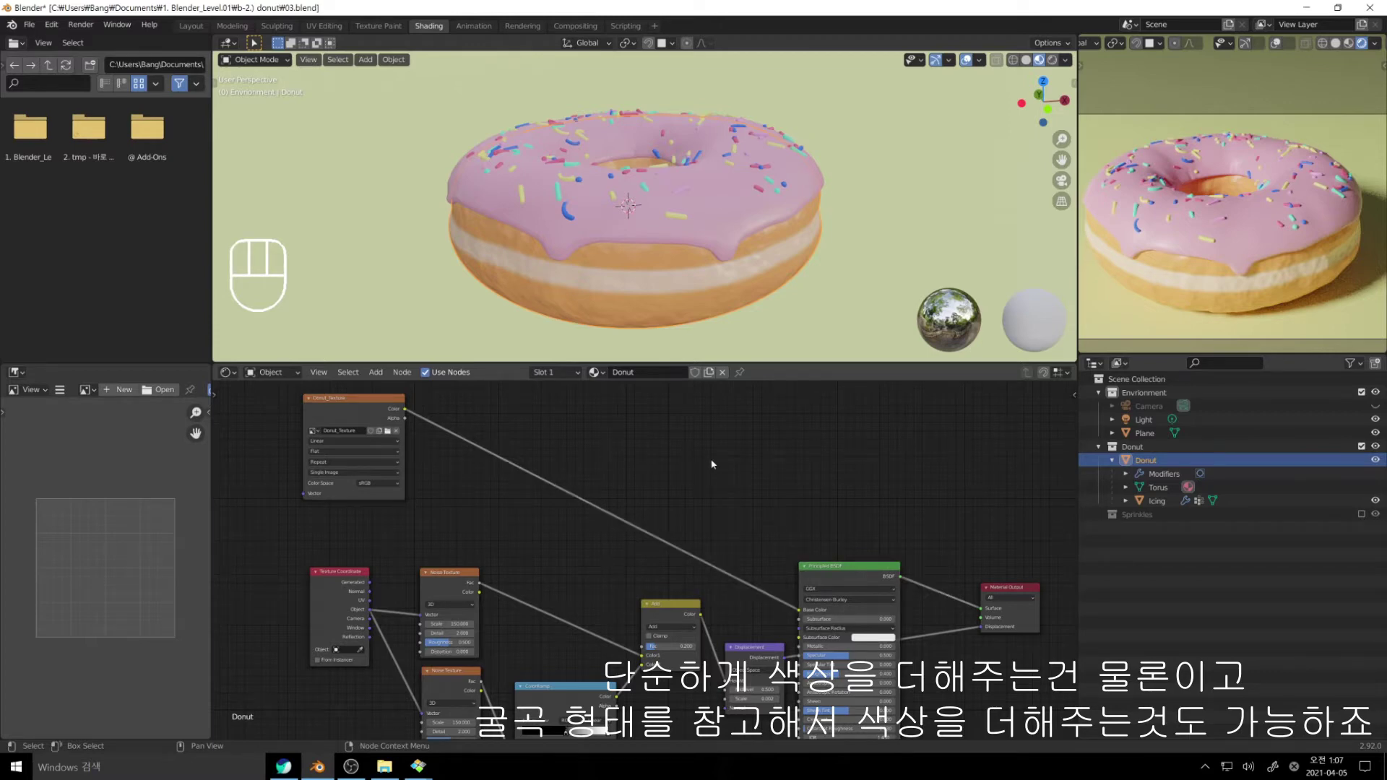
Step: Preview the Add node that combines the two noise textures directly on the donut
{"action": "middle_click_drag", "start_coordinate": [712, 463], "coordinate": [720, 487]}
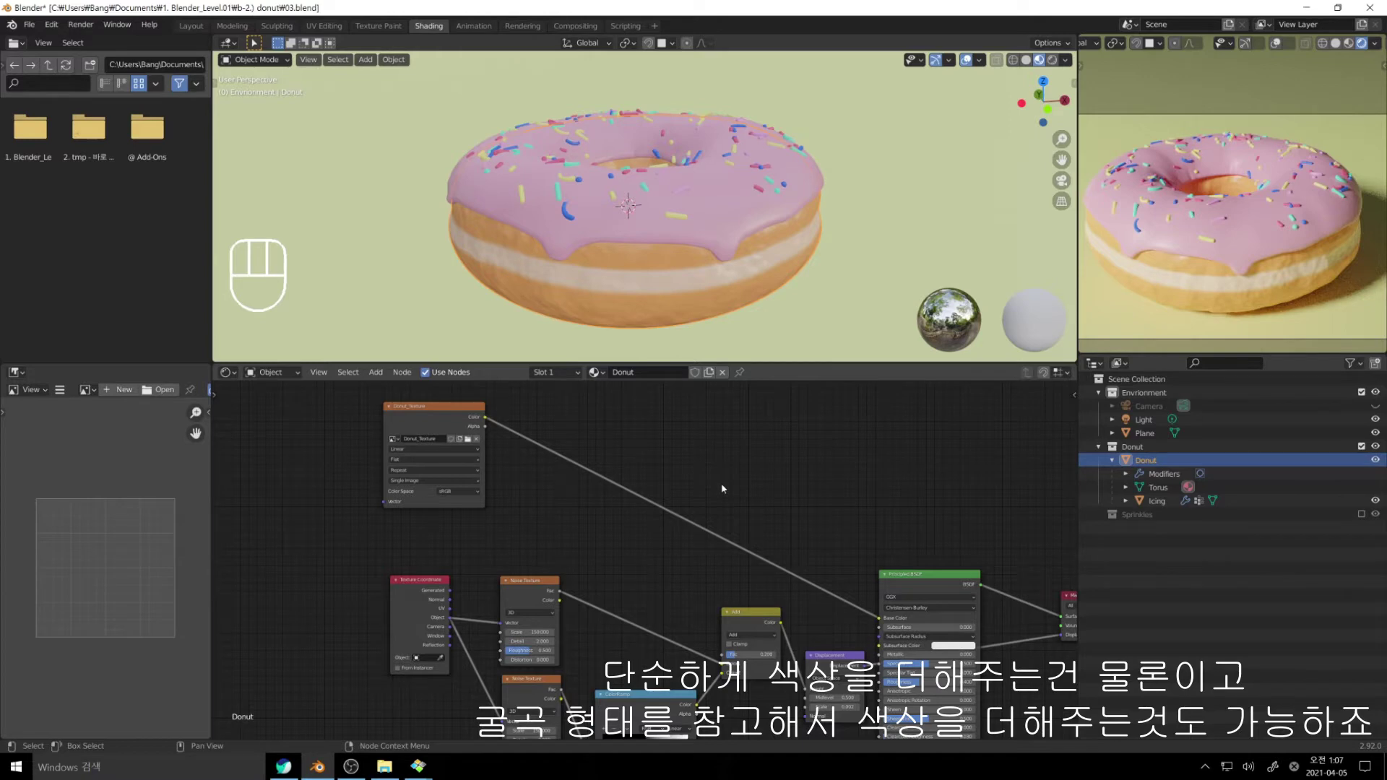
{"action": "left_click", "coordinate": [749, 614], "text": "ctrl+shift"}
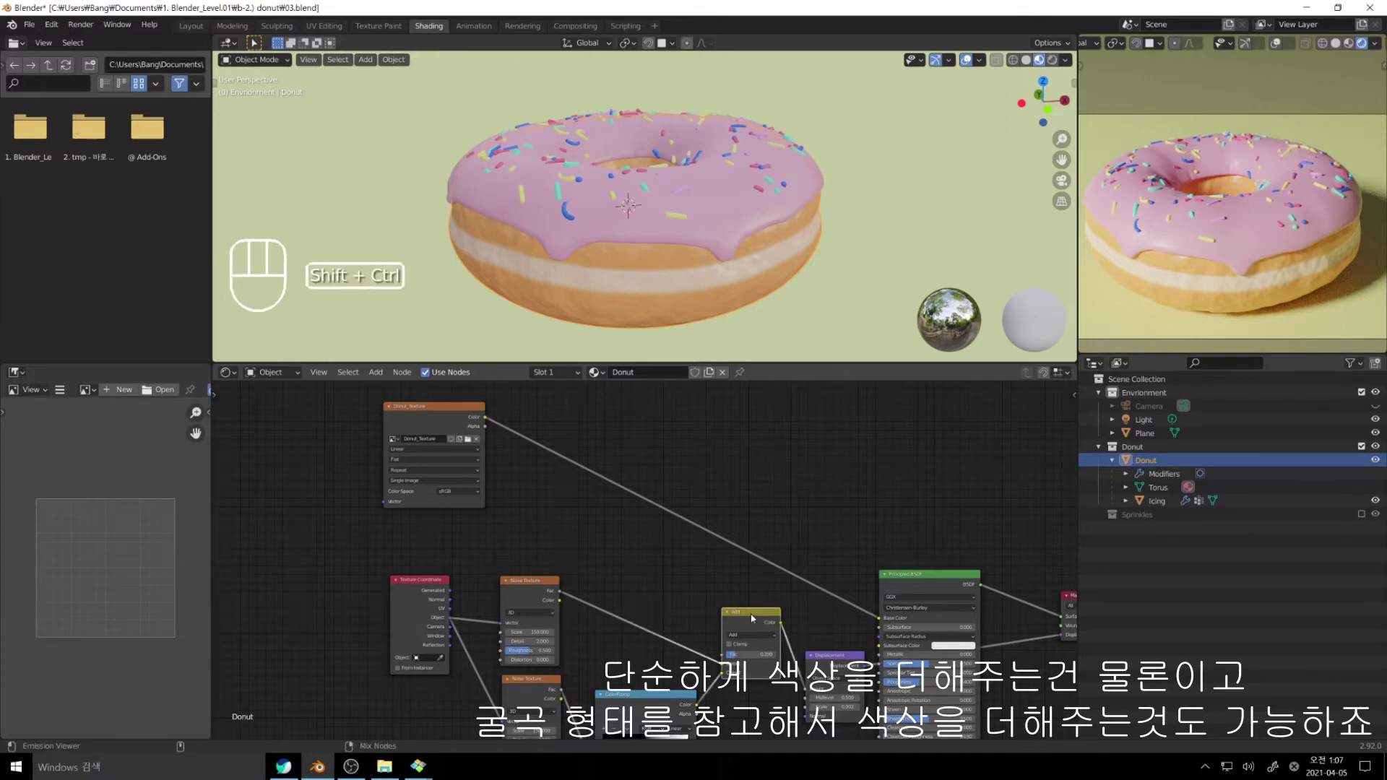
{"action": "middle_click_drag", "start_coordinate": [748, 612], "coordinate": [698, 599]}
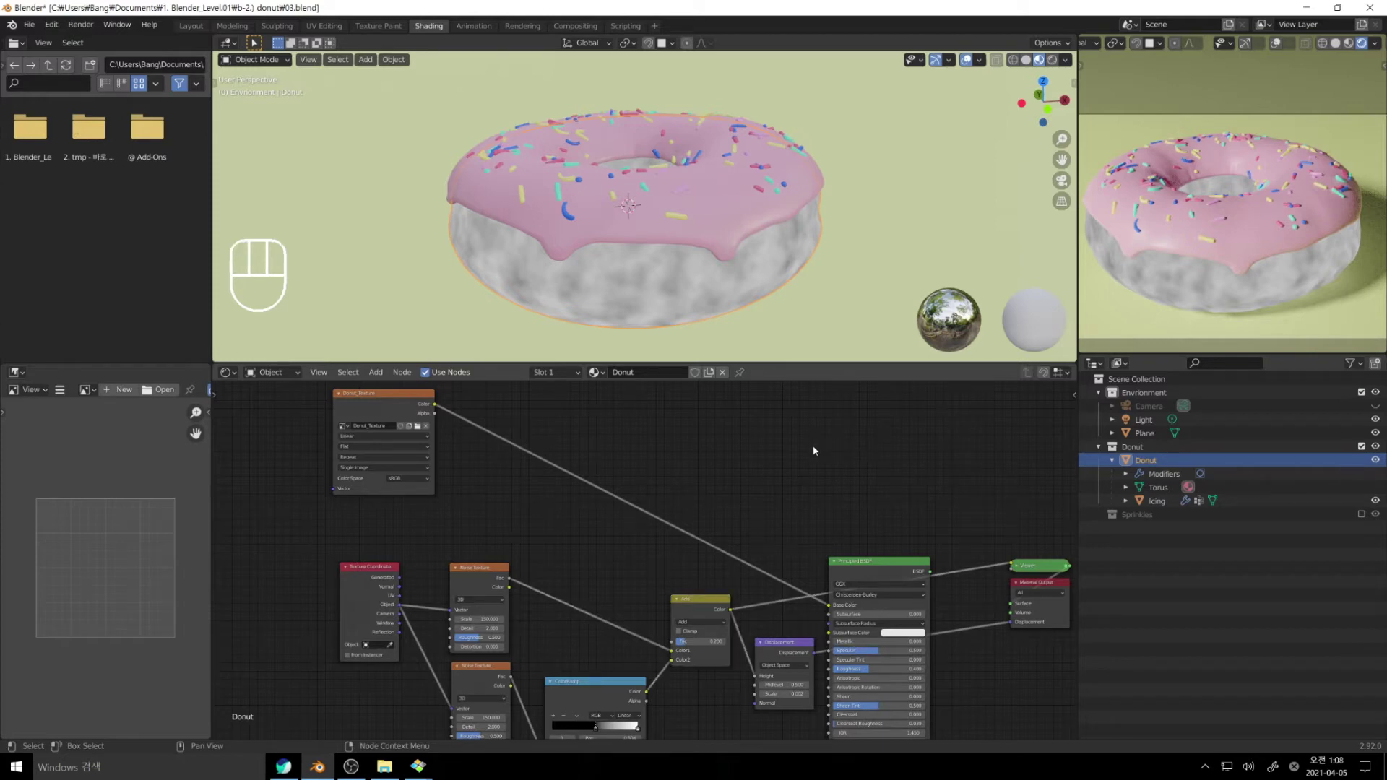
Step: Add a MixRGB node, feed the Donut_Texture color into Color1, and connect its output to the Principled BSDF's Base Color
{"action": "middle_click_drag", "start_coordinate": [798, 437], "coordinate": [820, 451]}
{"action": "key", "text": "shift+a"}
{"action": "mouse_move", "coordinate": [826, 451]}
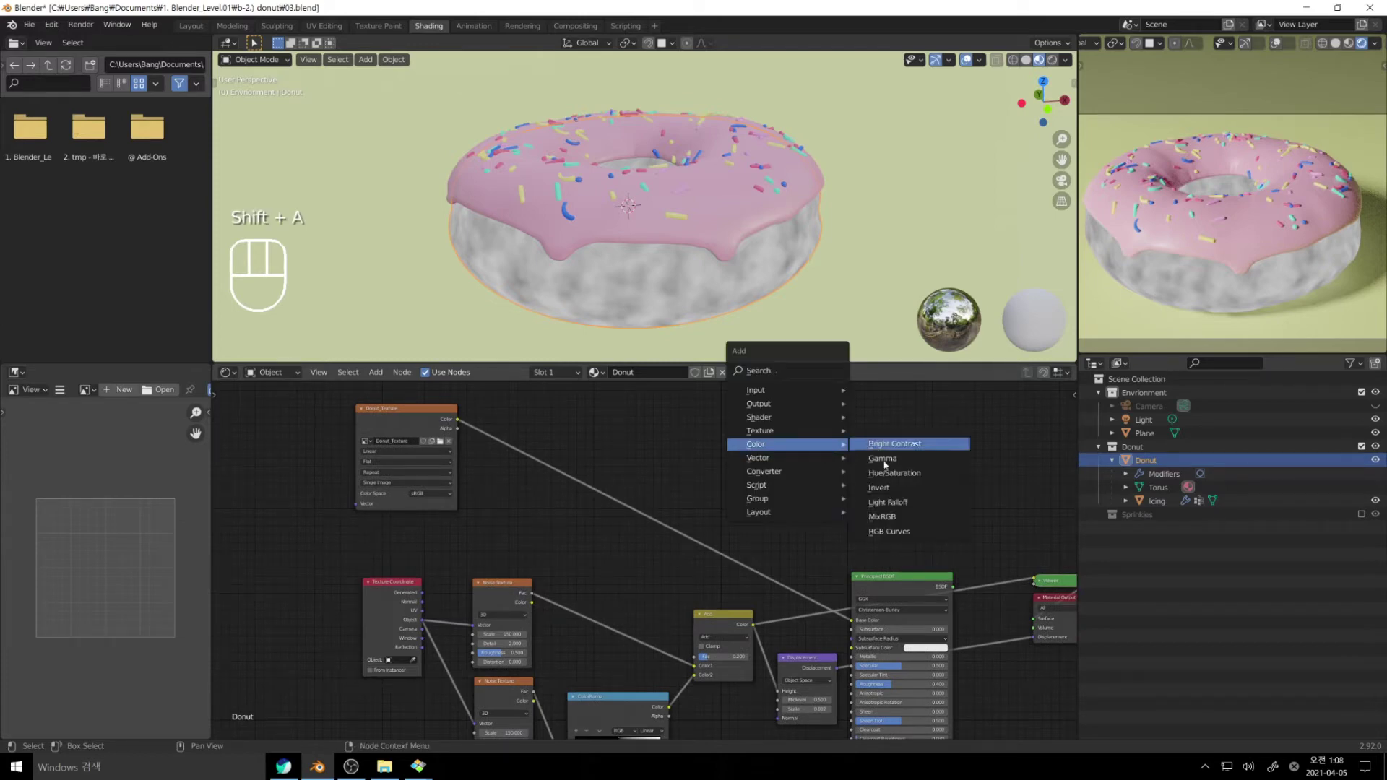
{"action": "left_click", "coordinate": [882, 516]}
{"action": "left_click", "coordinate": [755, 417]}
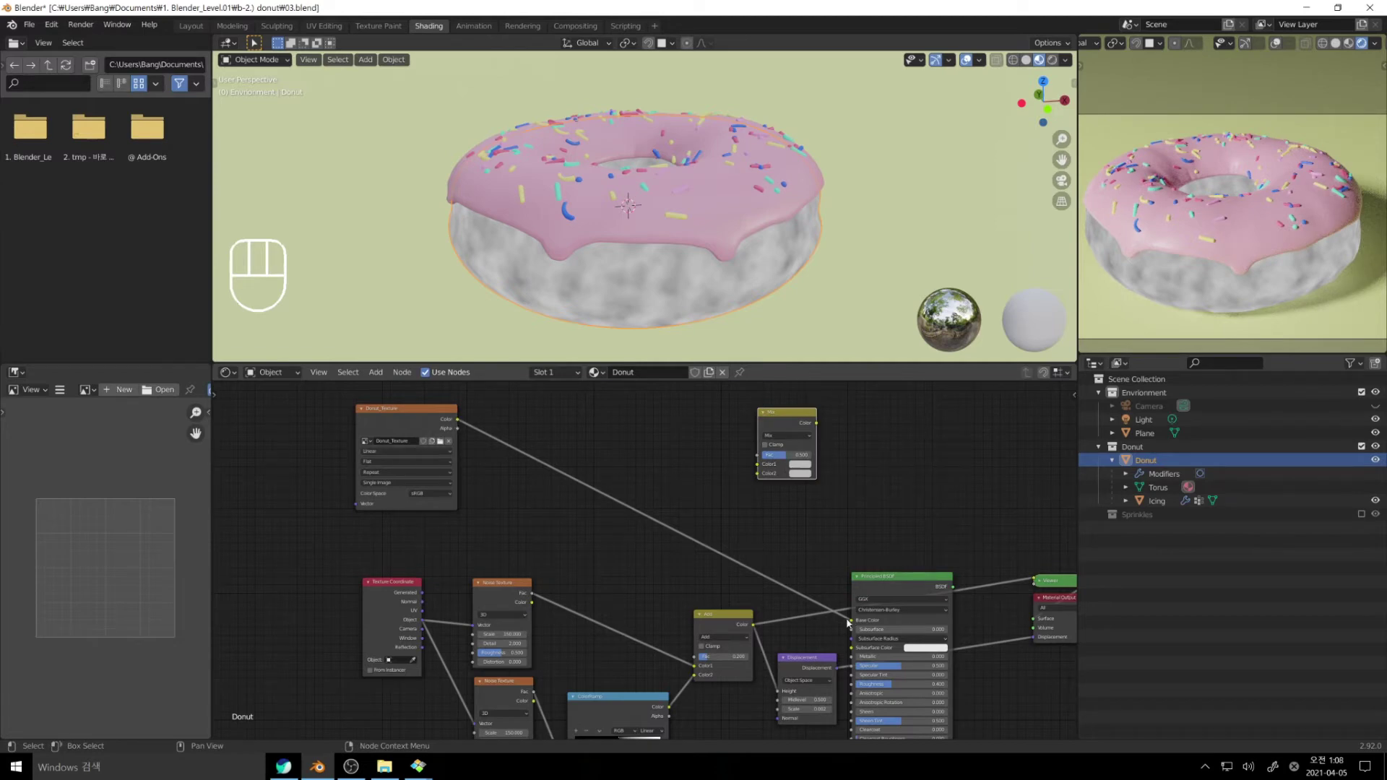
{"action": "left_click_drag", "start_coordinate": [457, 419], "coordinate": [757, 464]}
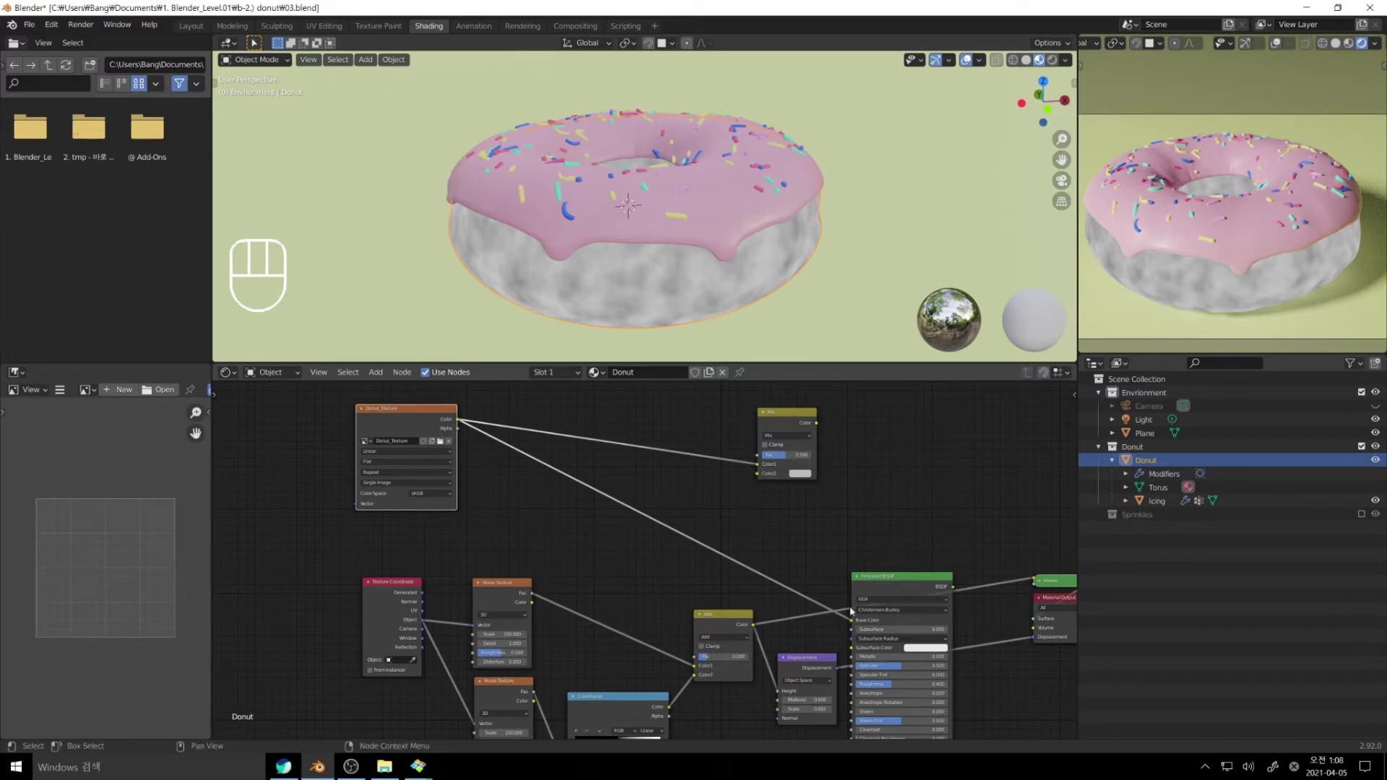
{"action": "left_click_drag", "start_coordinate": [816, 423], "coordinate": [850, 620]}
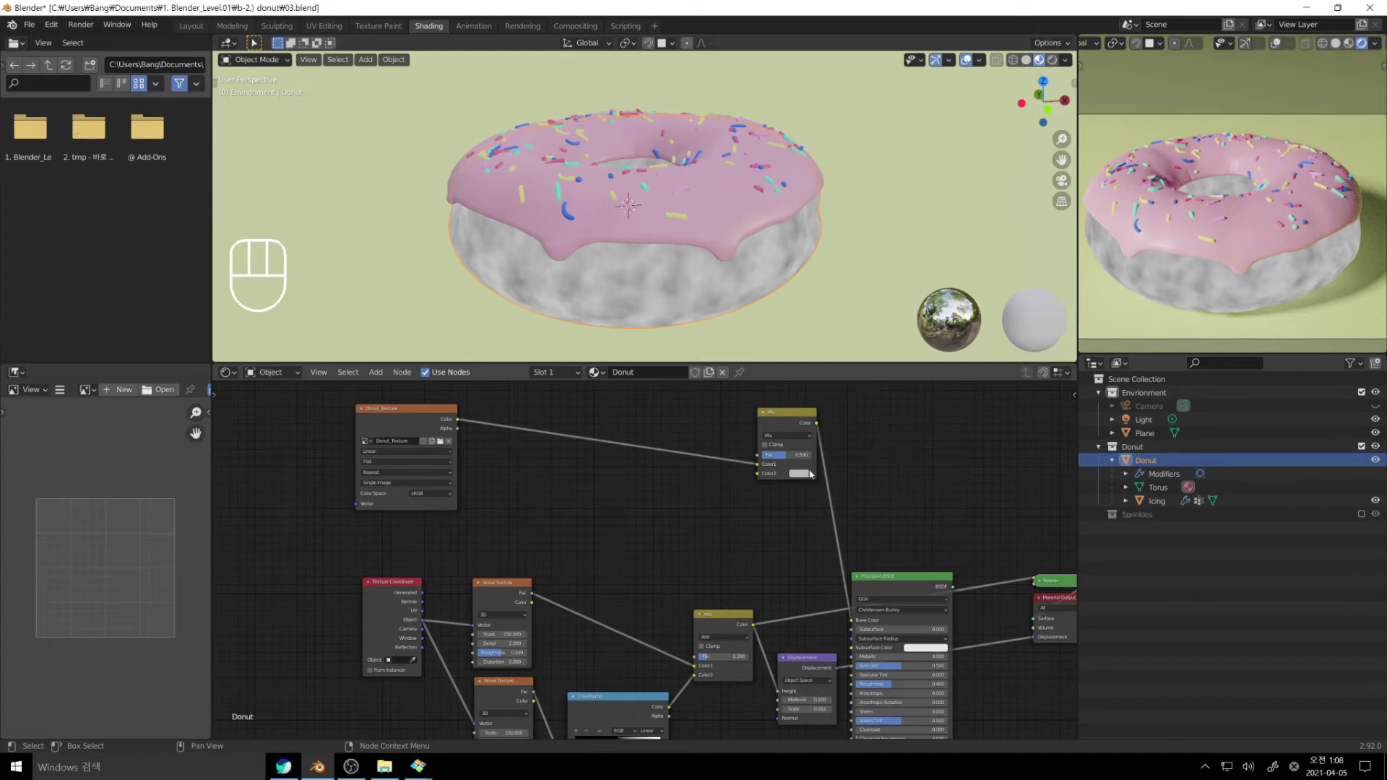
Step: Restore the Principled BSDF on the surface output, comparing it with a brief preview of the plain Donut_Texture
{"action": "left_click", "coordinate": [892, 579]}
{"action": "left_click", "coordinate": [914, 579], "text": "ctrl+shift"}
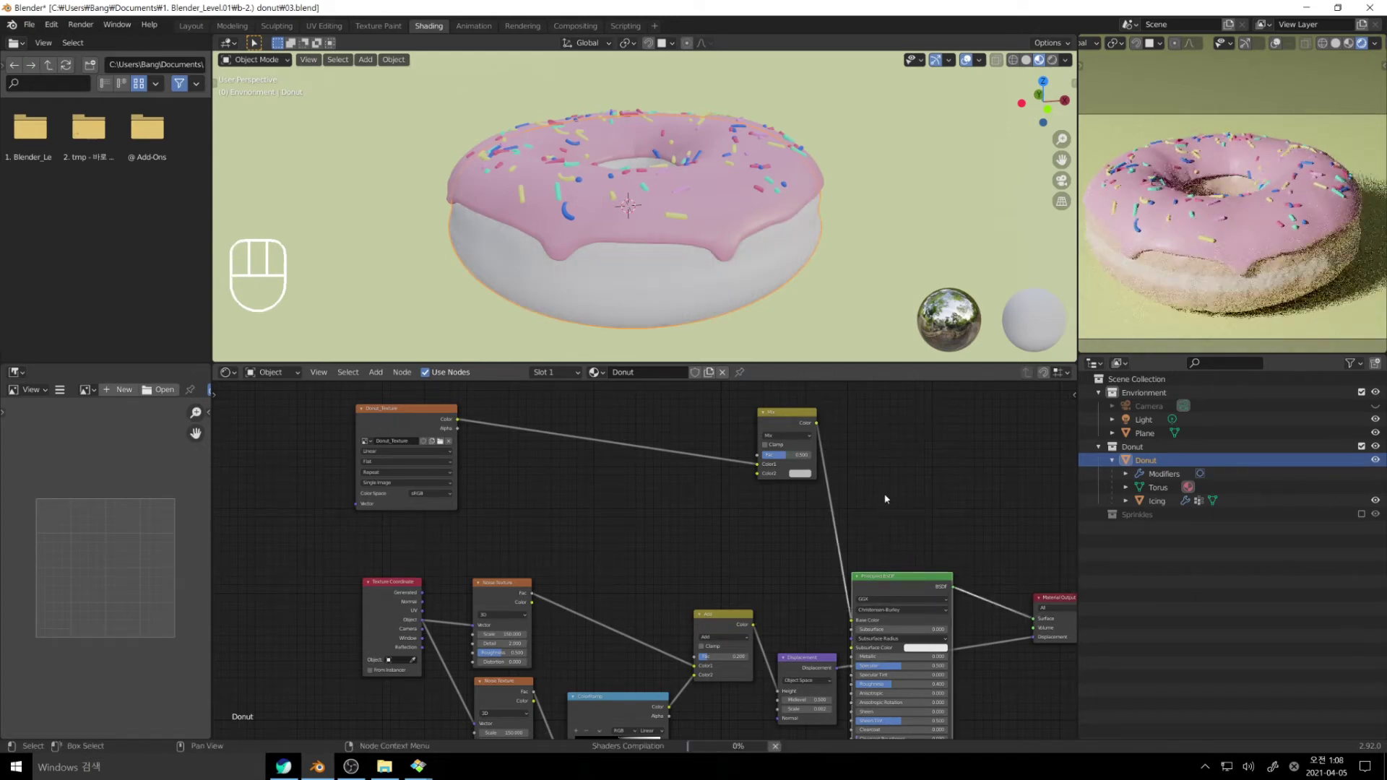
{"action": "mouse_move", "coordinate": [886, 498]}
{"action": "middle_mouse_down"}
{"action": "mouse_move", "coordinate": [949, 497]}
{"action": "mouse_move", "coordinate": [895, 491]}
{"action": "middle_mouse_up"}
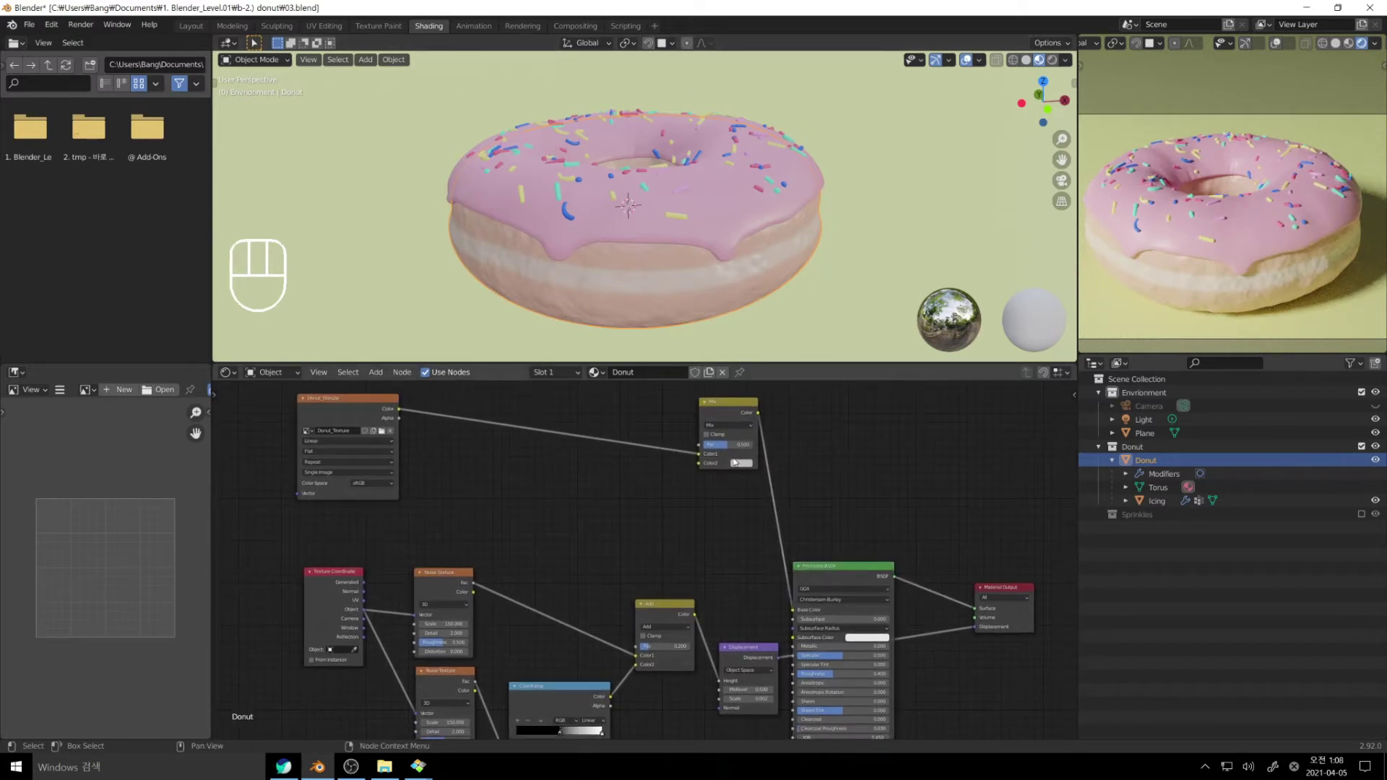
{"action": "left_click", "coordinate": [392, 416], "text": "ctrl+shift"}
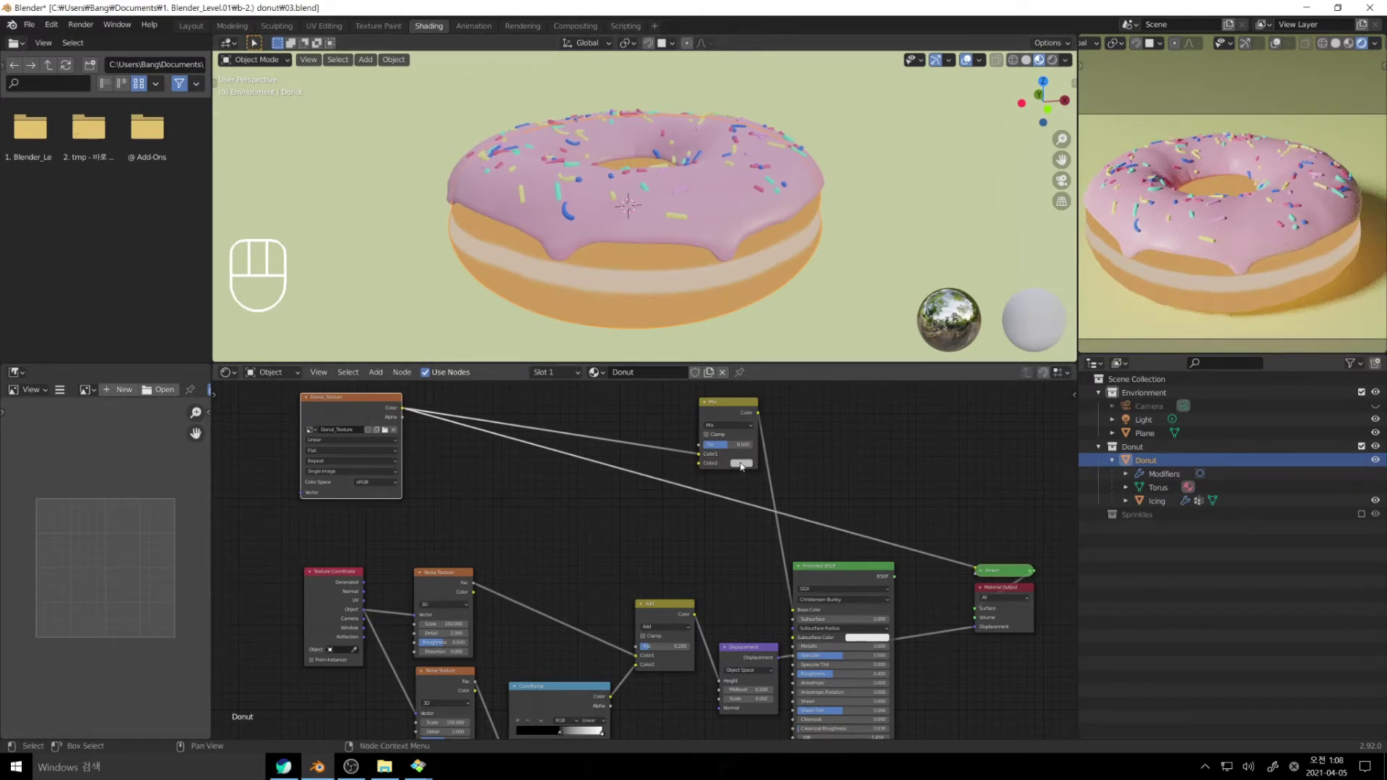
{"action": "left_click", "coordinate": [854, 574], "text": "ctrl+shift"}
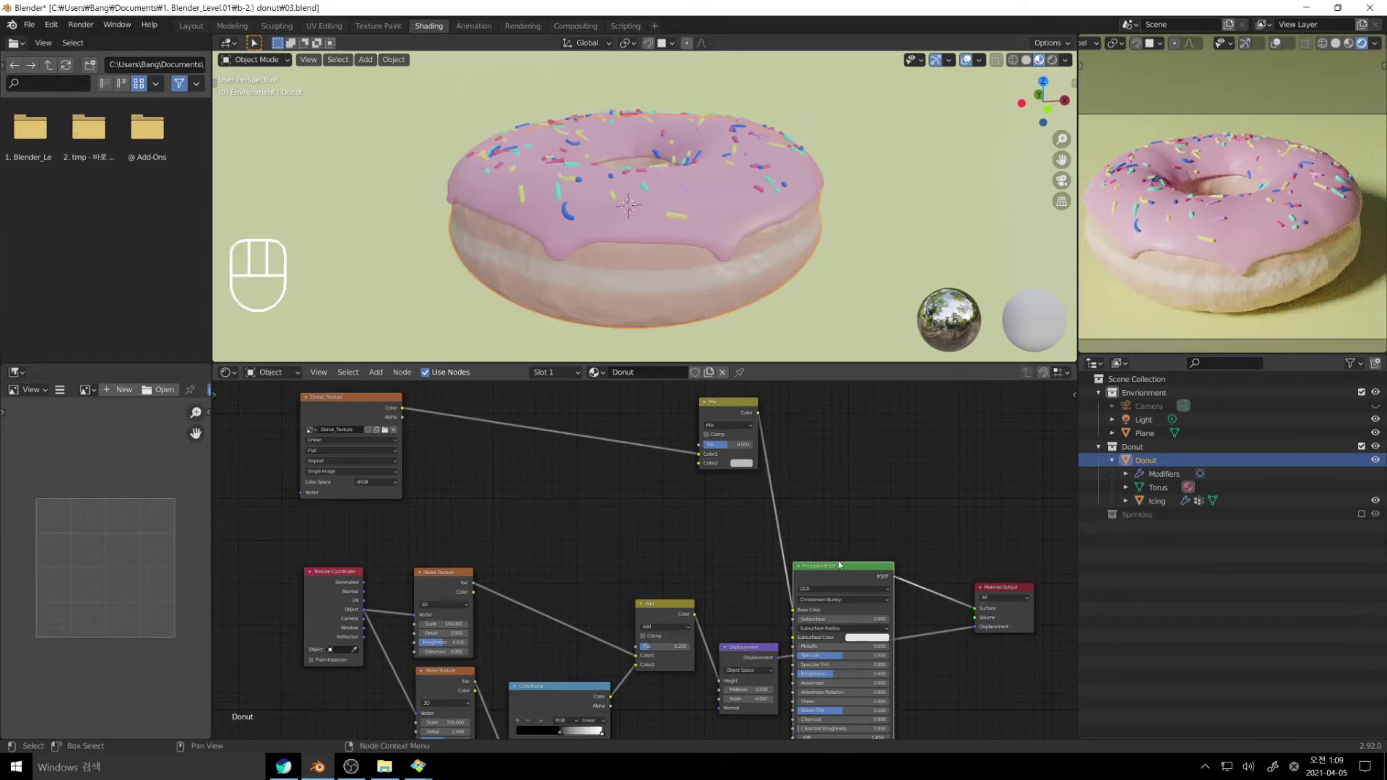
Step: Connect the Add node's color output to the Mix node's factor and check both nodes before restoring the Principled BSDF
{"action": "left_click", "coordinate": [694, 615]}
{"action": "left_click_drag", "start_coordinate": [695, 616], "coordinate": [700, 445]}
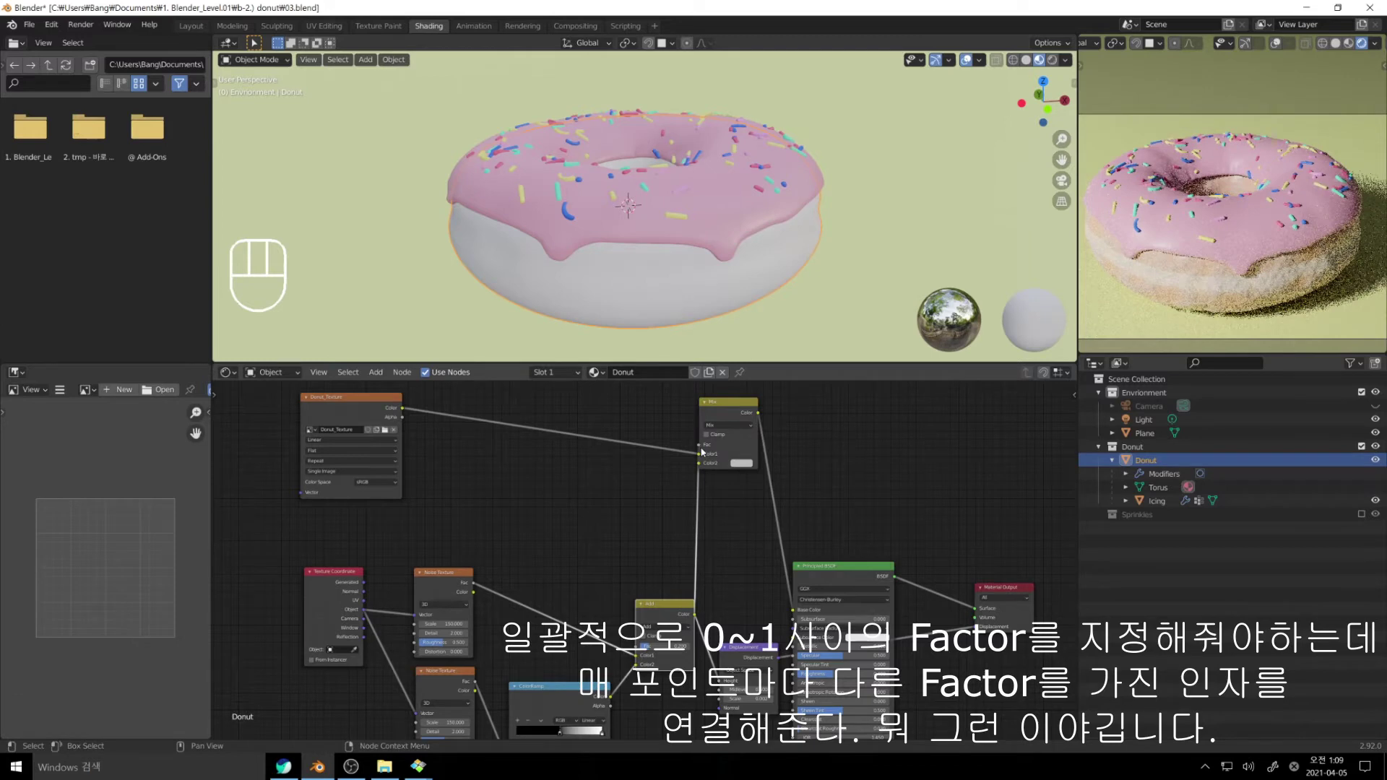
{"action": "left_click", "coordinate": [670, 604], "text": "ctrl+shift"}
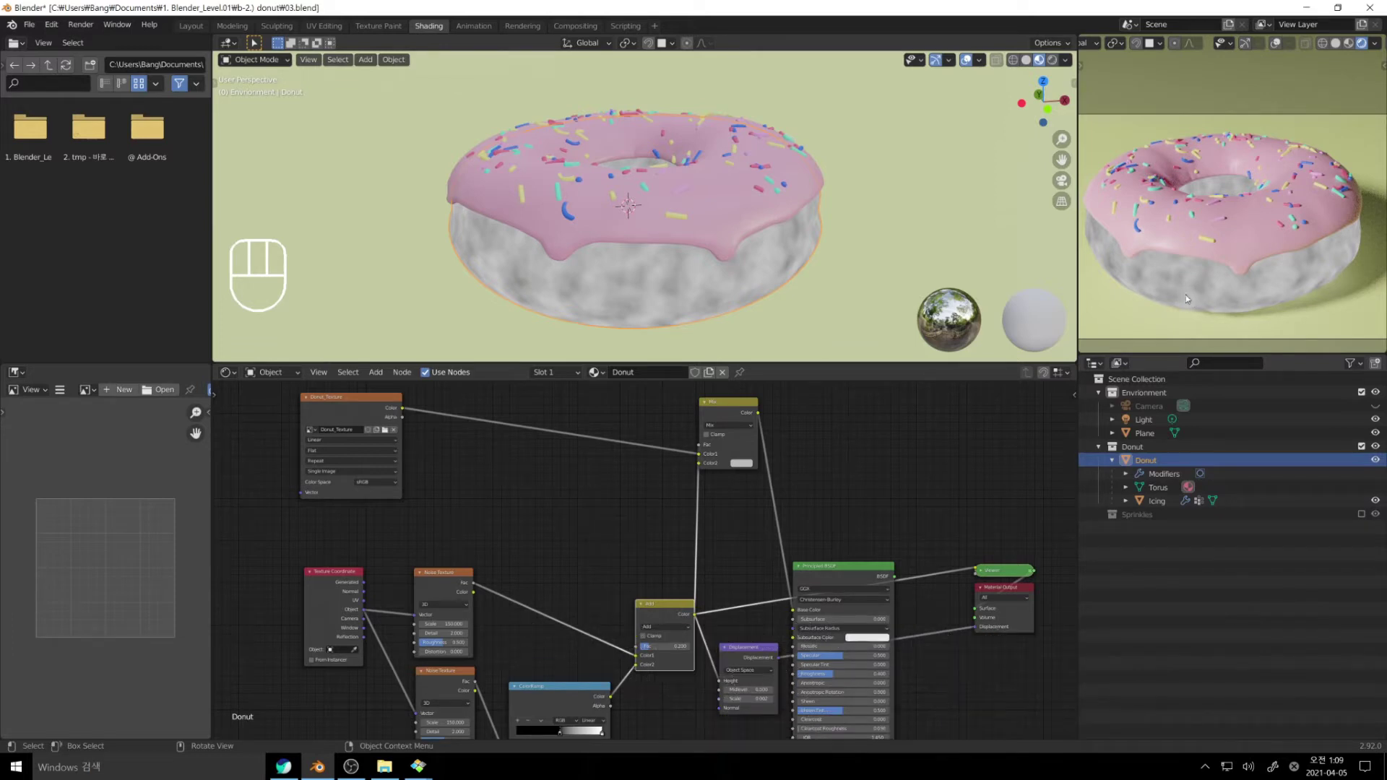
{"action": "left_click", "coordinate": [725, 405], "text": "ctrl+shift"}
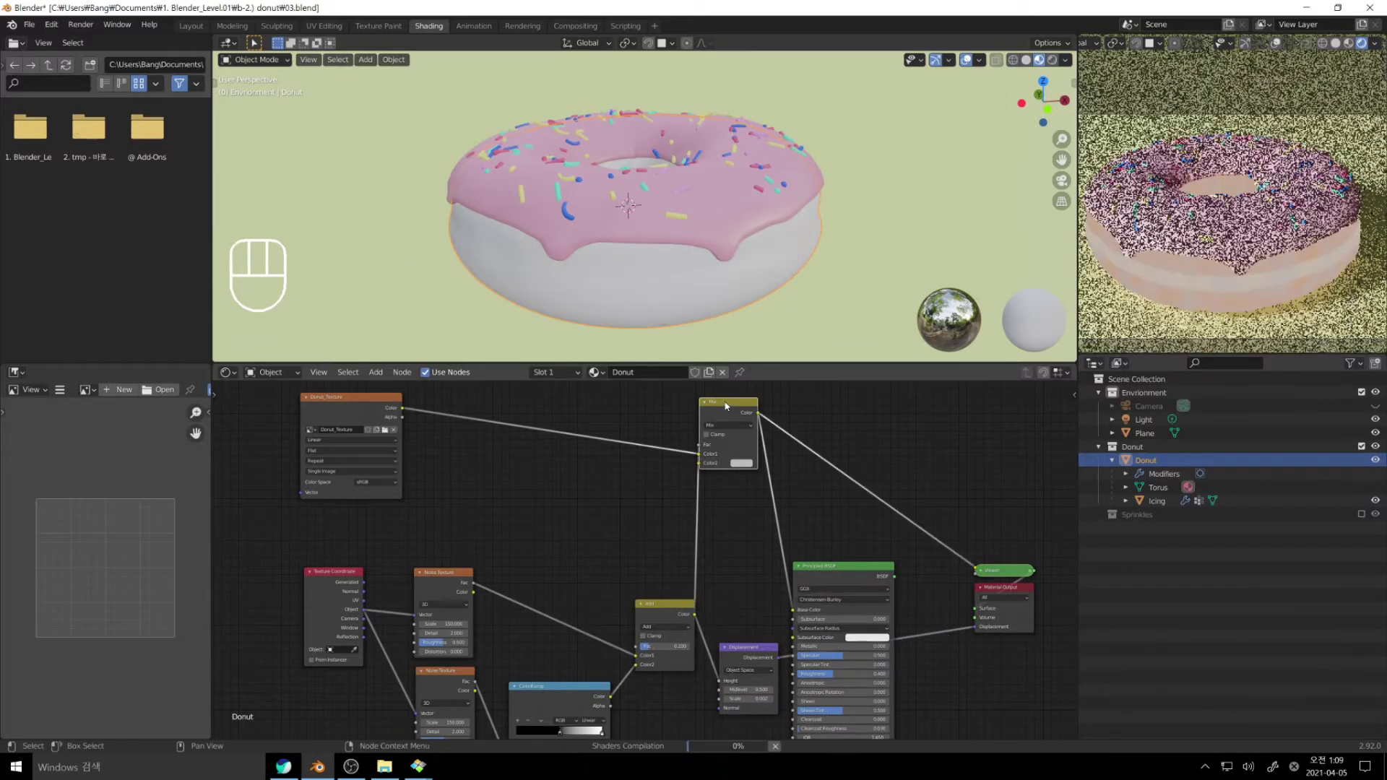
{"action": "left_click", "coordinate": [831, 570], "text": "ctrl+shift"}
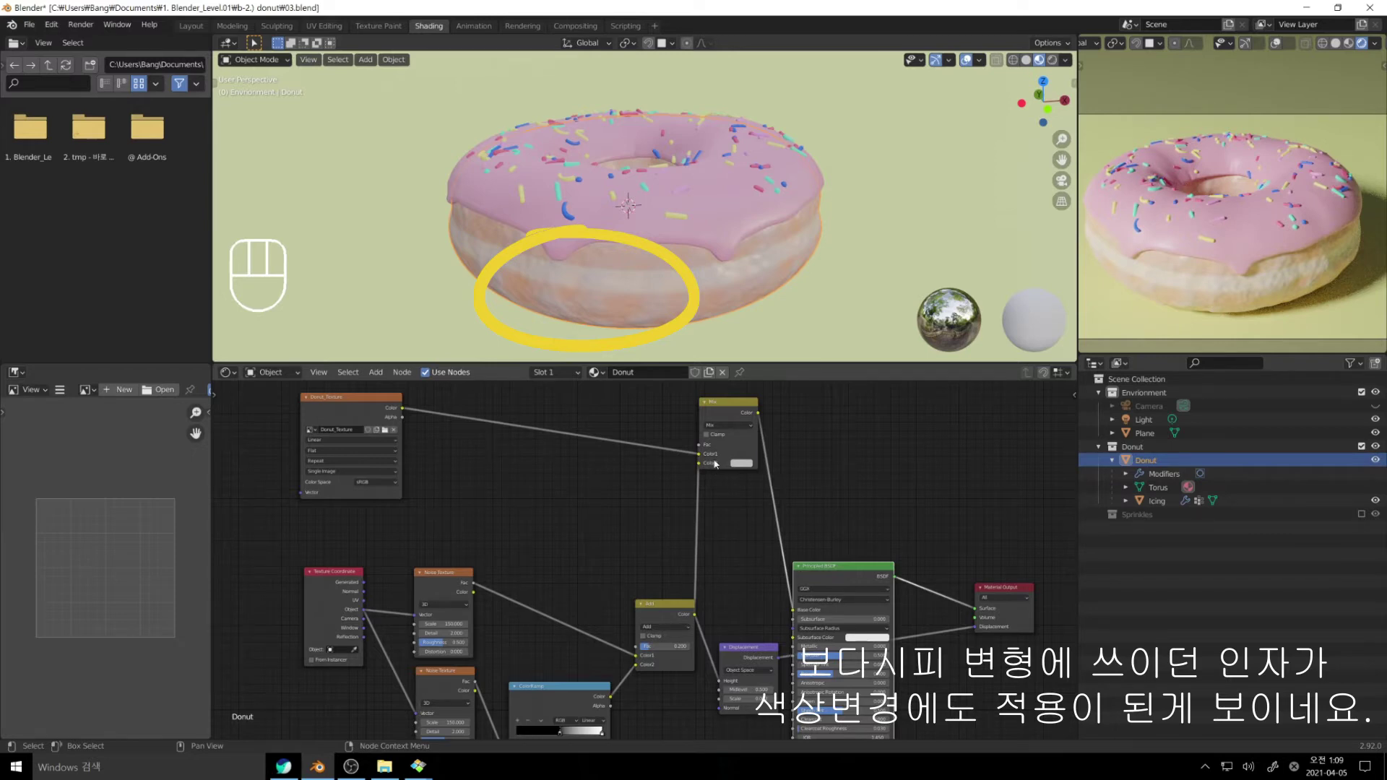
Step: Detach the Mix node's factor link and reconnect it from the Add node to compare the dough coloring
{"action": "left_click_drag", "start_coordinate": [698, 444], "coordinate": [677, 495]}
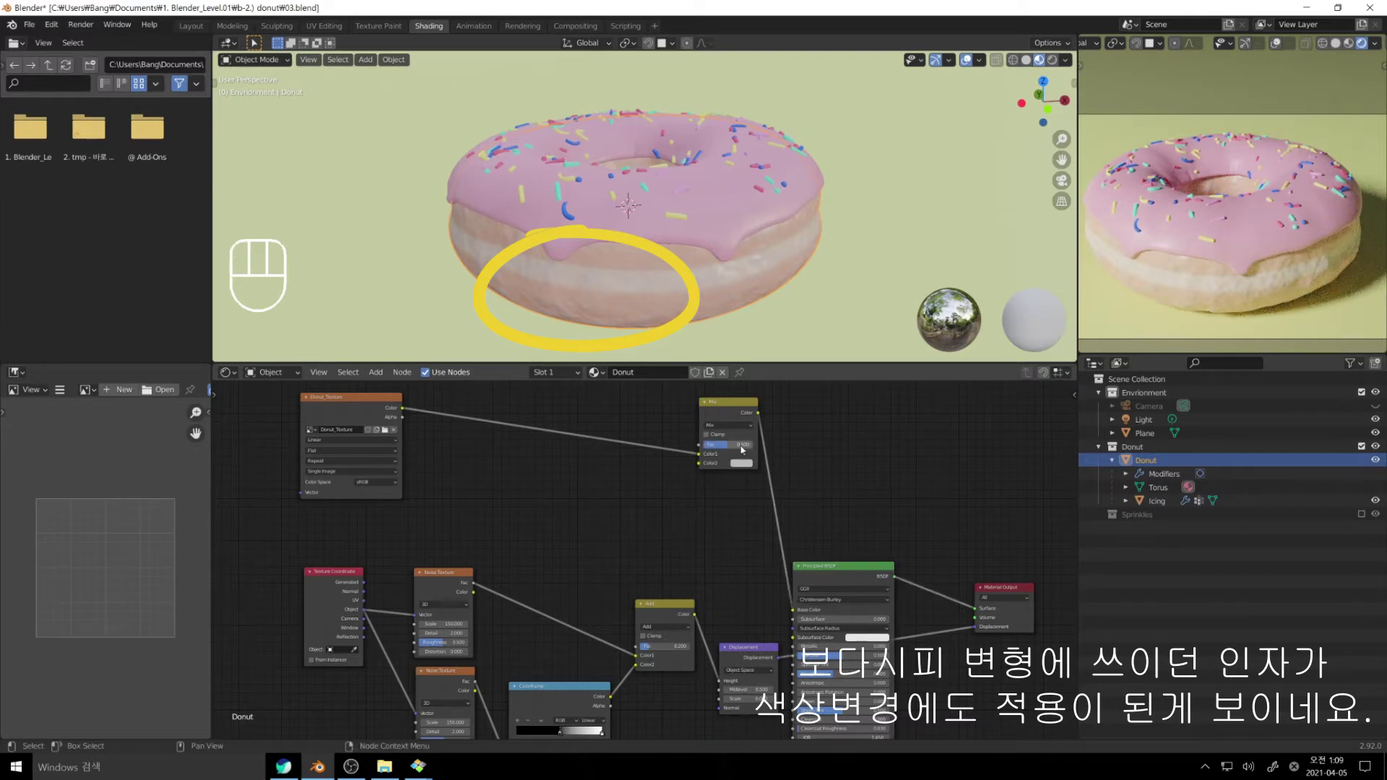
{"action": "left_click_drag", "start_coordinate": [693, 614], "coordinate": [699, 444]}
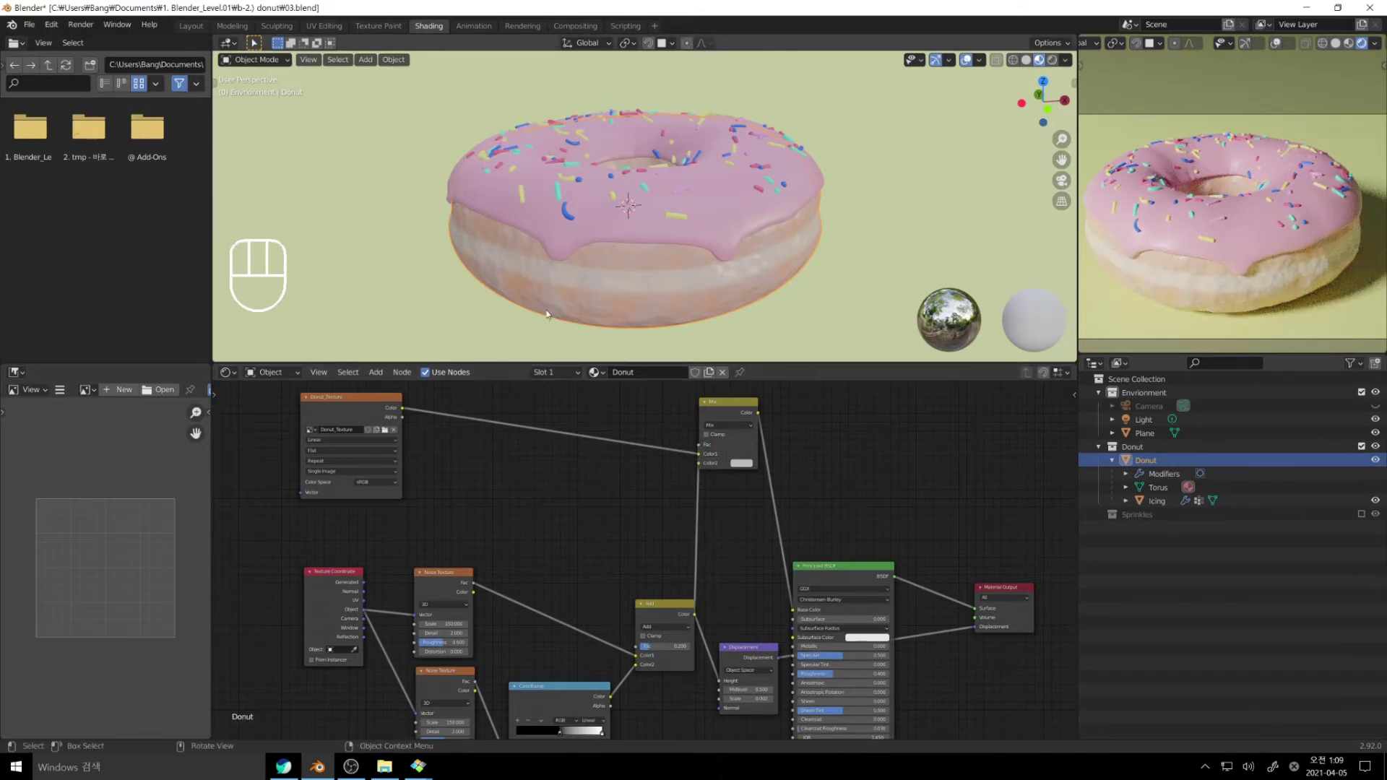
Step: Set the Mix node's Color2 to red
{"action": "left_click", "coordinate": [744, 463]}
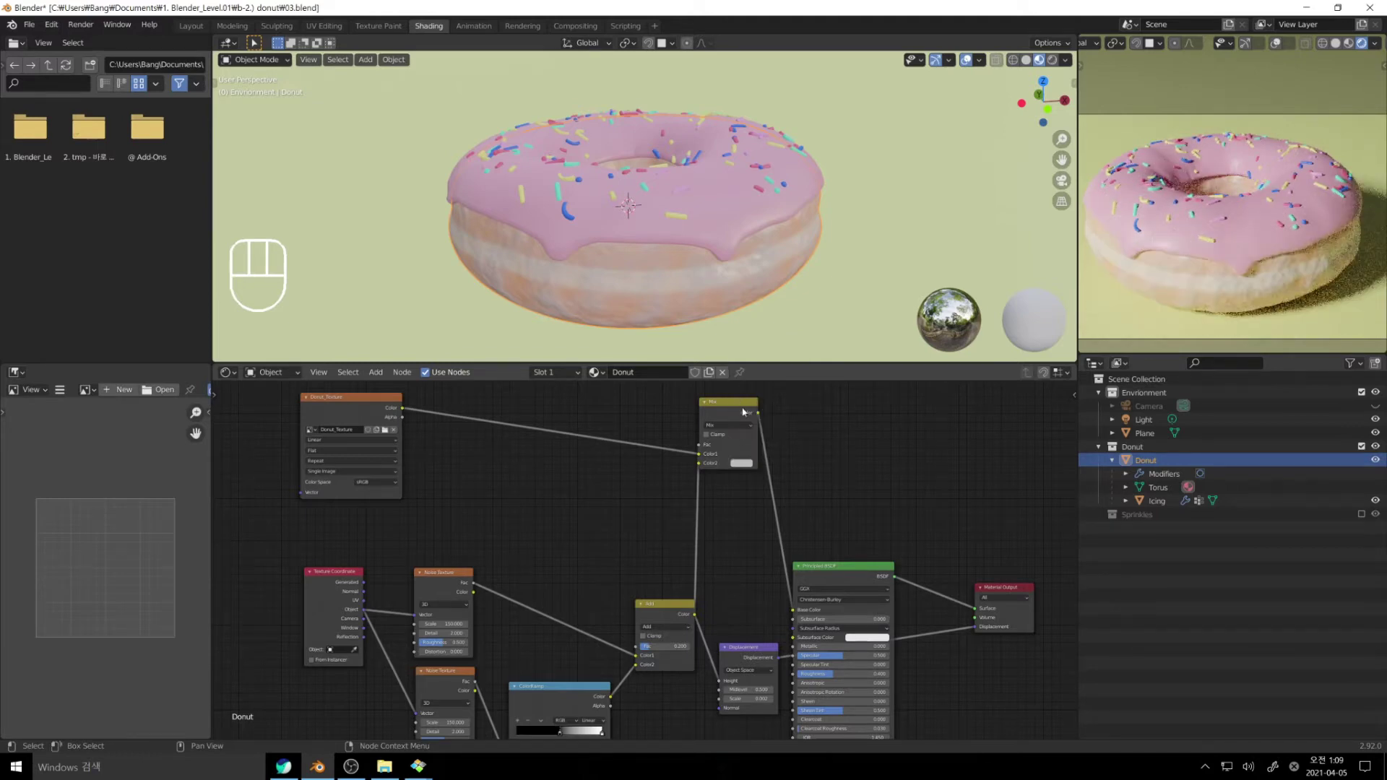
{"action": "left_click", "coordinate": [744, 461]}
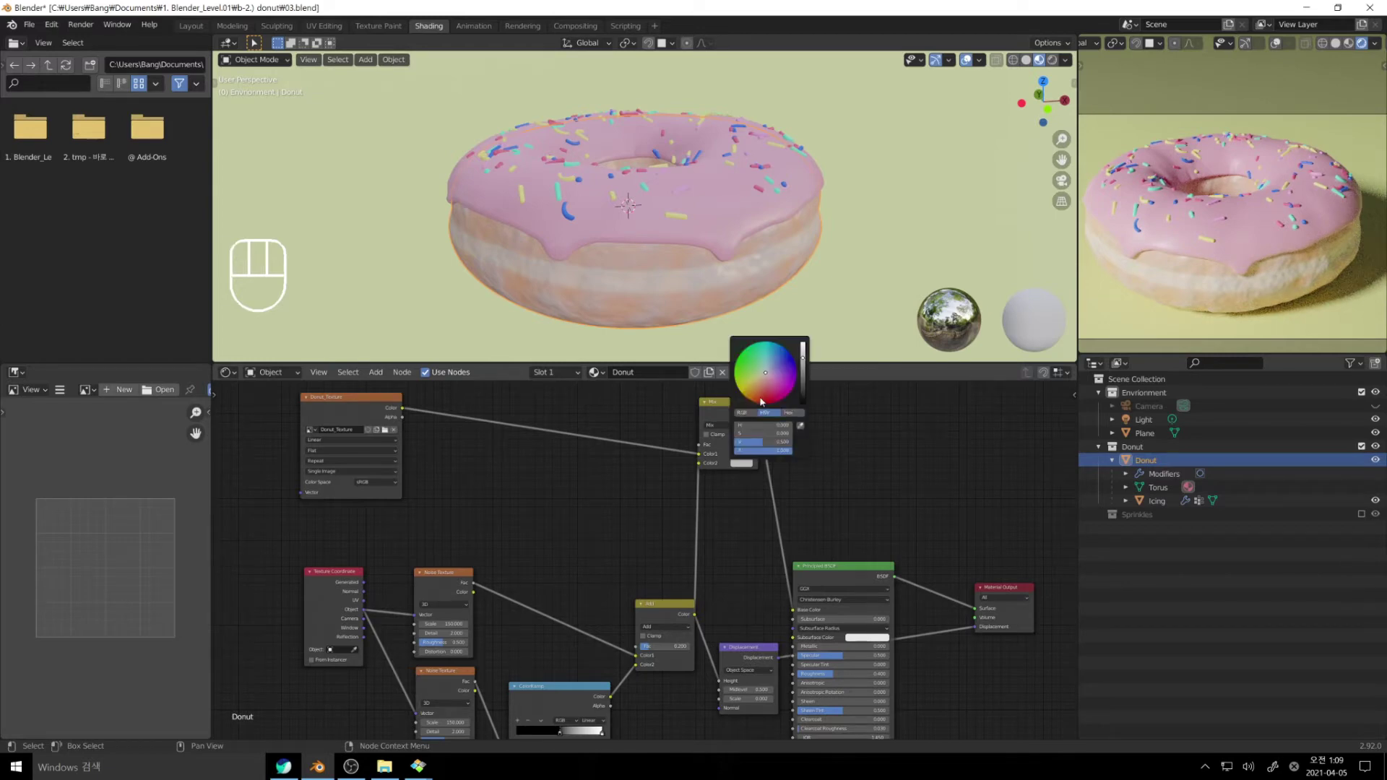
{"action": "left_click", "coordinate": [760, 399]}
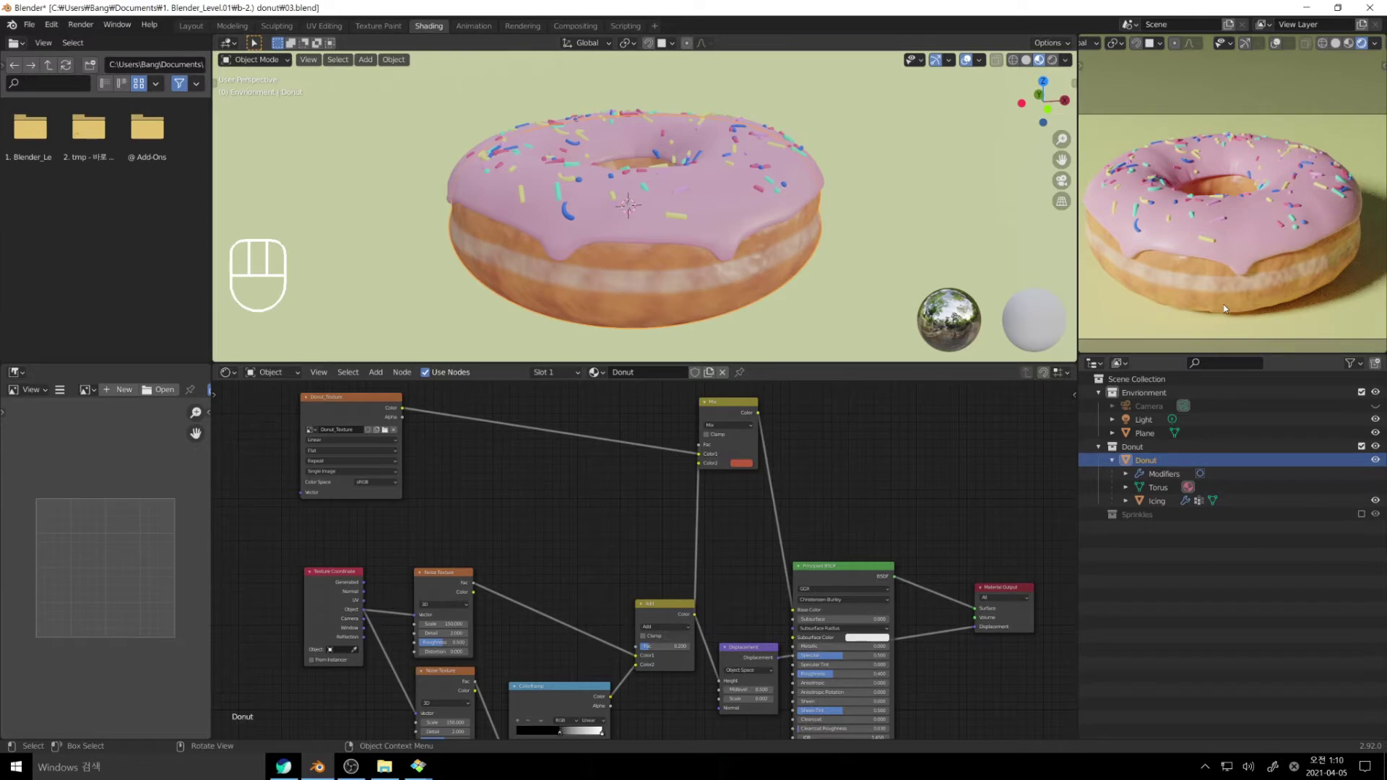
Step: Hide the Icing object to expose the bare donut dough
{"action": "scroll", "coordinate": [1292, 300], "scroll_direction": "up", "scroll_amount": 4}
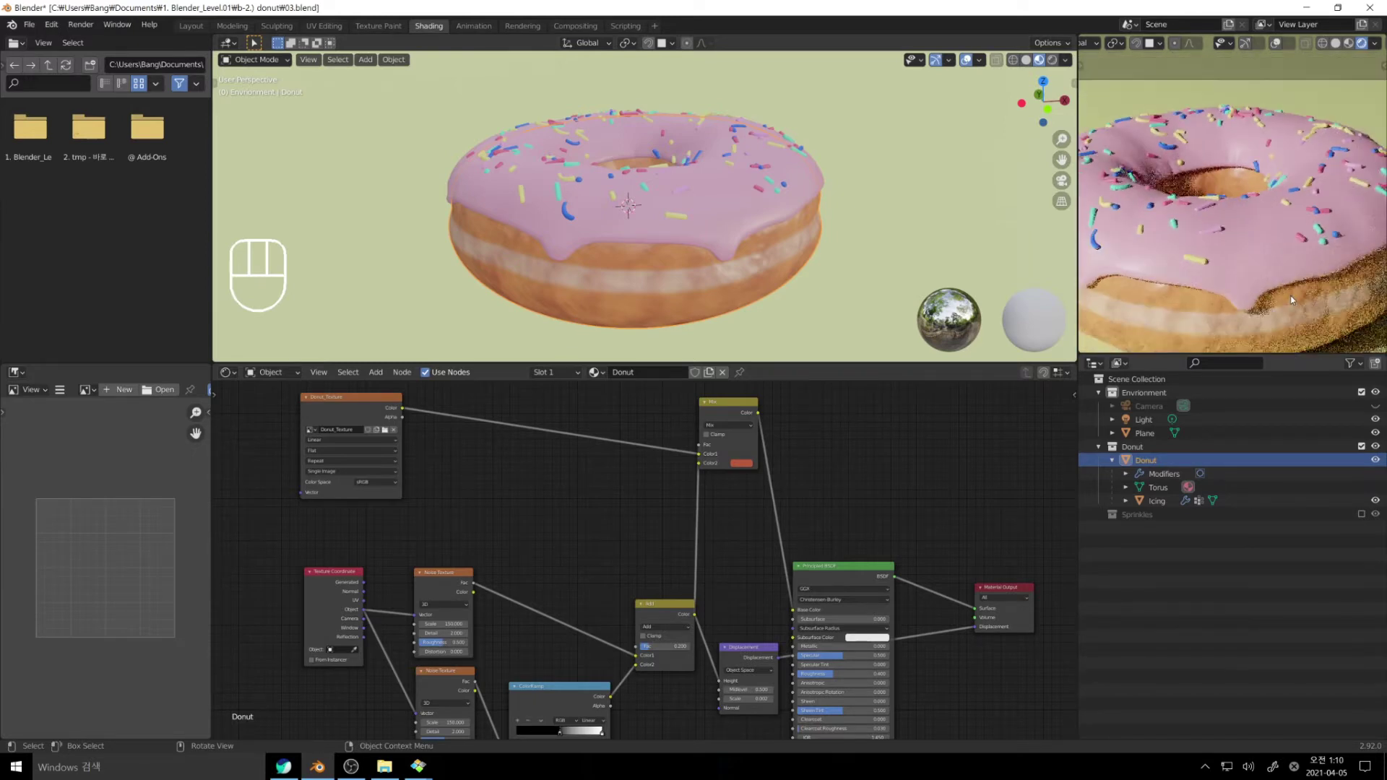
{"action": "middle_click_drag", "start_coordinate": [1293, 311], "coordinate": [1308, 347]}
{"action": "left_click", "coordinate": [1374, 499]}
{"action": "middle_click_drag", "start_coordinate": [1271, 216], "coordinate": [1254, 194], "text": "shift"}
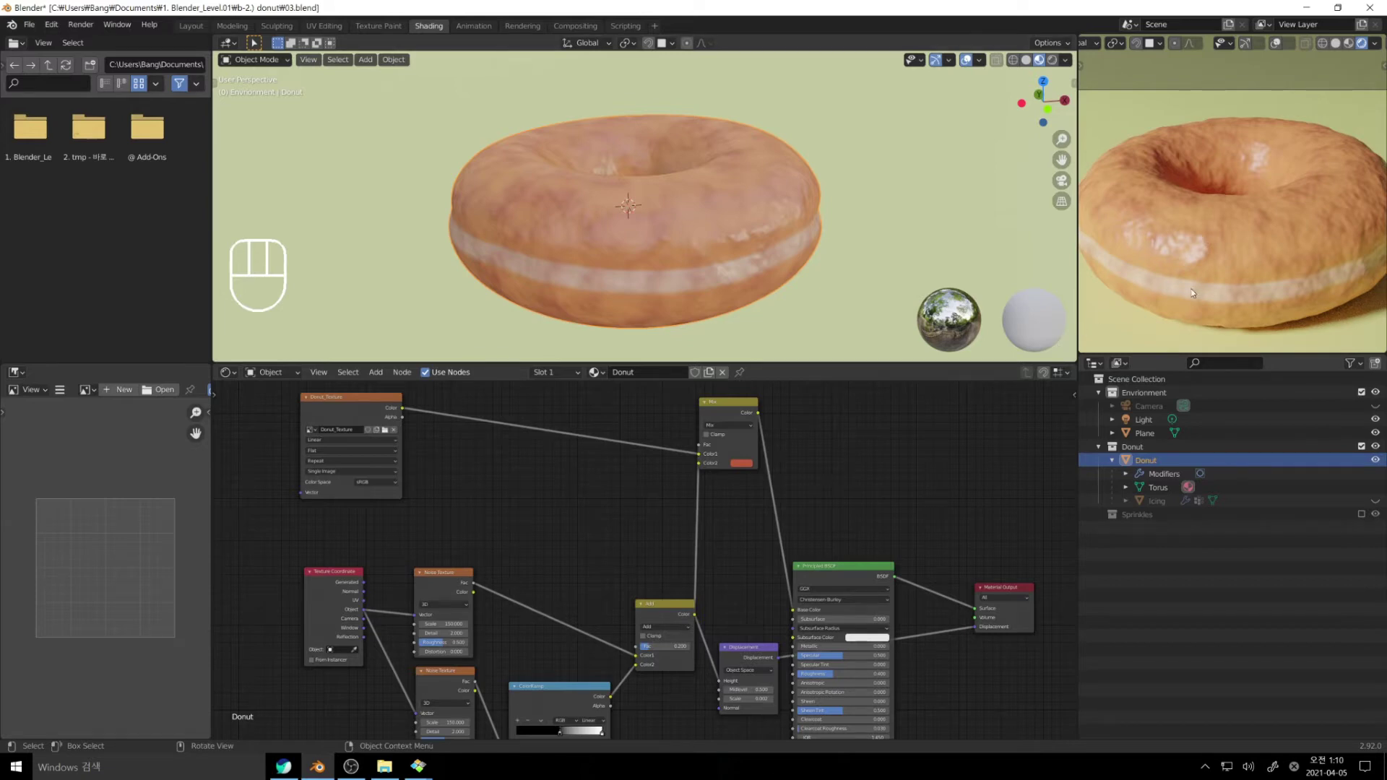
Step: Brighten the red of the Mix node's Color2
{"action": "left_click", "coordinate": [737, 463]}
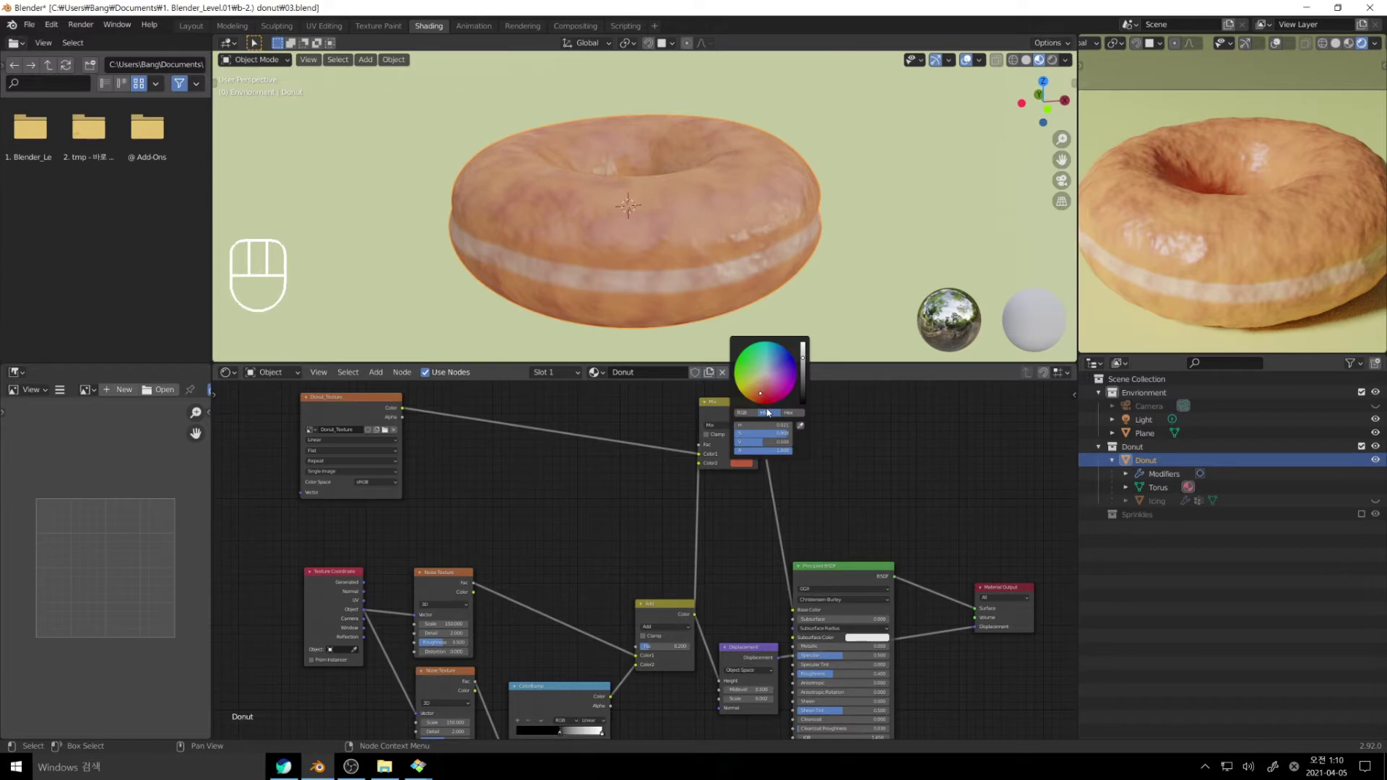
{"action": "left_click_drag", "start_coordinate": [803, 359], "coordinate": [803, 344]}
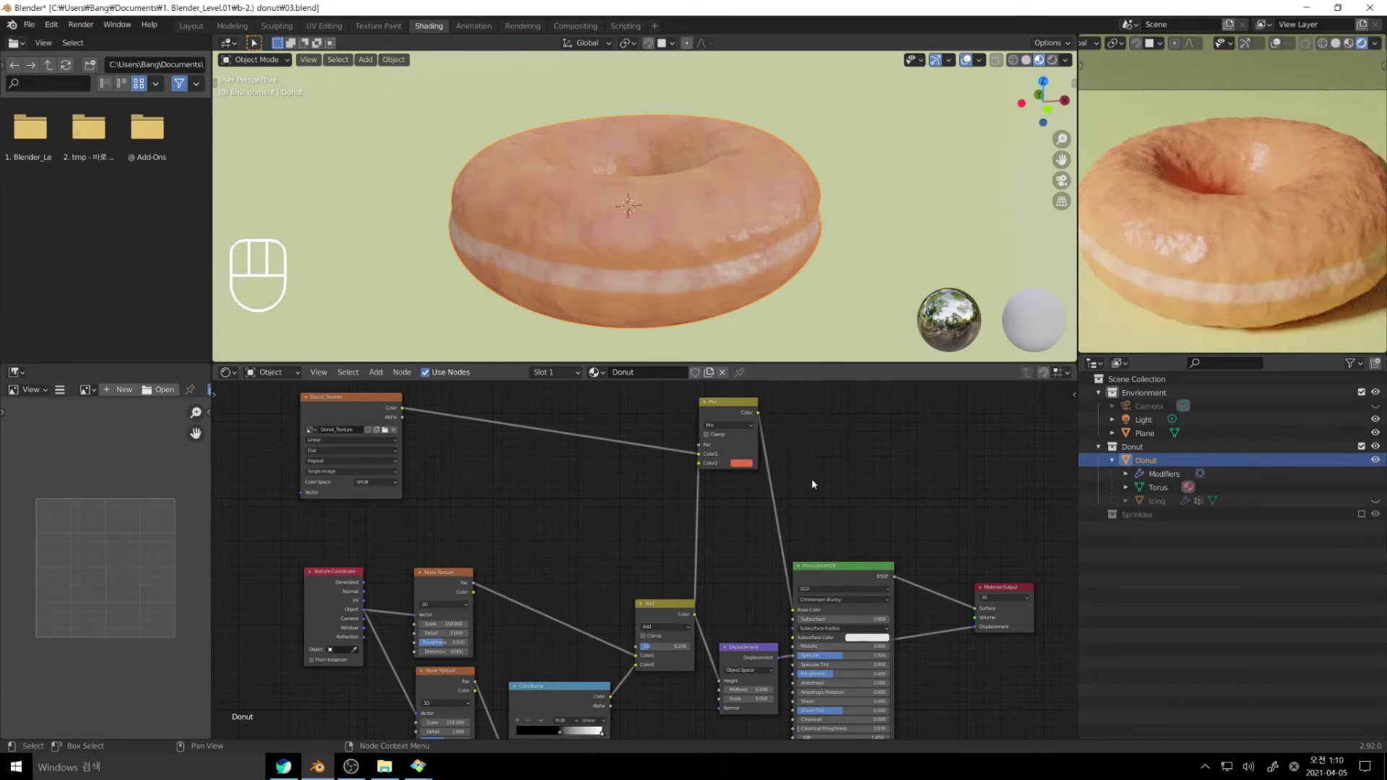
Step: Preview the Mix node's output on the donut and set its blend mode to Overlay
{"action": "mouse_move", "coordinate": [740, 403]}
{"action": "left_mouse_down"}
{"action": "mouse_move", "coordinate": [776, 403]}
{"action": "mouse_move", "coordinate": [740, 403]}
{"action": "left_mouse_up"}
{"action": "left_click", "coordinate": [740, 414], "text": "ctrl+shift"}
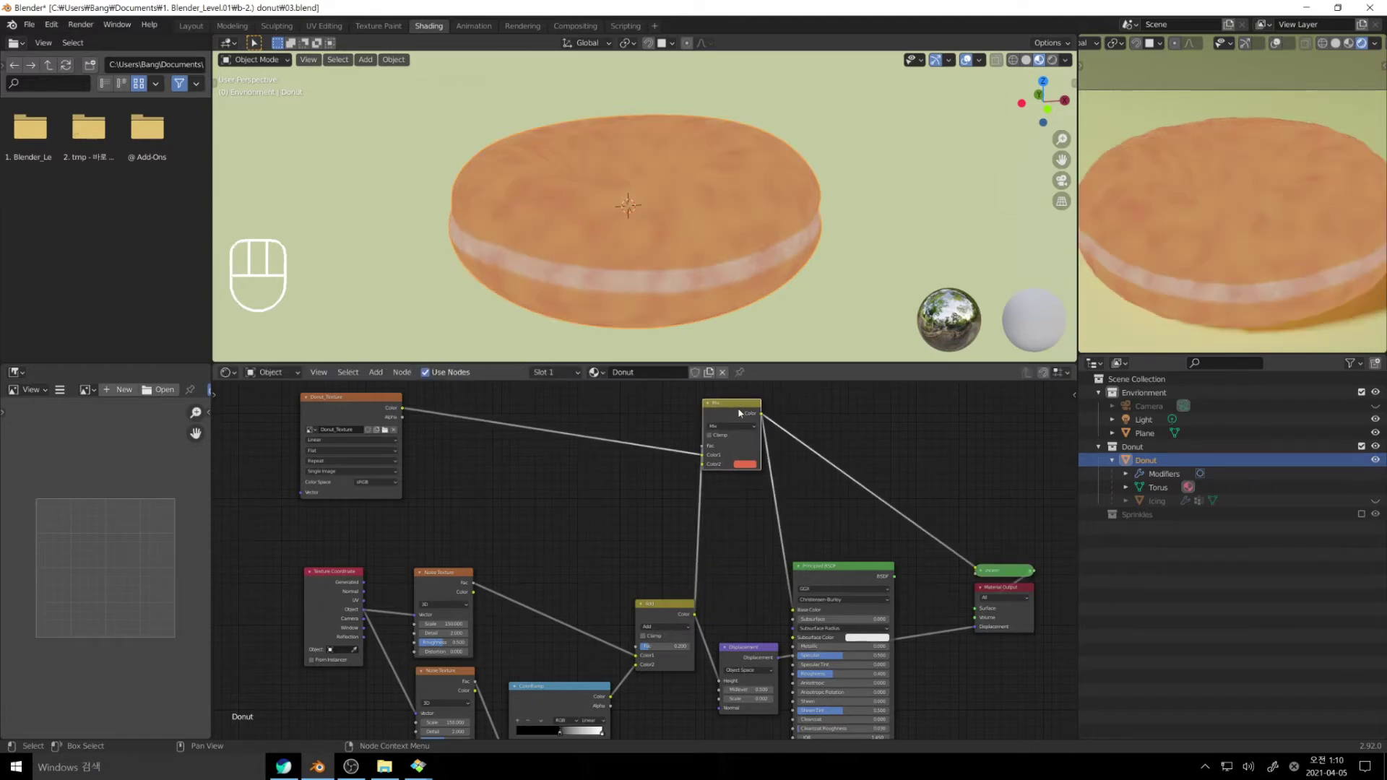
{"action": "left_click", "coordinate": [726, 423]}
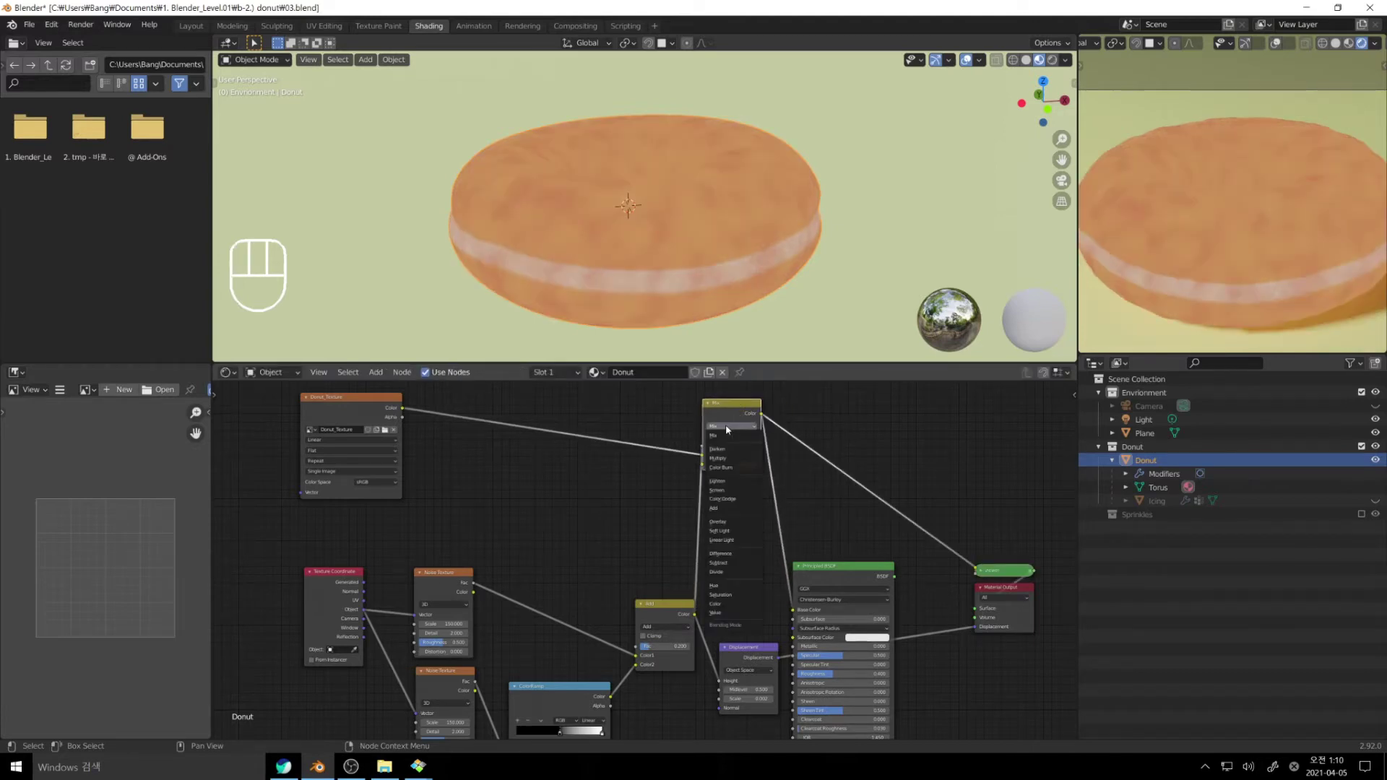
{"action": "left_click", "coordinate": [726, 526]}
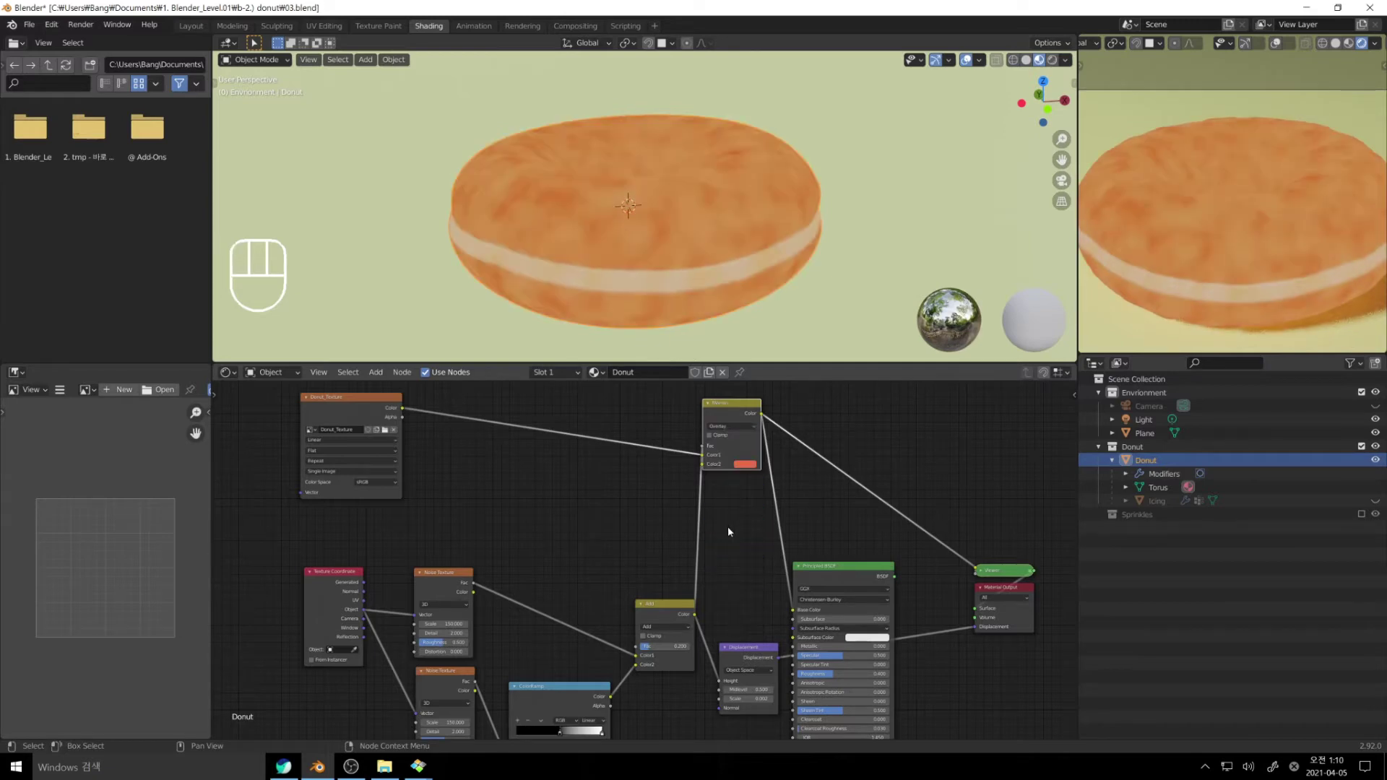
Step: Try the Difference and Soft Light blend modes on the color mix node, and return it to Overlay
{"action": "left_click", "coordinate": [738, 427]}
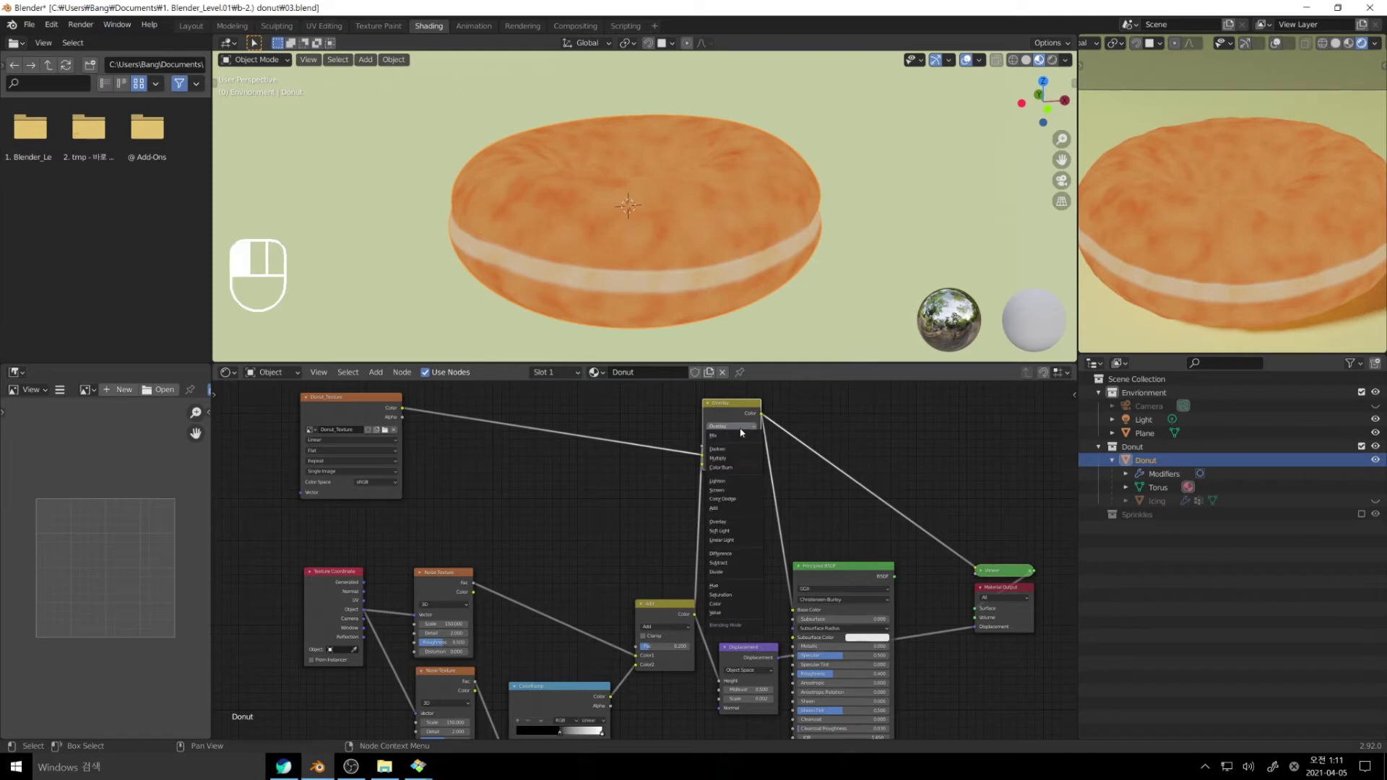
{"action": "left_click", "coordinate": [722, 553]}
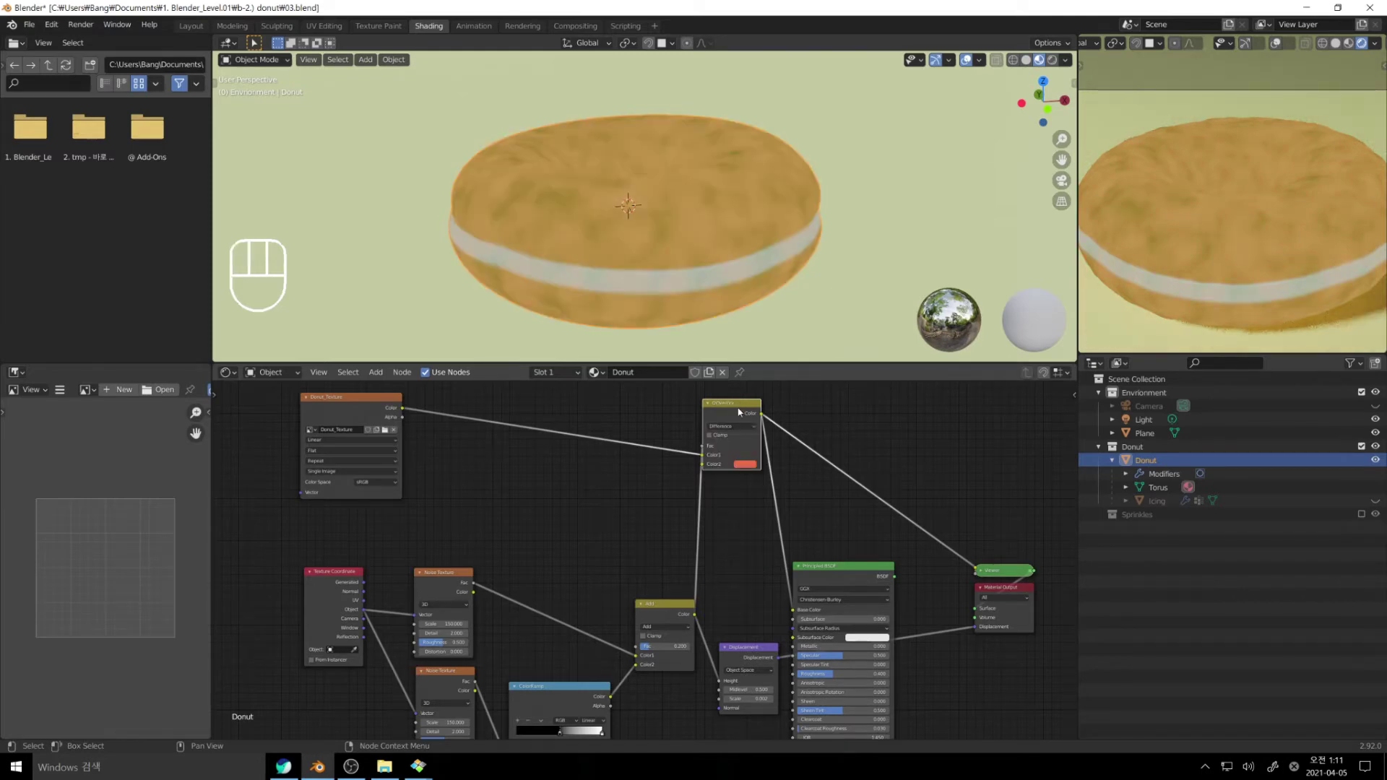
{"action": "left_click", "coordinate": [736, 427]}
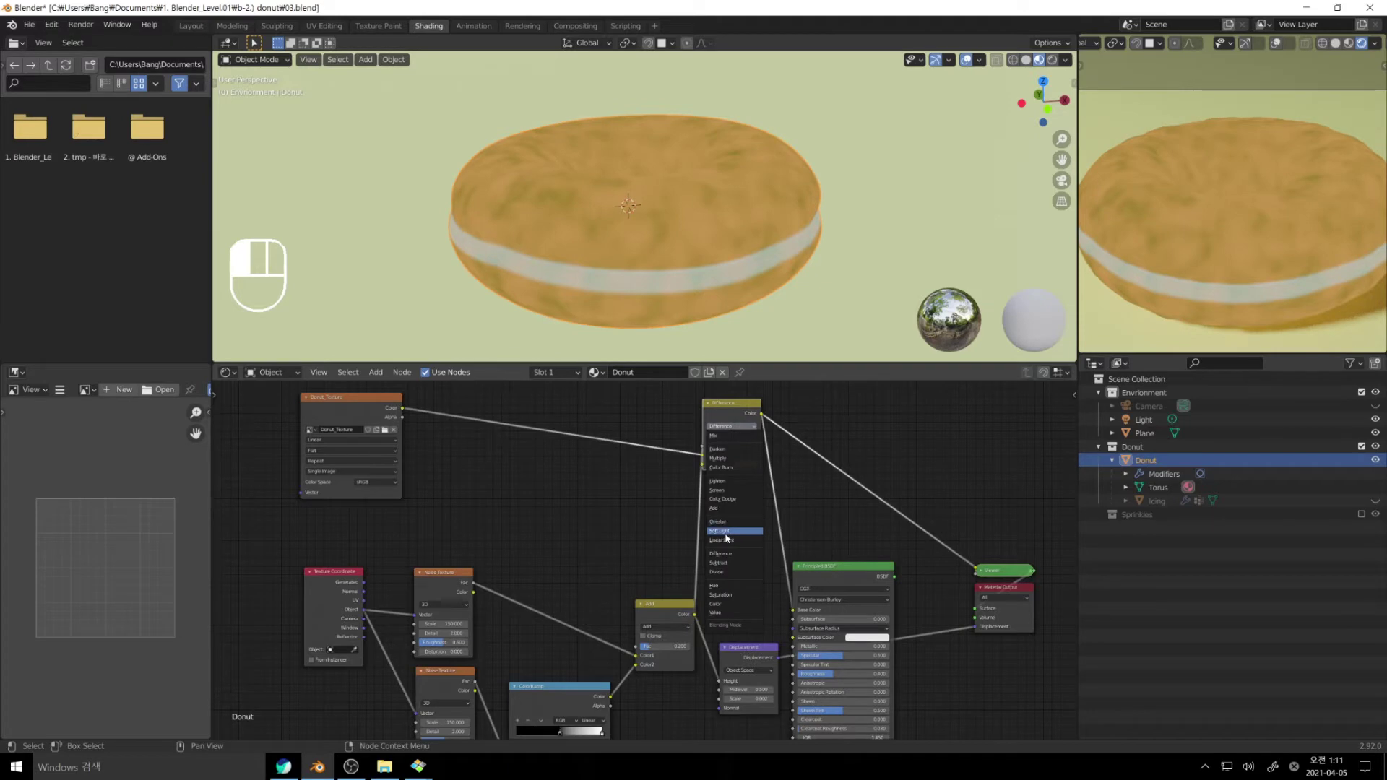
{"action": "left_click", "coordinate": [724, 536]}
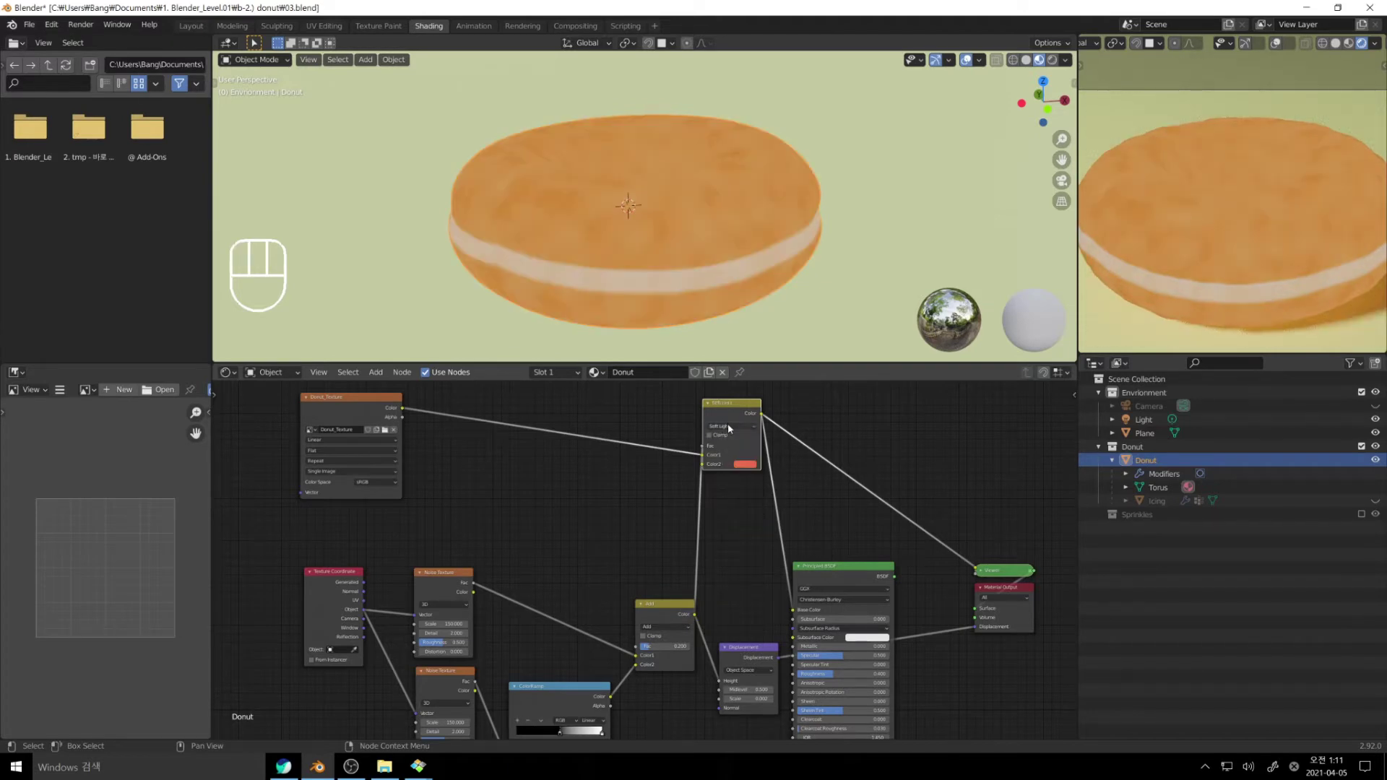
{"action": "left_click", "coordinate": [728, 427]}
{"action": "left_click", "coordinate": [734, 522]}
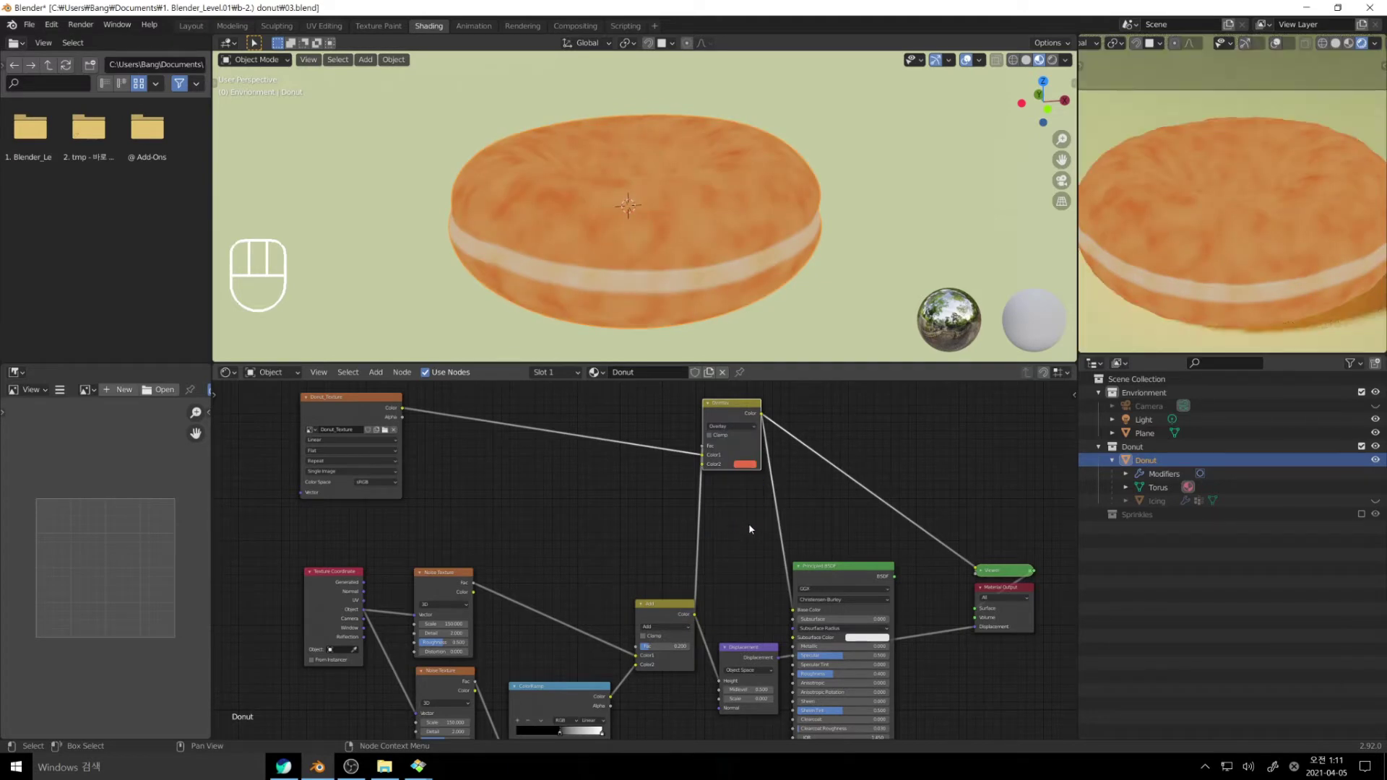
Step: Lighten the Overlay node's Color2 to a paler salmon red
{"action": "left_click", "coordinate": [745, 464]}
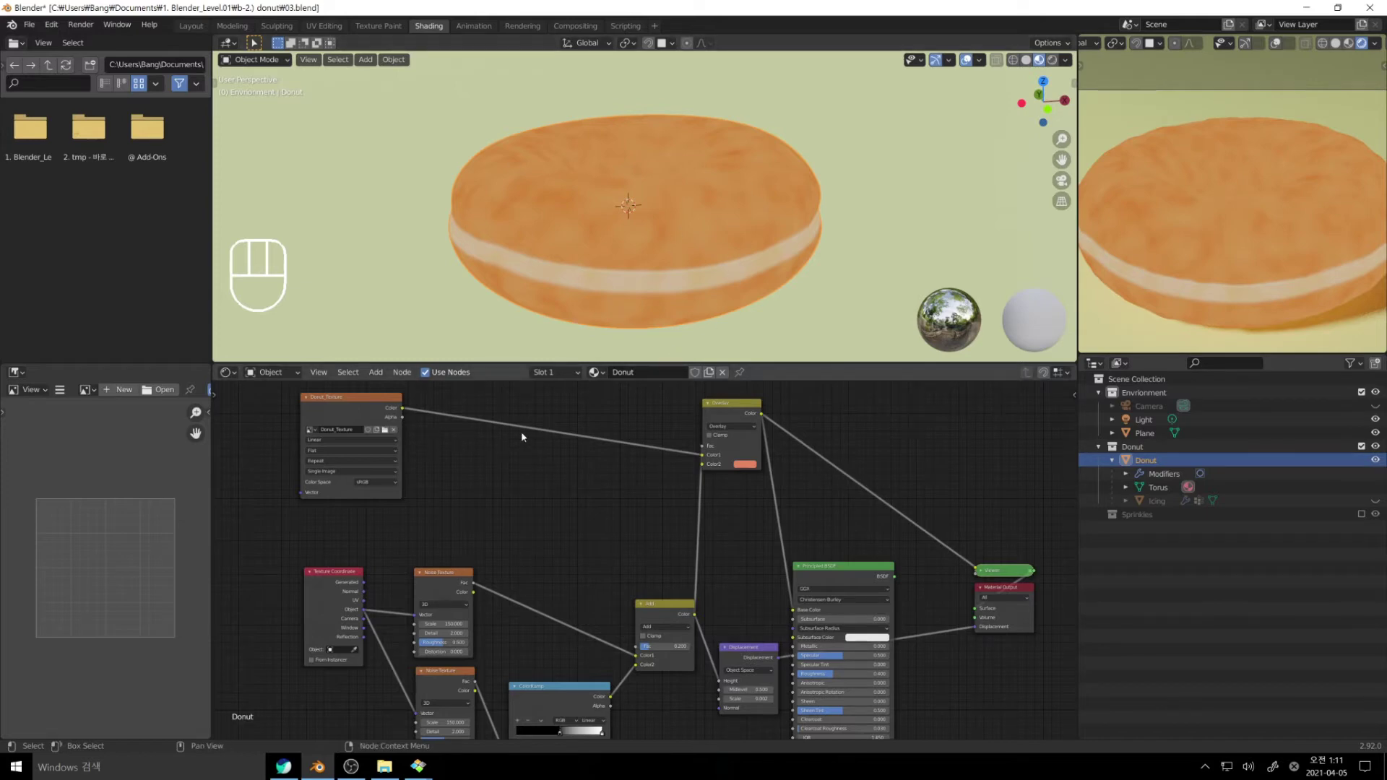
Step: Insert a MixRGB node between the Donut_Texture and Overlay nodes, and set its Color2 to a light orange-brown
{"action": "key", "text": "shift+a"}
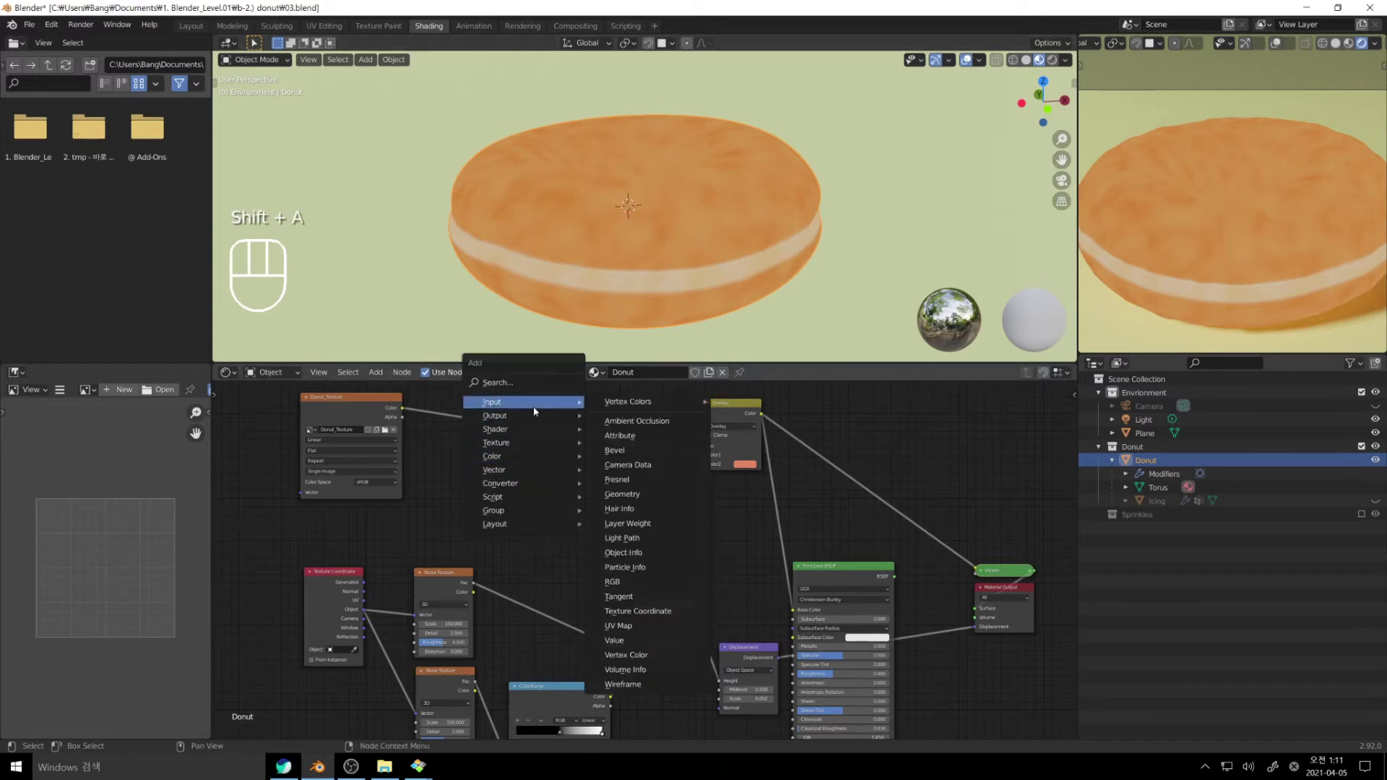
{"action": "mouse_move", "coordinate": [535, 457]}
{"action": "left_click", "coordinate": [617, 528]}
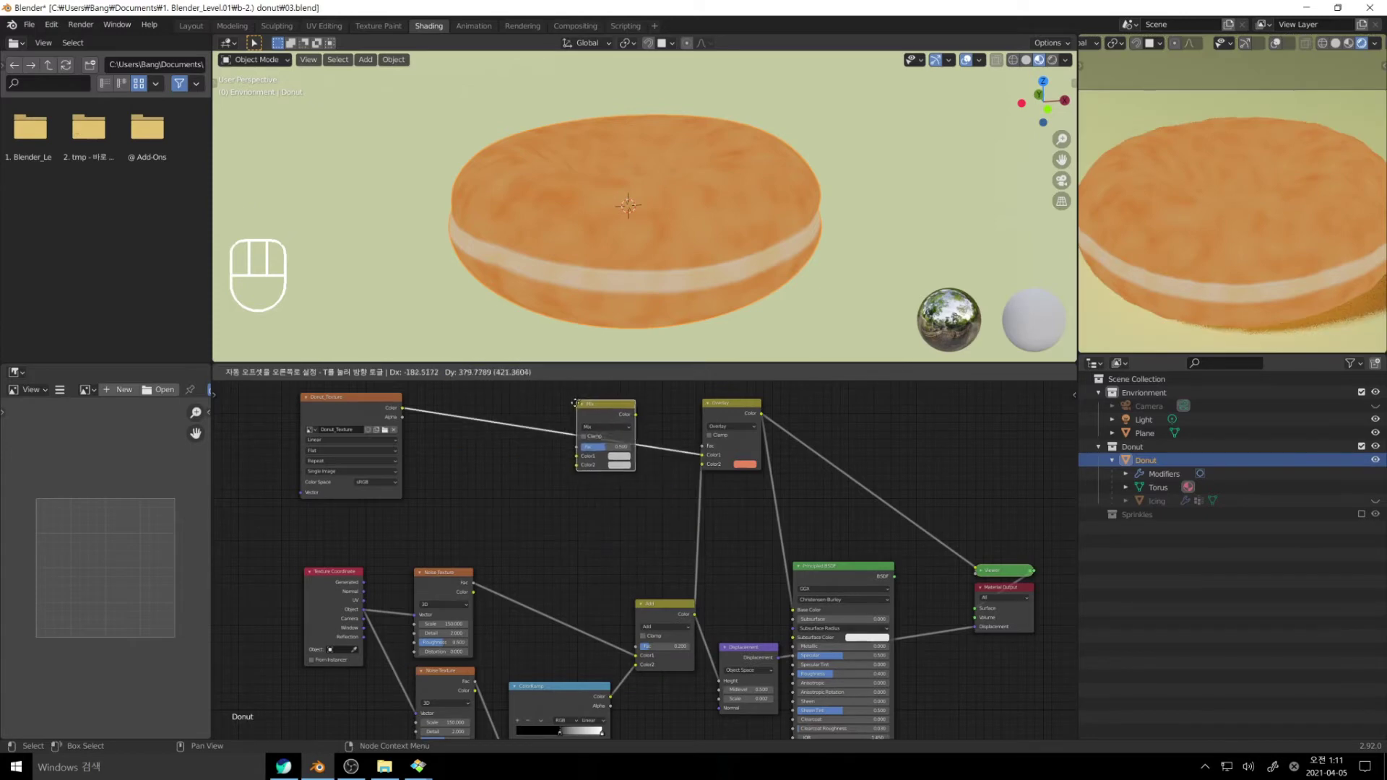
{"action": "left_click", "coordinate": [595, 468]}
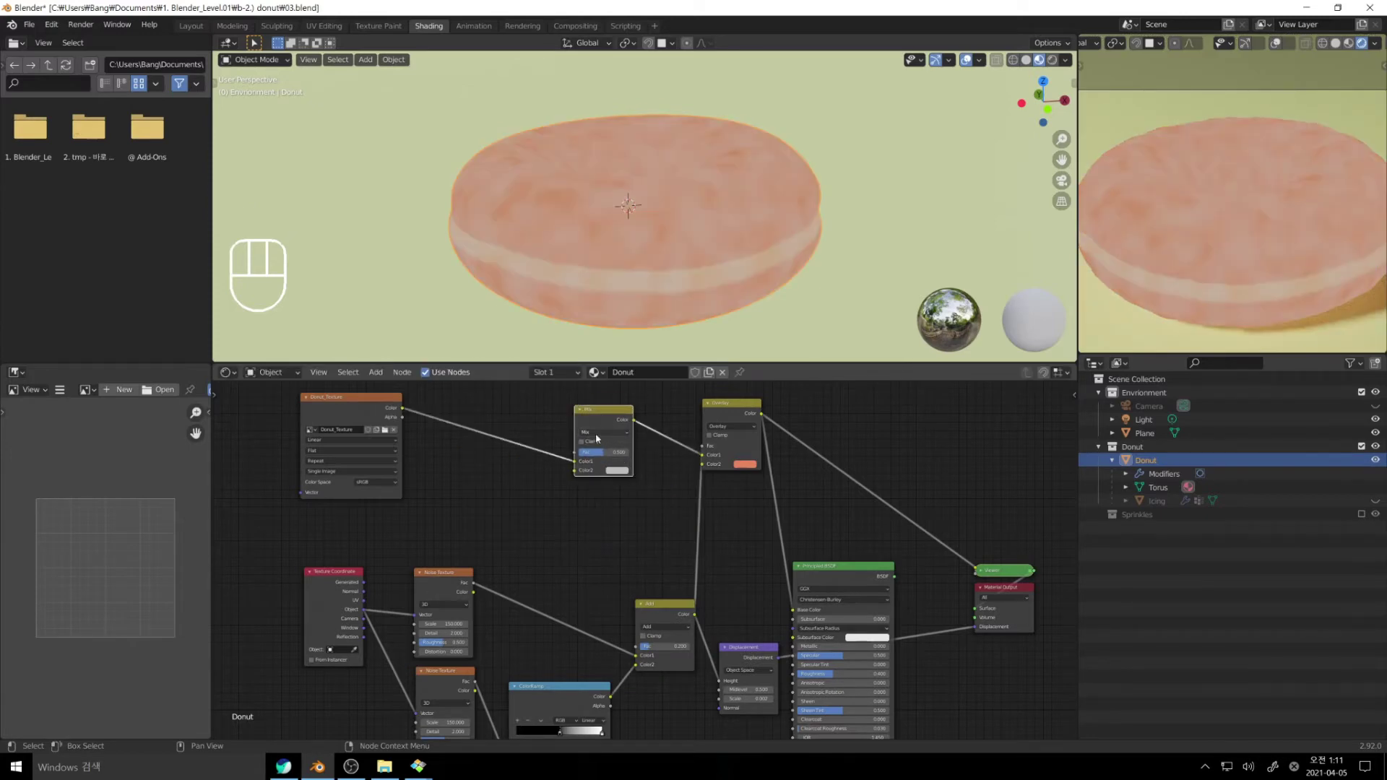
{"action": "left_click", "coordinate": [616, 471]}
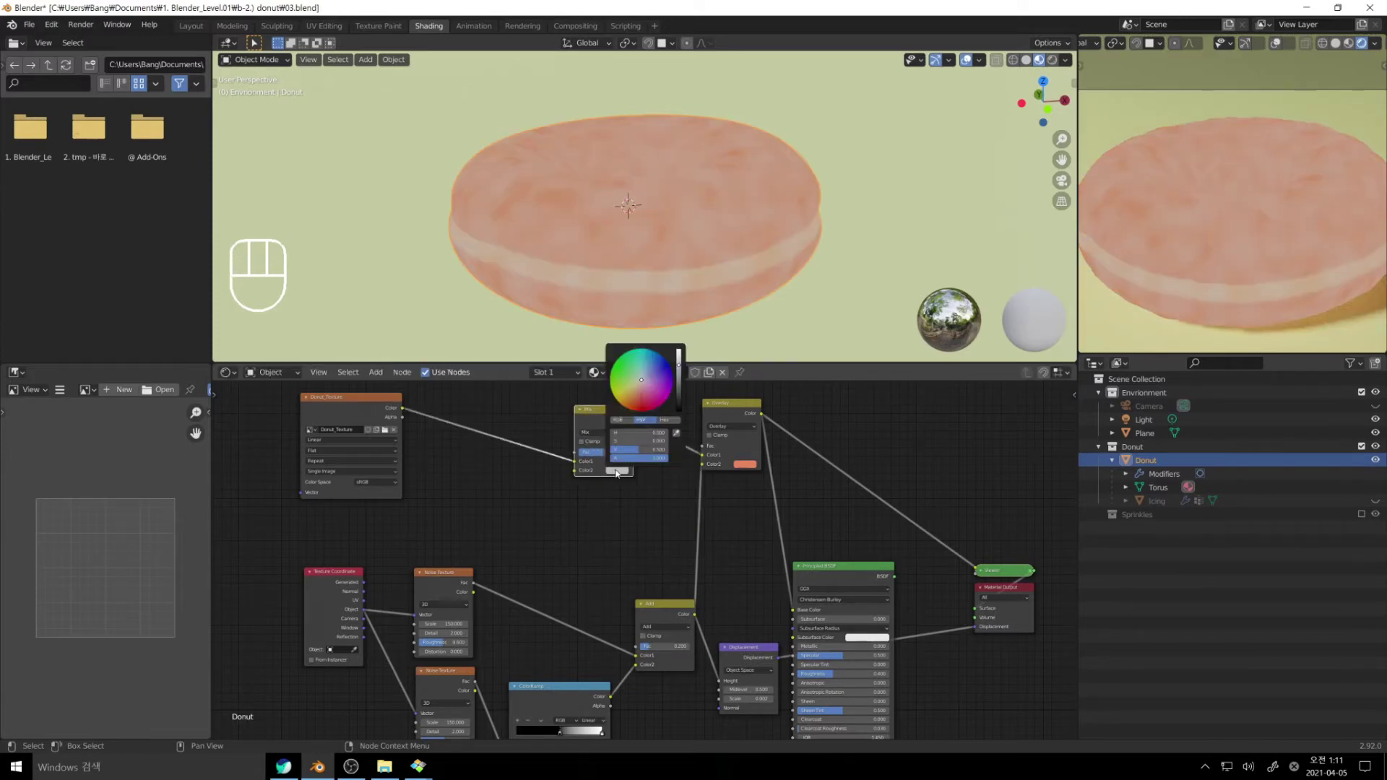
{"action": "left_click", "coordinate": [630, 401]}
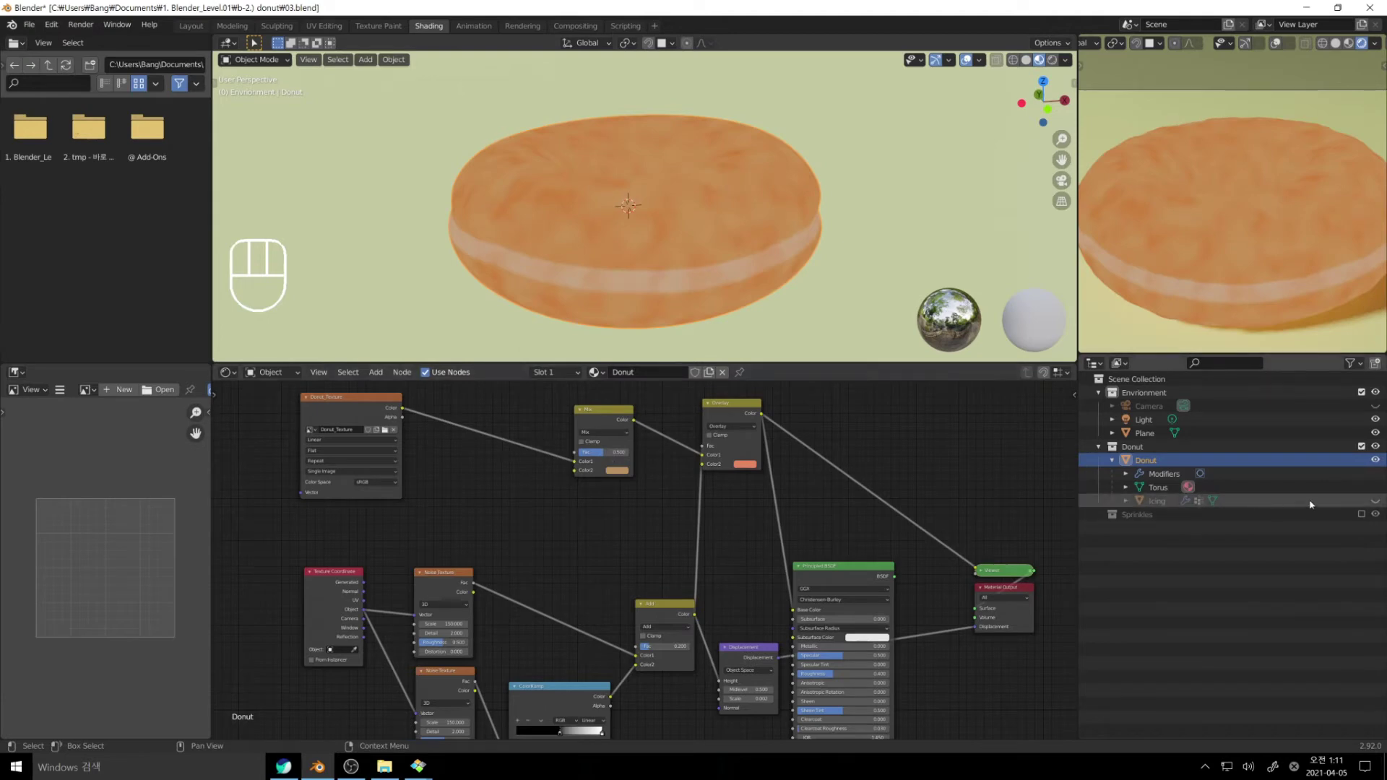
Step: View the Principled BSDF result on the donut, with the icing shown and then hidden
{"action": "left_click", "coordinate": [847, 570], "text": "ctrl+shift"}
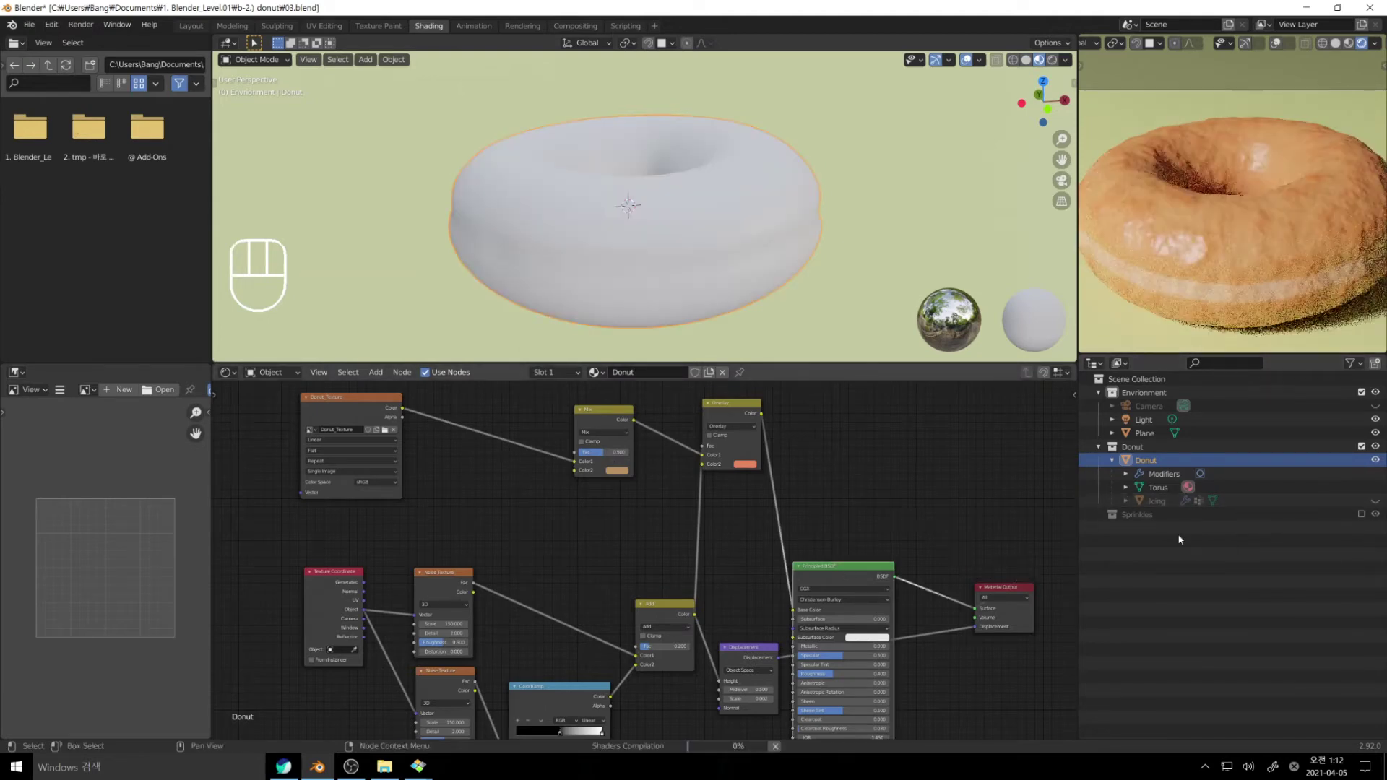
{"action": "left_click", "coordinate": [1375, 501]}
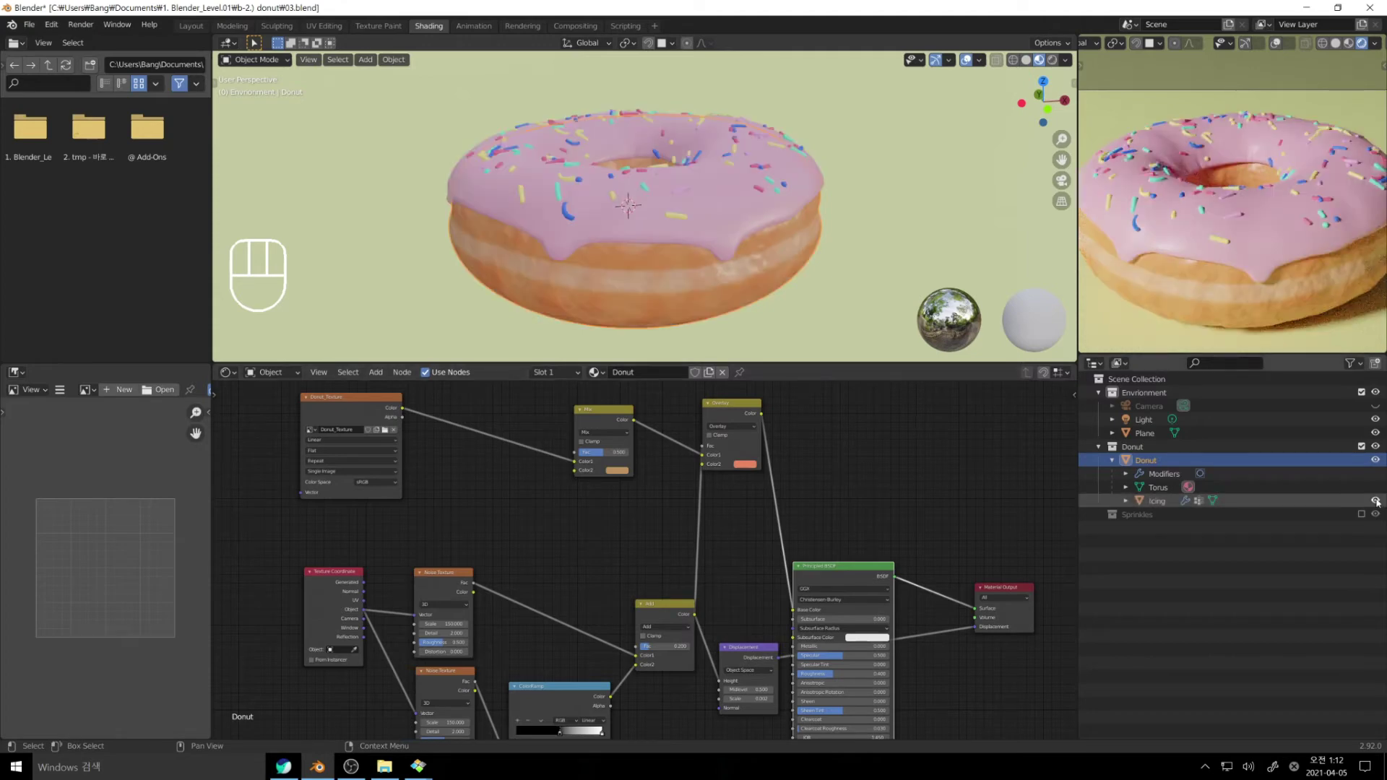
{"action": "left_click", "coordinate": [1375, 501]}
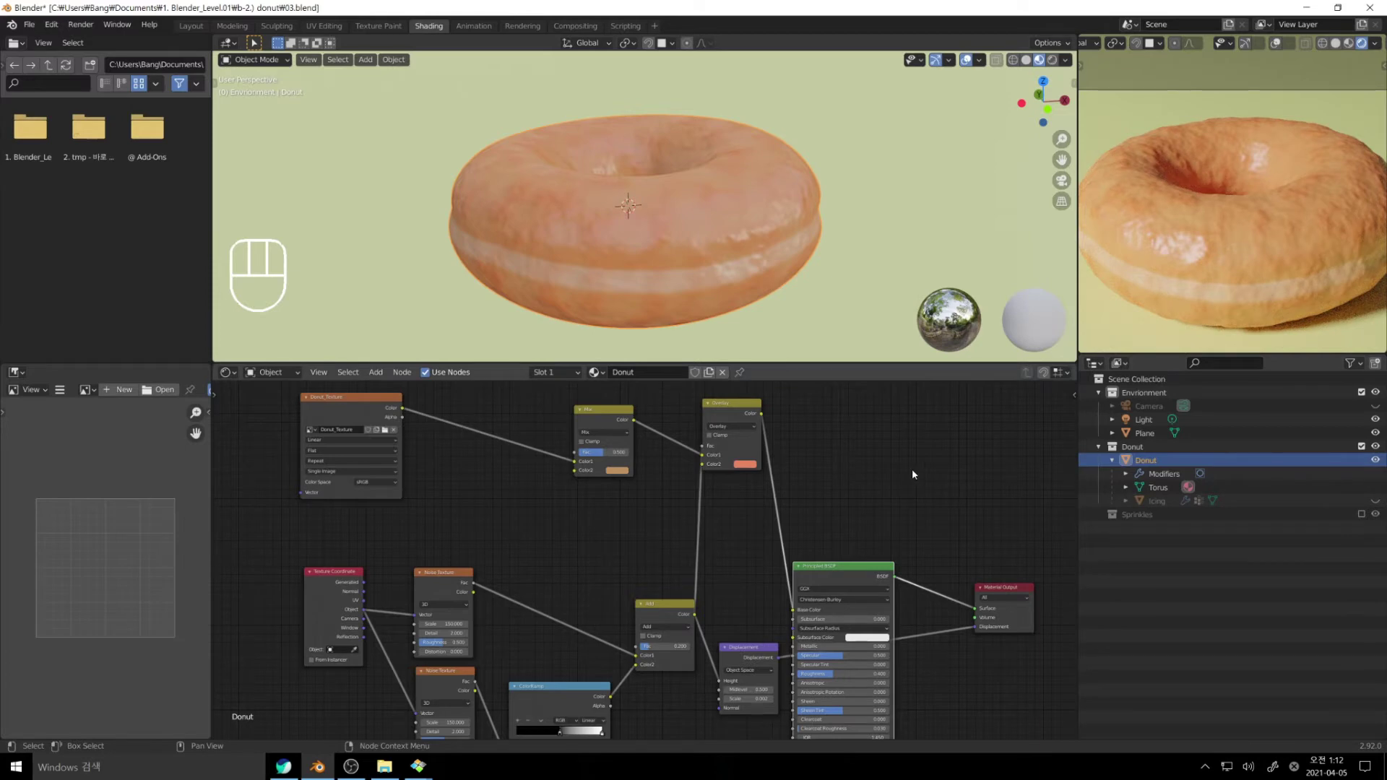
Step: Preview the plain Donut_Texture on the donut, and restore the Principled BSDF output with the icing shown
{"action": "left_click", "coordinate": [348, 399], "text": "ctrl+shift"}
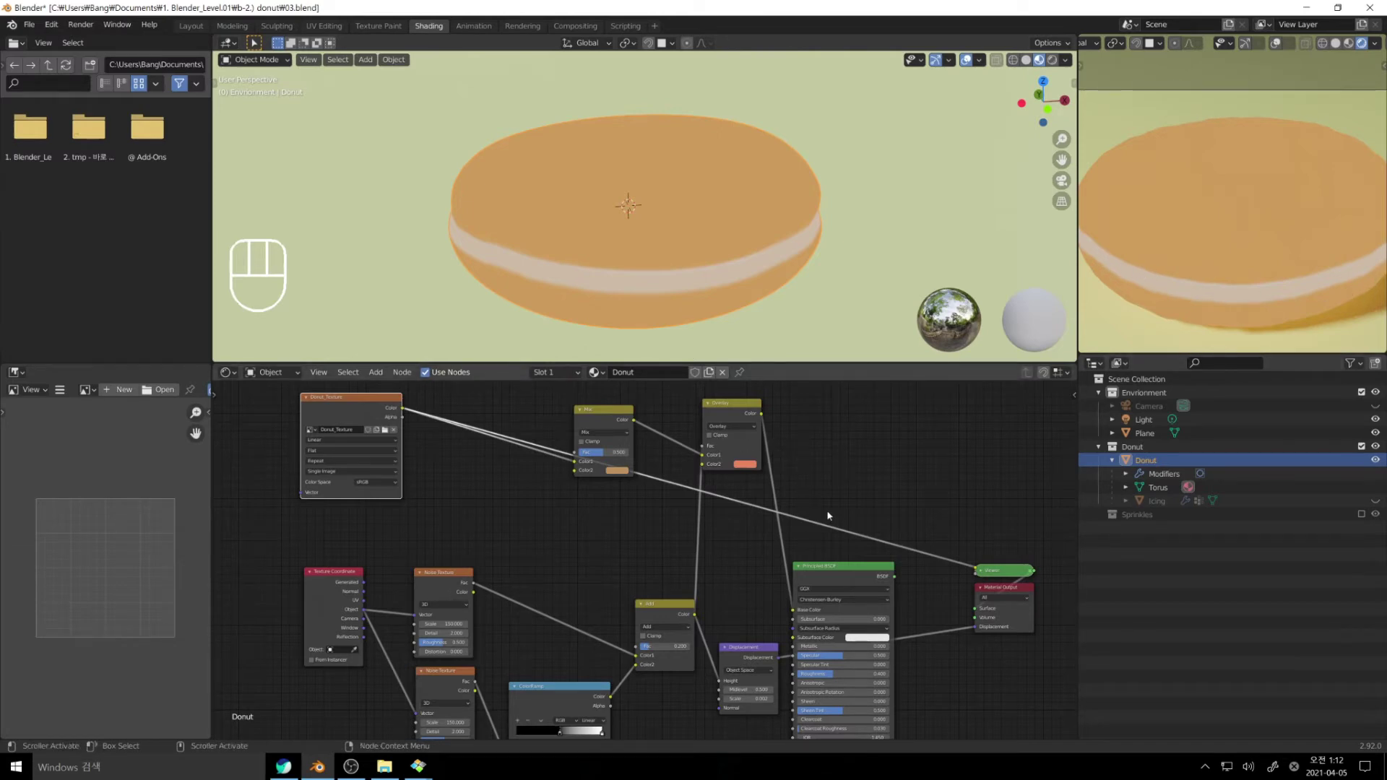
{"action": "left_click", "coordinate": [854, 540]}
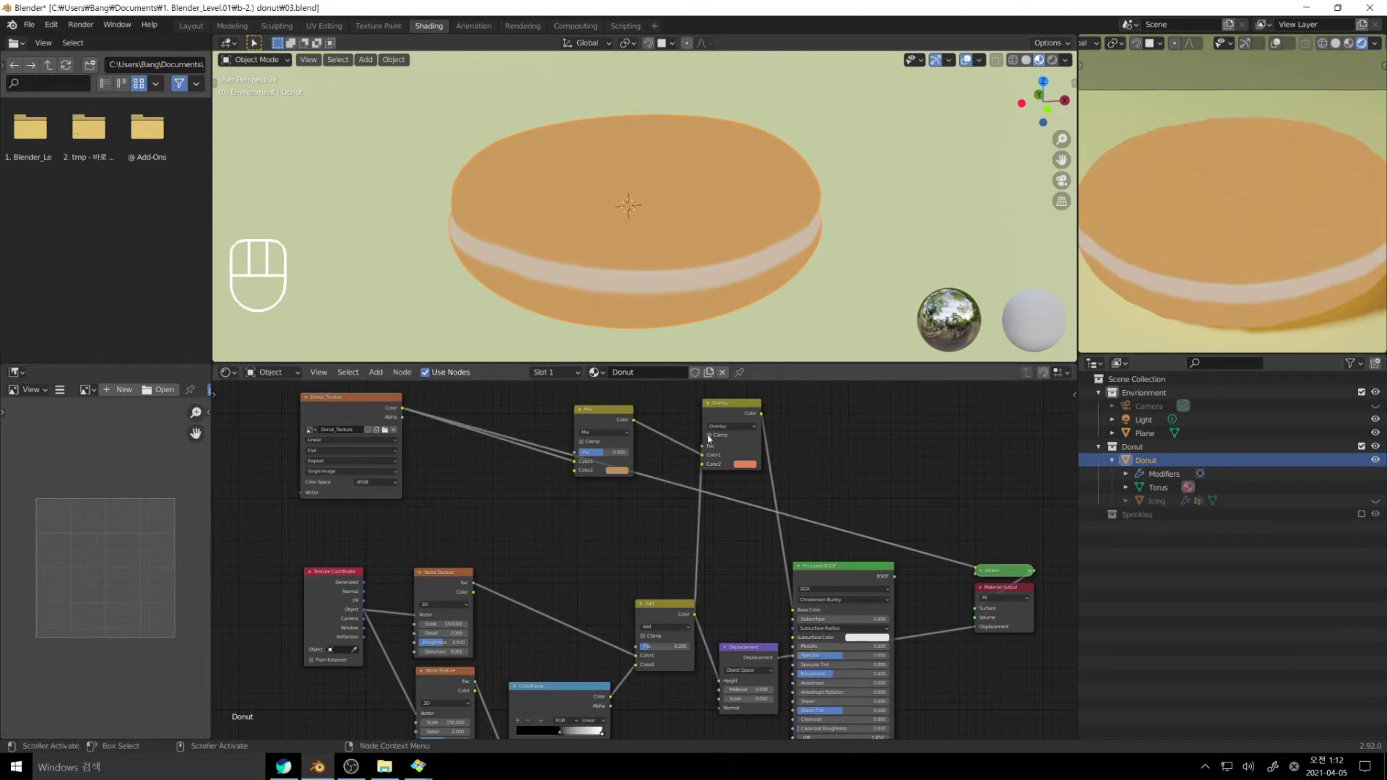
{"action": "left_click", "coordinate": [847, 571]}
{"action": "left_click", "coordinate": [847, 570], "text": "ctrl+shift"}
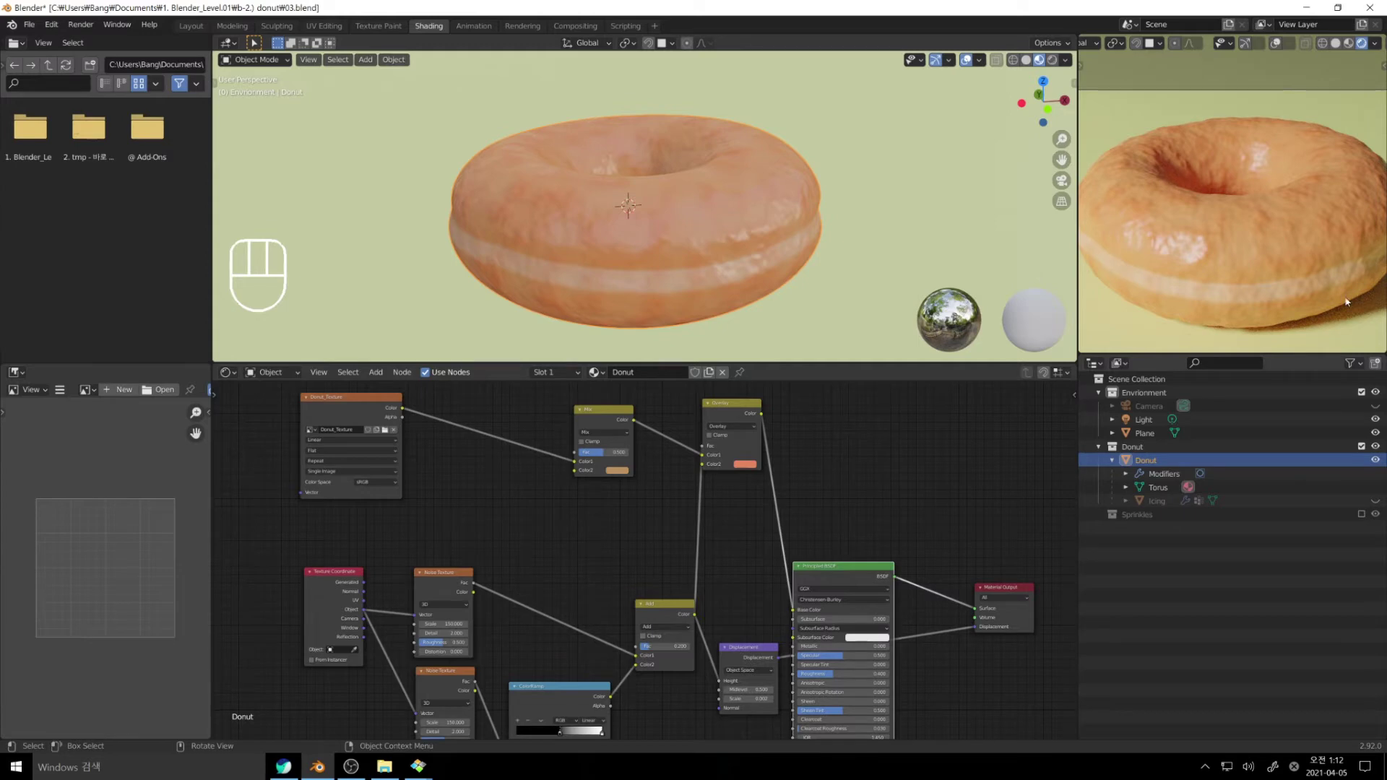
{"action": "left_click", "coordinate": [1375, 501]}
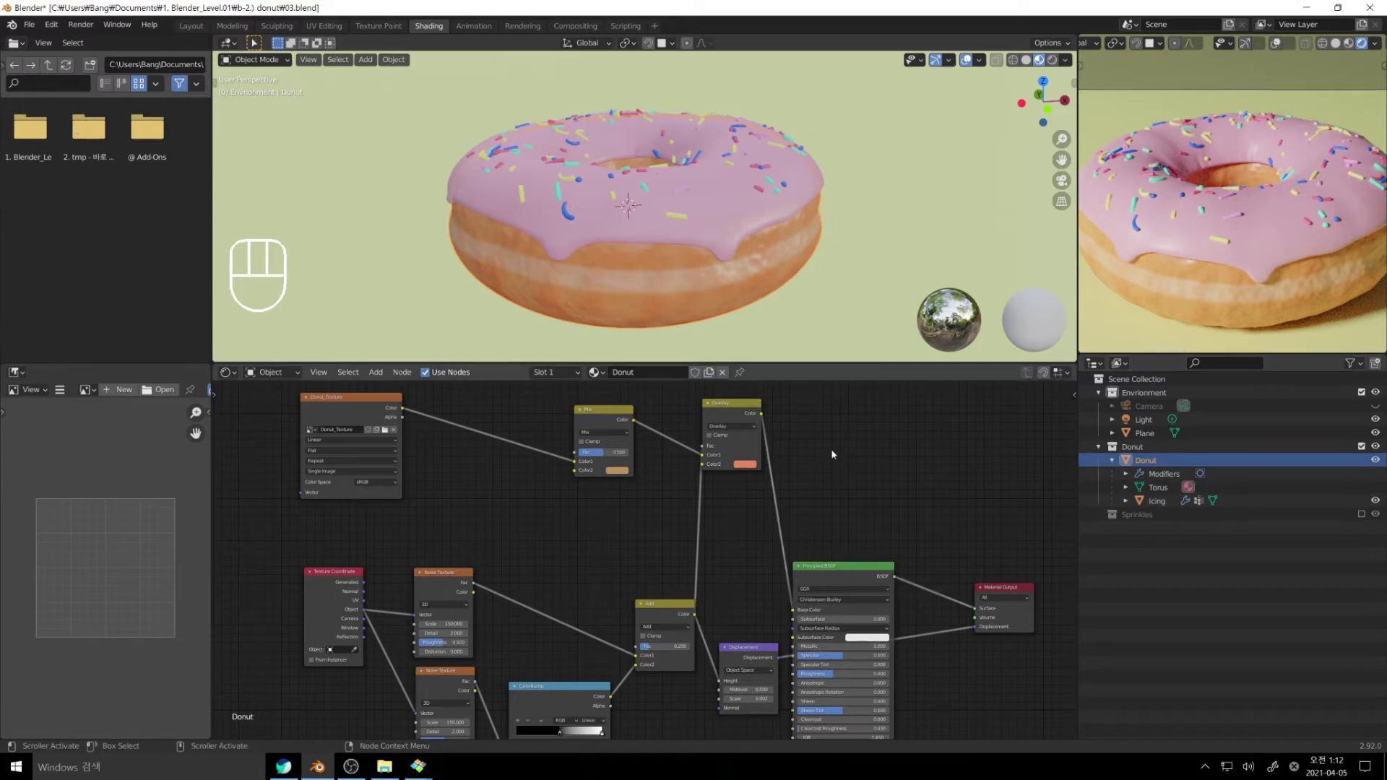
Step: Try the new Mix node's factor at 1 and 0, and set it to a partial blend favoring Color2
{"action": "left_click", "coordinate": [611, 453]}
{"action": "type", "text": "1"}
{"action": "key", "text": "Return"}
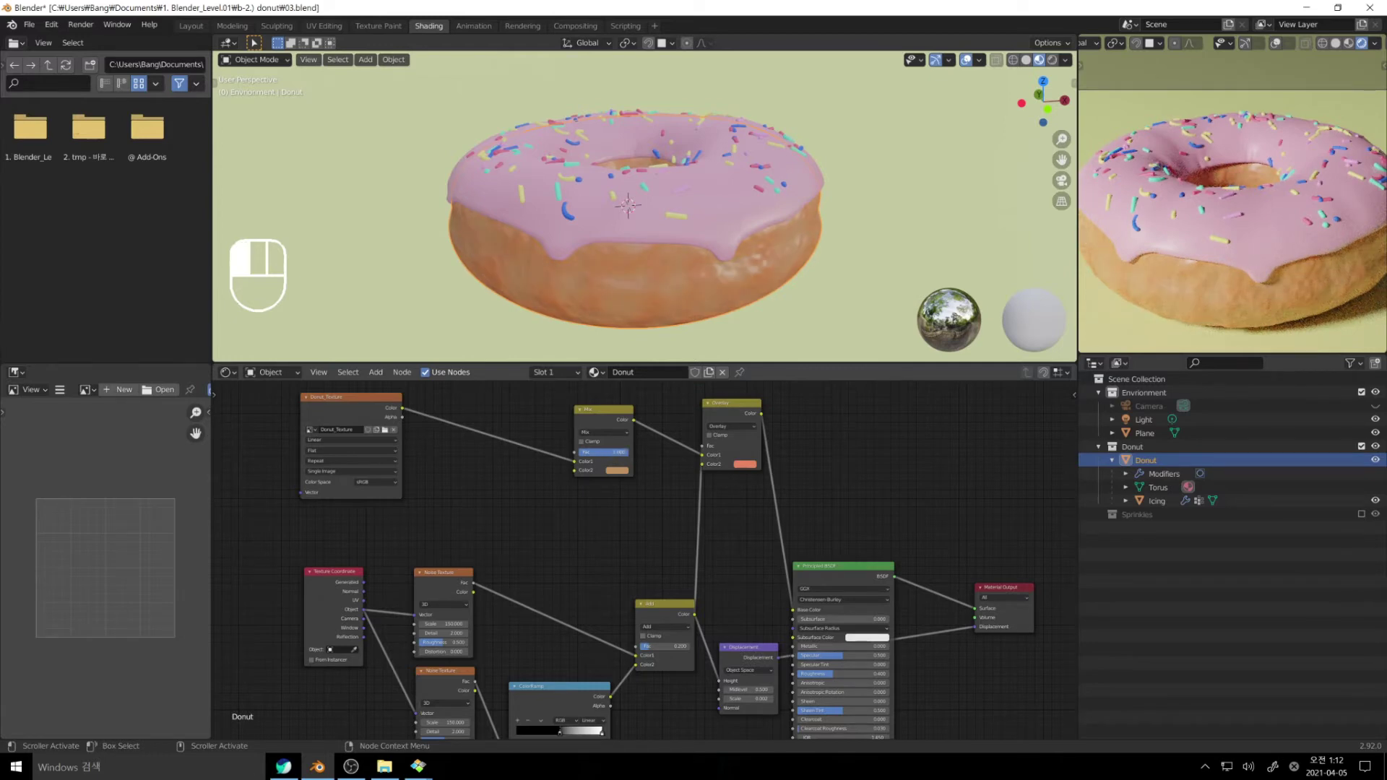
{"action": "left_click_drag", "start_coordinate": [611, 453], "coordinate": [561, 453]}
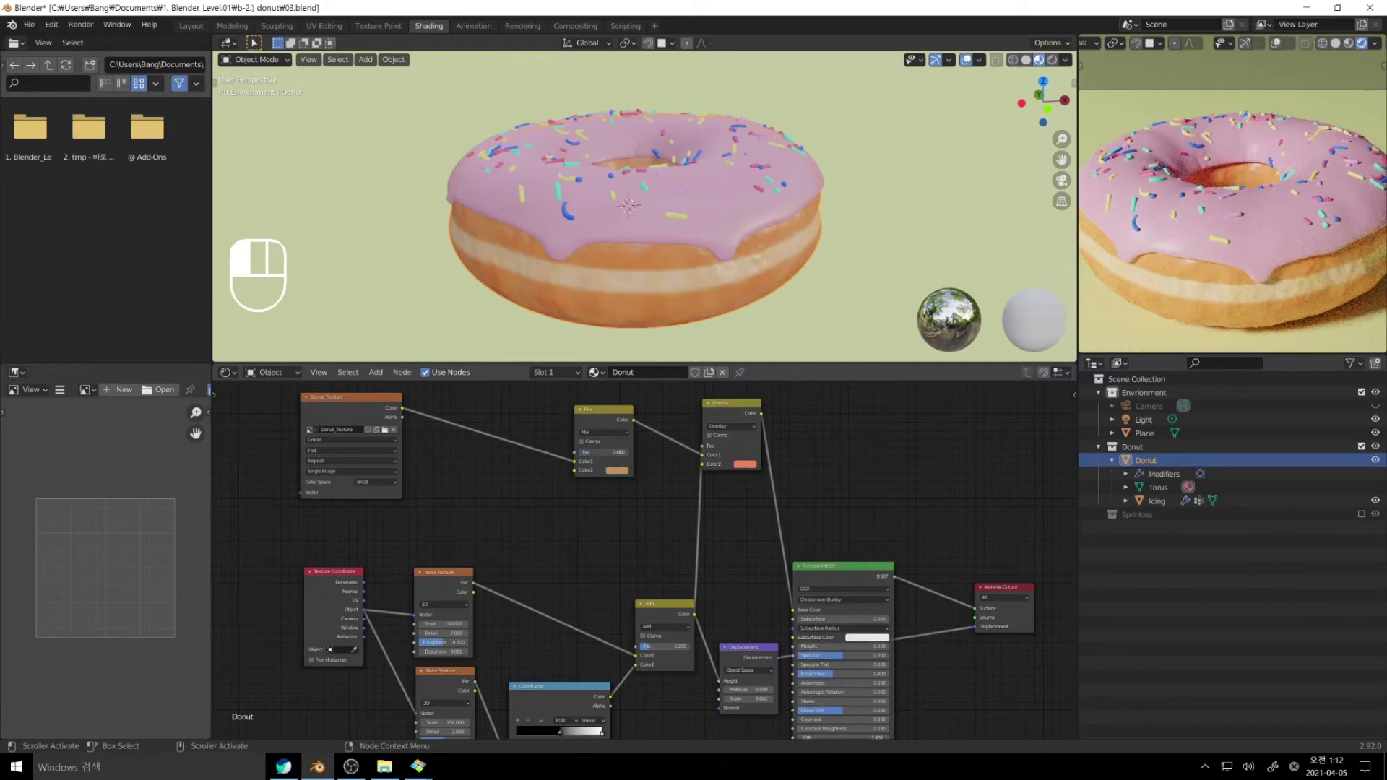
{"action": "left_click_drag", "start_coordinate": [560, 452], "coordinate": [598, 453]}
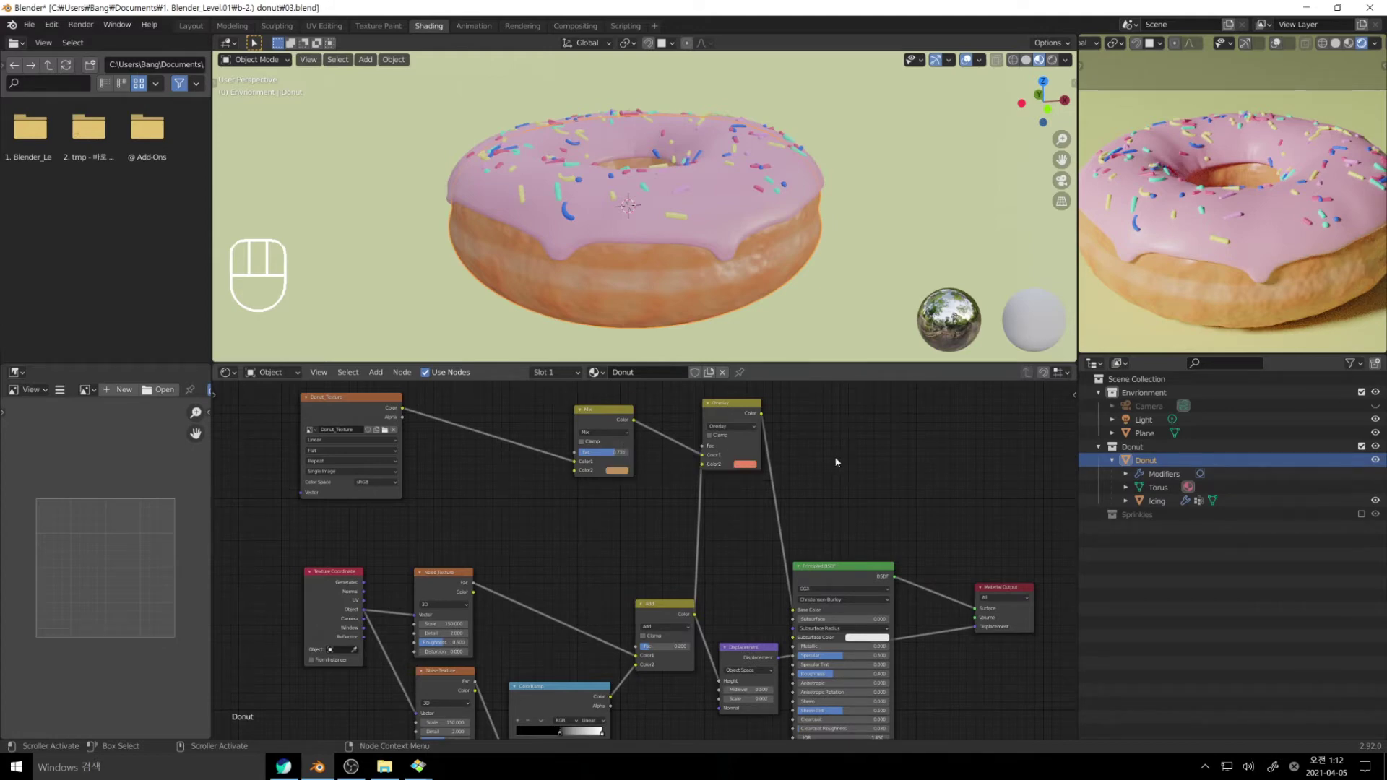
Step: Render the scene to check the donut, and close the render window
{"action": "key", "text": "F12"}
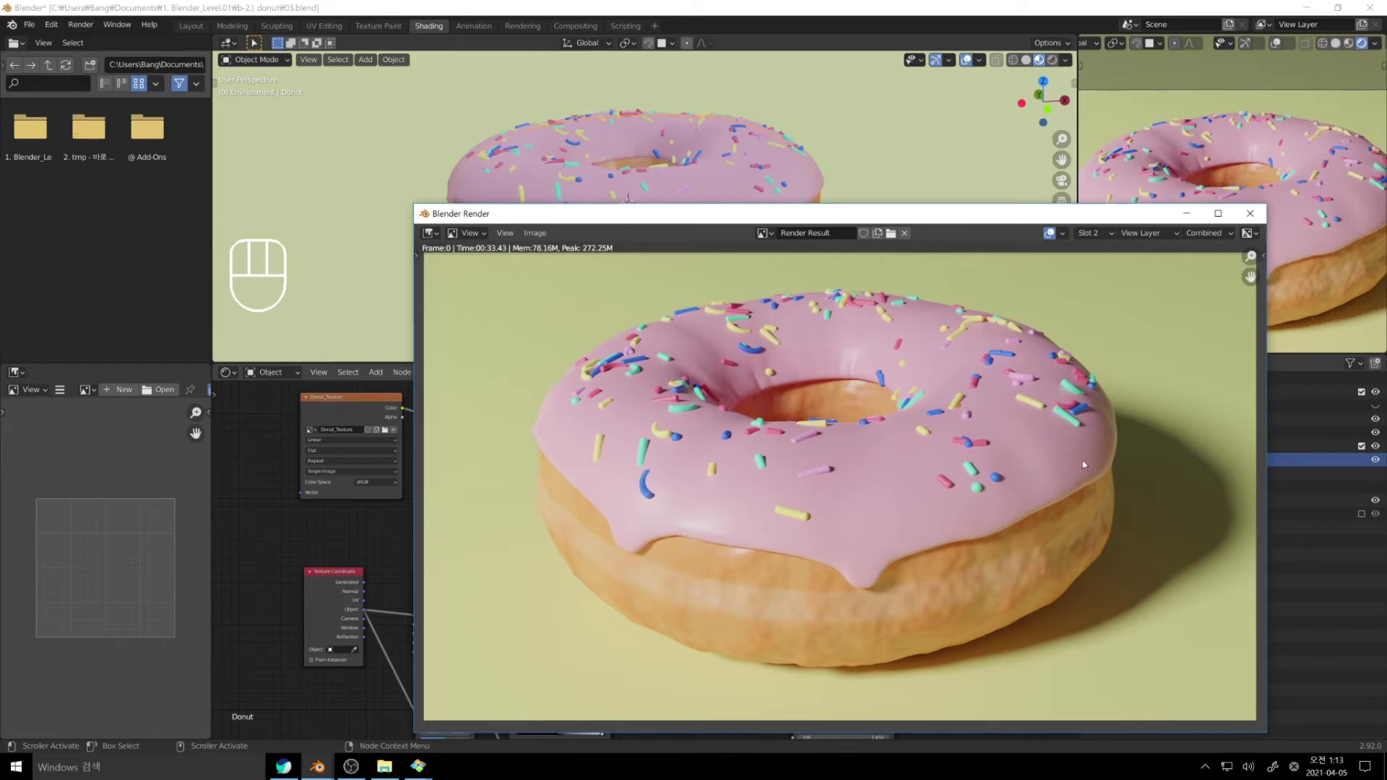
{"action": "left_click", "coordinate": [1249, 213]}
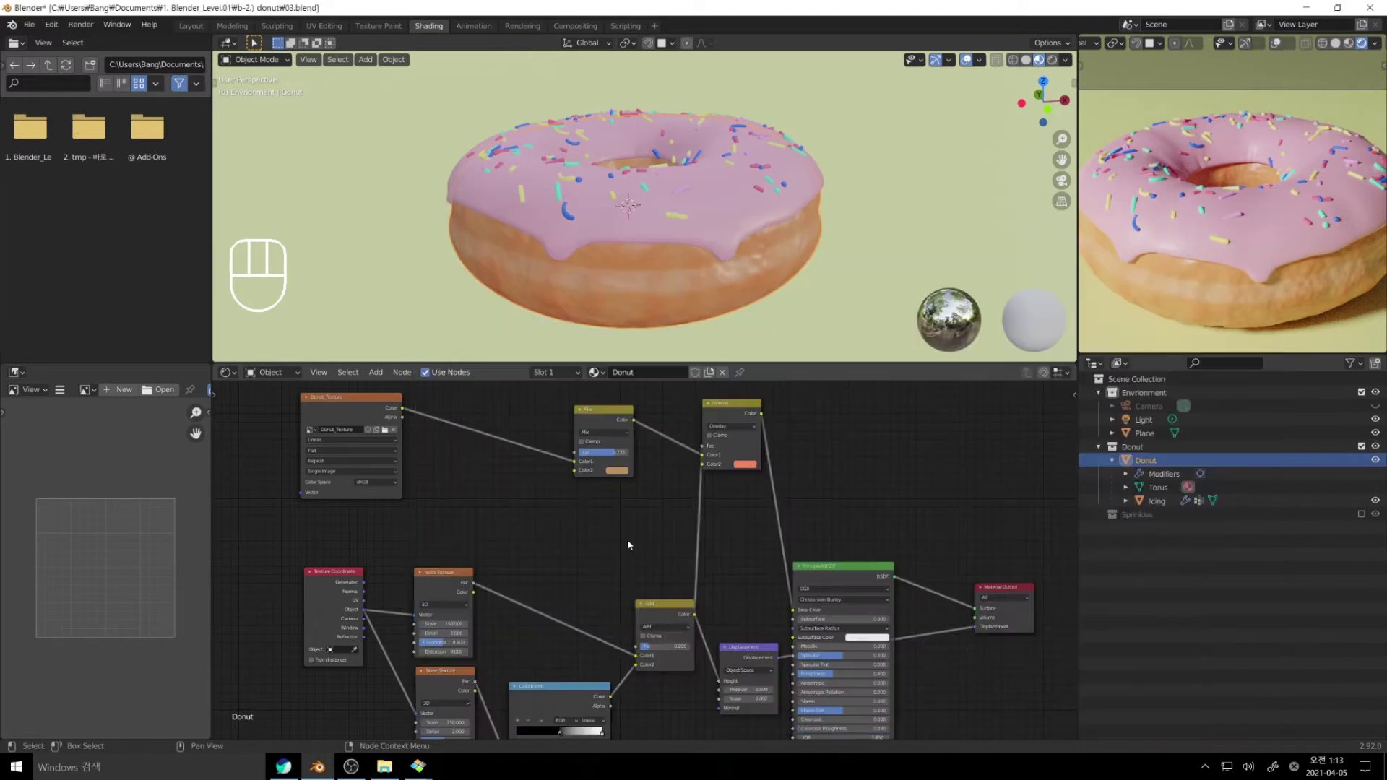
Step: Lower the Roughness to about 0.22 on the upper Noise Texture node and about 0.373 on the lower one
{"action": "middle_click_drag", "start_coordinate": [531, 603], "coordinate": [578, 498]}
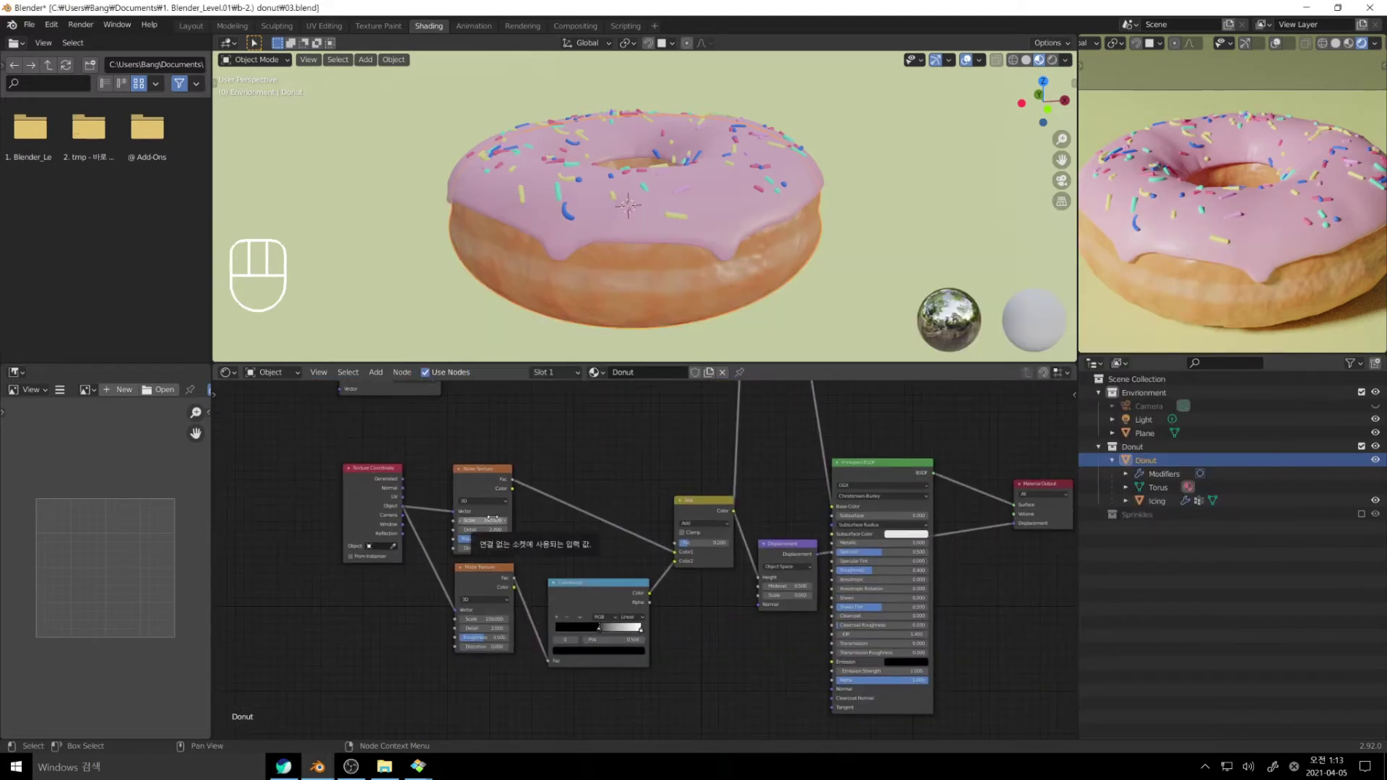
{"action": "mouse_move", "coordinate": [486, 539]}
{"action": "left_mouse_down"}
{"action": "mouse_move", "coordinate": [518, 540]}
{"action": "mouse_move", "coordinate": [468, 545]}
{"action": "left_mouse_up"}
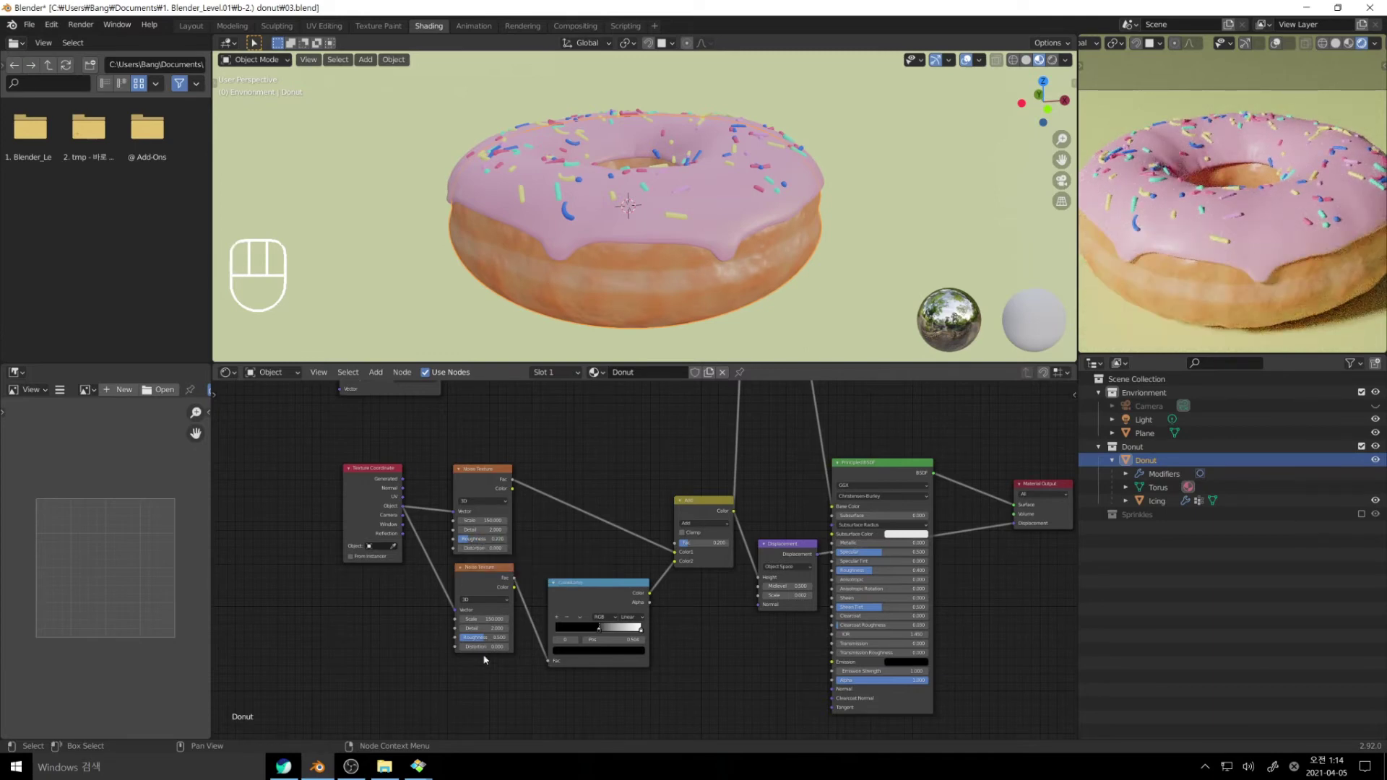
{"action": "mouse_move", "coordinate": [476, 637]}
{"action": "left_mouse_down"}
{"action": "mouse_move", "coordinate": [504, 638]}
{"action": "mouse_move", "coordinate": [487, 649]}
{"action": "left_mouse_up"}
Step: Try the donut's Principled BSDF Roughness at 0 and 1, and set it to 0.5
{"action": "middle_click_drag", "start_coordinate": [678, 617], "coordinate": [738, 603]}
{"action": "middle_click_drag", "start_coordinate": [796, 457], "coordinate": [714, 499]}
{"action": "left_click", "coordinate": [801, 505]}
{"action": "middle_click_drag", "start_coordinate": [916, 596], "coordinate": [885, 505]}
{"action": "scroll", "coordinate": [838, 552], "scroll_direction": "up", "scroll_amount": 3}
{"action": "middle_click_drag", "start_coordinate": [910, 554], "coordinate": [786, 552]}
{"action": "scroll", "coordinate": [800, 583], "scroll_direction": "up", "scroll_amount": 2}
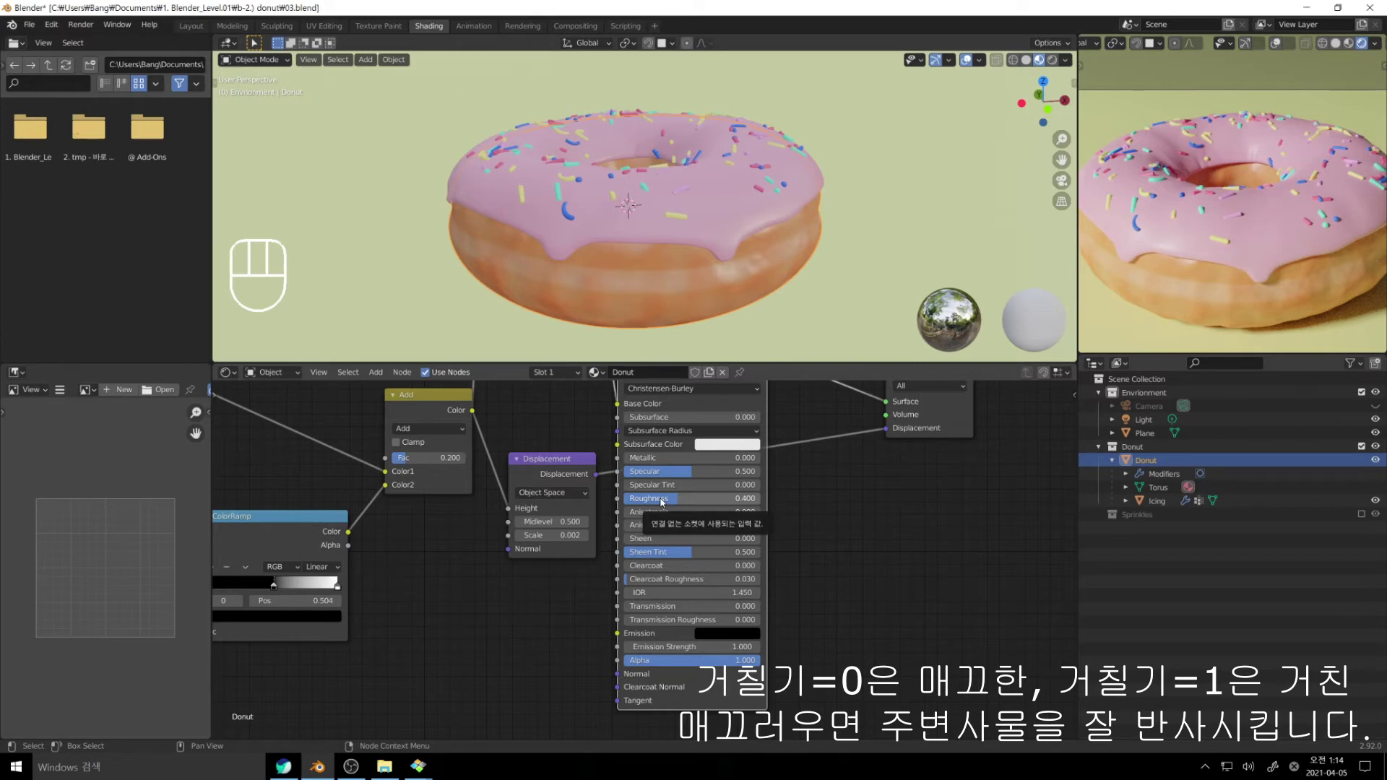
{"action": "mouse_move", "coordinate": [661, 499]}
{"action": "left_mouse_down"}
{"action": "mouse_move", "coordinate": [762, 504]}
{"action": "mouse_move", "coordinate": [646, 507]}
{"action": "left_mouse_up"}
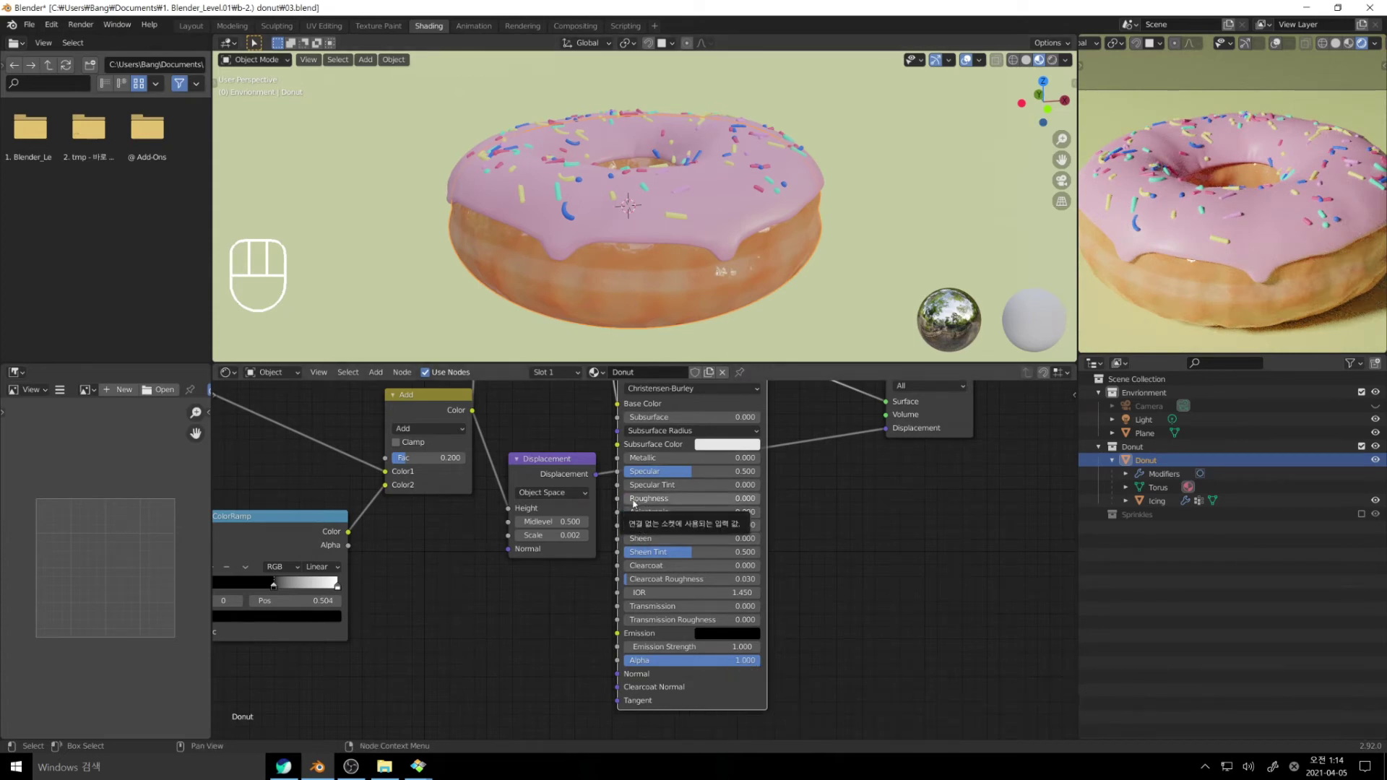
{"action": "left_click_drag", "start_coordinate": [632, 503], "coordinate": [761, 503]}
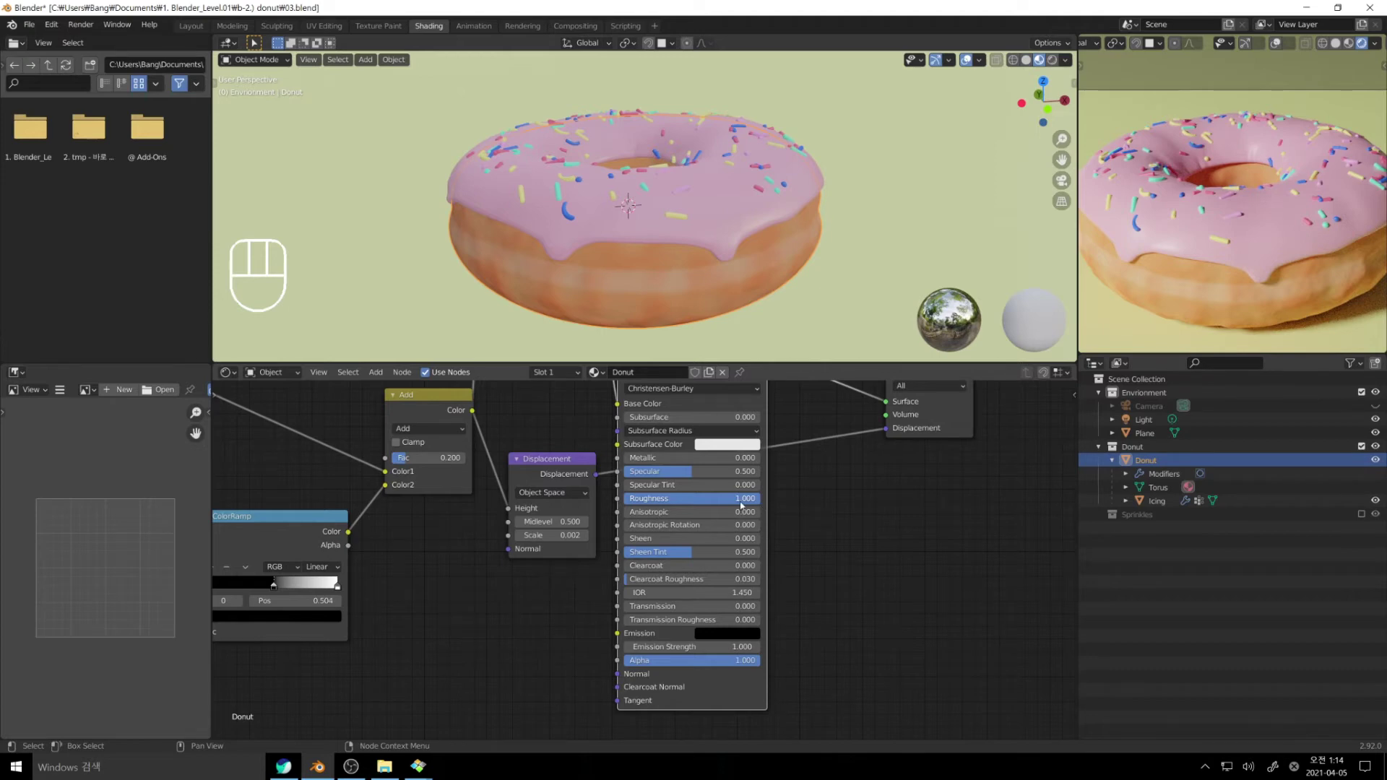
{"action": "left_click_drag", "start_coordinate": [751, 499], "coordinate": [694, 498]}
{"action": "left_click", "coordinate": [694, 499]}
{"action": "type", "text": "0.5"}
{"action": "key", "text": "Return"}
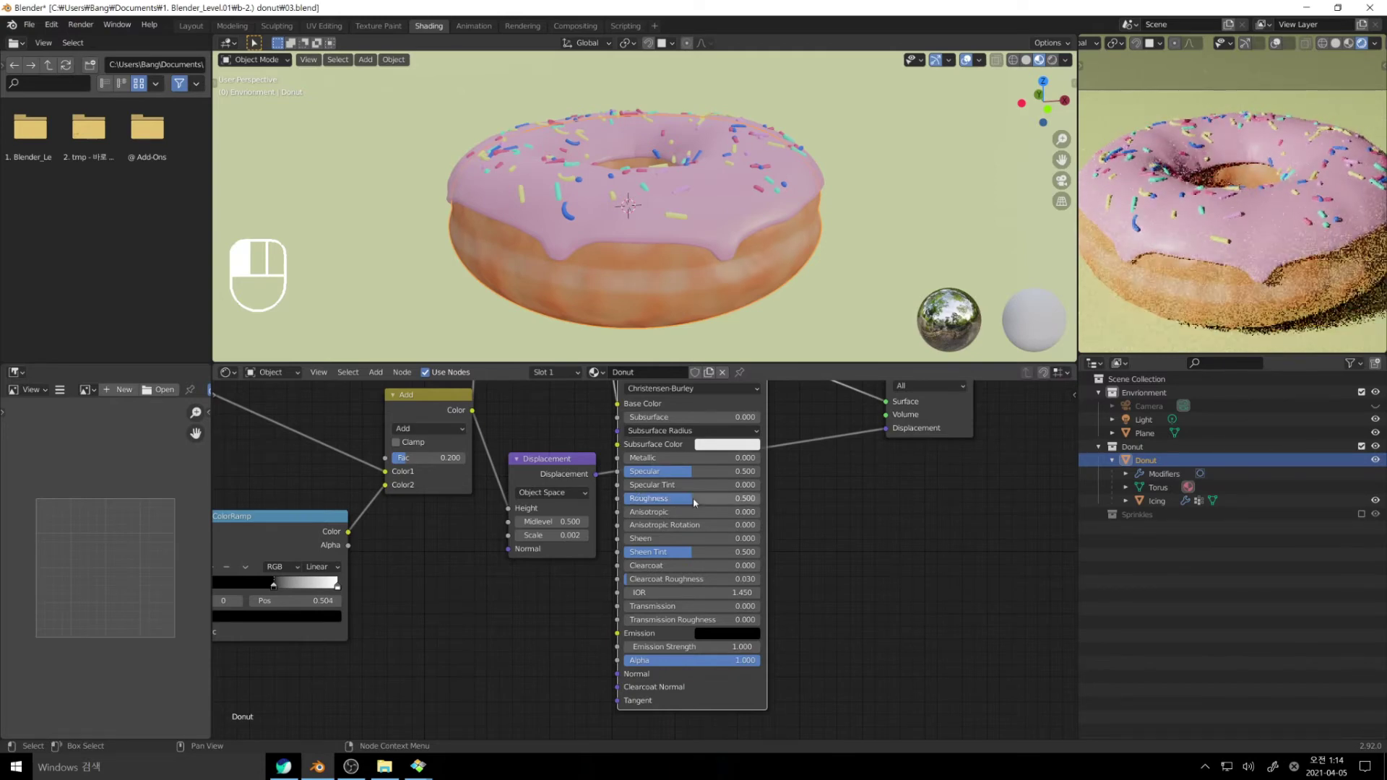
Step: Select the icing and try its material's Roughness at 0.2, and set it to 0.3
{"action": "middle_click_drag", "start_coordinate": [845, 498], "coordinate": [873, 570]}
{"action": "left_click", "coordinate": [743, 223]}
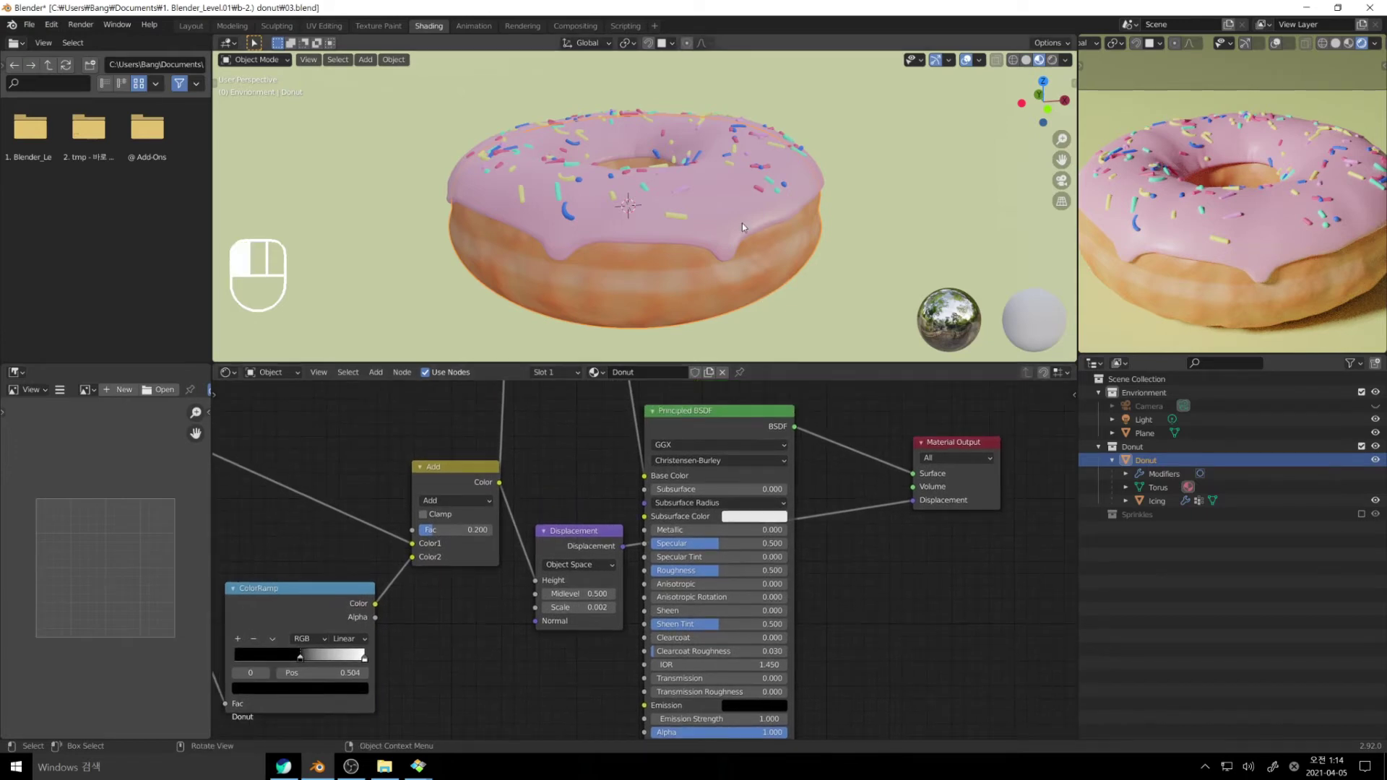
{"action": "middle_click_drag", "start_coordinate": [636, 606], "coordinate": [698, 595]}
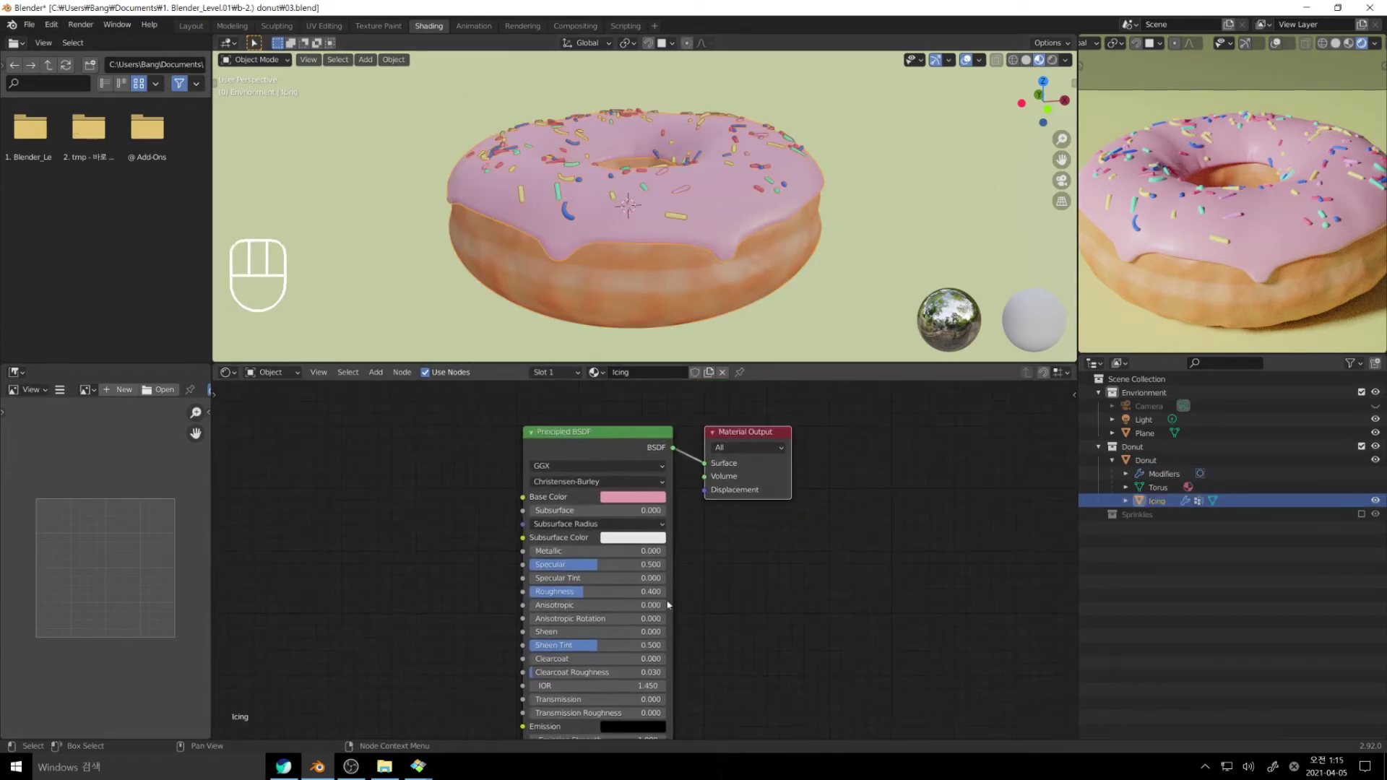
{"action": "double_click", "coordinate": [586, 592]}
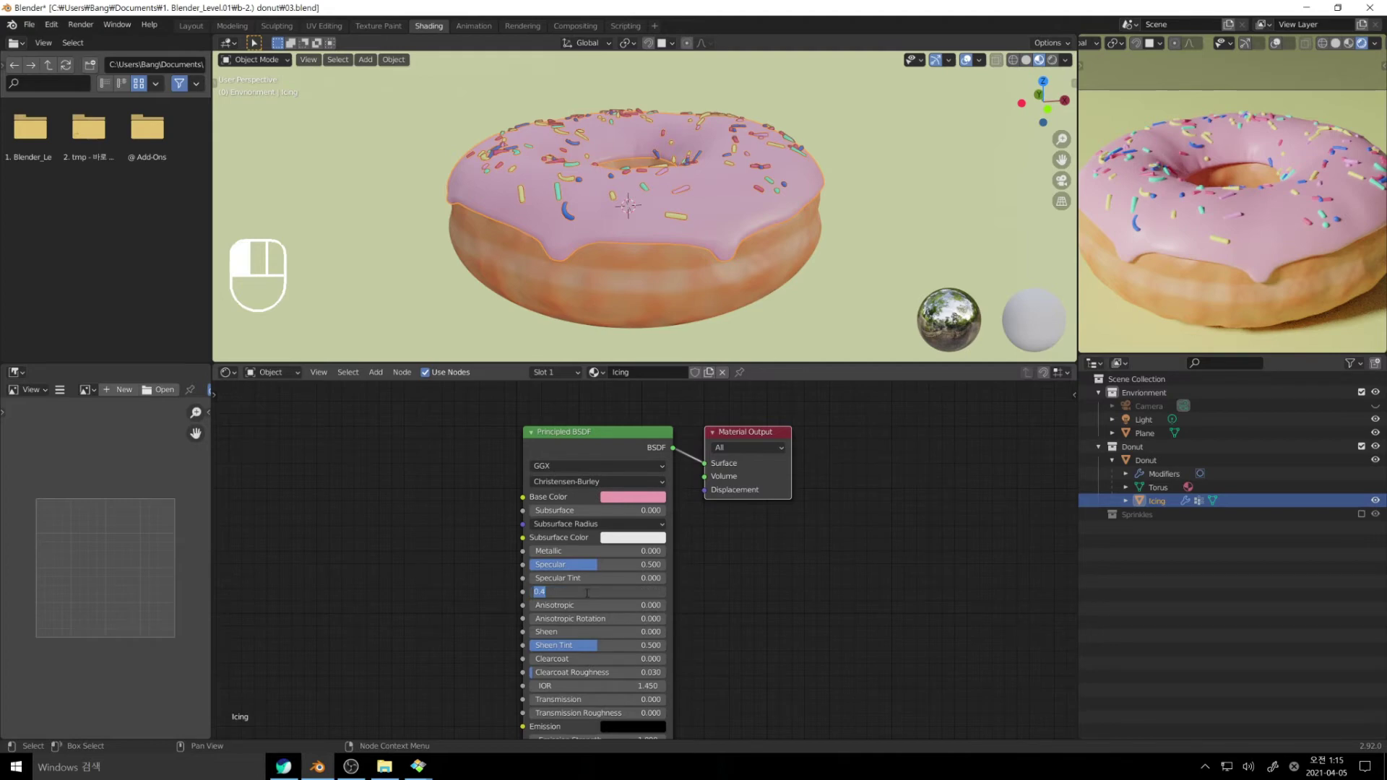
{"action": "type", "text": "0.2"}
{"action": "key", "text": "Return"}
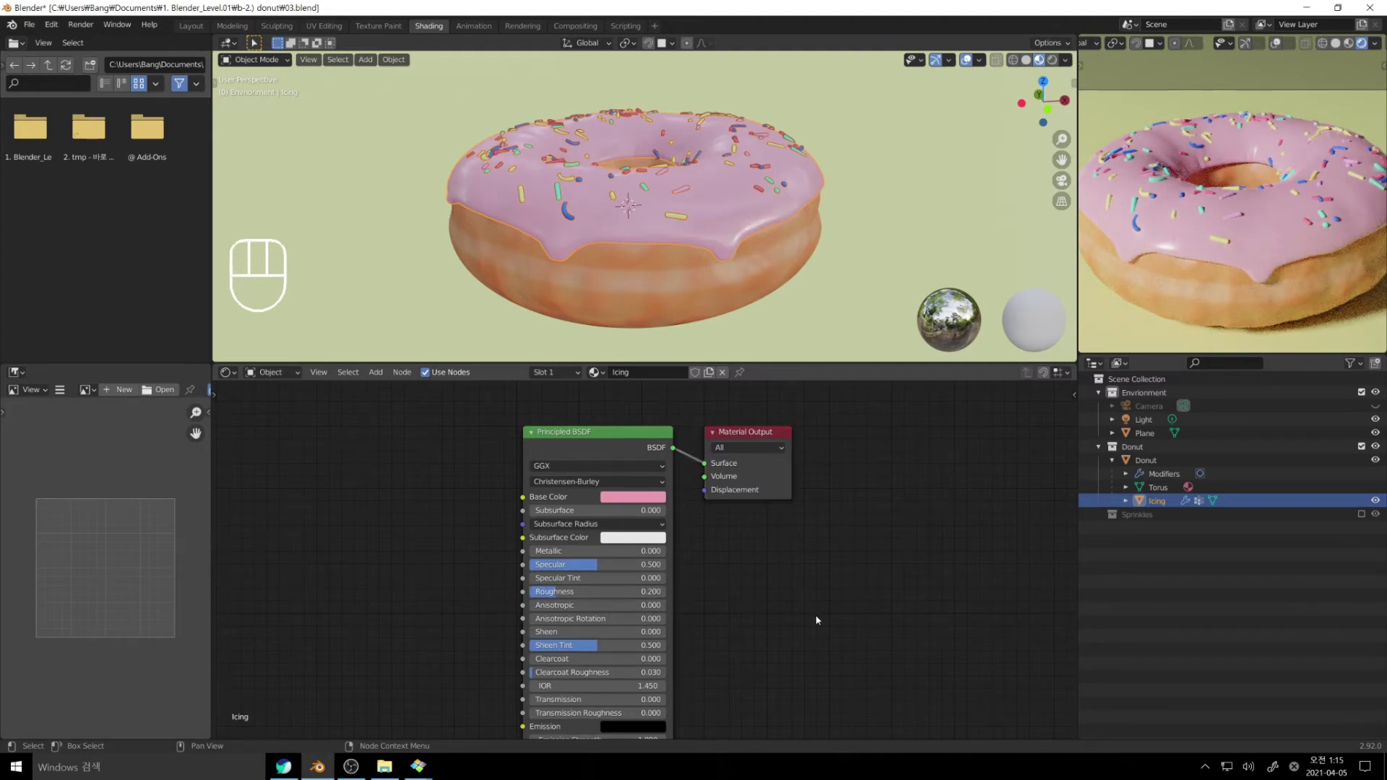
{"action": "double_click", "coordinate": [582, 591]}
{"action": "type", "text": "0.3"}
{"action": "key", "text": "Return"}
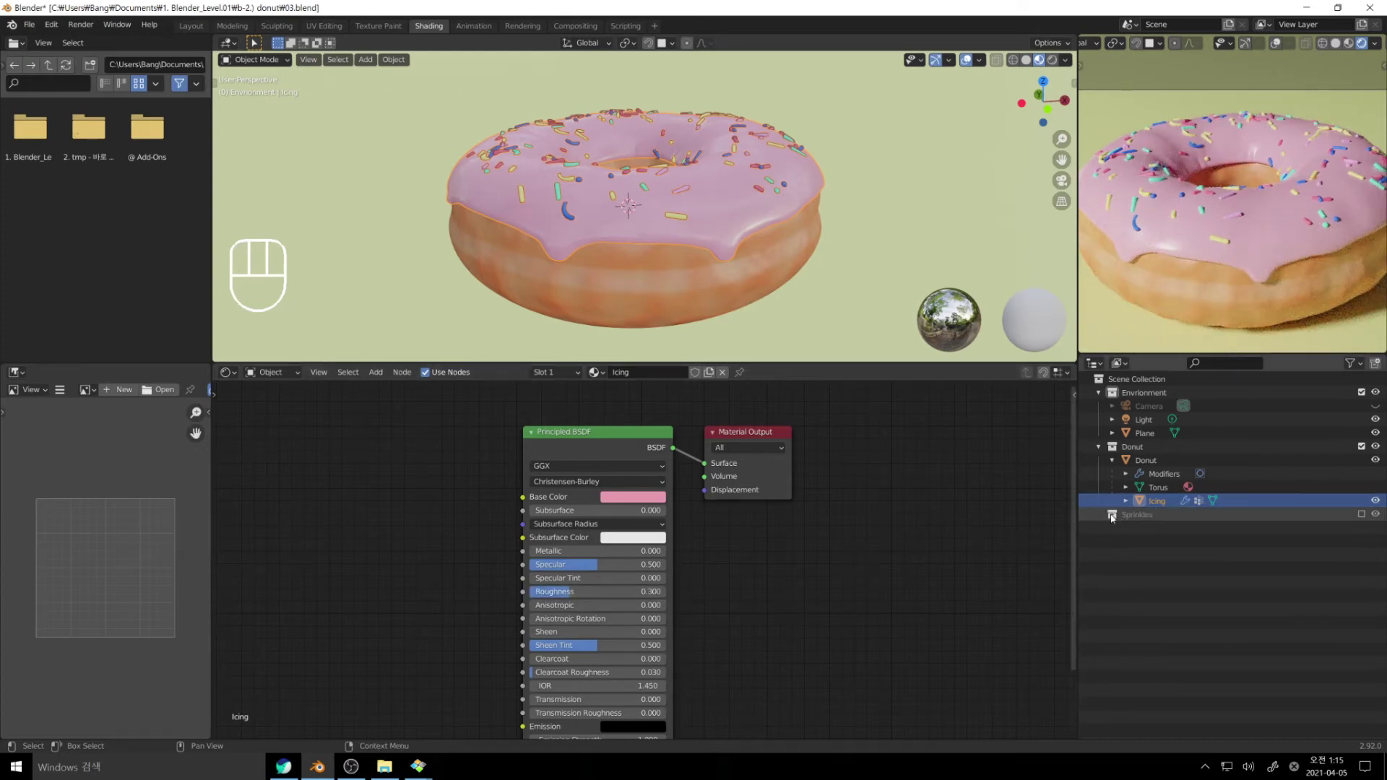
Step: Enable the Sprinkles collection, and set the Roughness of the bent sprinkle's material to 0.3
{"action": "left_click", "coordinate": [1361, 516]}
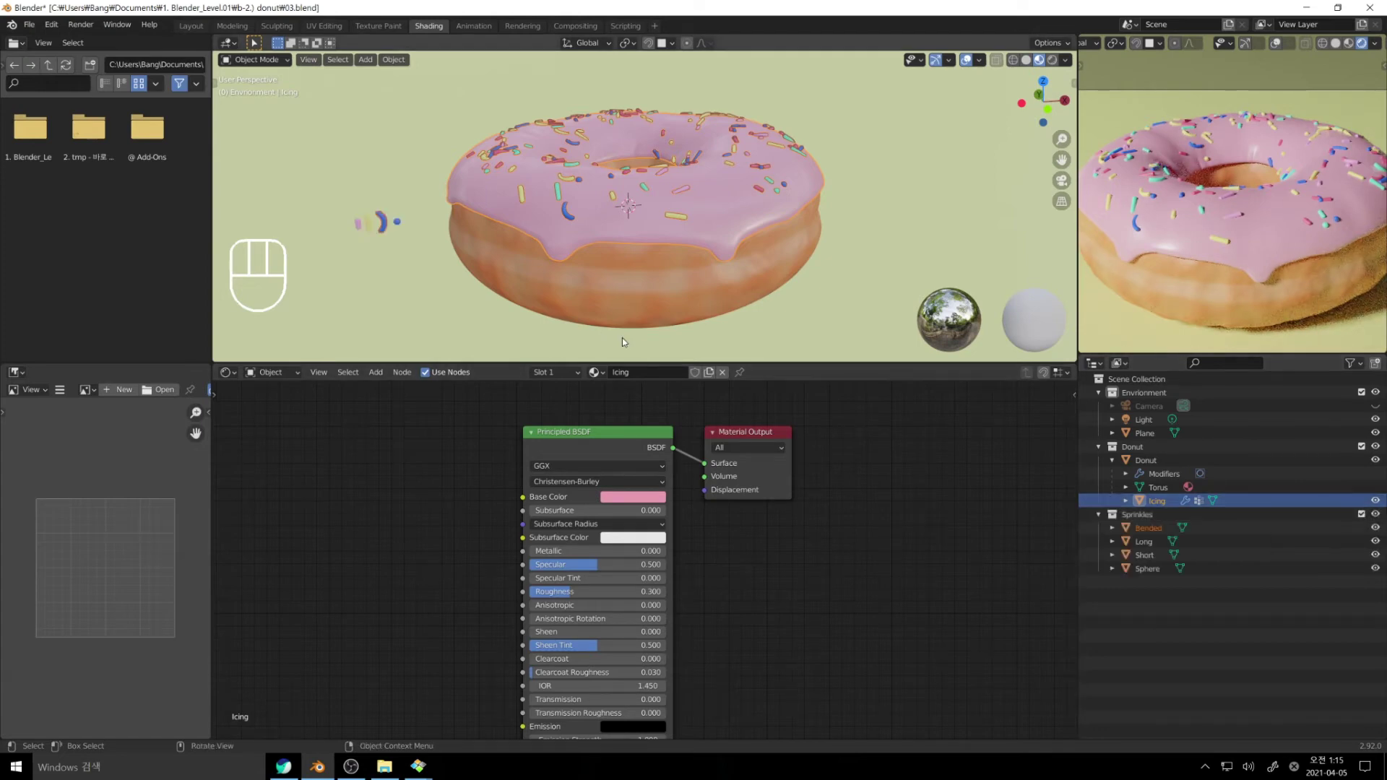
{"action": "left_click", "coordinate": [384, 229]}
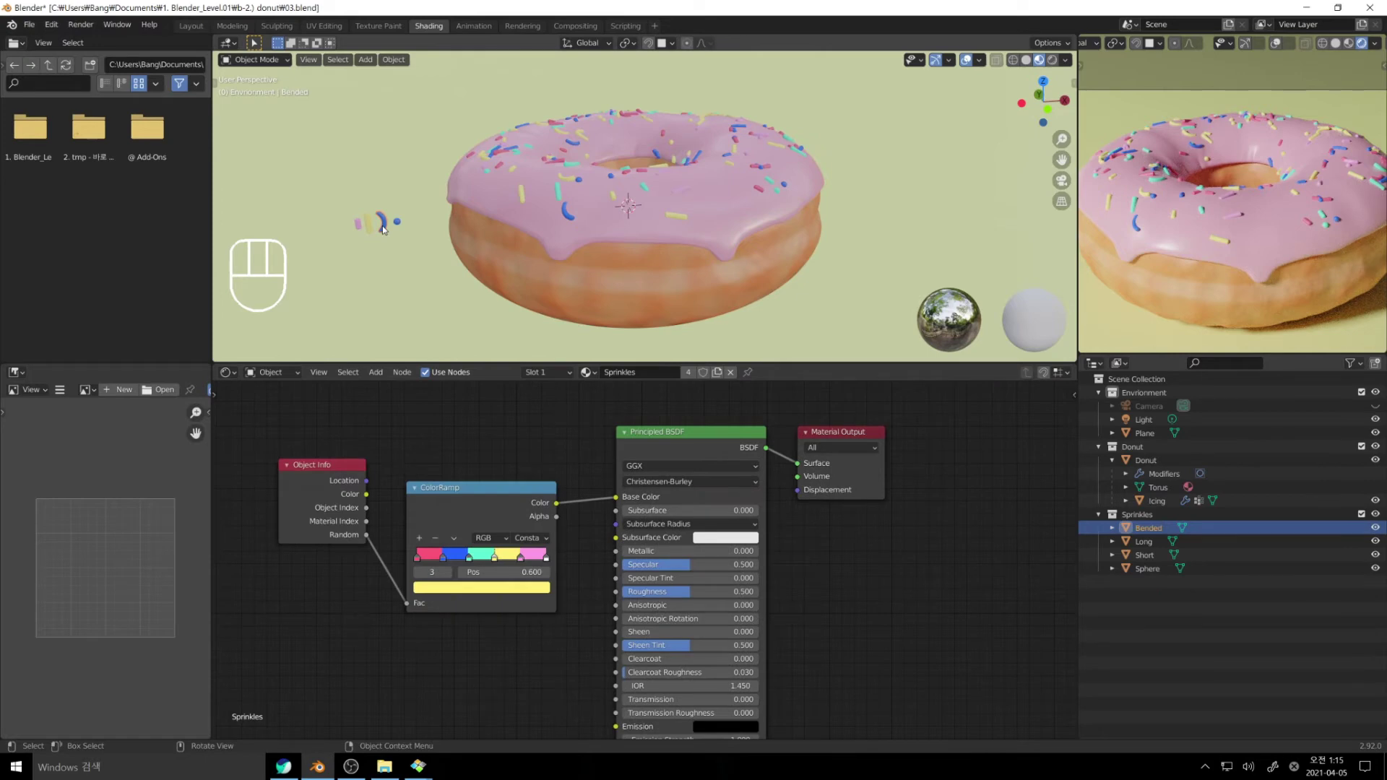
{"action": "left_click", "coordinate": [382, 226]}
{"action": "left_click", "coordinate": [383, 228]}
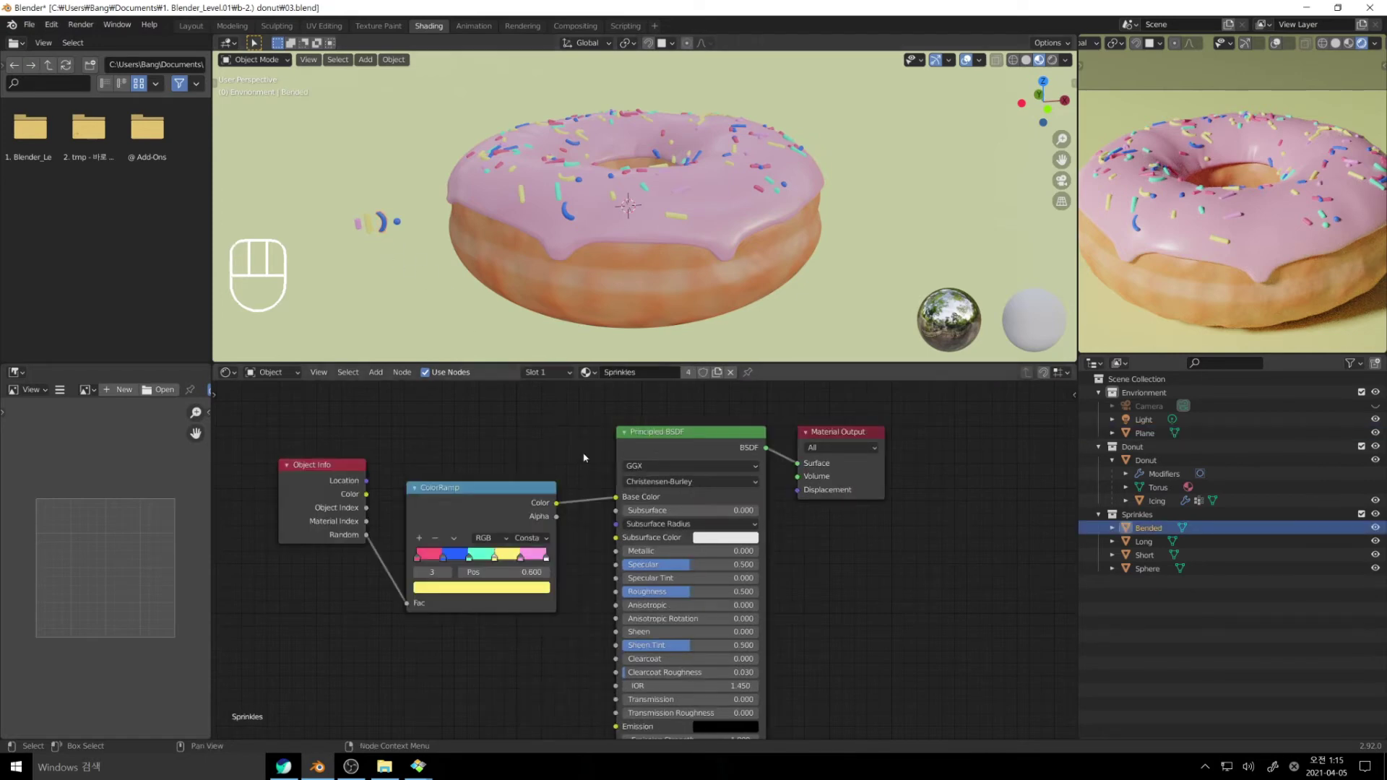
{"action": "left_click", "coordinate": [660, 591]}
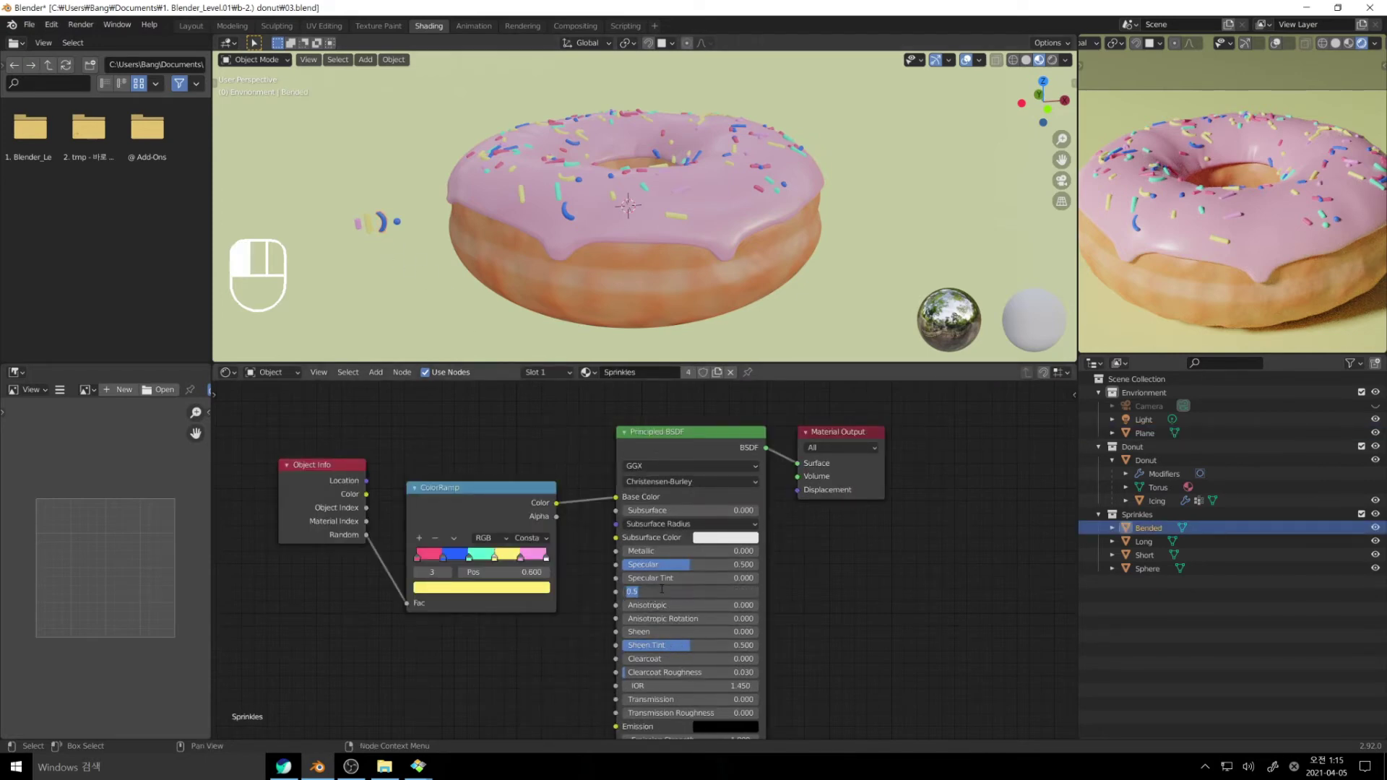
{"action": "type", "text": "0.3"}
{"action": "key", "text": "Return"}
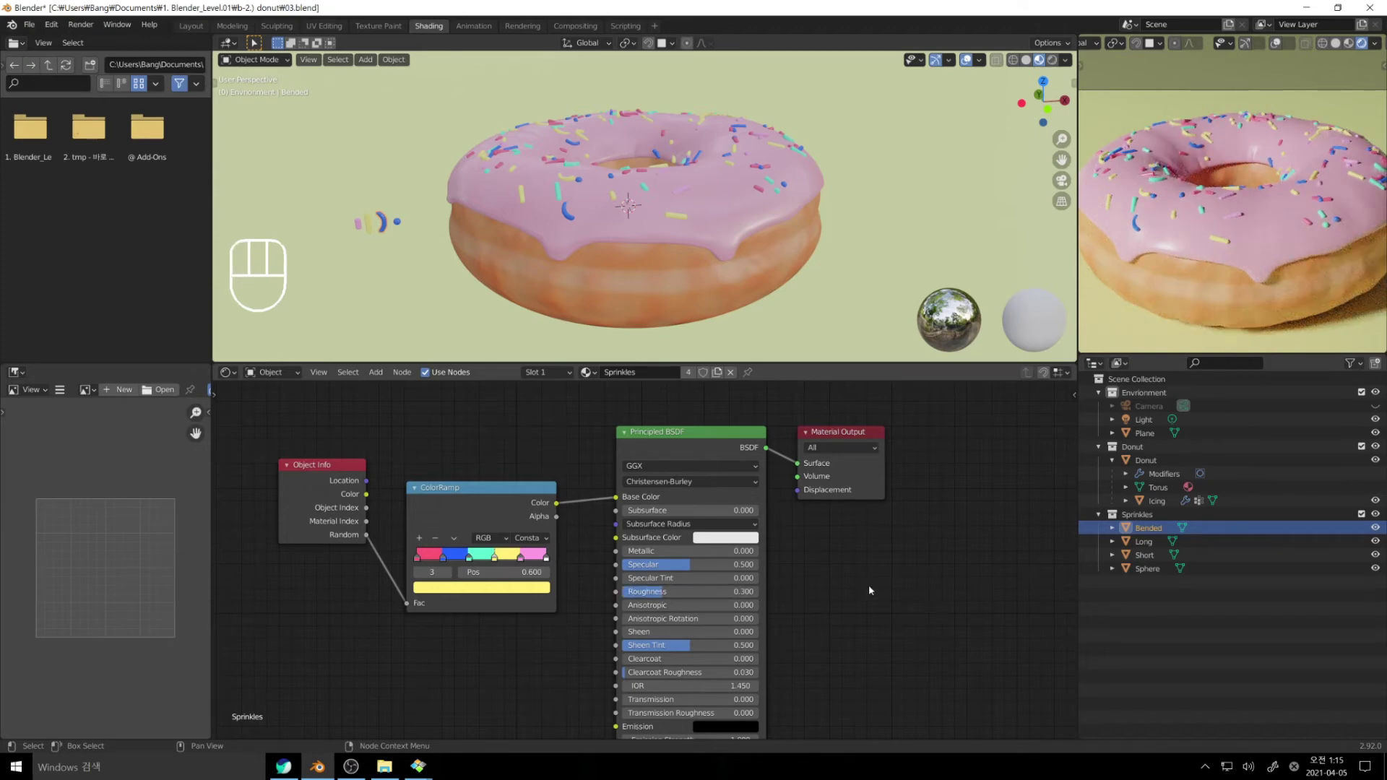
Step: Exclude the Sprinkles collection from the view layer, and bring up the donut body's material nodes
{"action": "left_click", "coordinate": [1361, 514]}
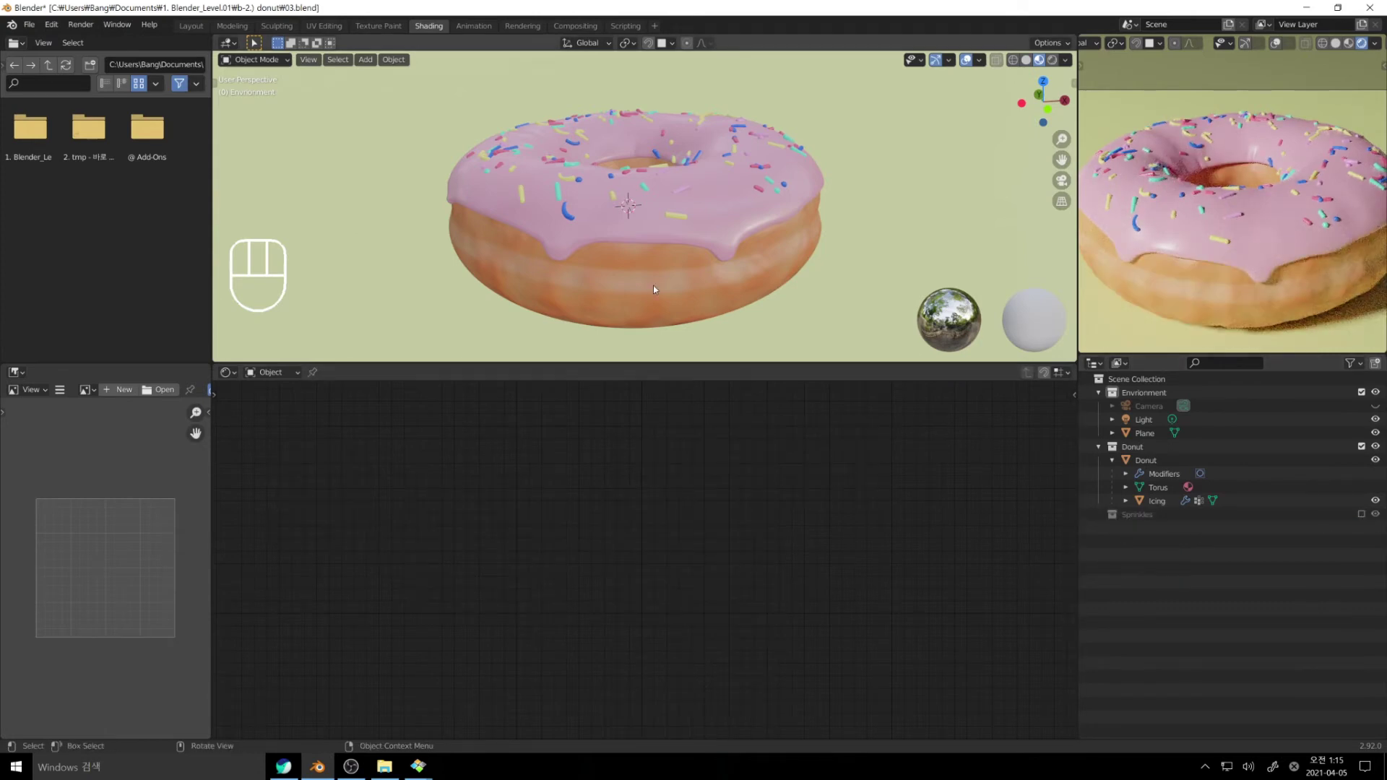
{"action": "middle_click_drag", "start_coordinate": [754, 413], "coordinate": [799, 444]}
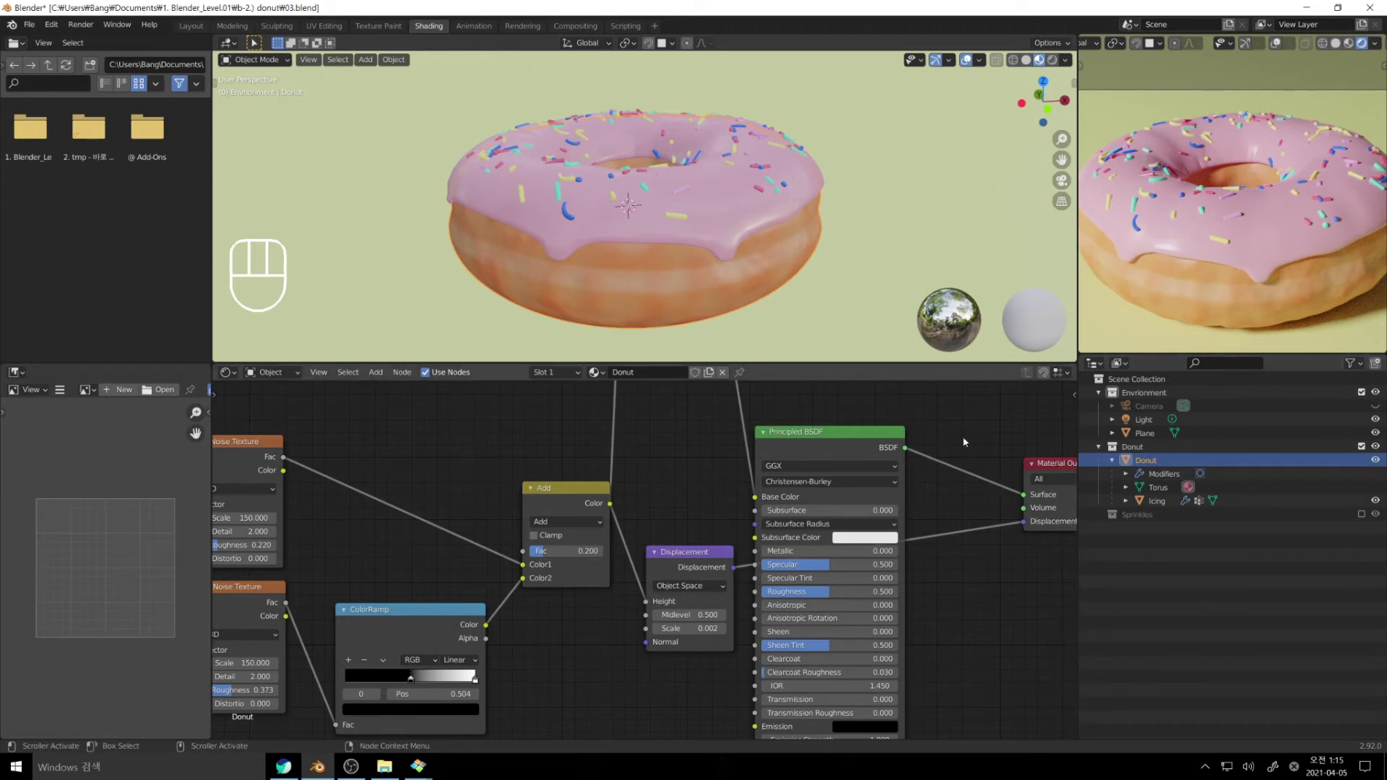
Step: Choose Slot 3 for the render result and render the scene into it
{"action": "key", "text": "F11"}
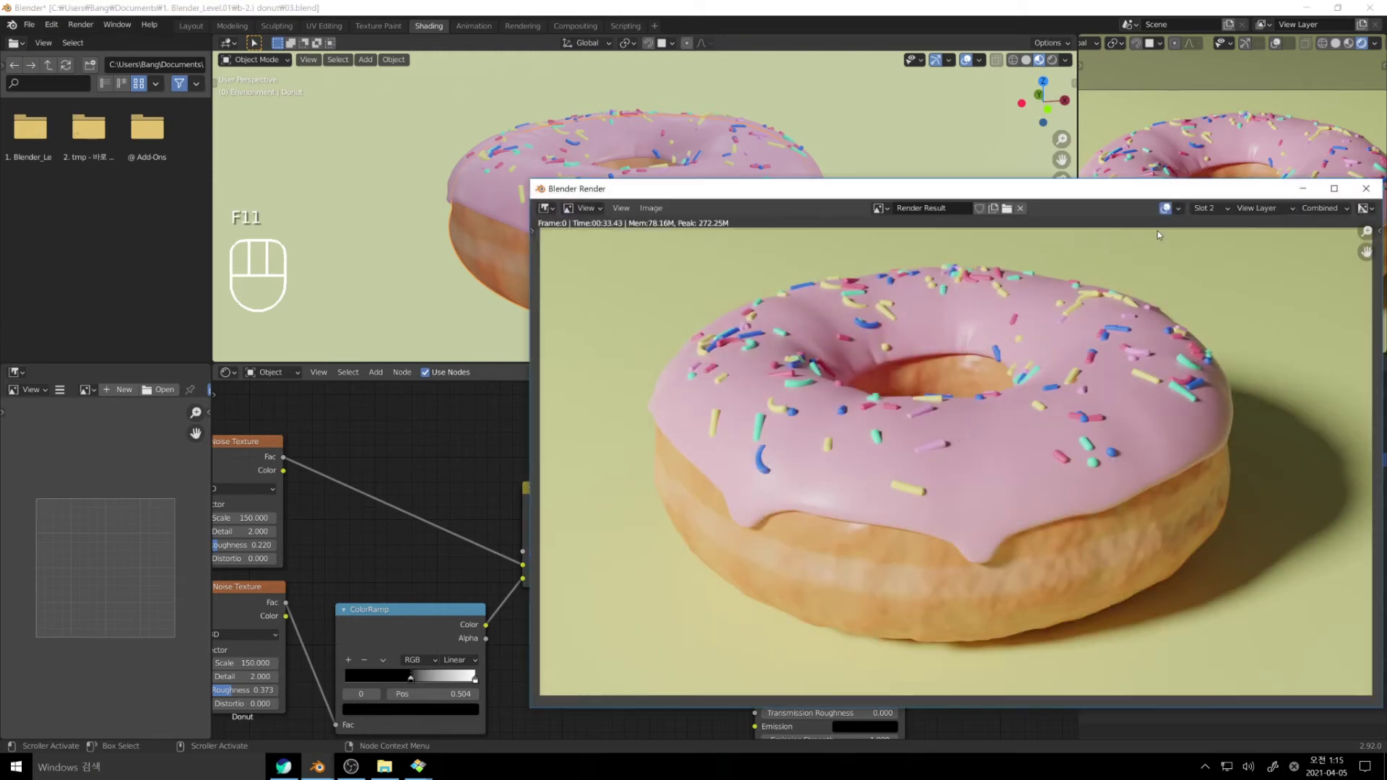
{"action": "left_click_drag", "start_coordinate": [1141, 189], "coordinate": [855, 142]}
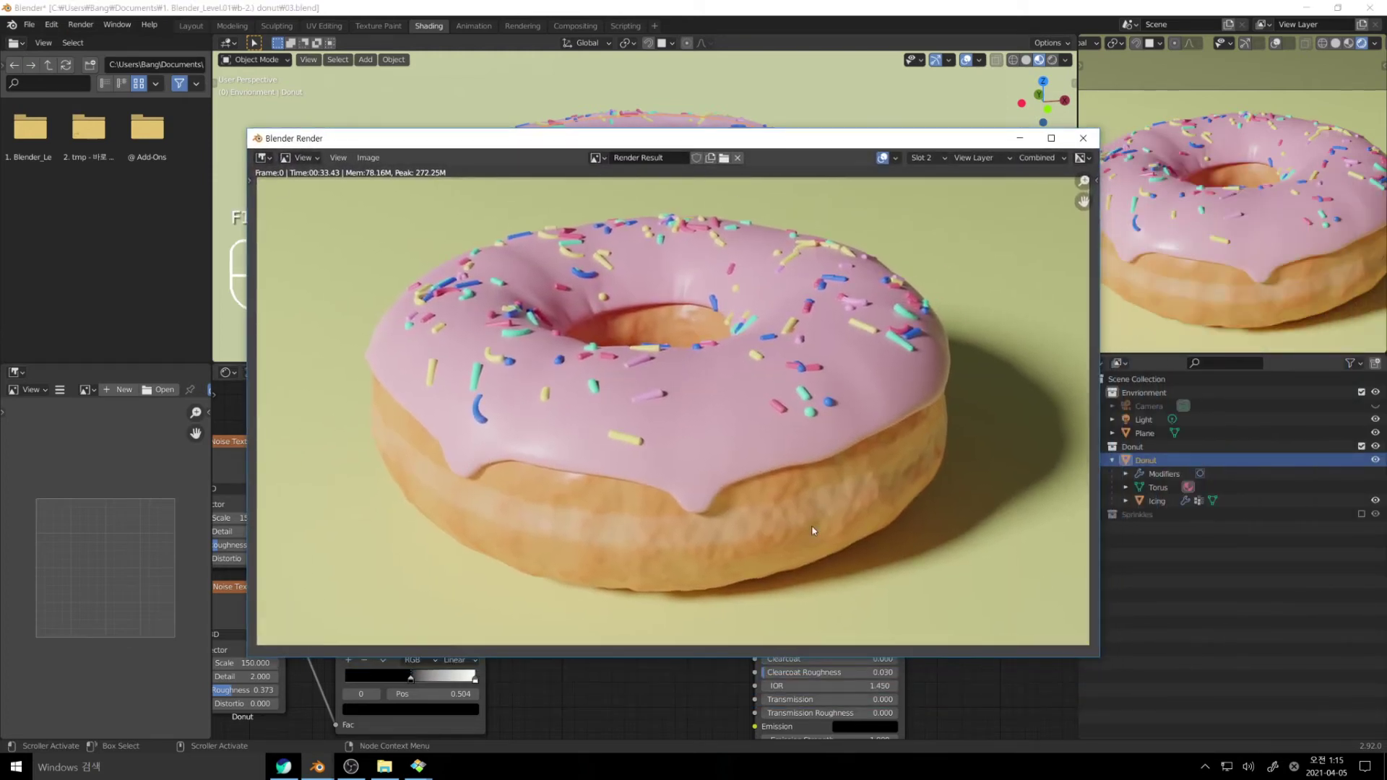
{"action": "left_click", "coordinate": [925, 158]}
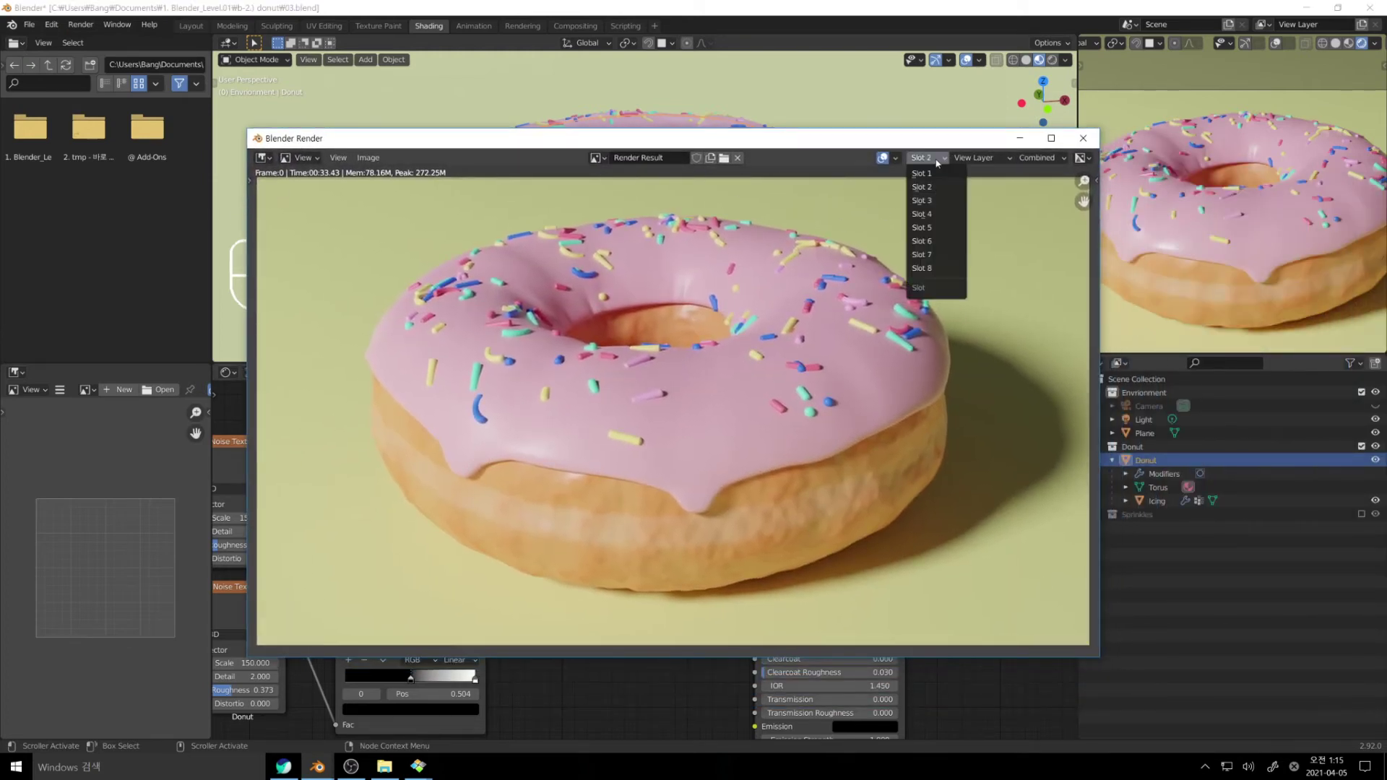
{"action": "left_click", "coordinate": [937, 201]}
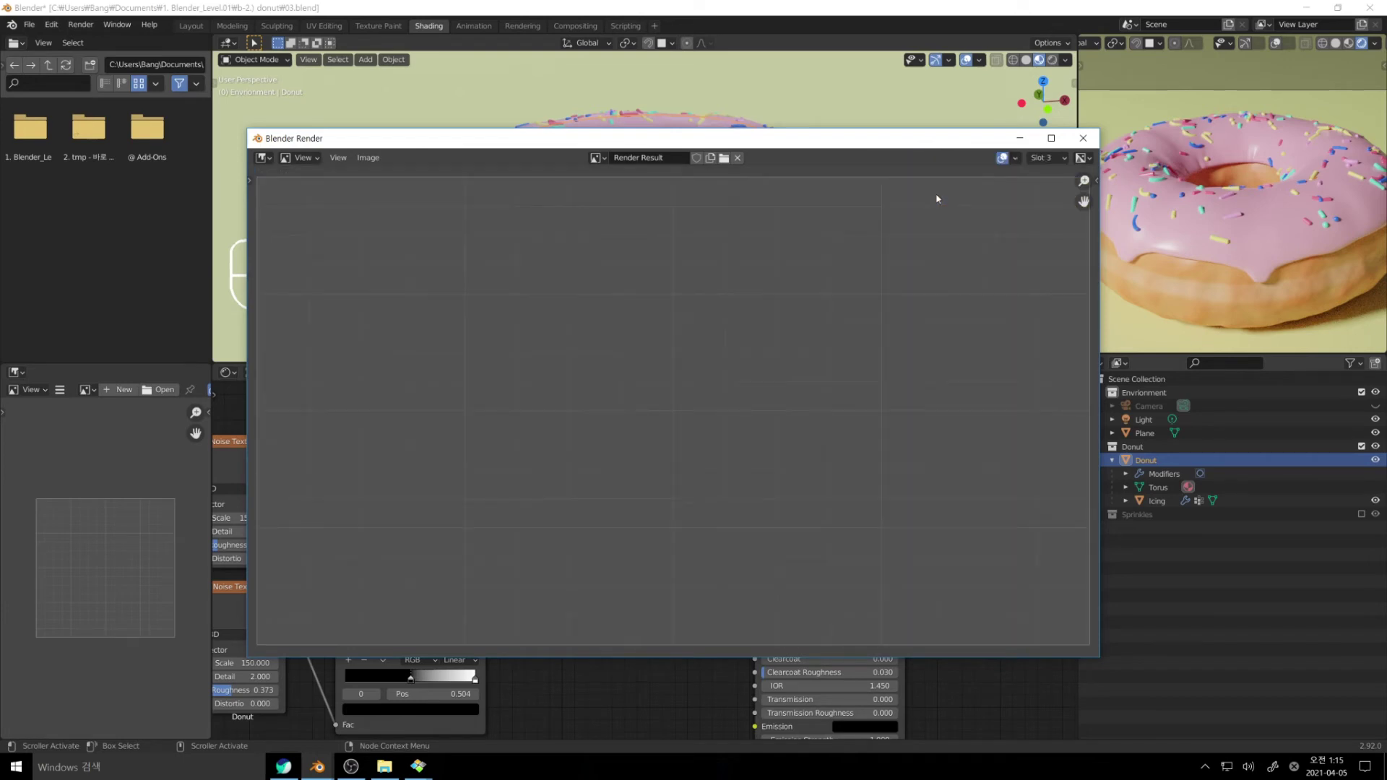
{"action": "key", "text": "Escape"}
{"action": "left_click", "coordinate": [865, 99]}
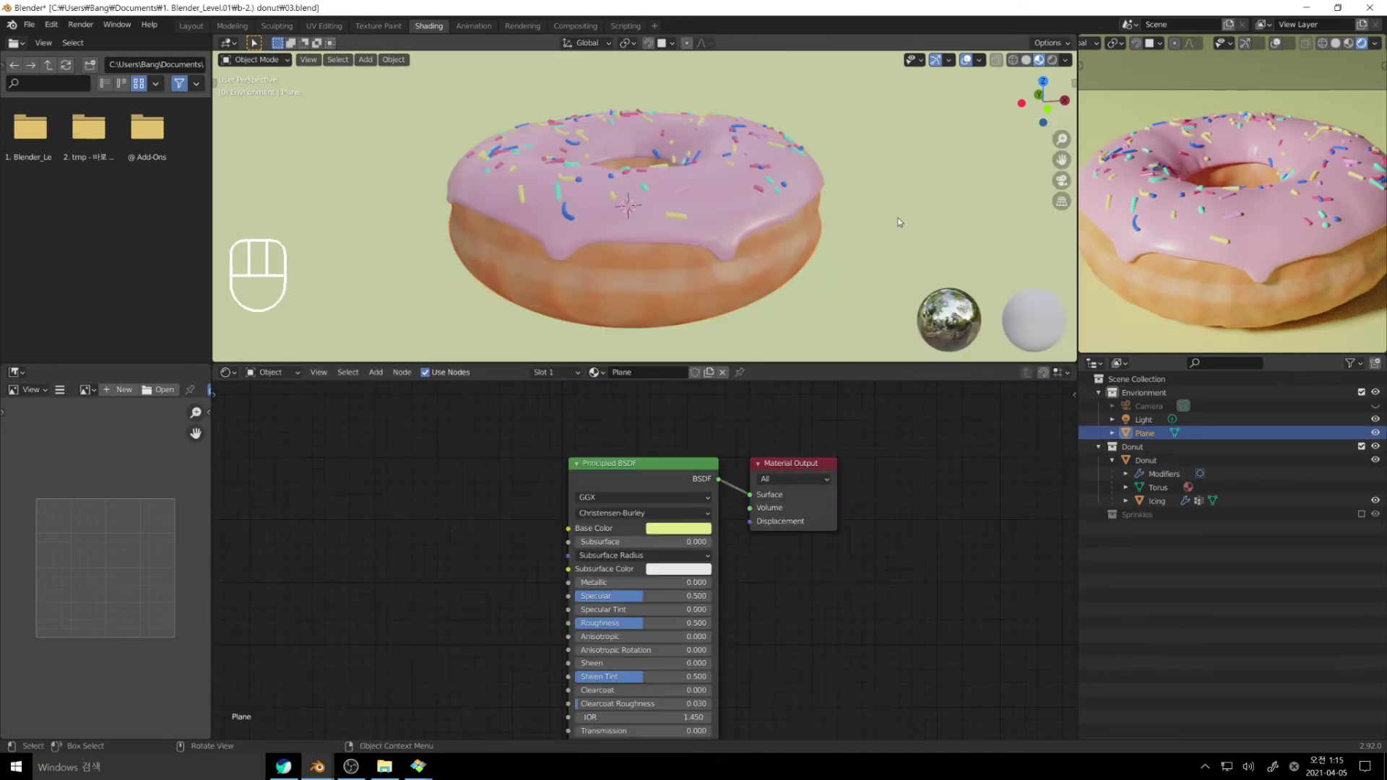
{"action": "key", "text": "F12"}
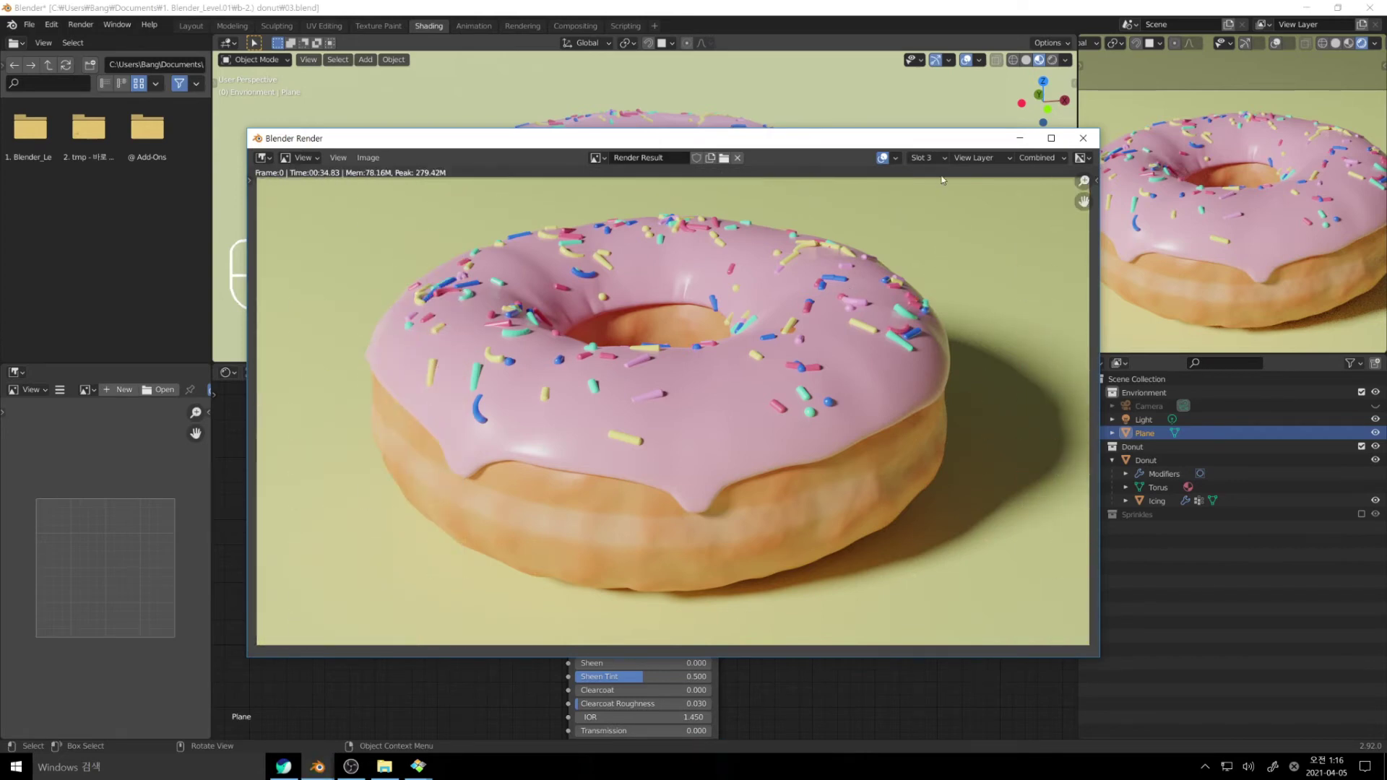
Step: Compare the donut renders in Slot 2 and Slot 3, examining the dough surface, and leave the render window
{"action": "left_click", "coordinate": [928, 157]}
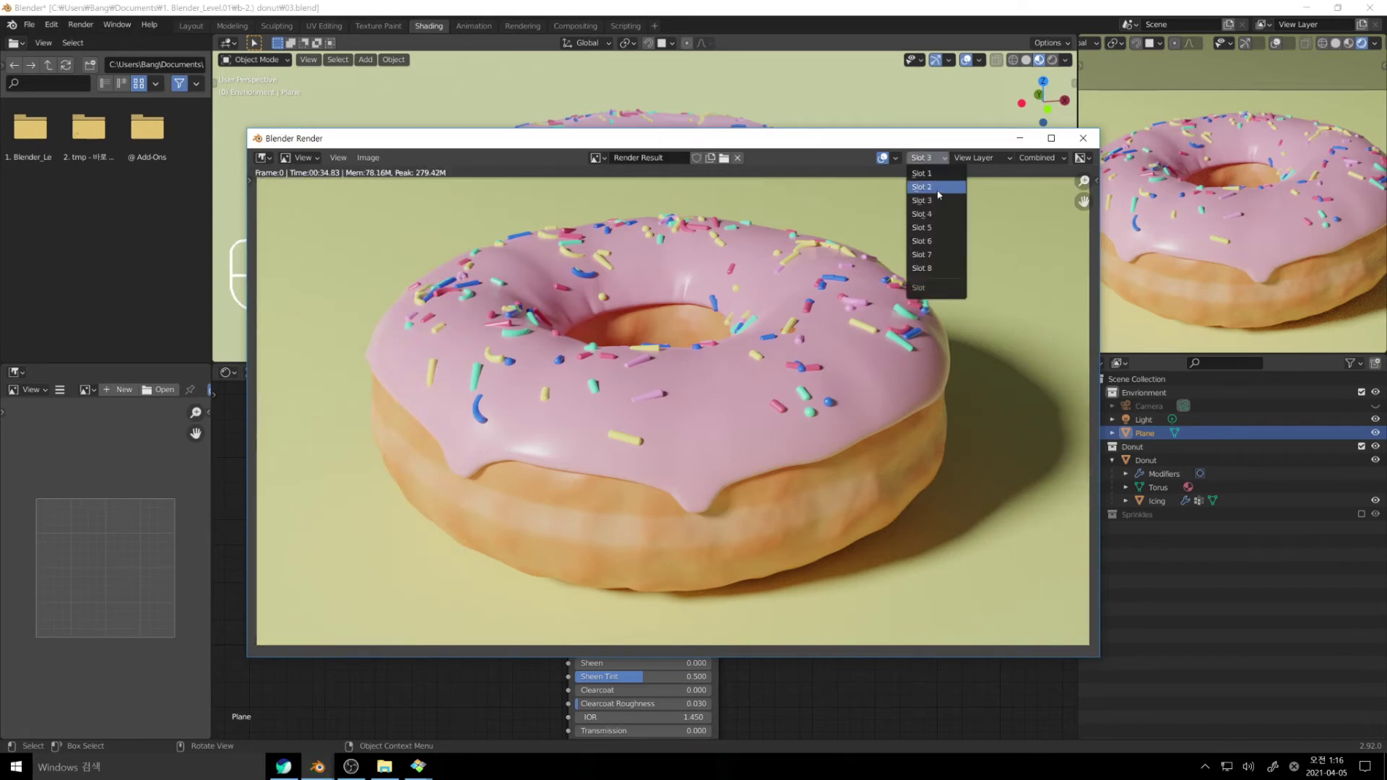
{"action": "left_click", "coordinate": [936, 188]}
{"action": "left_click", "coordinate": [925, 157]}
{"action": "left_click", "coordinate": [929, 202]}
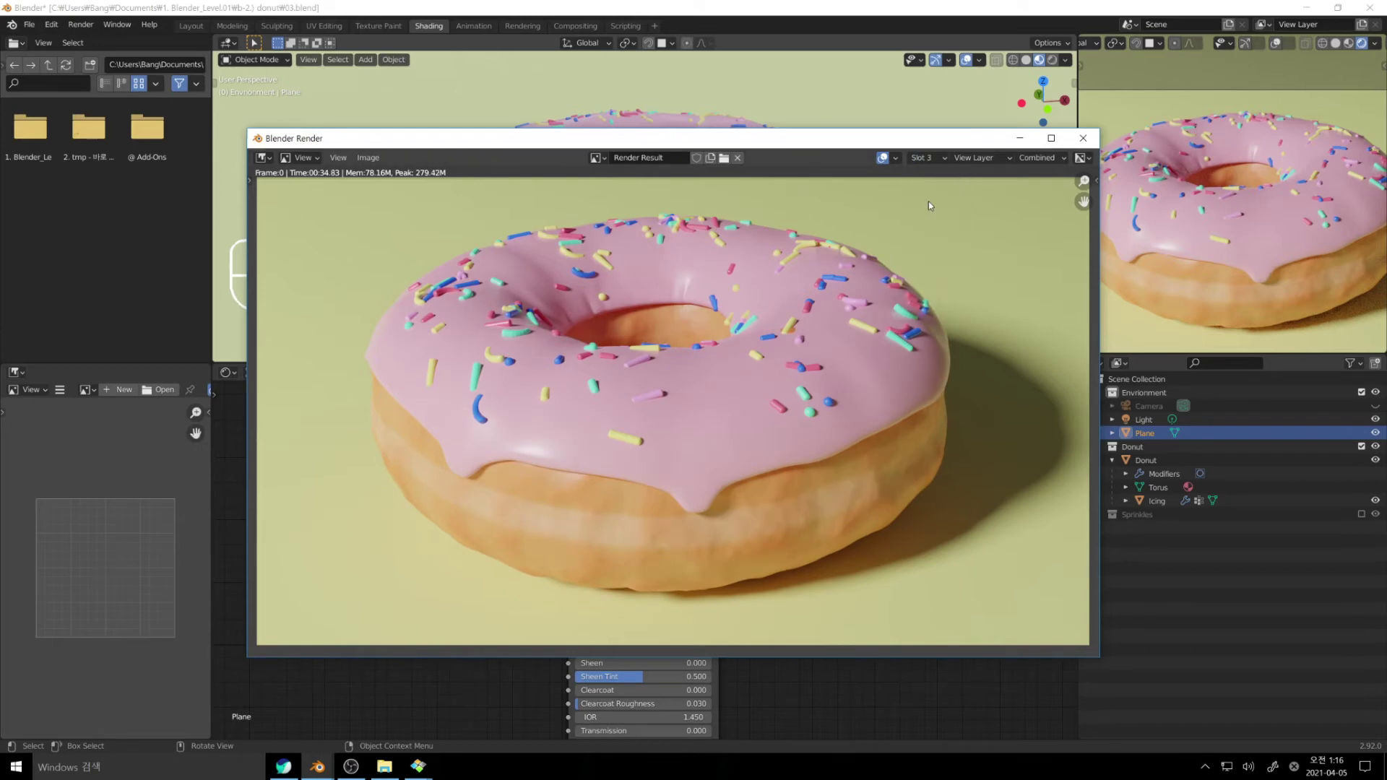
{"action": "left_click", "coordinate": [925, 157]}
{"action": "left_click", "coordinate": [934, 189]}
{"action": "left_click", "coordinate": [927, 157]}
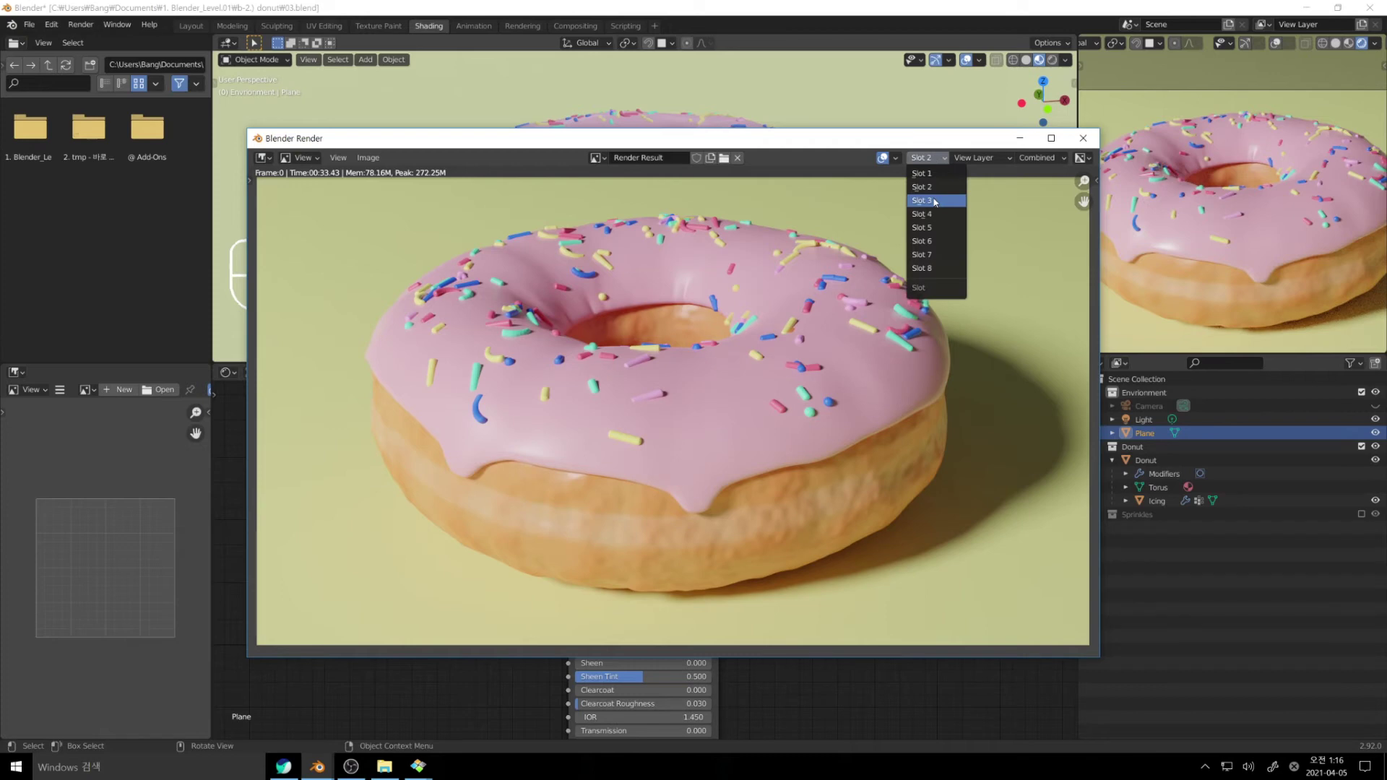
{"action": "left_click", "coordinate": [934, 202]}
{"action": "left_click", "coordinate": [924, 157]}
{"action": "left_click", "coordinate": [933, 202]}
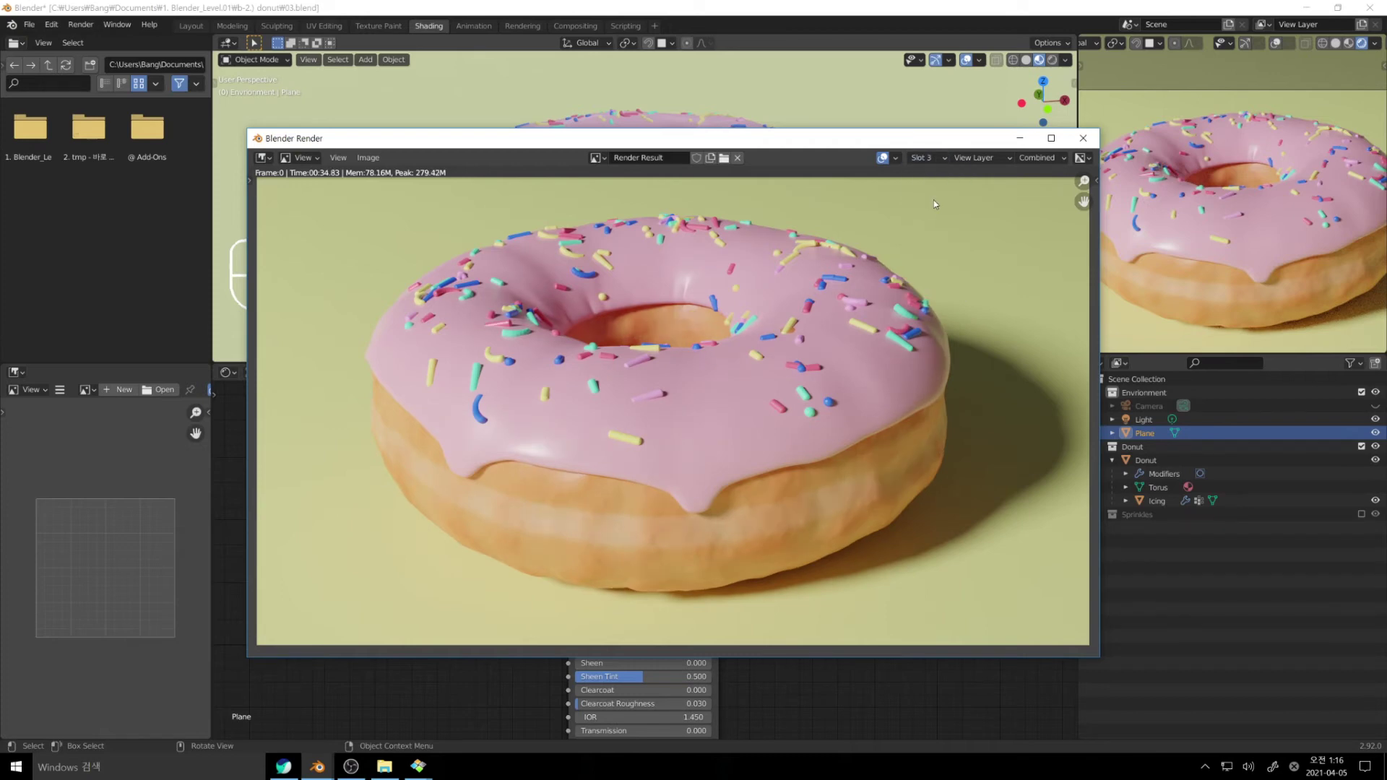
{"action": "left_click", "coordinate": [833, 10]}
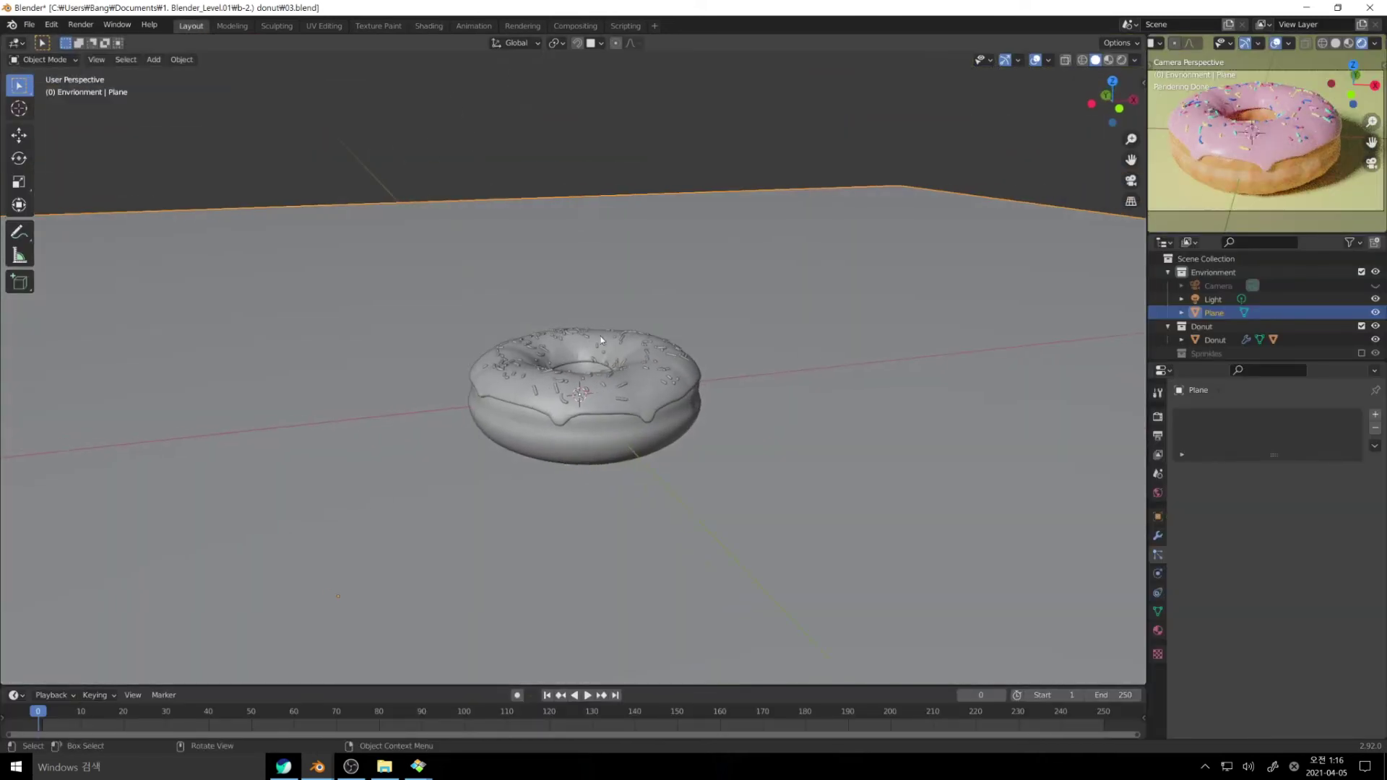
Step: Enable the Sprinkles collection and apply Shade Smooth to the short source sprinkle beside the donut
{"action": "scroll", "coordinate": [404, 433], "scroll_direction": "up", "scroll_amount": 6}
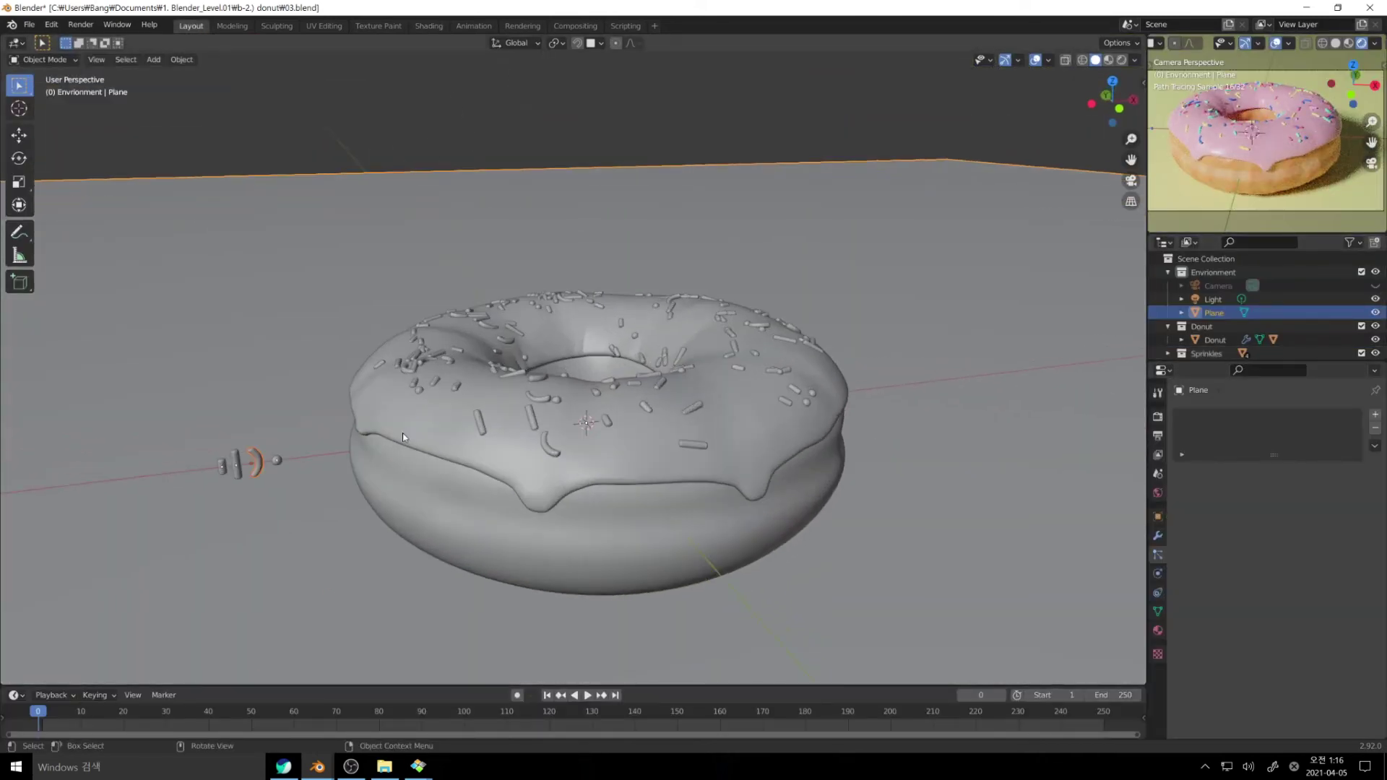
{"action": "middle_click_drag", "start_coordinate": [704, 383], "coordinate": [820, 371], "text": "shift"}
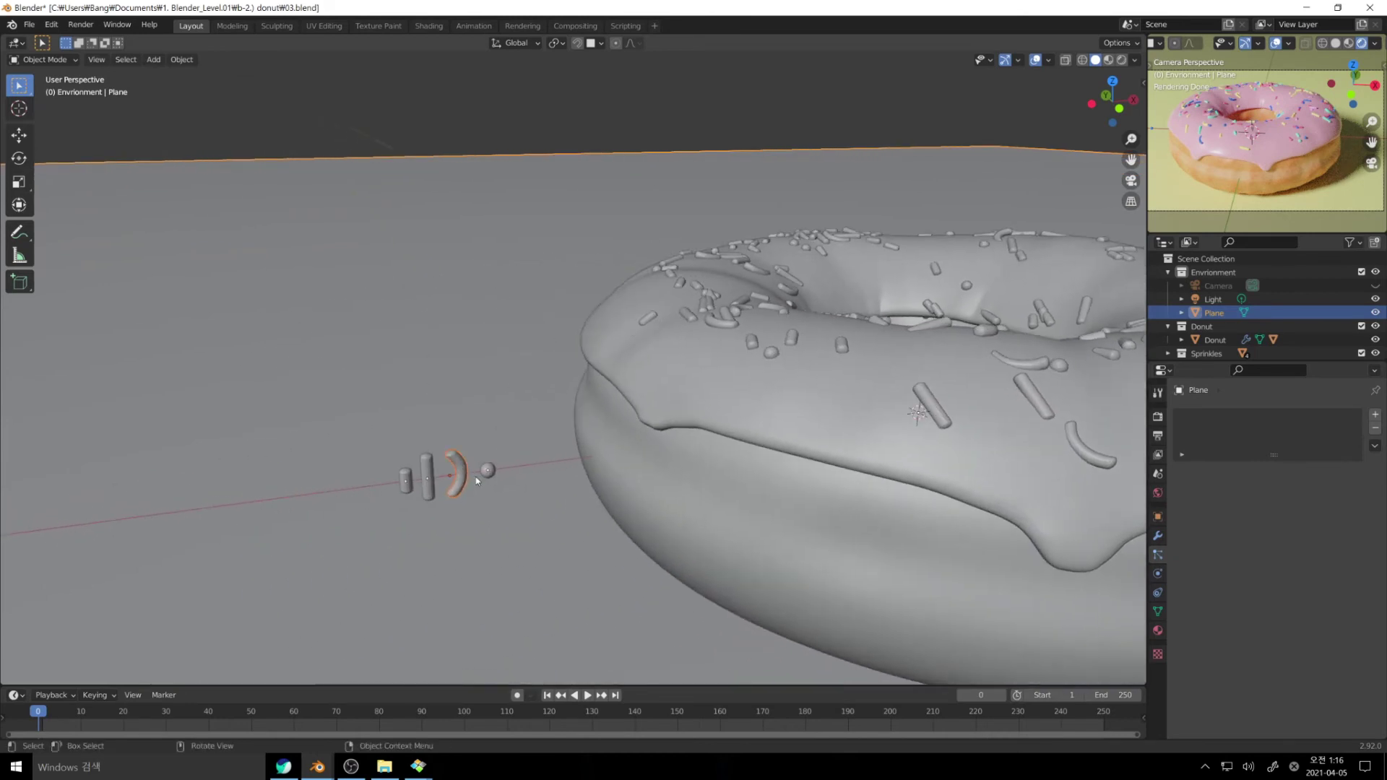
{"action": "scroll", "coordinate": [424, 499], "scroll_direction": "up", "scroll_amount": 3}
{"action": "middle_click_drag", "start_coordinate": [424, 499], "coordinate": [441, 446], "text": "shift"}
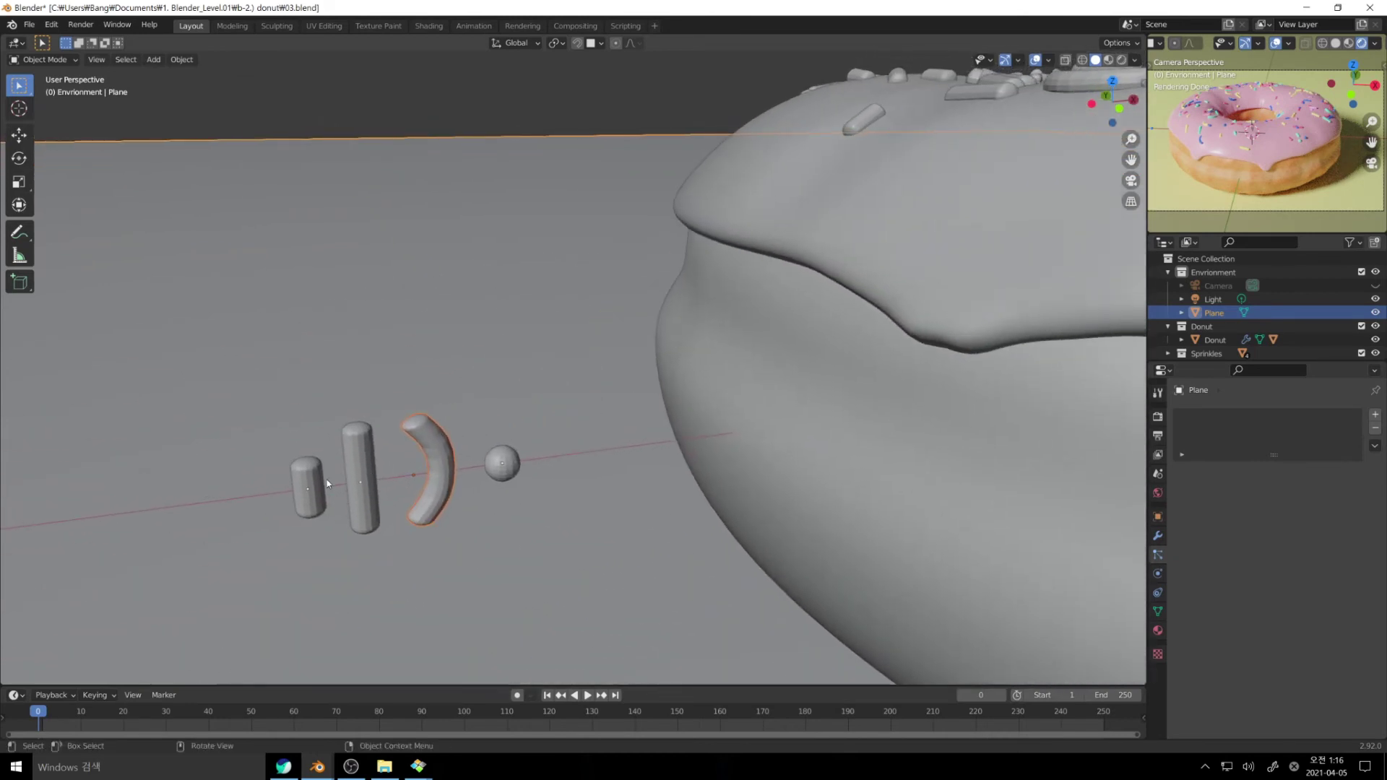
{"action": "left_click", "coordinate": [309, 481]}
{"action": "right_click", "coordinate": [316, 474]}
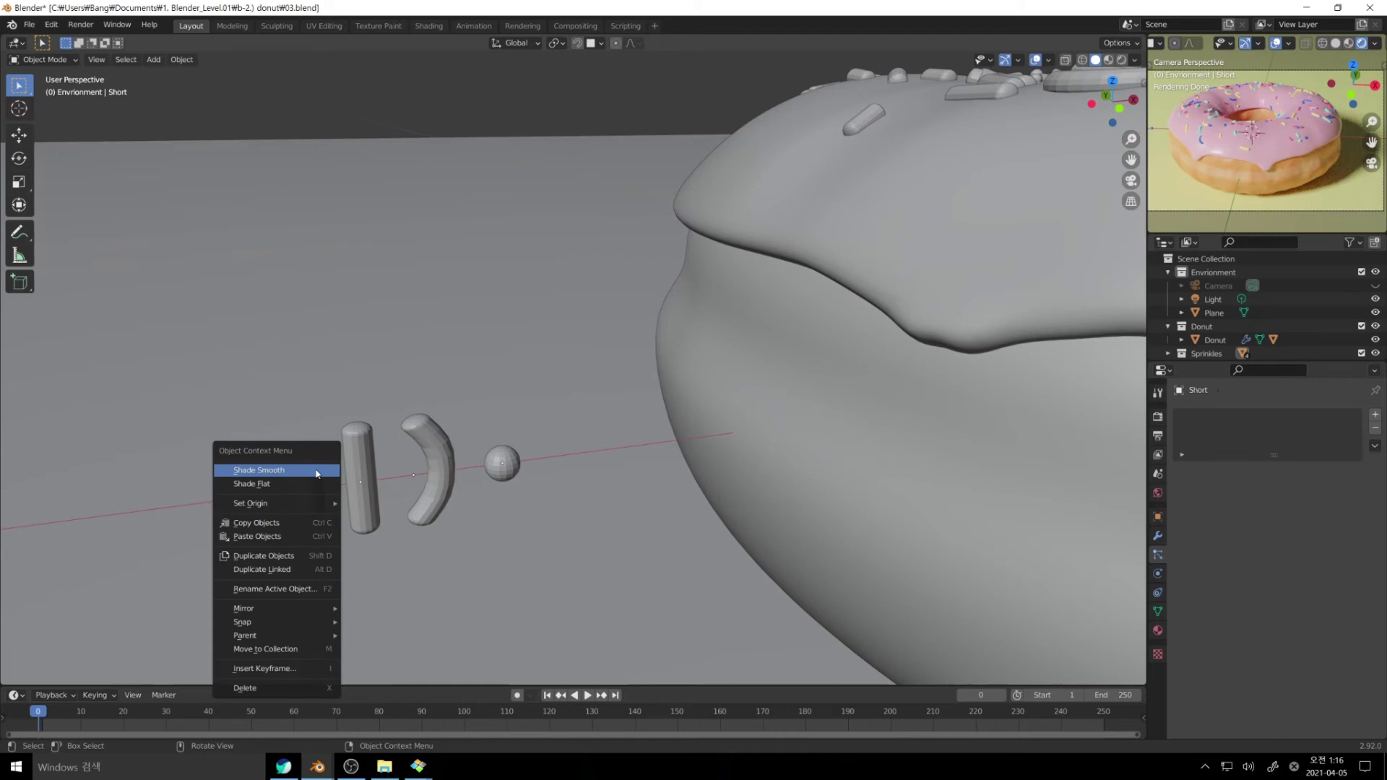
{"action": "left_click", "coordinate": [234, 470]}
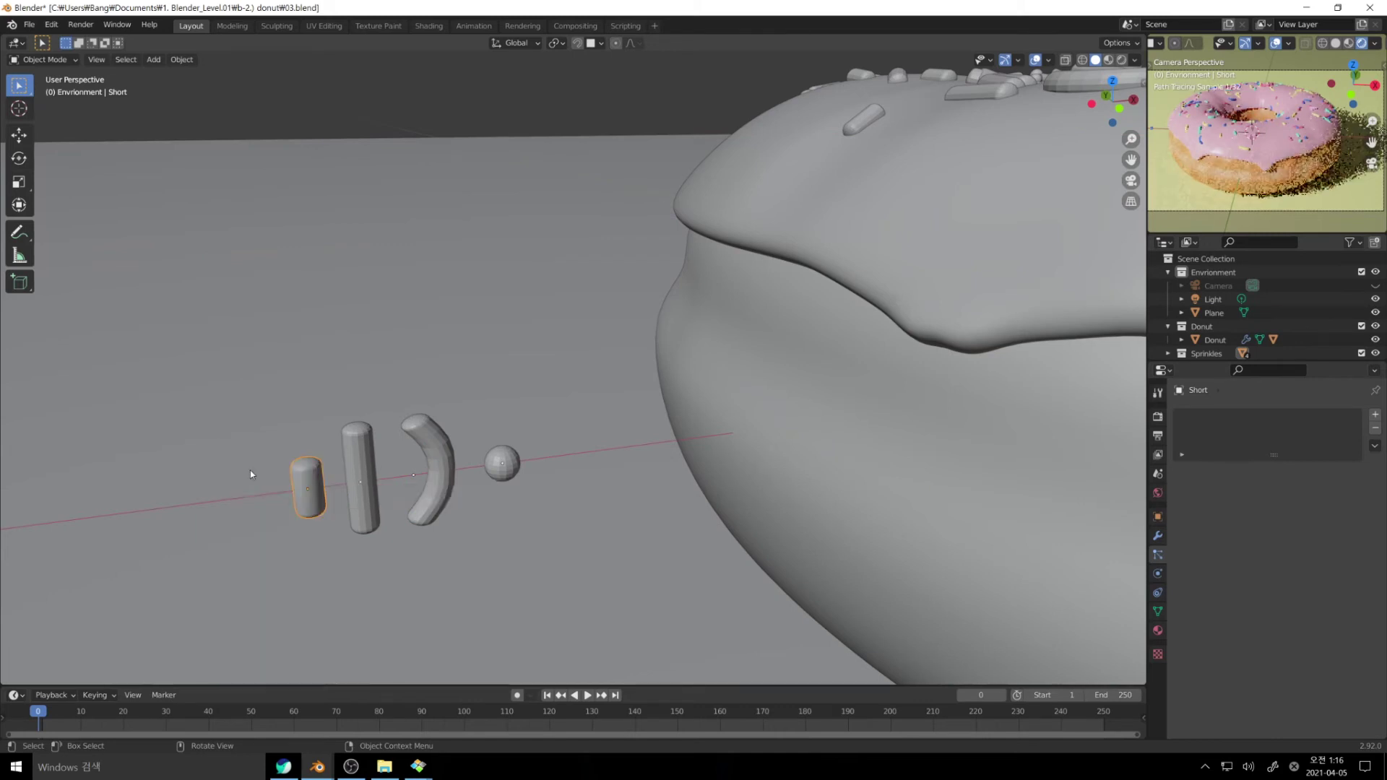
Step: Apply Shade Smooth to the long, bent and spherical source sprinkles
{"action": "left_click", "coordinate": [353, 473]}
{"action": "right_click", "coordinate": [354, 473]}
{"action": "left_click", "coordinate": [354, 471]}
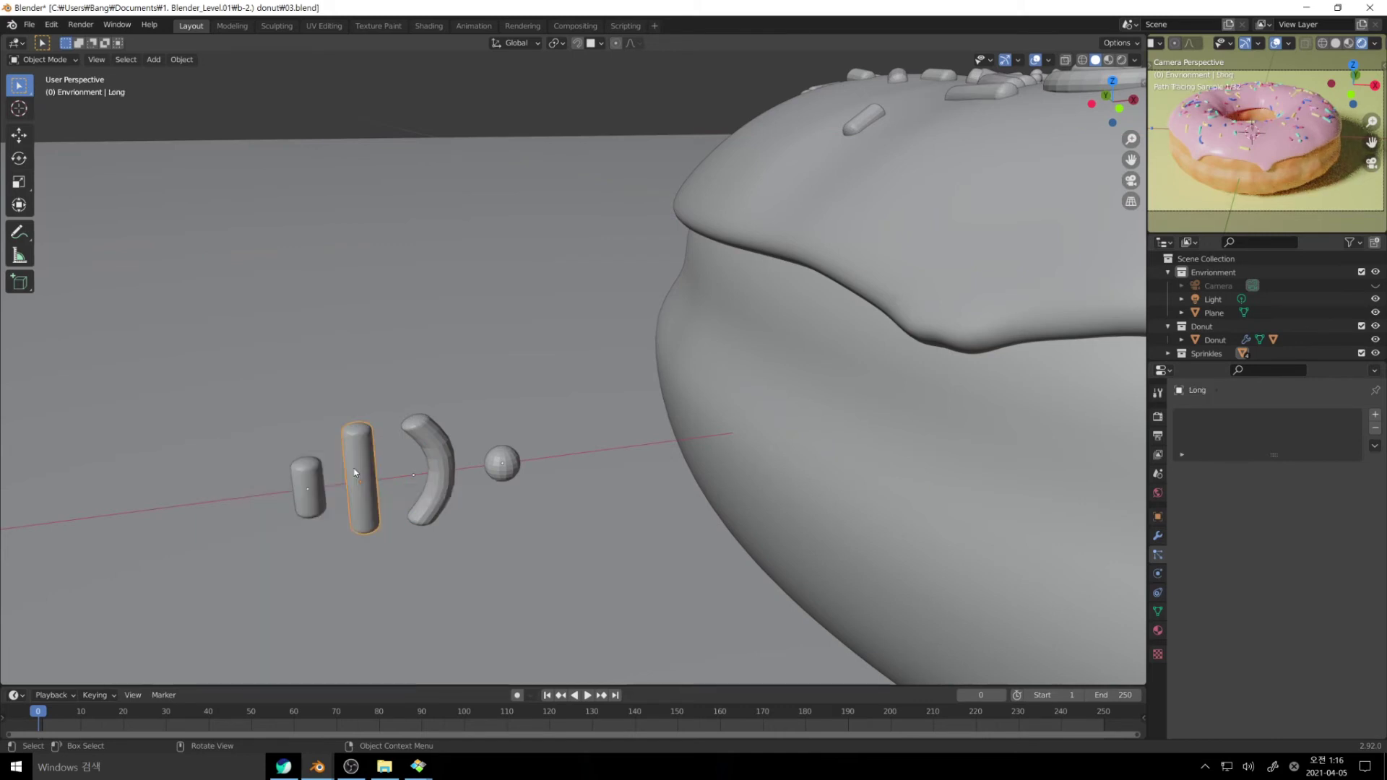
{"action": "left_click", "coordinate": [434, 451]}
{"action": "right_click", "coordinate": [440, 448]}
{"action": "left_click", "coordinate": [439, 445]}
{"action": "left_click", "coordinate": [500, 458]}
{"action": "right_click", "coordinate": [500, 458]}
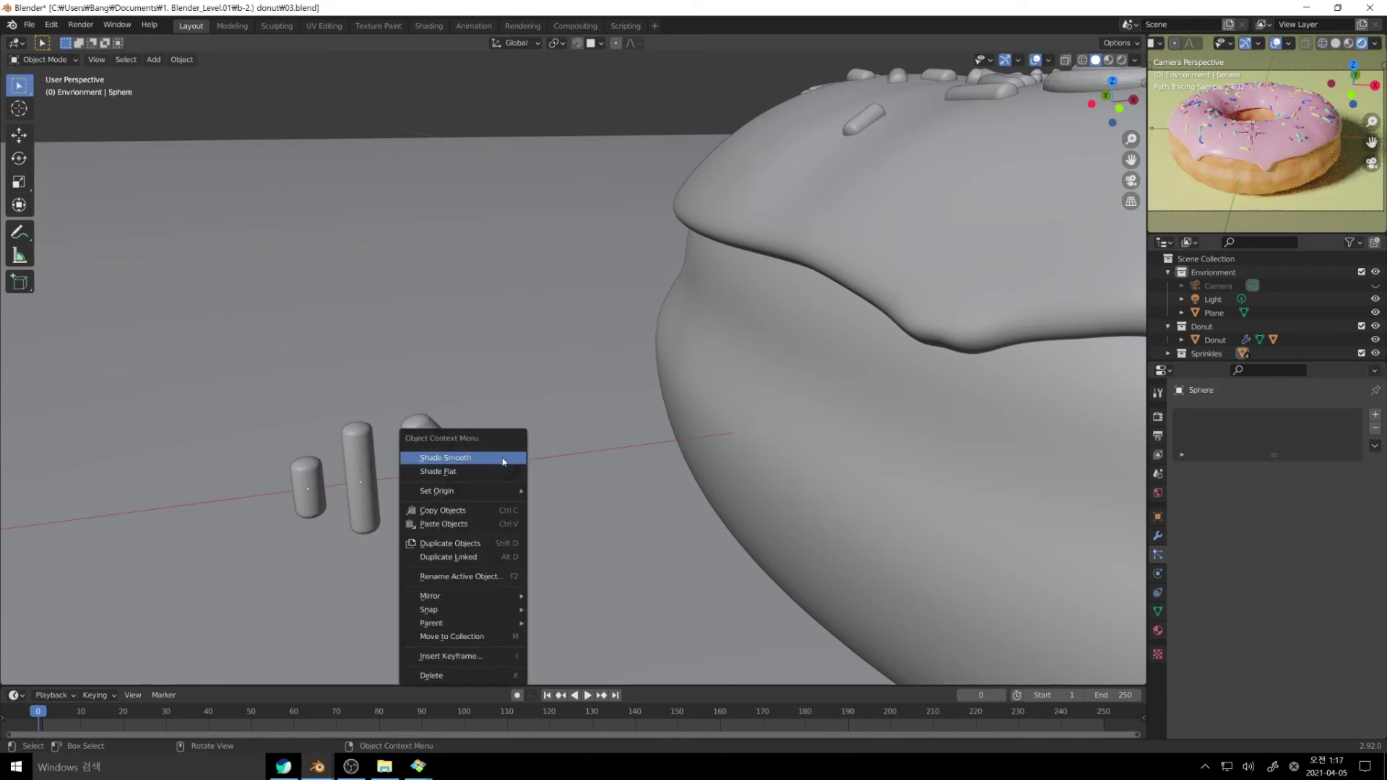
{"action": "left_click", "coordinate": [500, 457]}
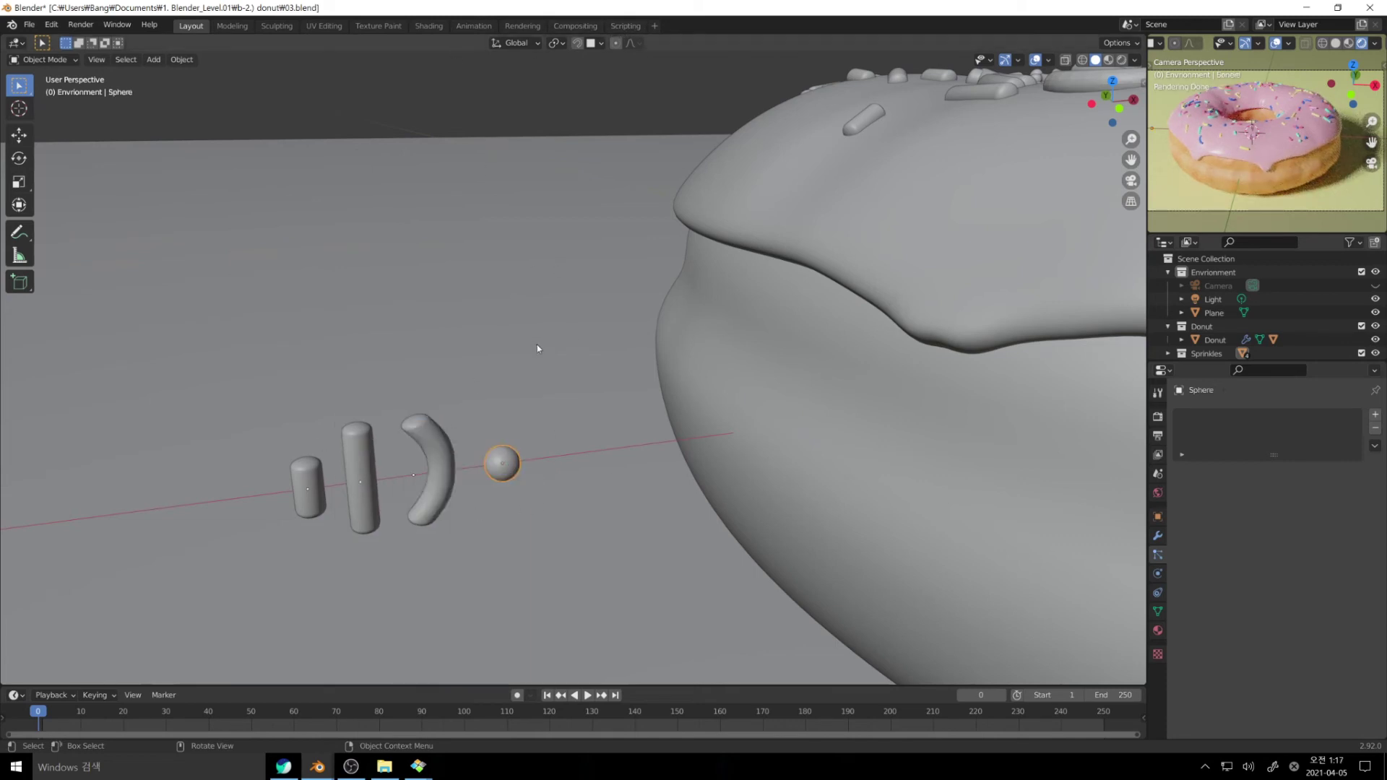
Step: Choose Slot 4 for the render result and render the scene with the smooth-shaded sprinkles into it
{"action": "key", "text": "F11"}
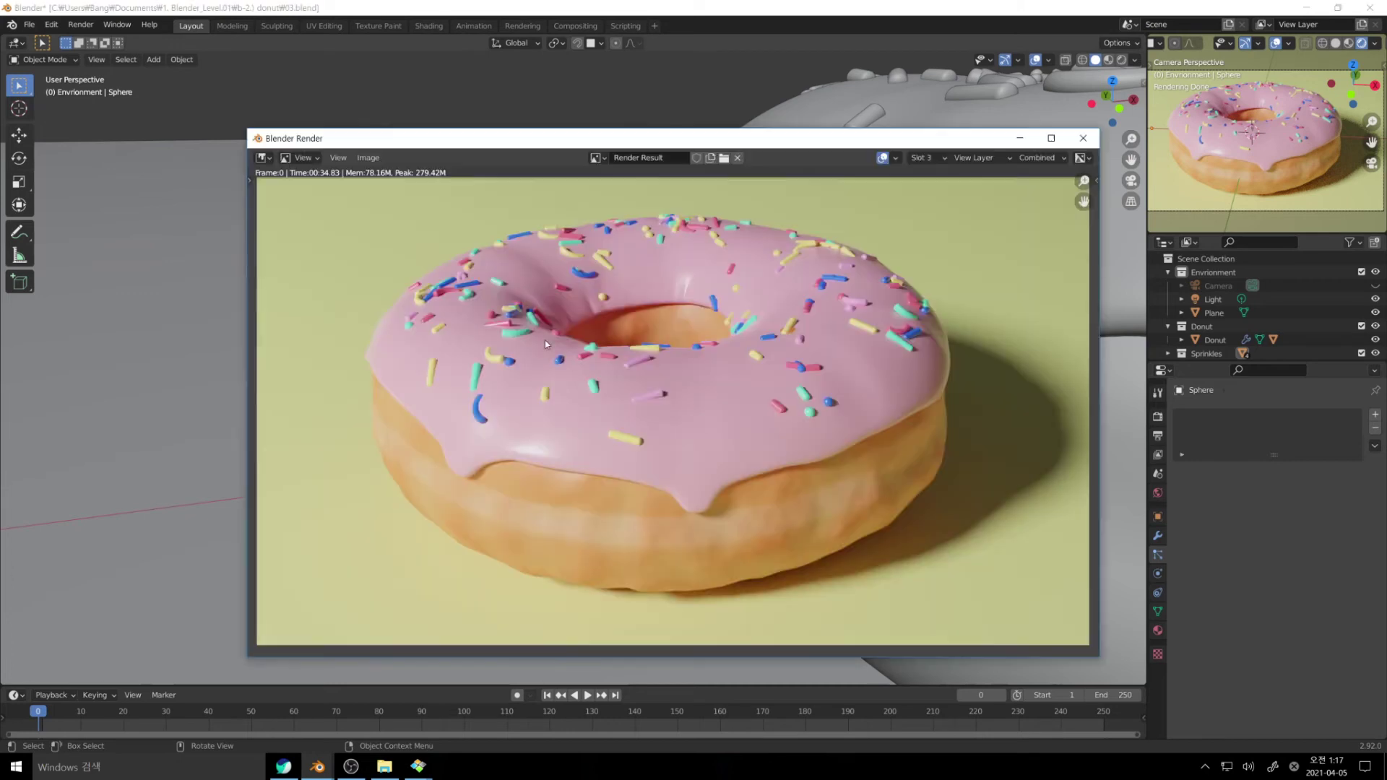
{"action": "left_click", "coordinate": [925, 157]}
{"action": "left_click", "coordinate": [938, 215]}
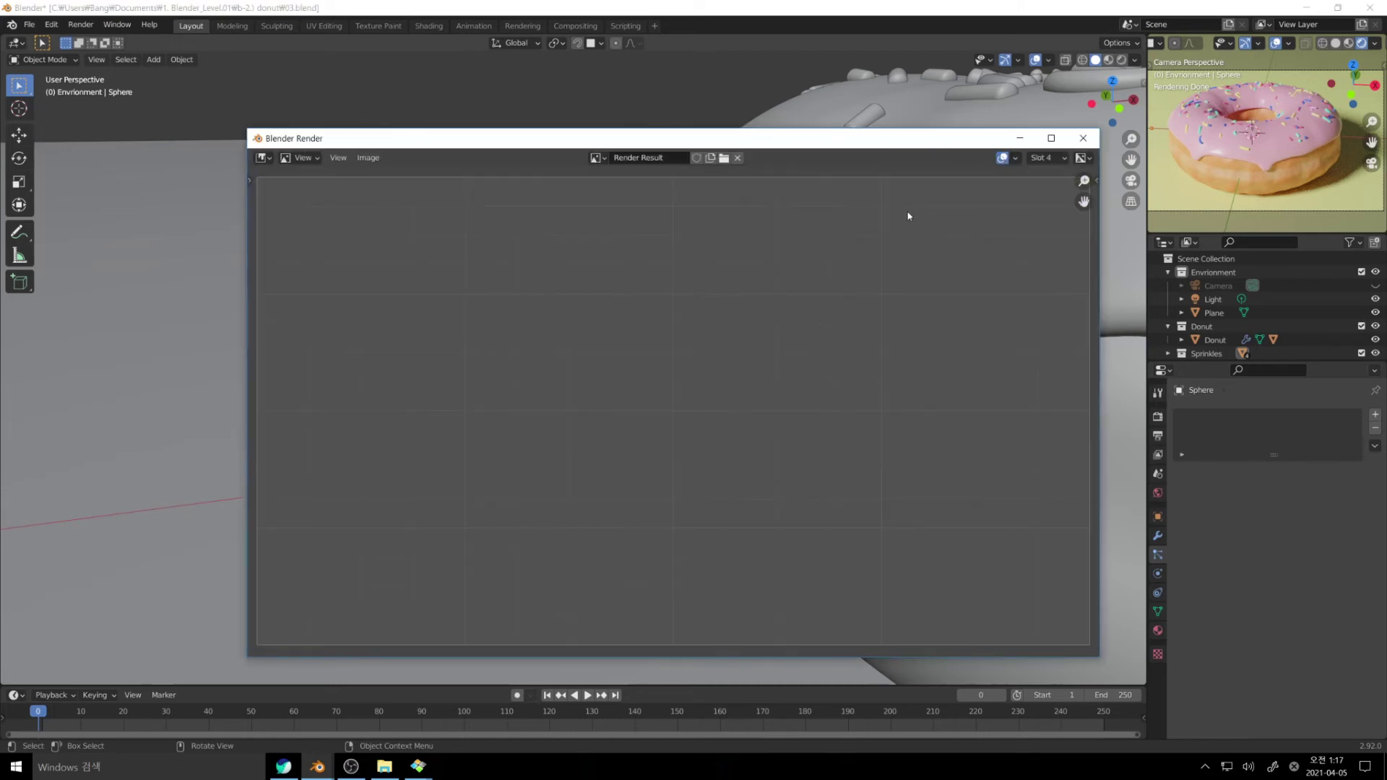
{"action": "key", "text": "Escape"}
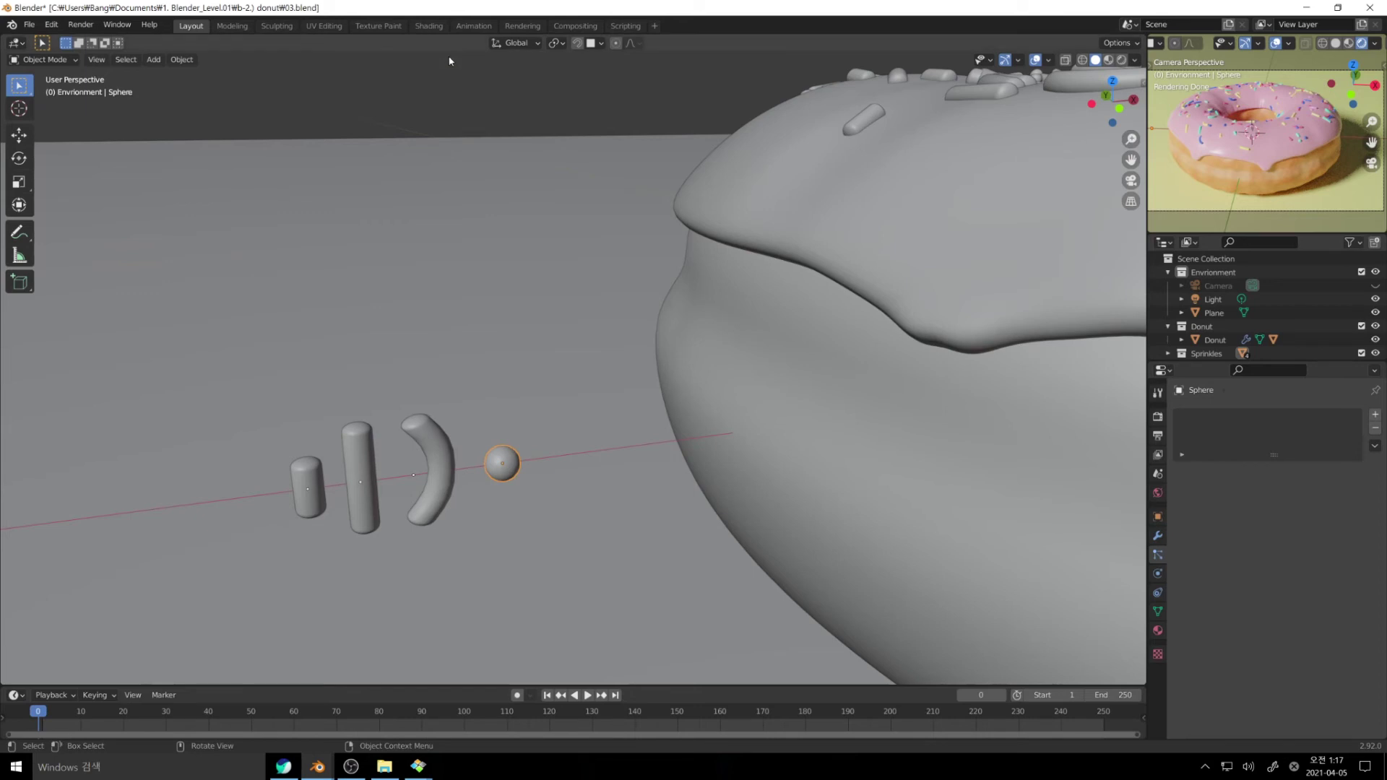
{"action": "key", "text": "F12"}
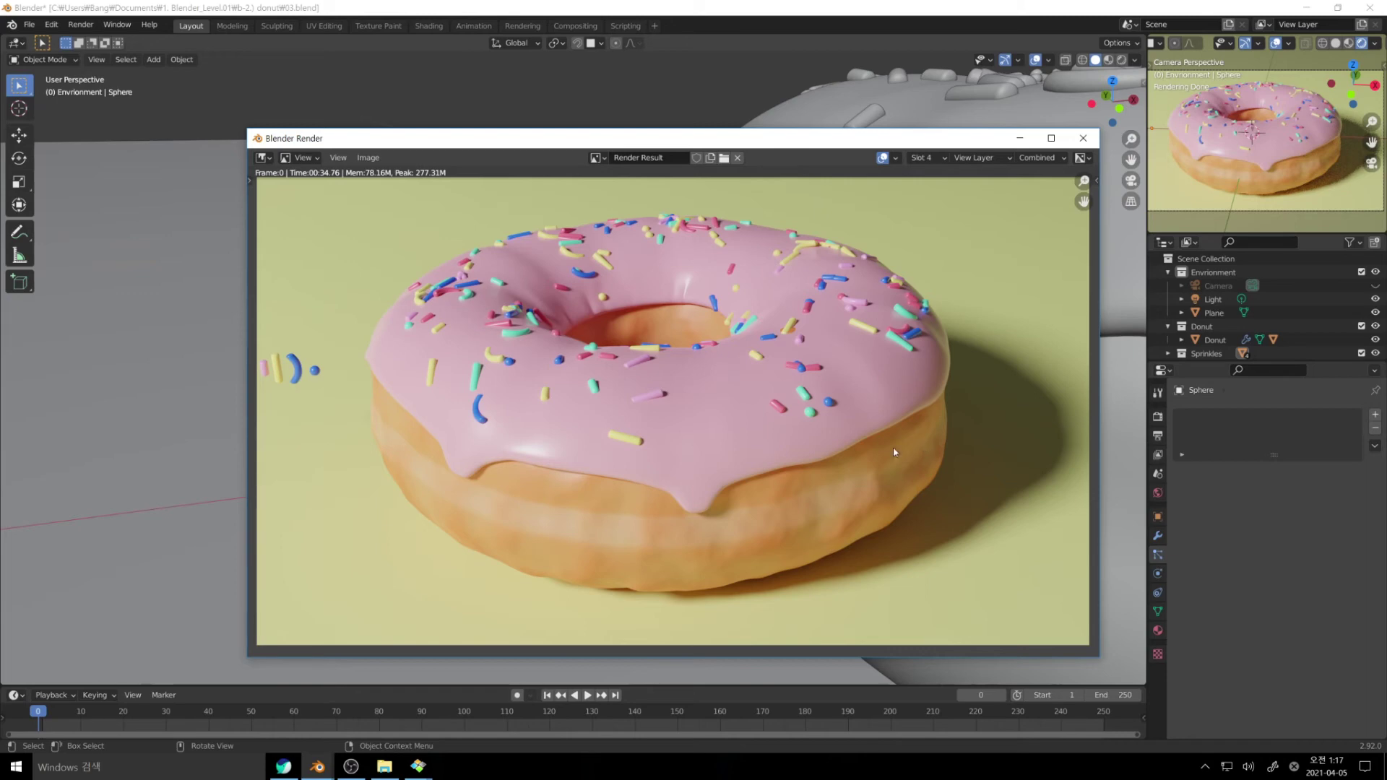
Step: Compare the renders in Slots 4, 3 and 2, examining the sprinkles, icing and dough, and close the render window
{"action": "left_click", "coordinate": [931, 158]}
{"action": "left_click", "coordinate": [933, 214]}
{"action": "left_click", "coordinate": [923, 158]}
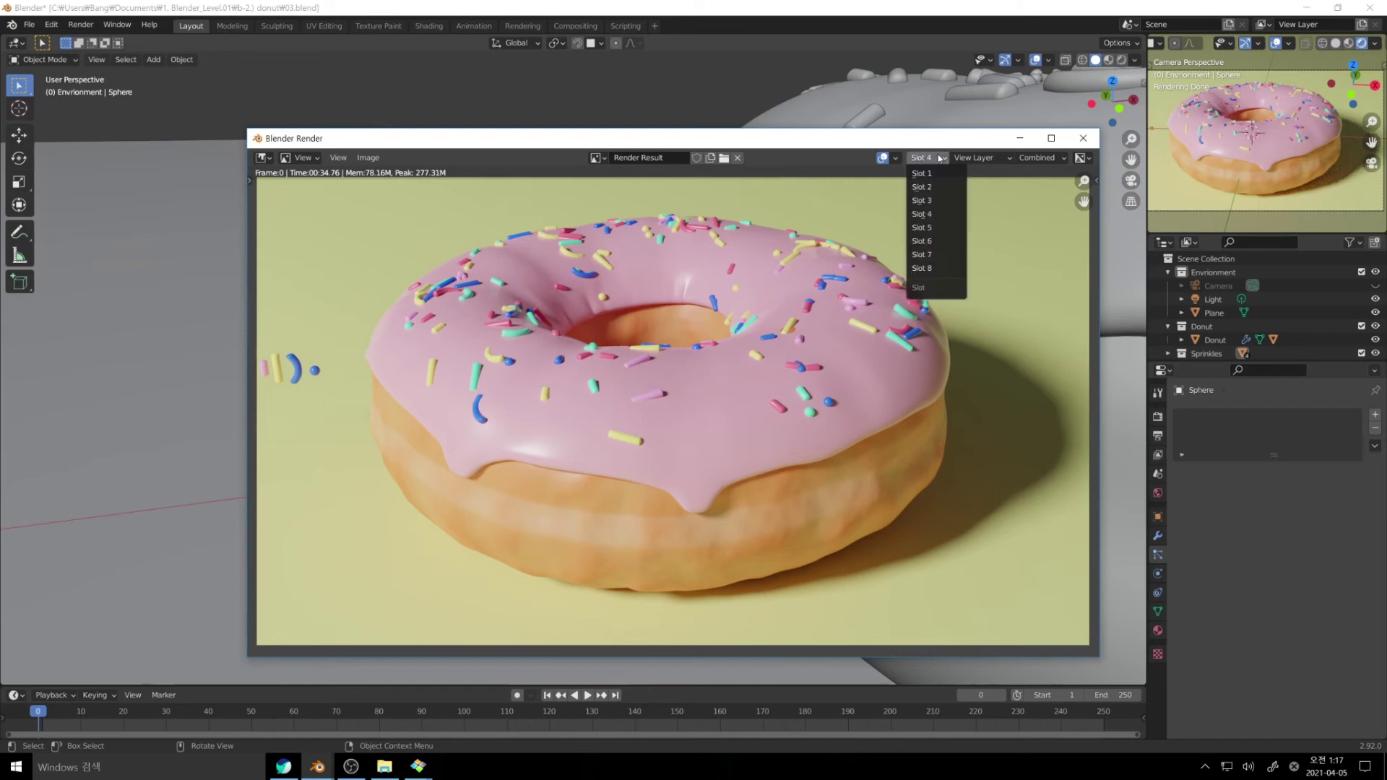
{"action": "left_click", "coordinate": [934, 201]}
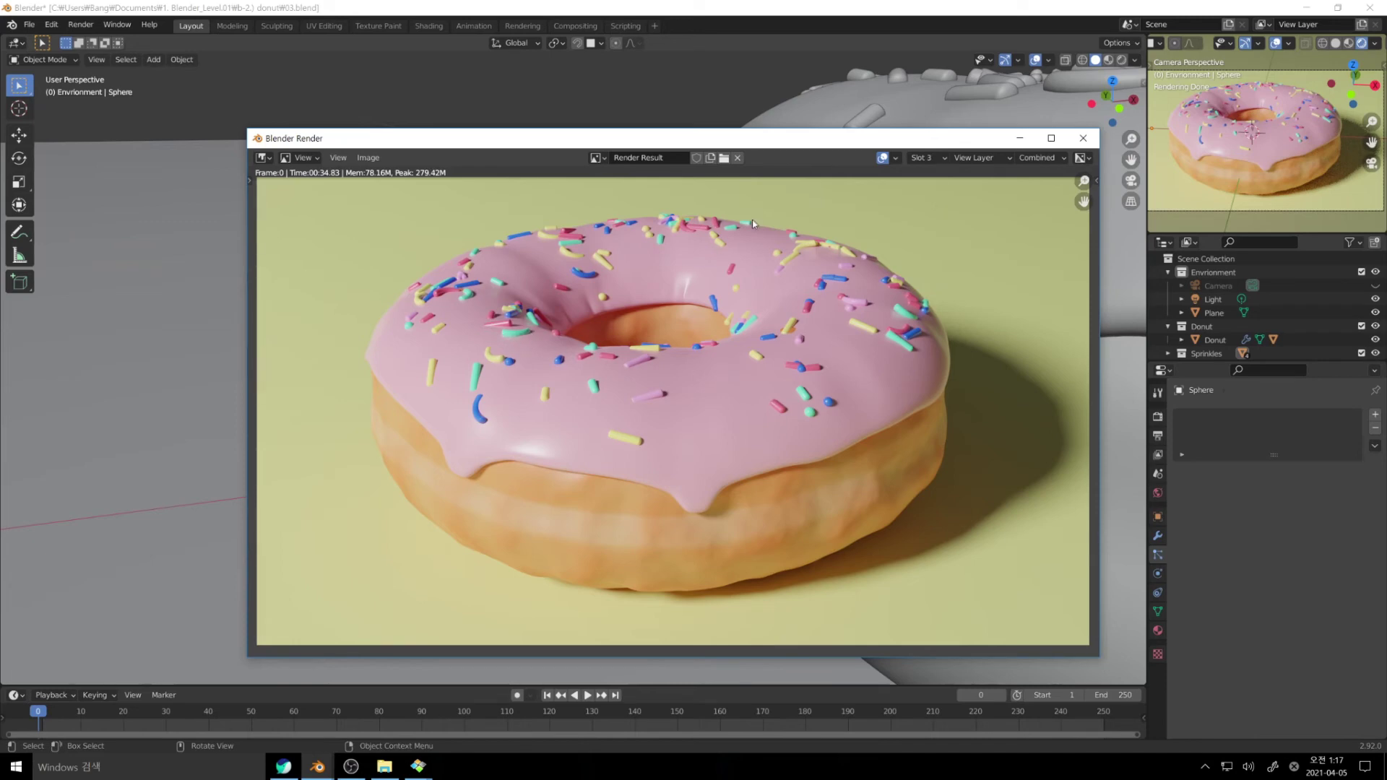
{"action": "left_click", "coordinate": [932, 159]}
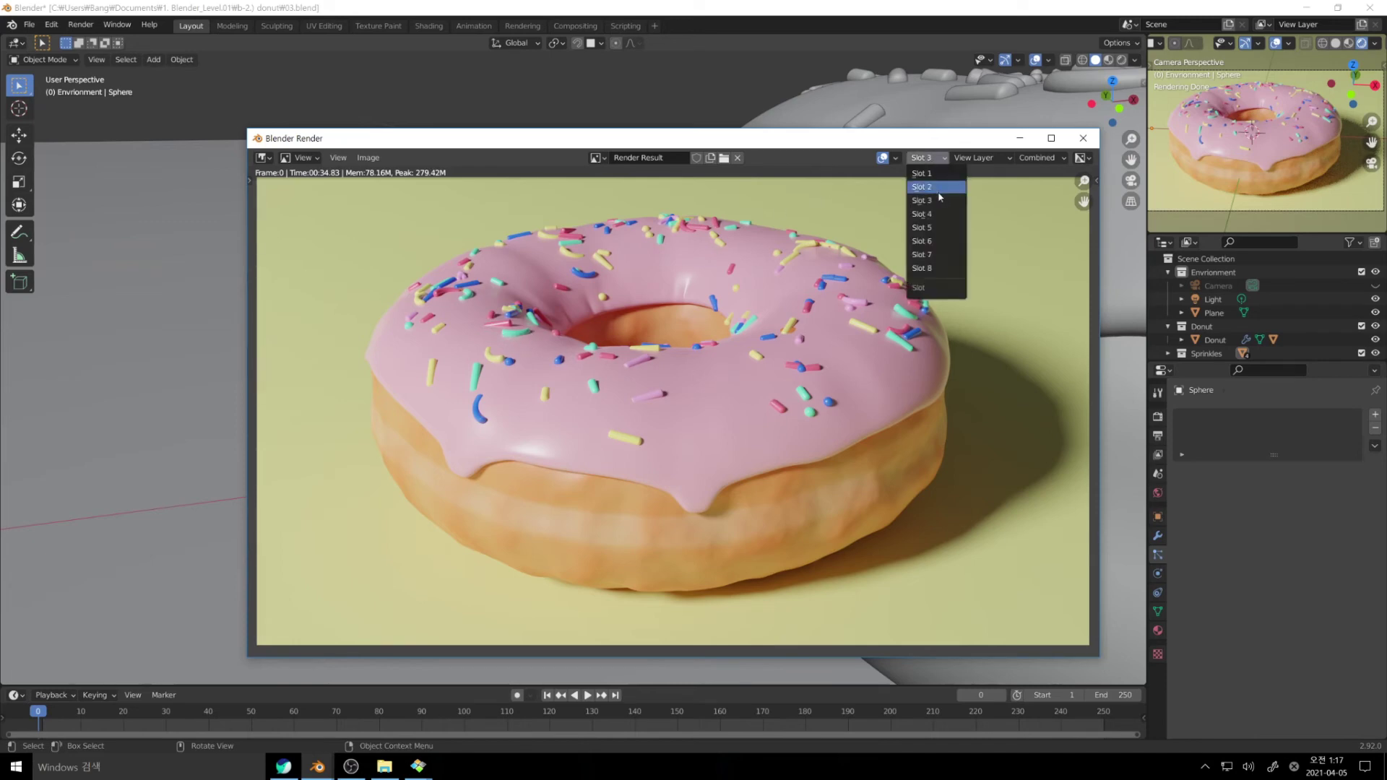
{"action": "left_click", "coordinate": [927, 157]}
{"action": "left_click", "coordinate": [939, 190]}
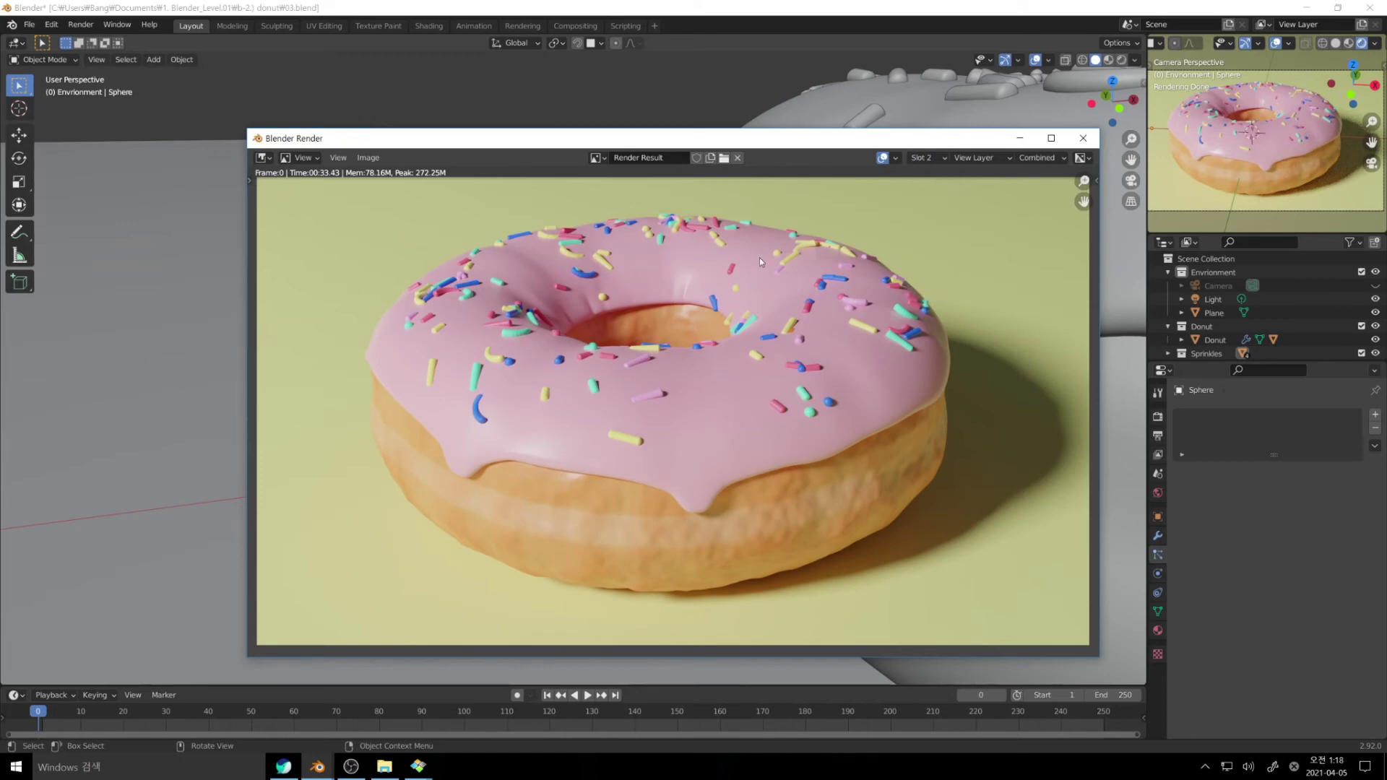
{"action": "left_click", "coordinate": [939, 158]}
{"action": "left_click", "coordinate": [931, 205]}
{"action": "left_click", "coordinate": [928, 157]}
{"action": "left_click", "coordinate": [931, 189]}
{"action": "left_click", "coordinate": [928, 157]}
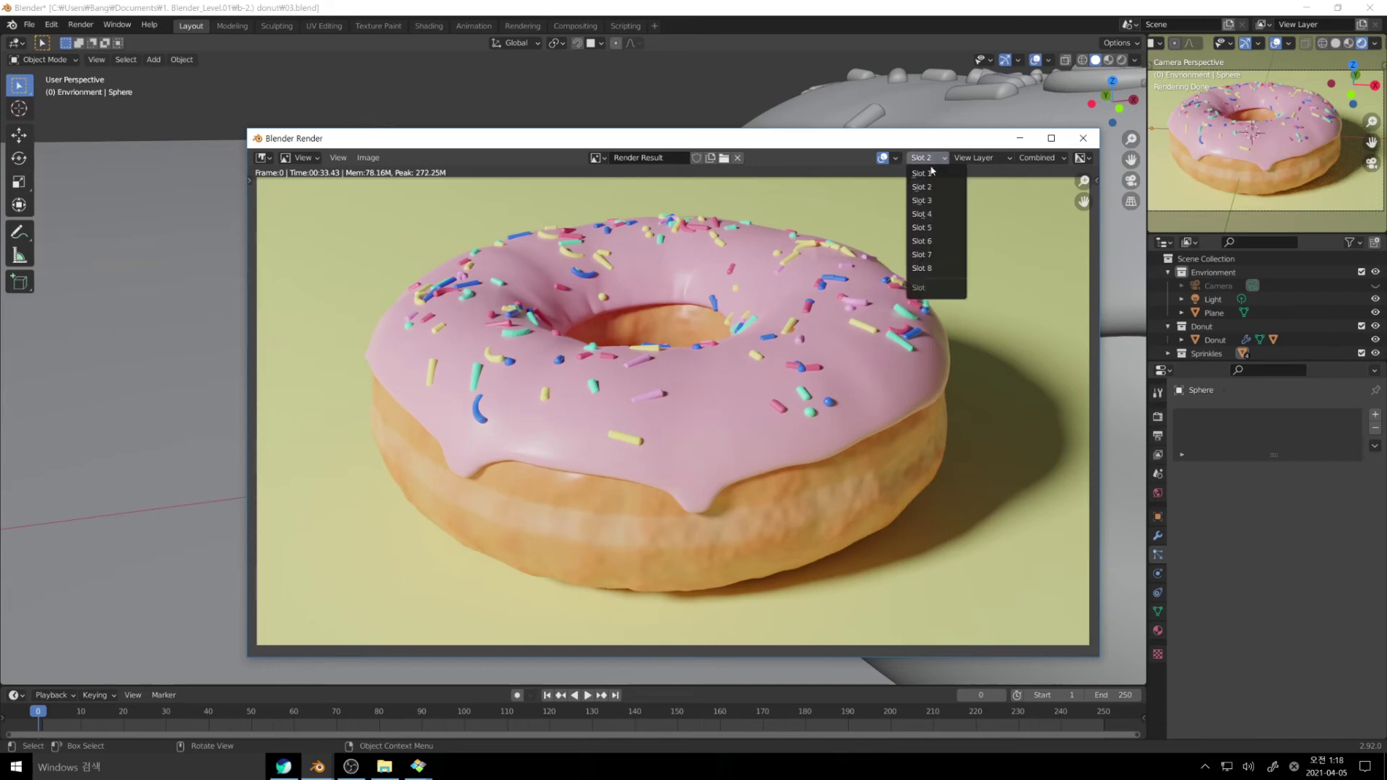
{"action": "left_click", "coordinate": [932, 203]}
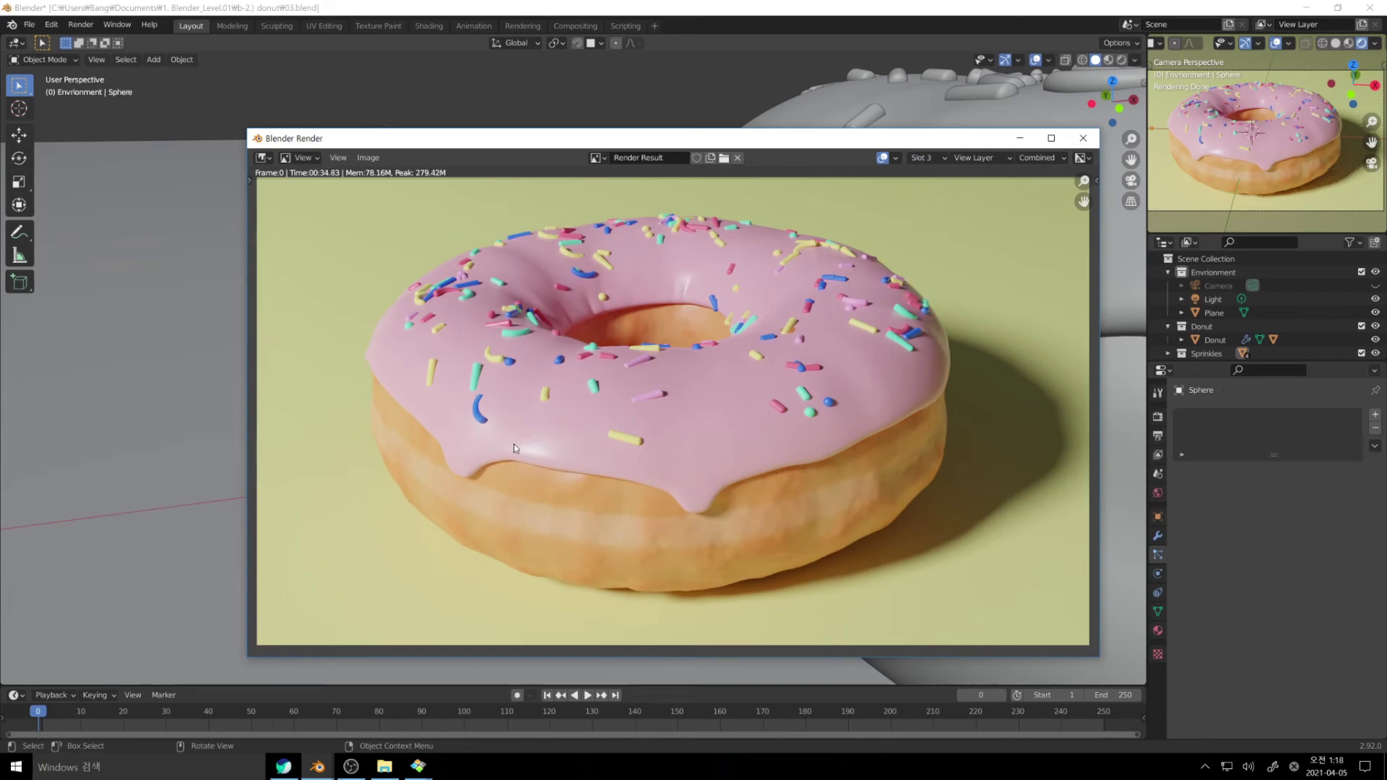
{"action": "left_click", "coordinate": [1083, 138]}
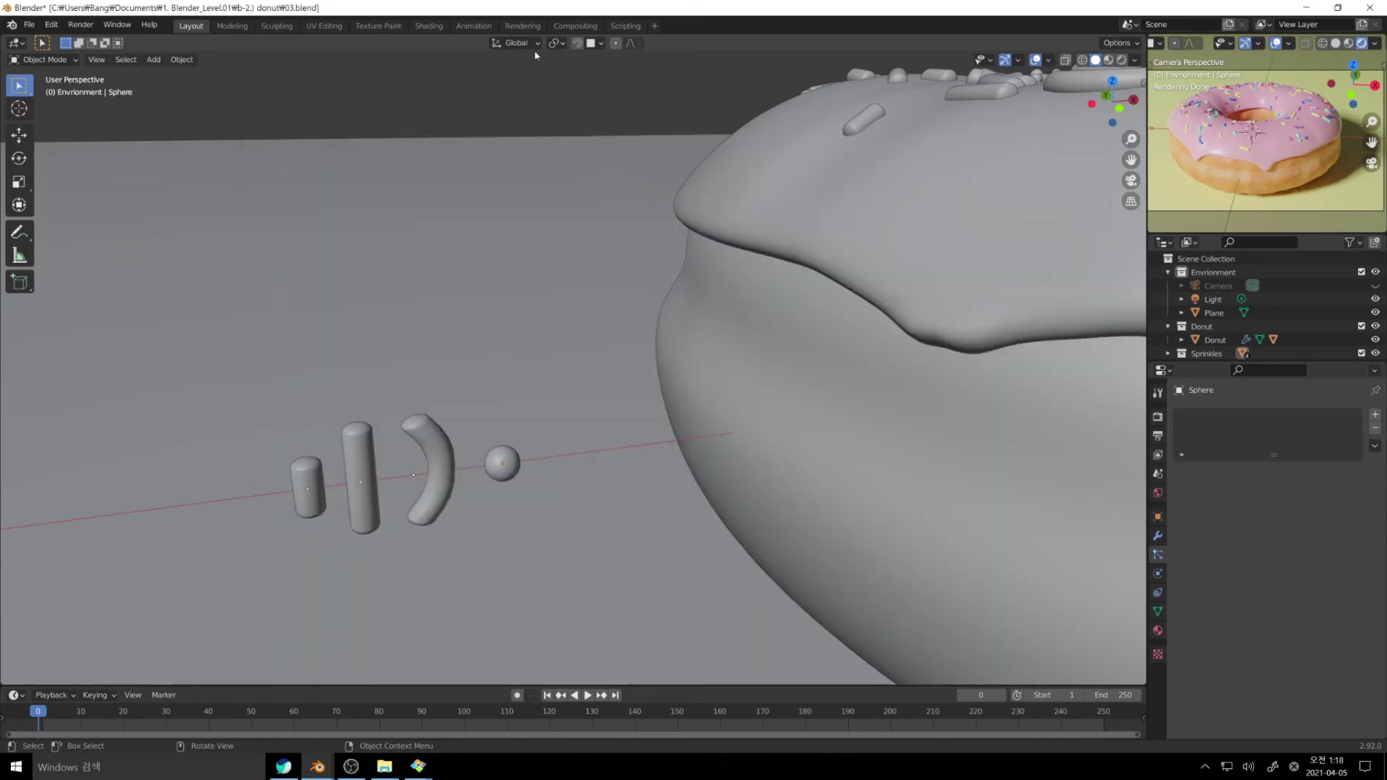
Step: In the Shading workspace, select the donut body and examine its nodes from Texture Coordinate and Noise Texture through to Displacement
{"action": "left_click", "coordinate": [431, 27]}
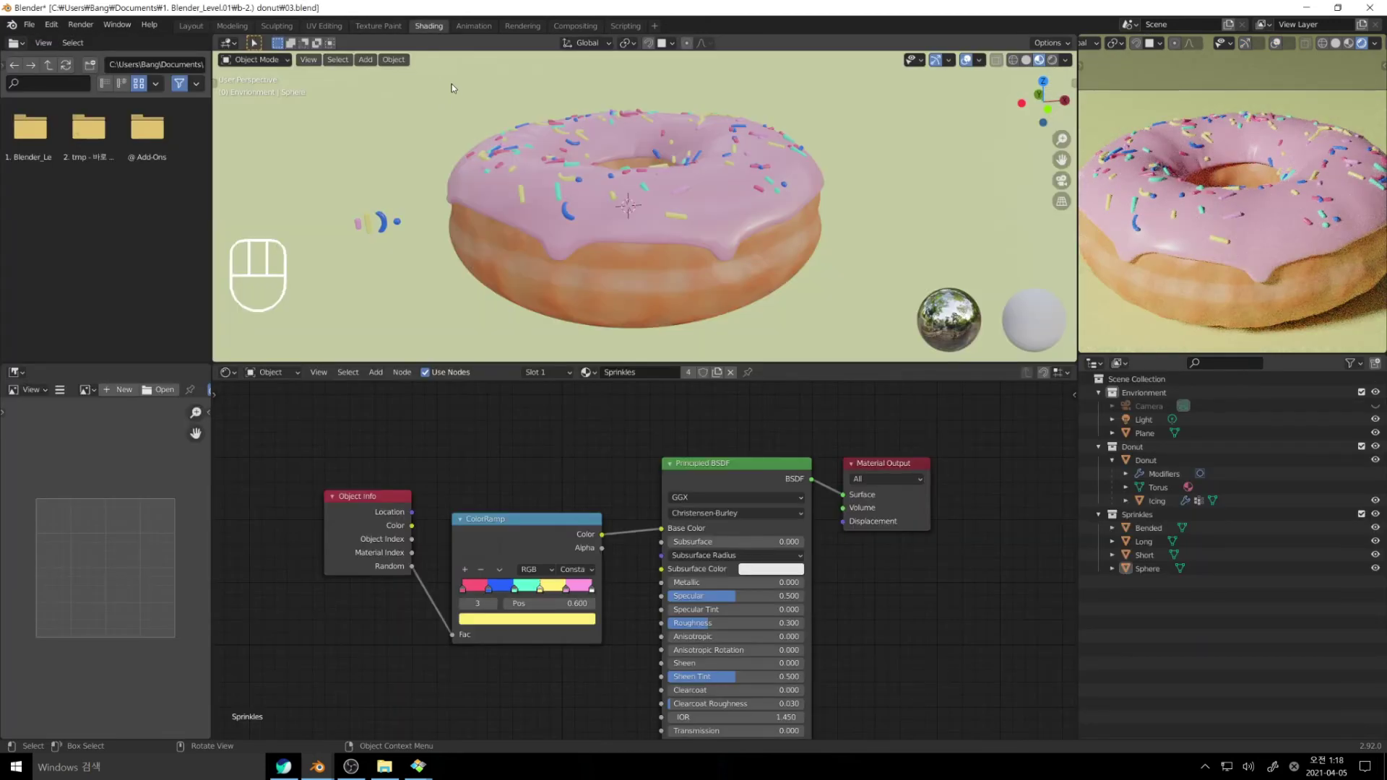
{"action": "left_click", "coordinate": [619, 278]}
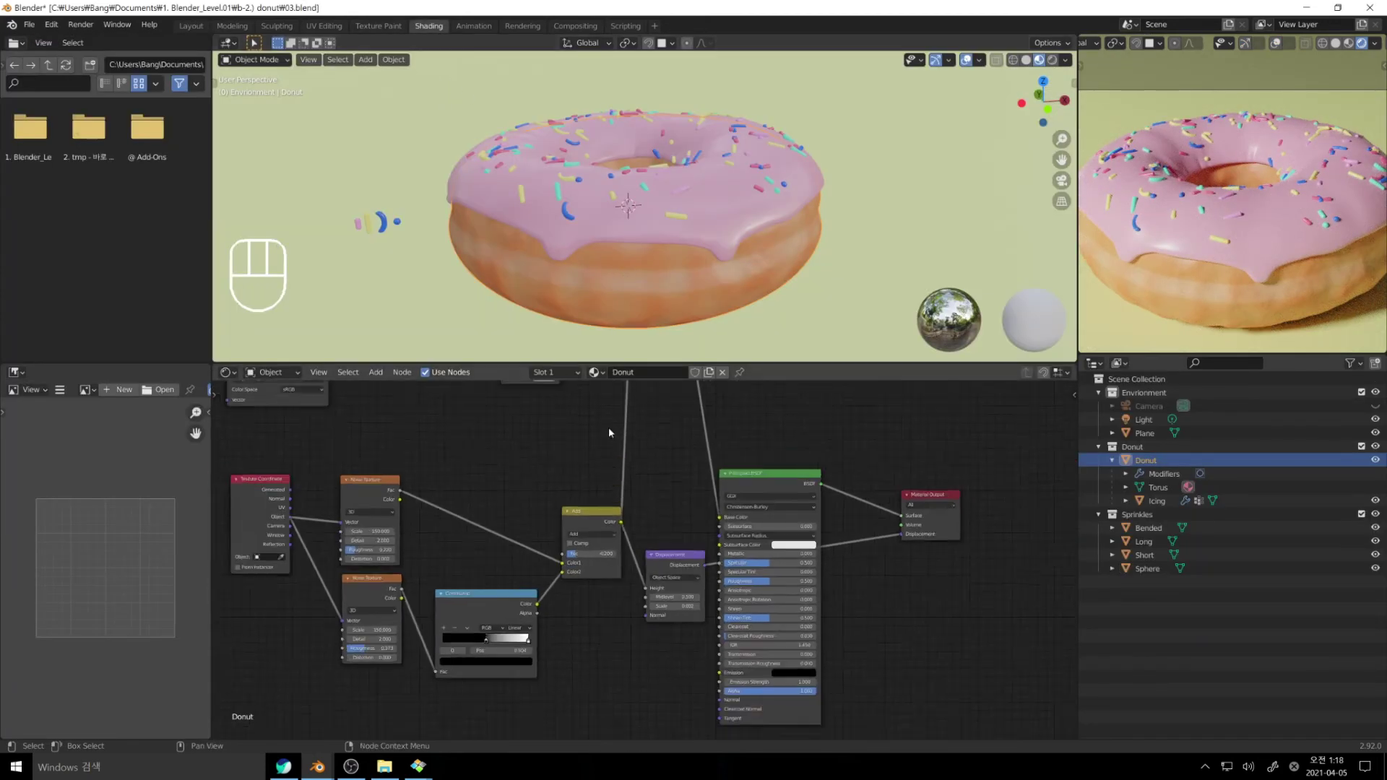
{"action": "scroll", "coordinate": [488, 510], "scroll_direction": "up", "scroll_amount": 2}
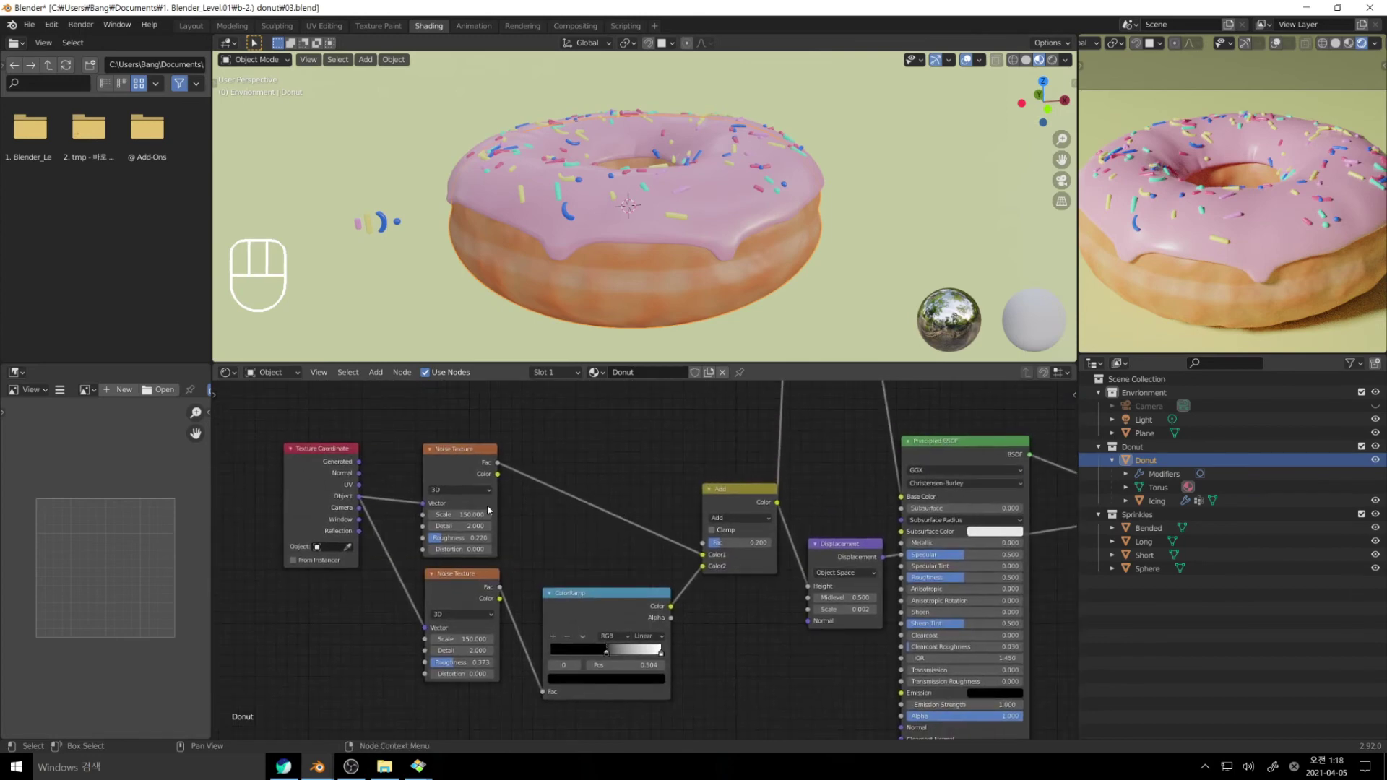
{"action": "left_click", "coordinate": [325, 461]}
{"action": "left_click", "coordinate": [477, 451]}
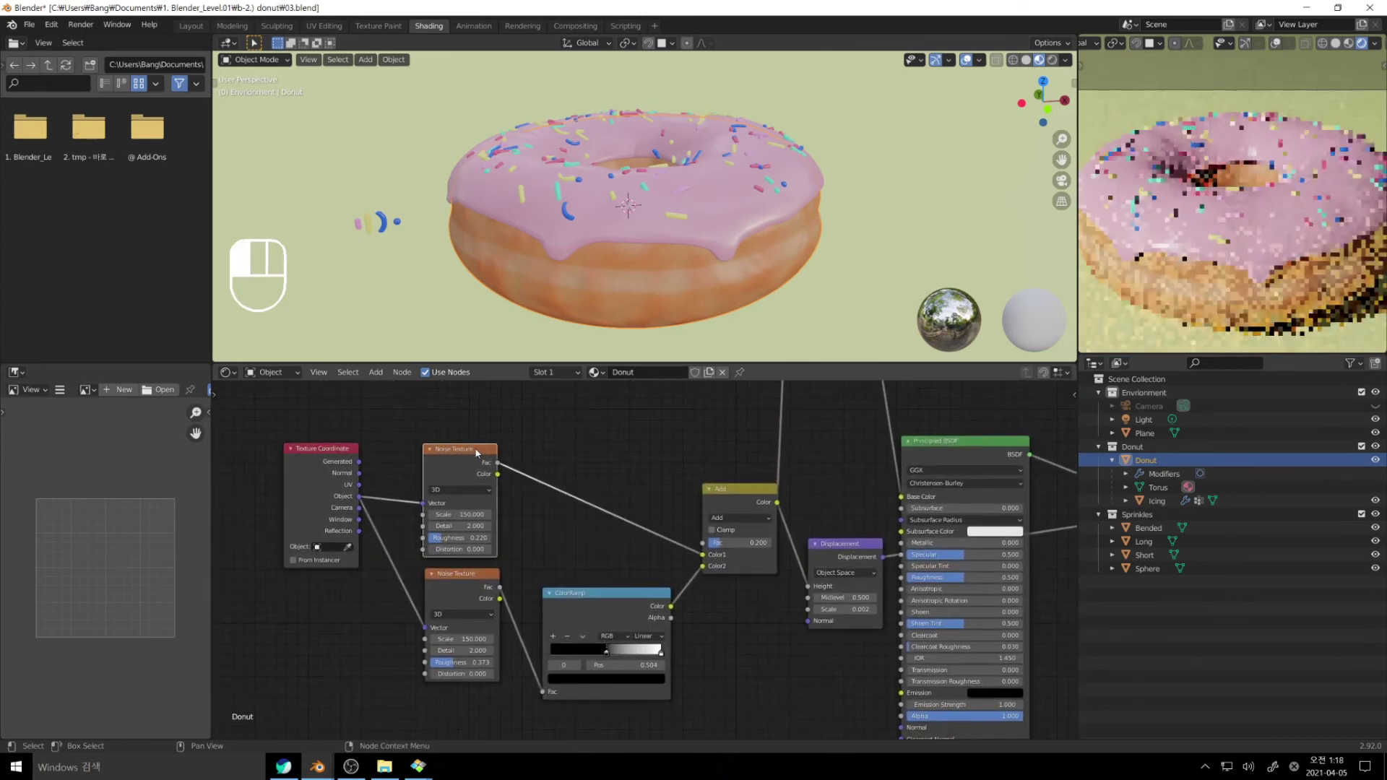
{"action": "left_click", "coordinate": [839, 549]}
{"action": "scroll", "coordinate": [845, 480], "scroll_direction": "down", "scroll_amount": 2}
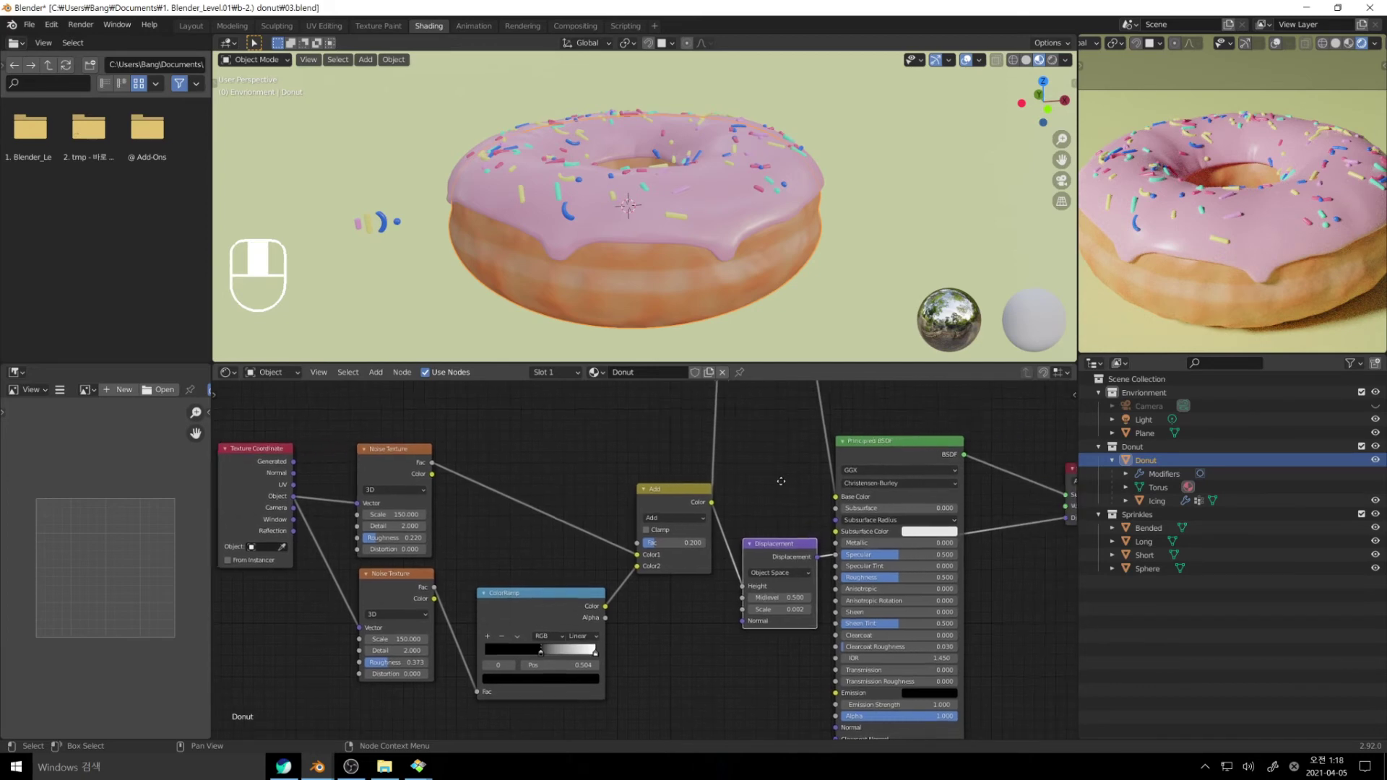
Step: Preview the outputs of the Noise Textures, ColorRamp and Add node on the donut, and restore the Principled BSDF output
{"action": "middle_click_drag", "start_coordinate": [769, 479], "coordinate": [714, 477], "text": "shift"}
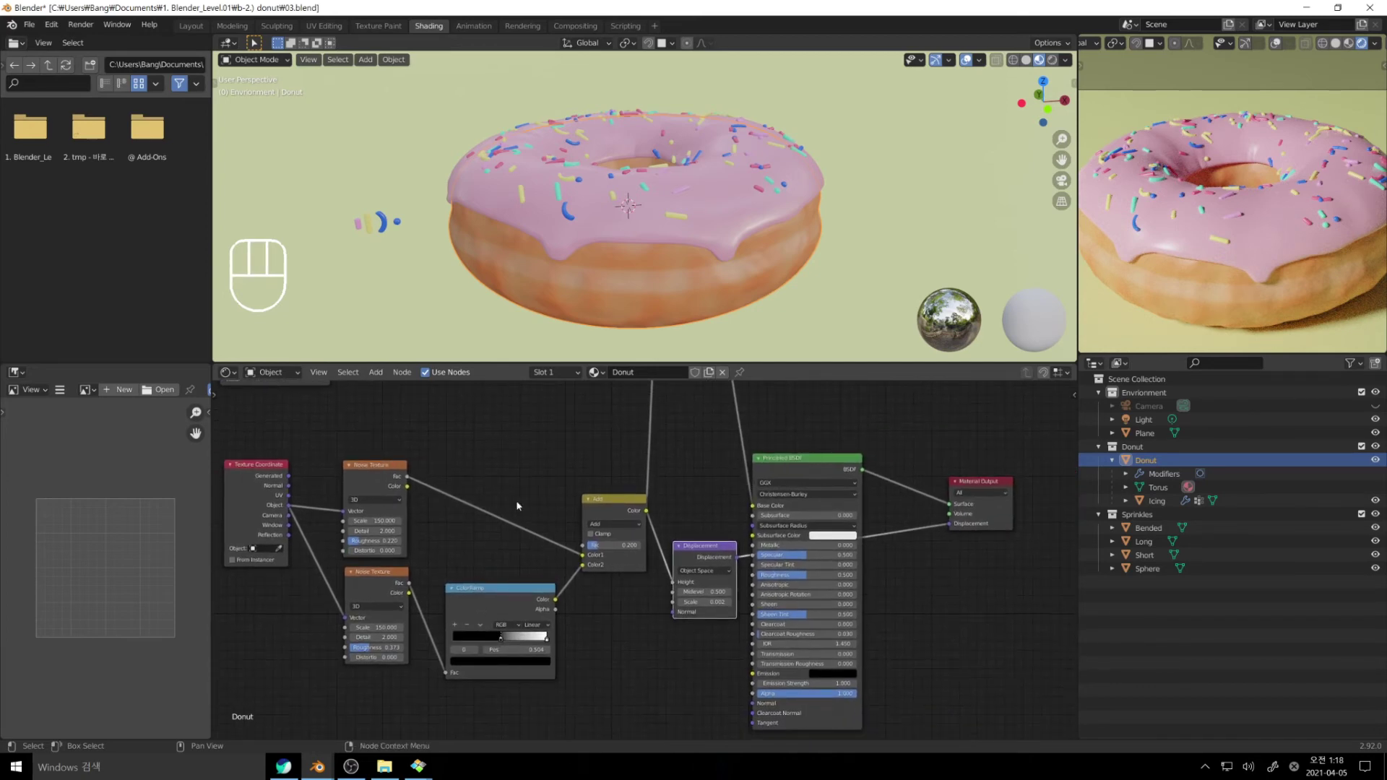
{"action": "left_click", "coordinate": [375, 471]}
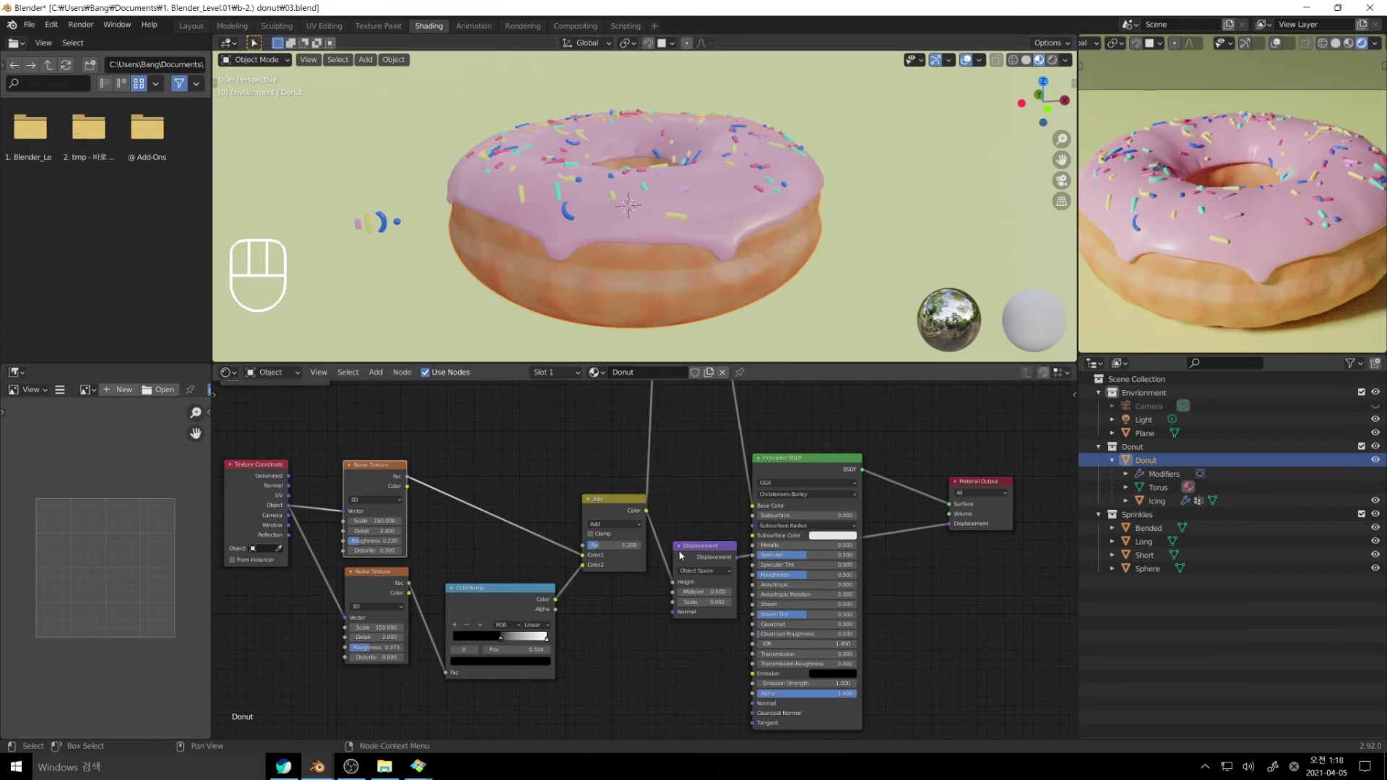
{"action": "left_click", "coordinate": [379, 468], "text": "ctrl+shift"}
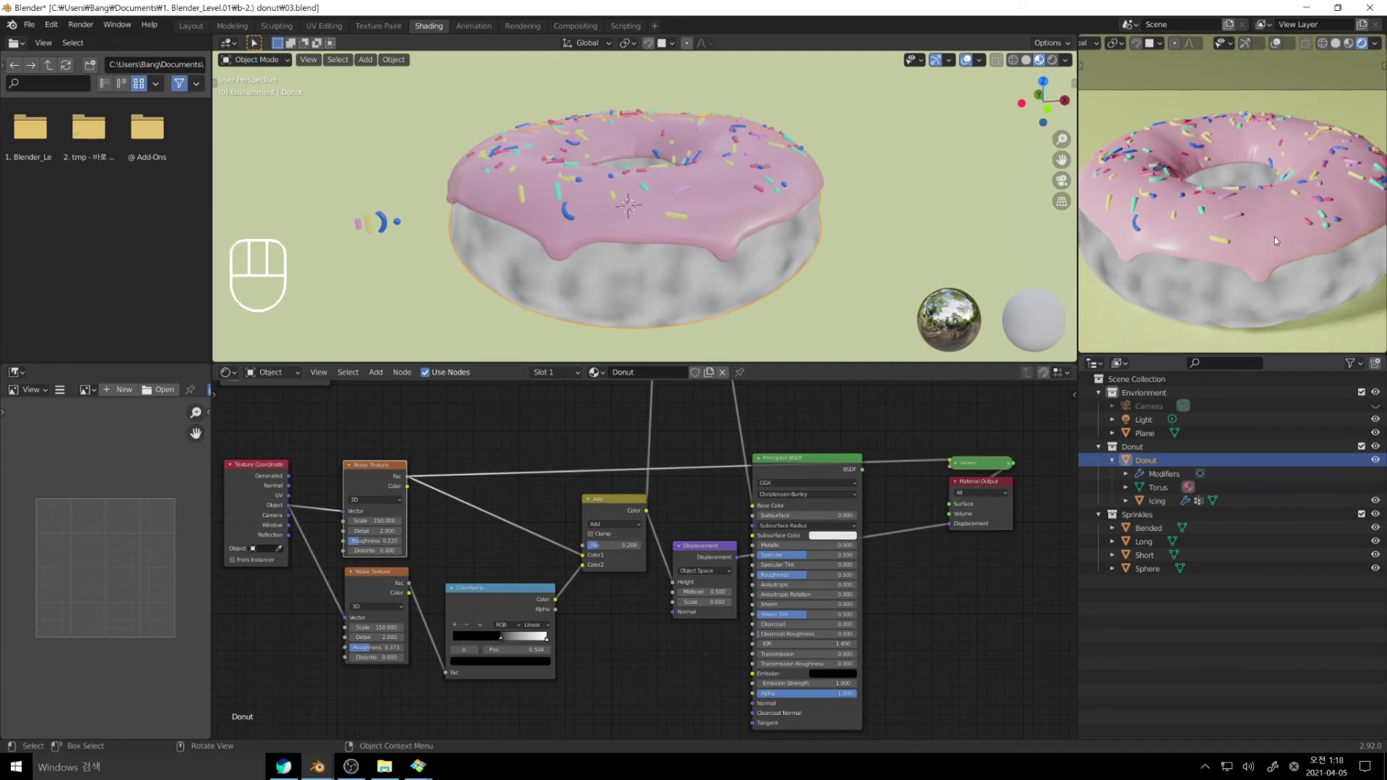
{"action": "left_click", "coordinate": [375, 571], "text": "ctrl+shift"}
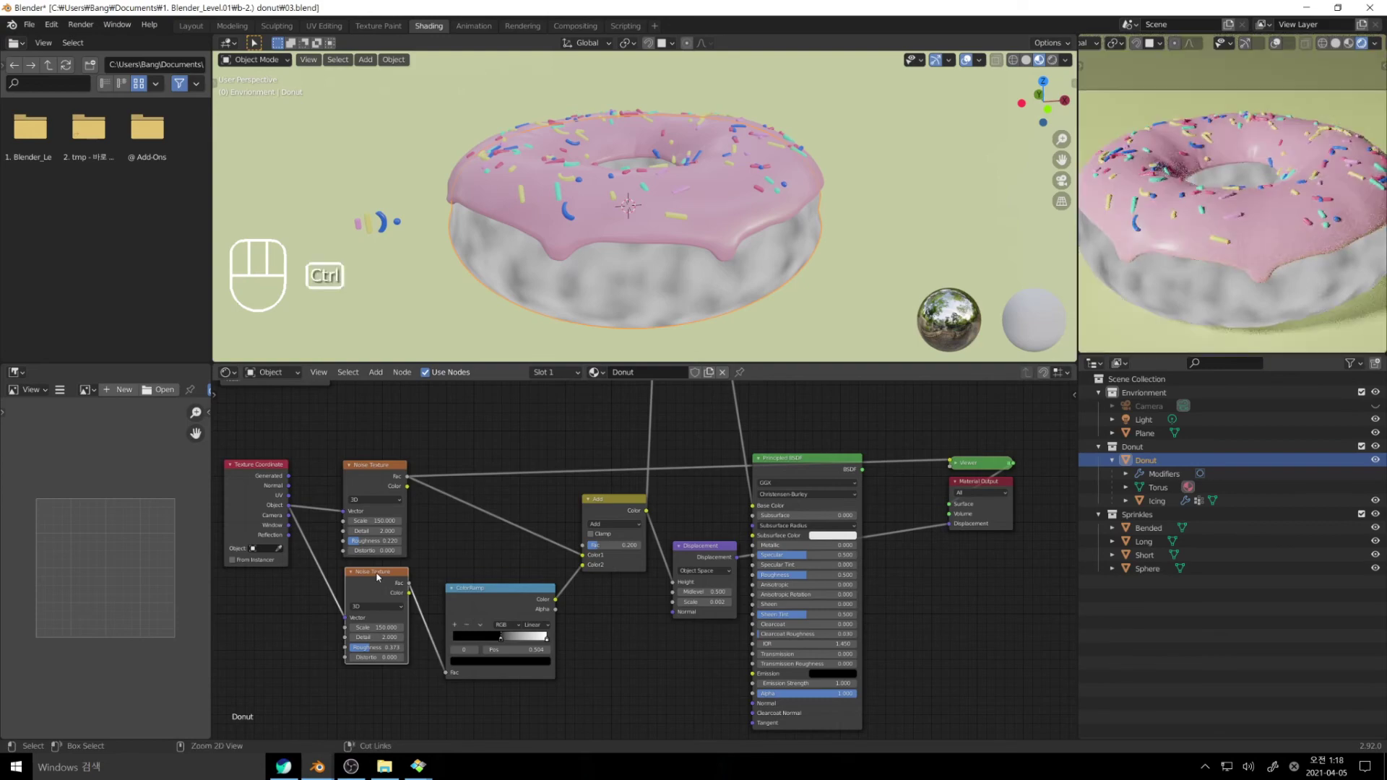
{"action": "left_click", "coordinate": [515, 594], "text": "ctrl+shift"}
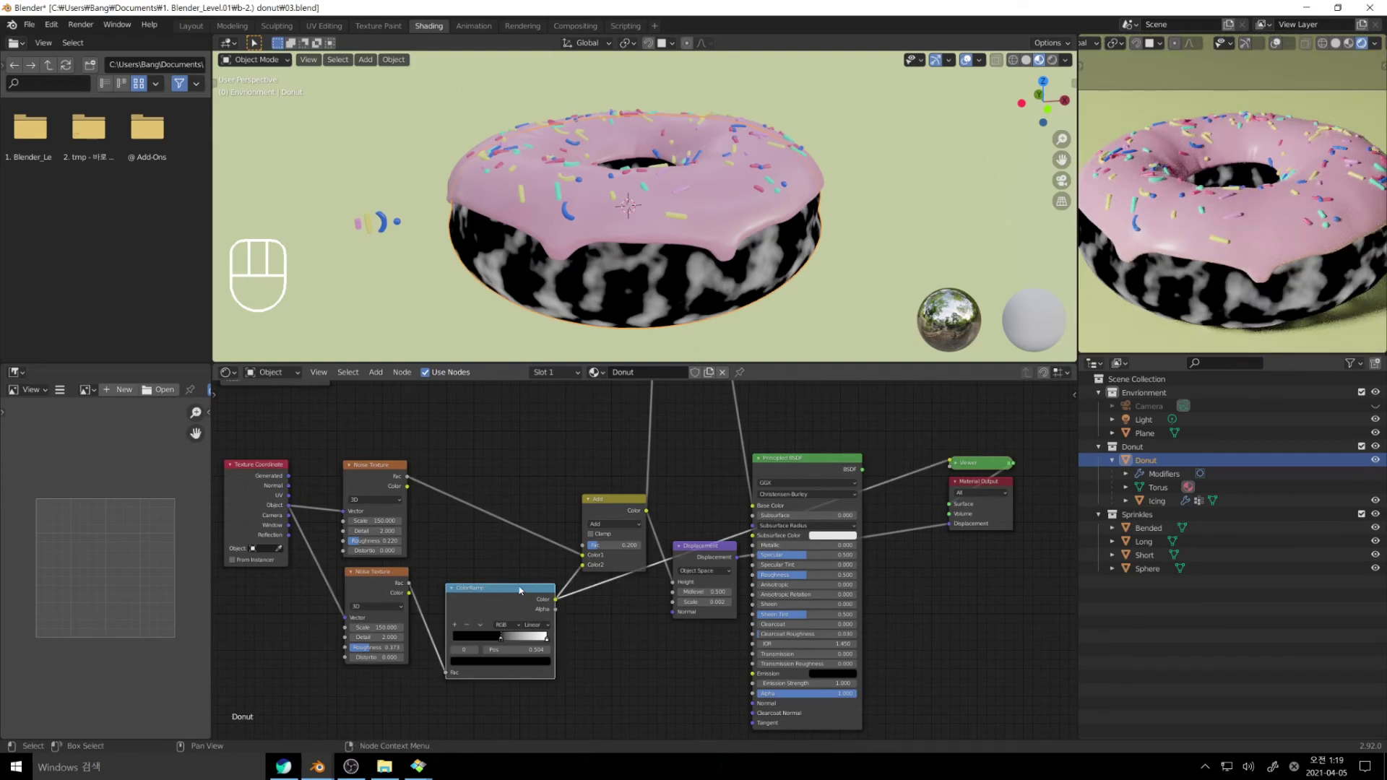
{"action": "middle_click_drag", "start_coordinate": [677, 547], "coordinate": [634, 586]}
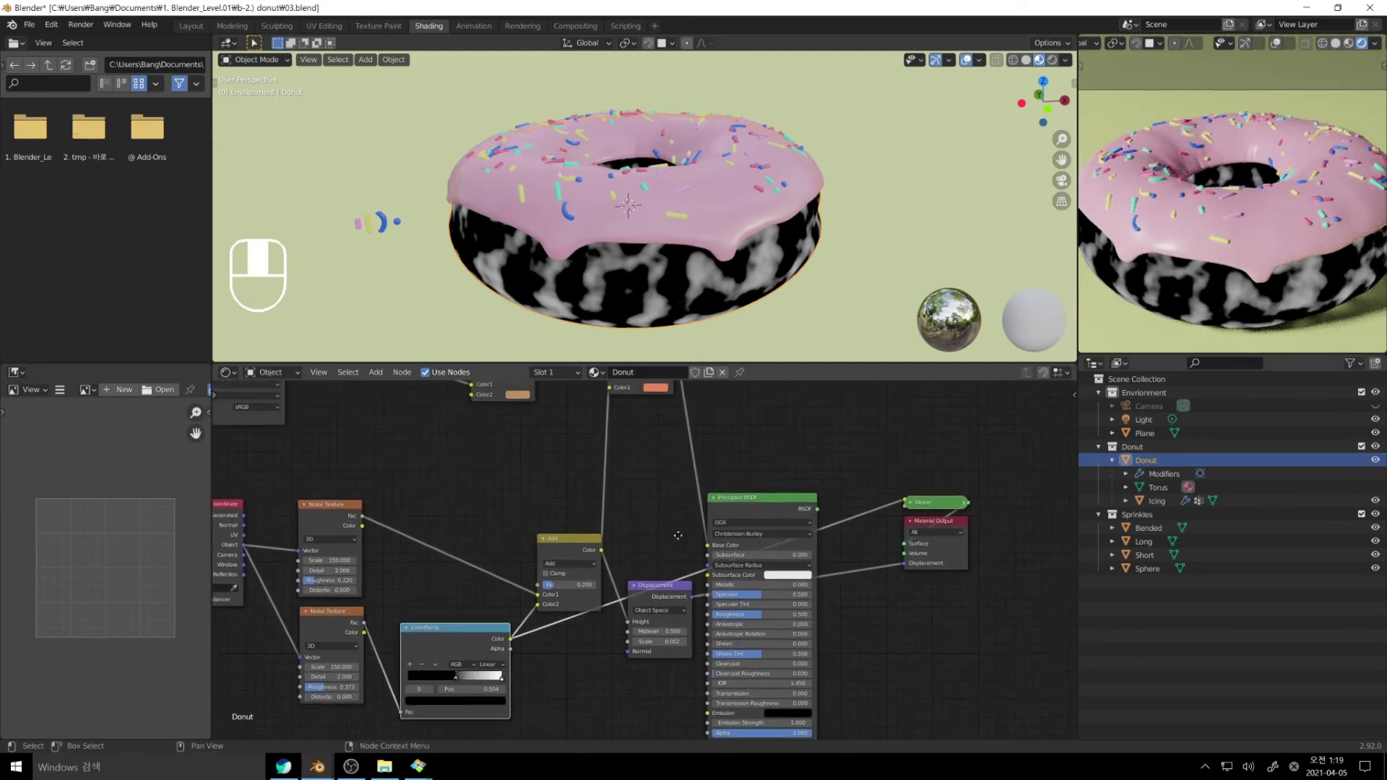
{"action": "left_click", "coordinate": [565, 547], "text": "ctrl+shift"}
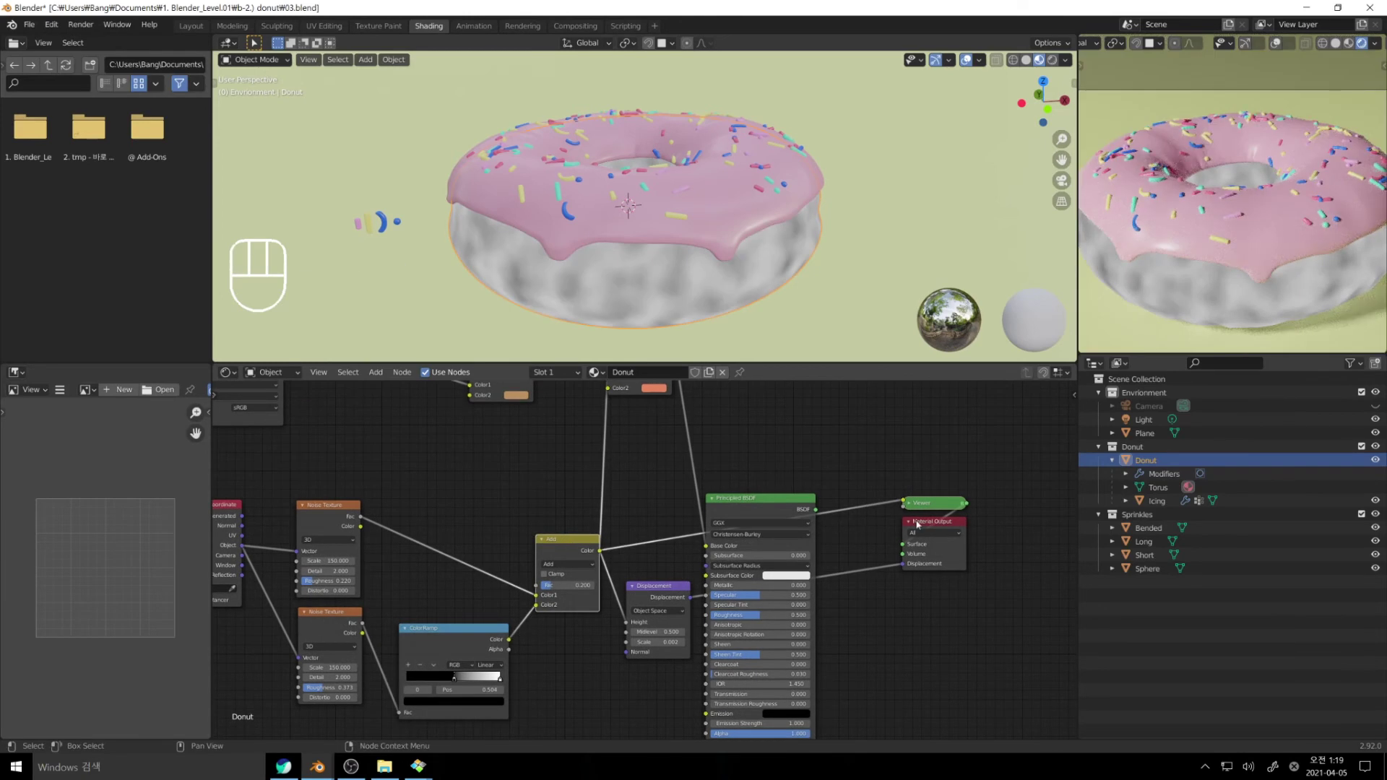
{"action": "left_click", "coordinate": [775, 509], "text": "ctrl+shift"}
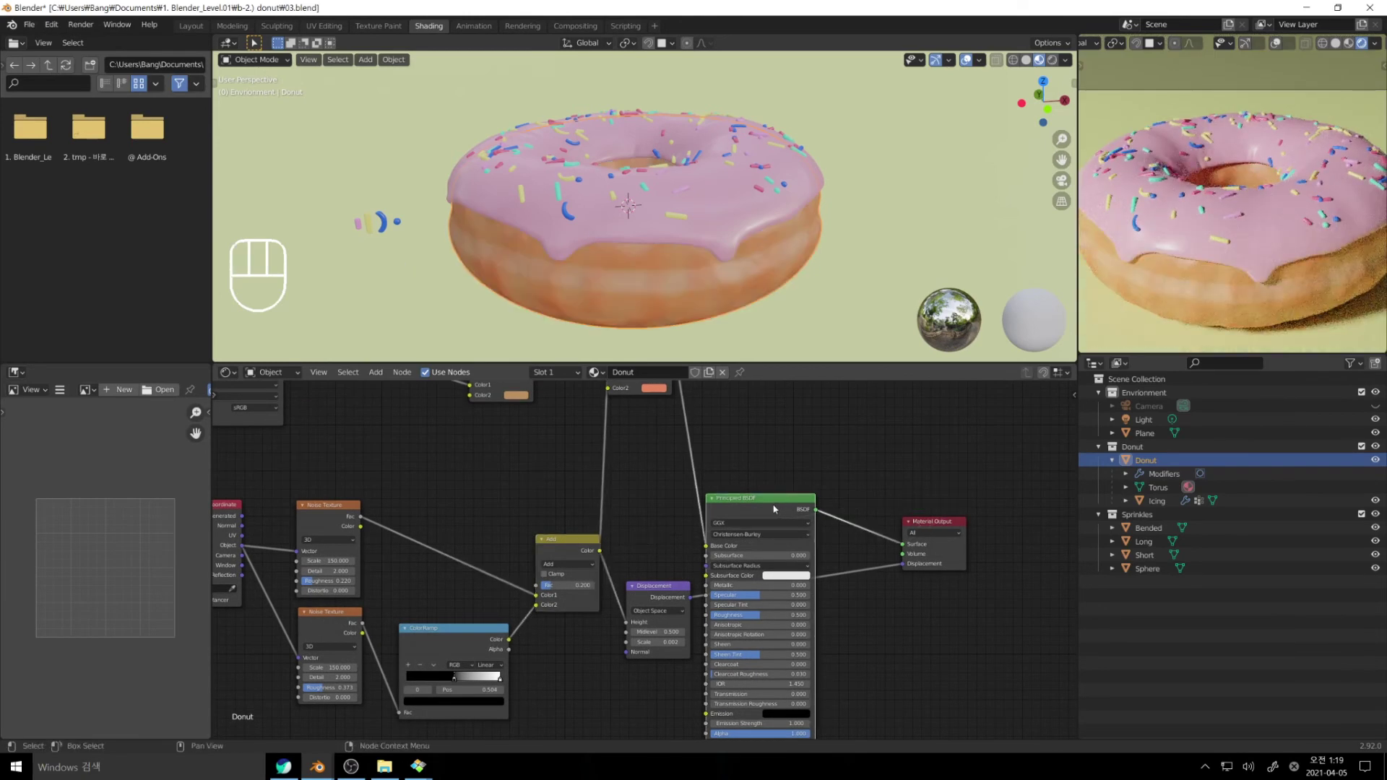
Step: Examine the Texture Coordinate, Noise Texture, Displacement and ColorRamp nodes and follow their links up to the color nodes
{"action": "middle_click_drag", "start_coordinate": [773, 509], "coordinate": [854, 488]}
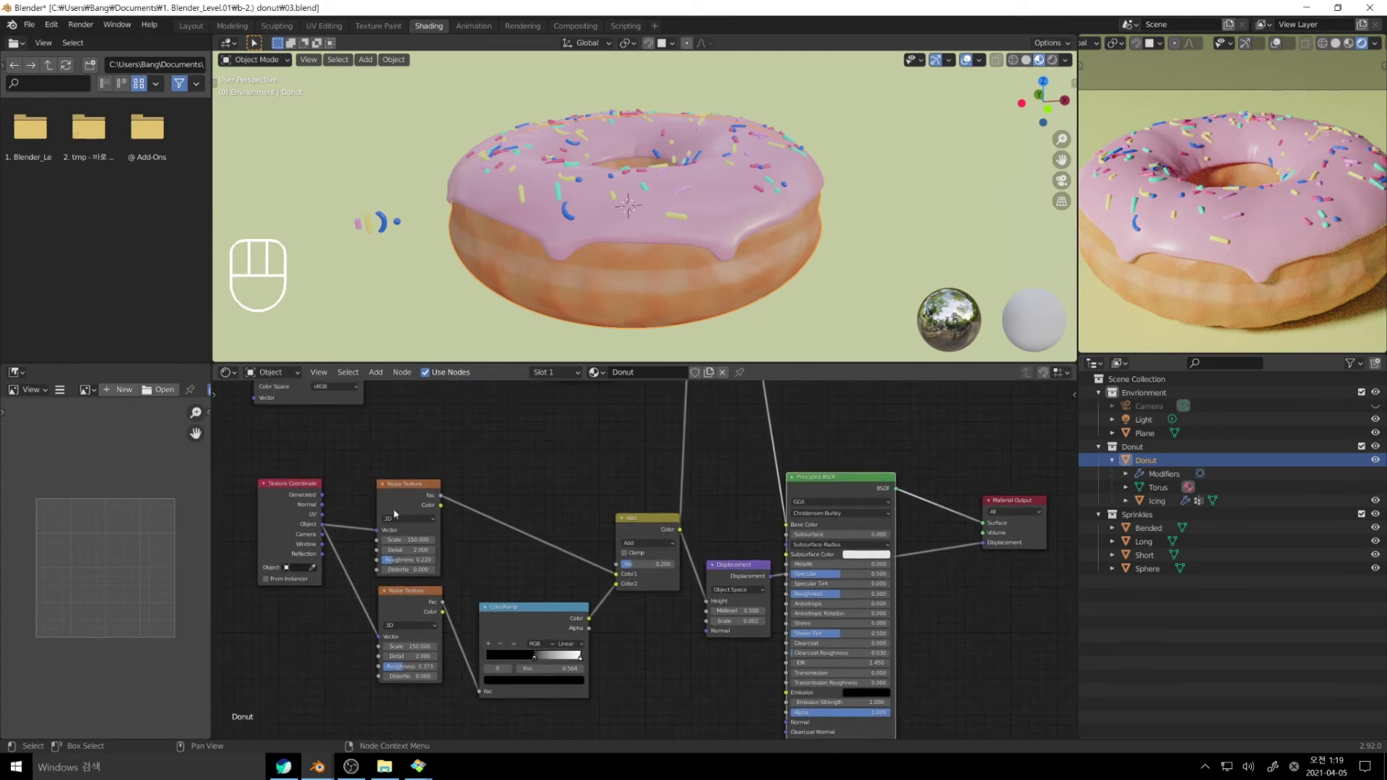
{"action": "left_click", "coordinate": [292, 486]}
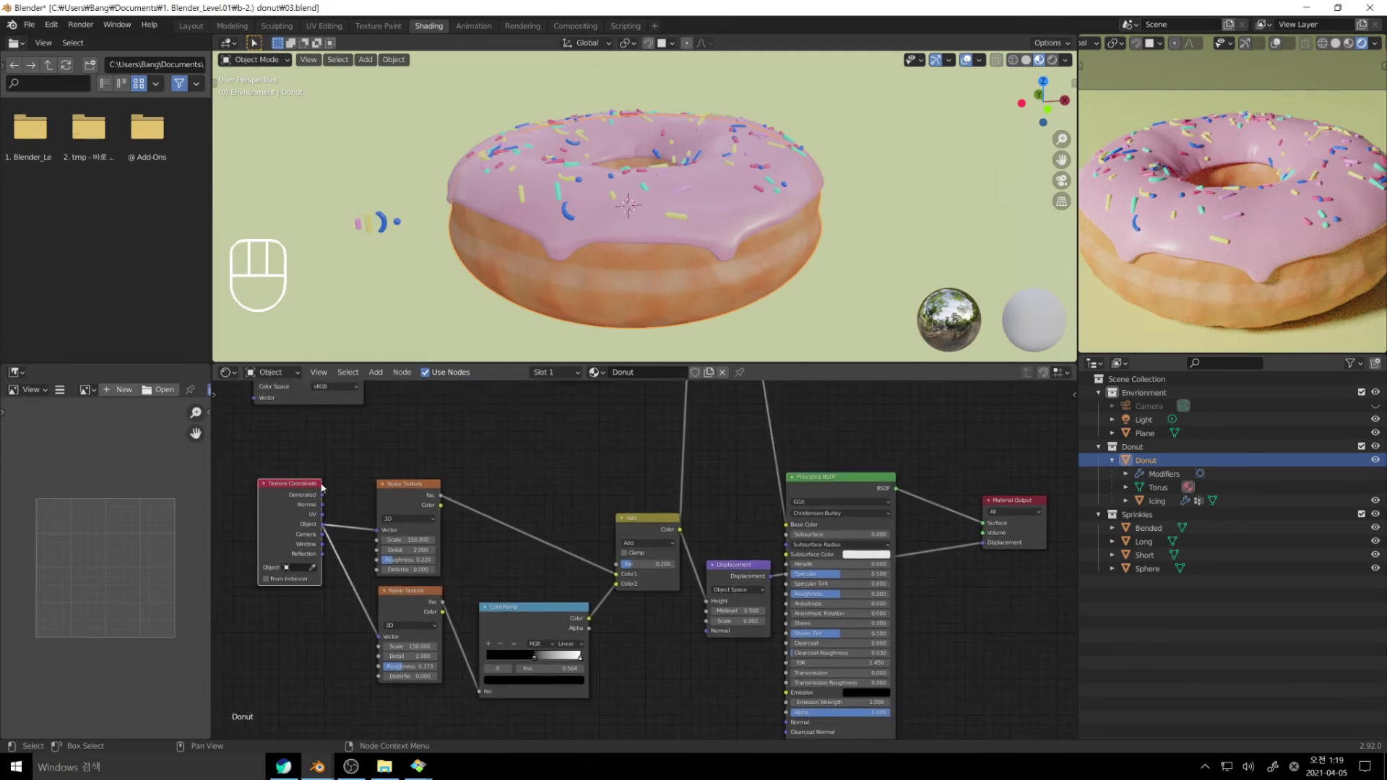
{"action": "left_click", "coordinate": [427, 486]}
{"action": "left_click", "coordinate": [746, 566]}
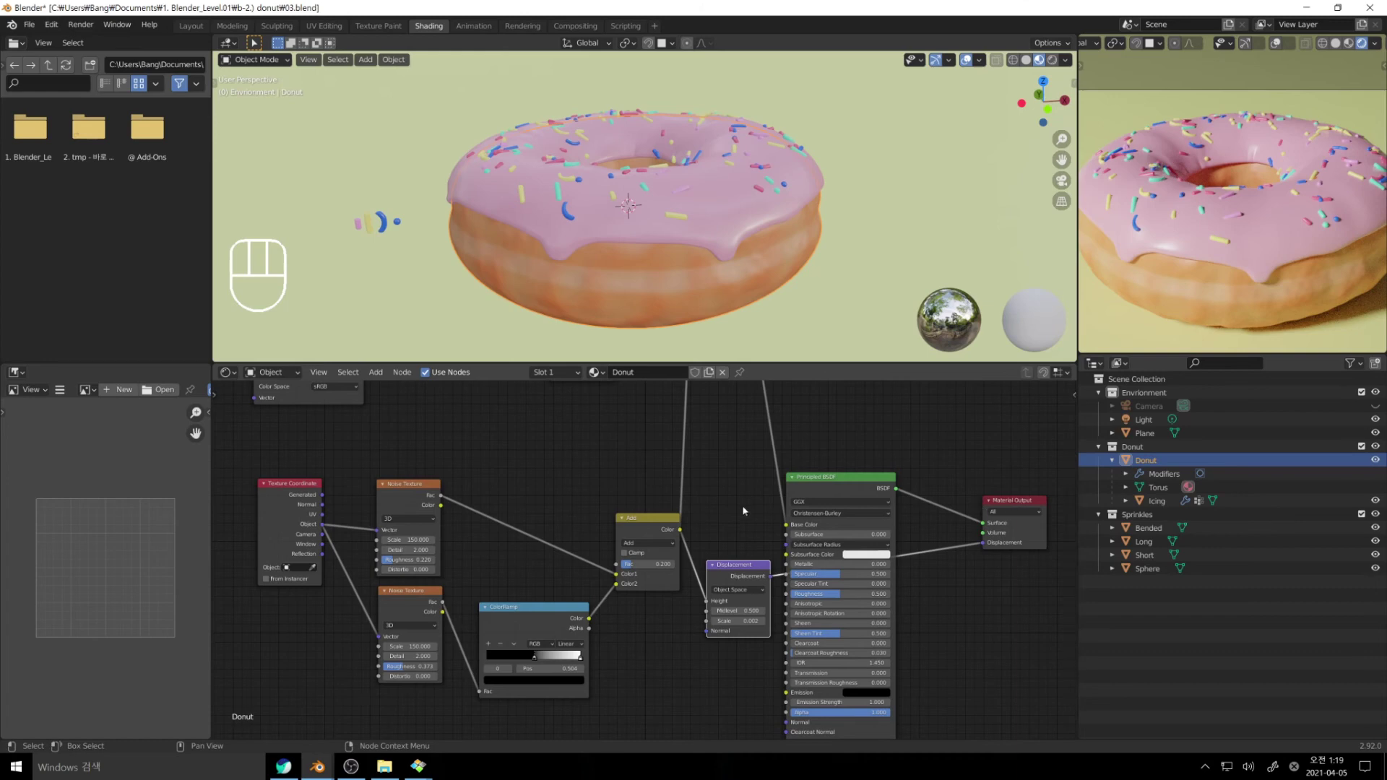
{"action": "middle_click_drag", "start_coordinate": [744, 511], "coordinate": [699, 544]}
{"action": "middle_click_drag", "start_coordinate": [436, 555], "coordinate": [476, 499]}
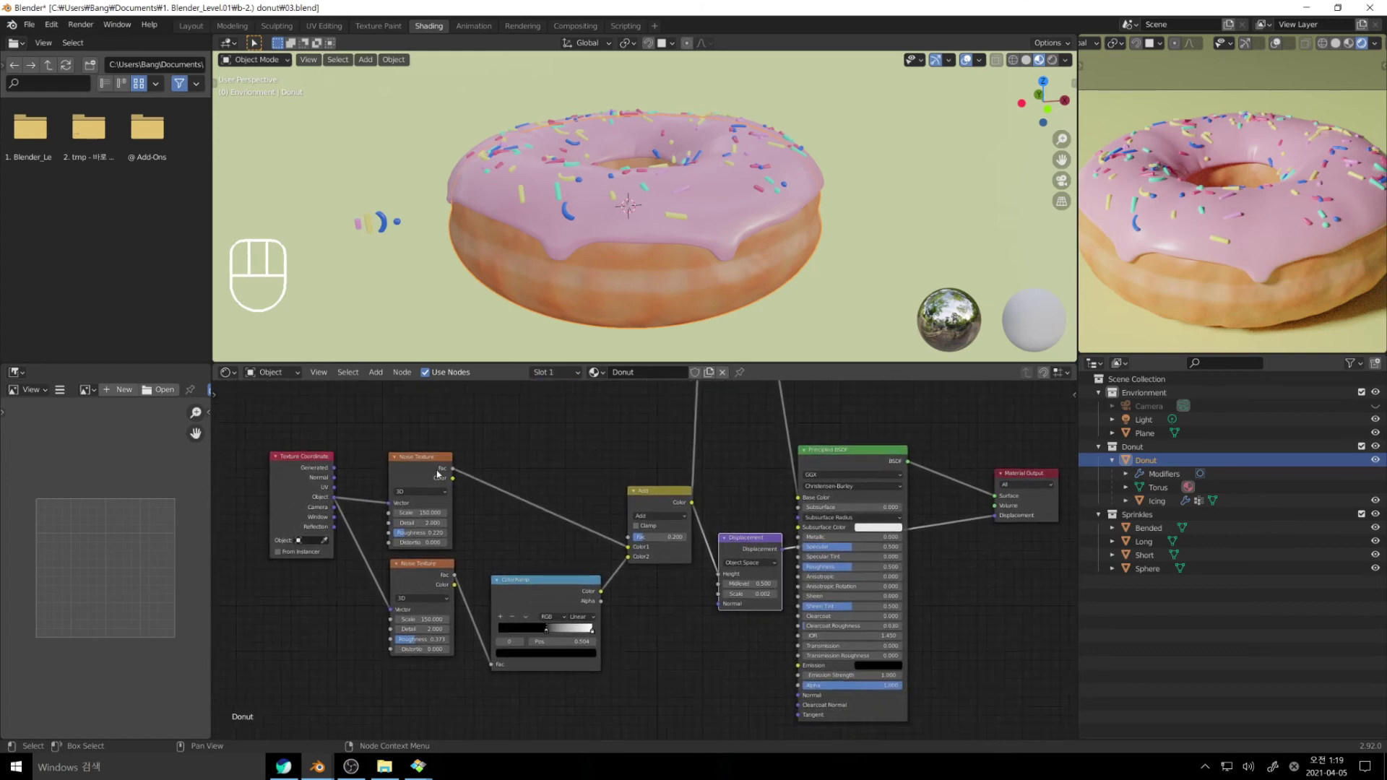
{"action": "left_click", "coordinate": [551, 580]}
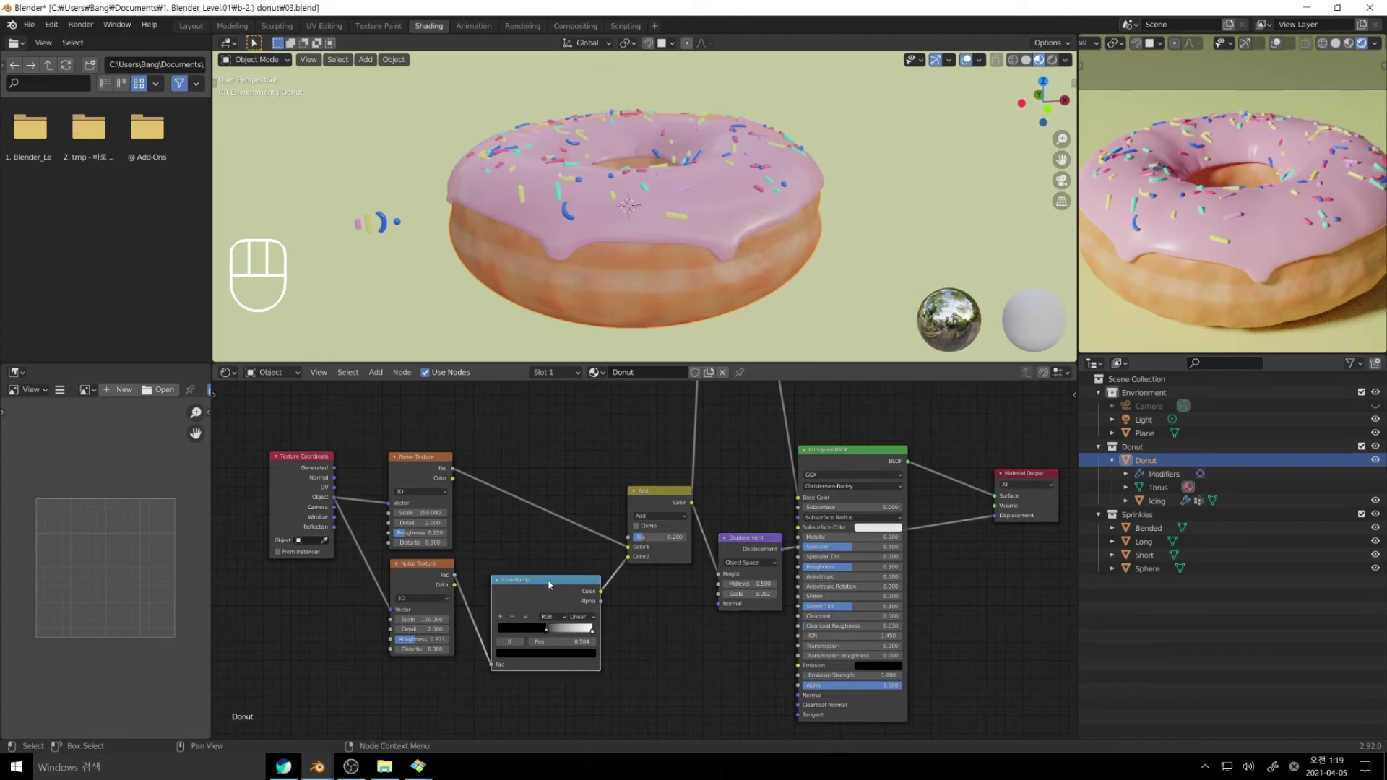
{"action": "middle_click_drag", "start_coordinate": [740, 483], "coordinate": [740, 529]}
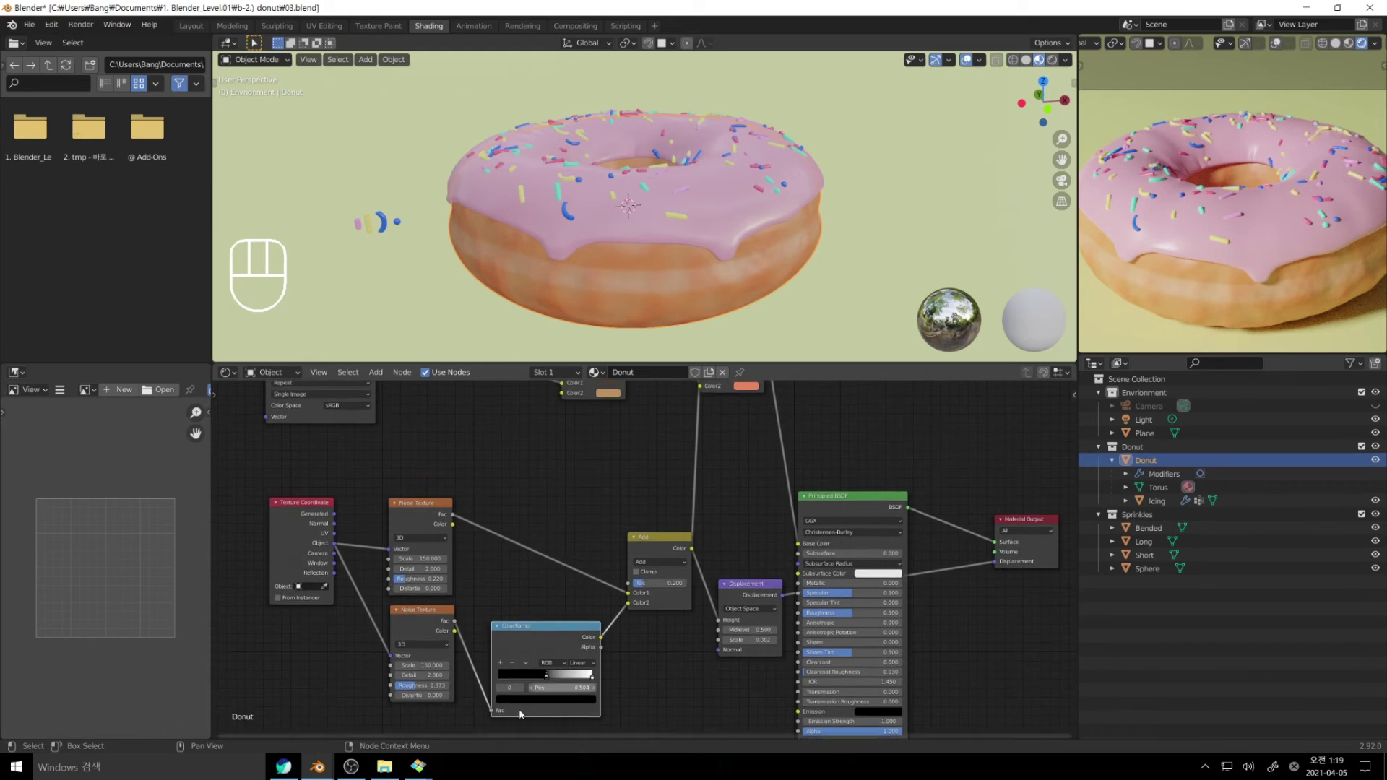
{"action": "middle_click_drag", "start_coordinate": [701, 484], "coordinate": [627, 558]}
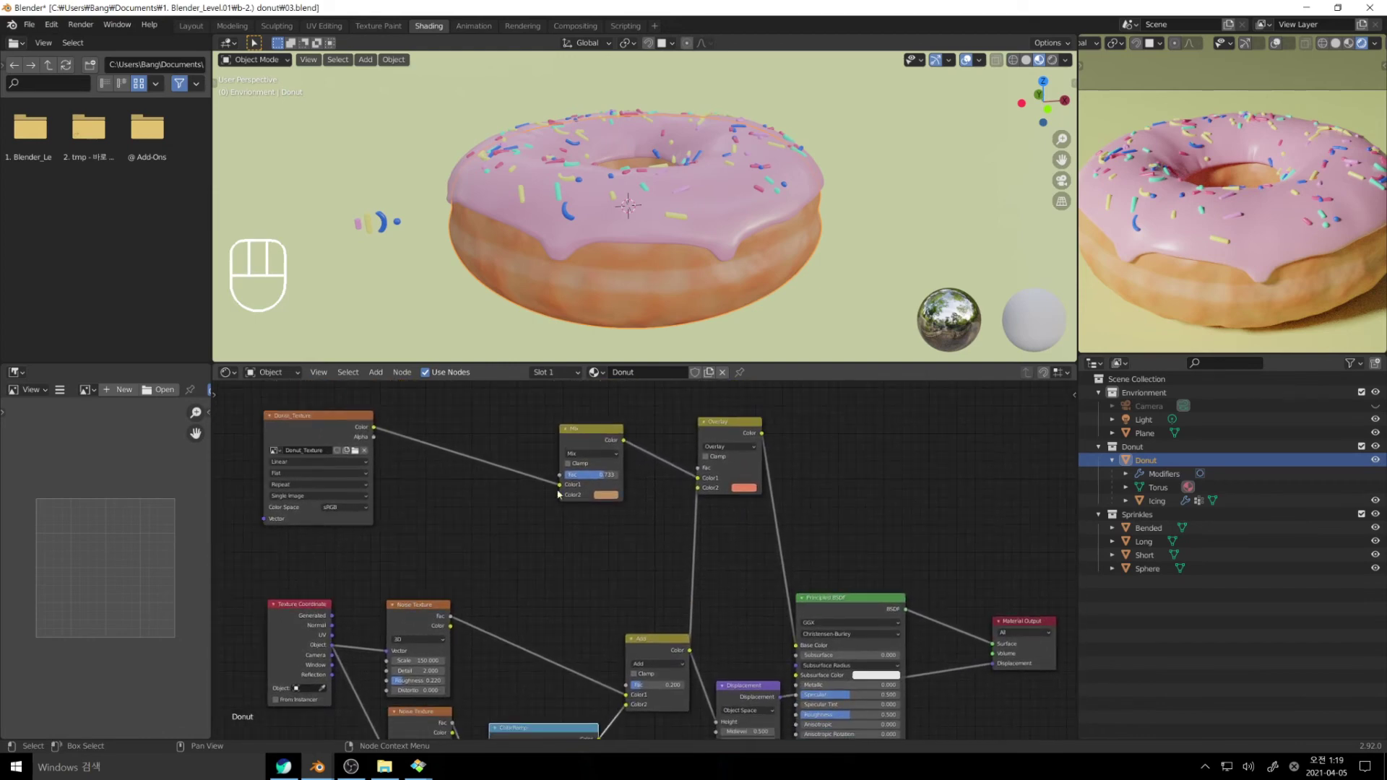
Step: Preview the Donut_Texture image and the Overlay node's output on the donut body
{"action": "left_click", "coordinate": [332, 422], "text": "ctrl+shift"}
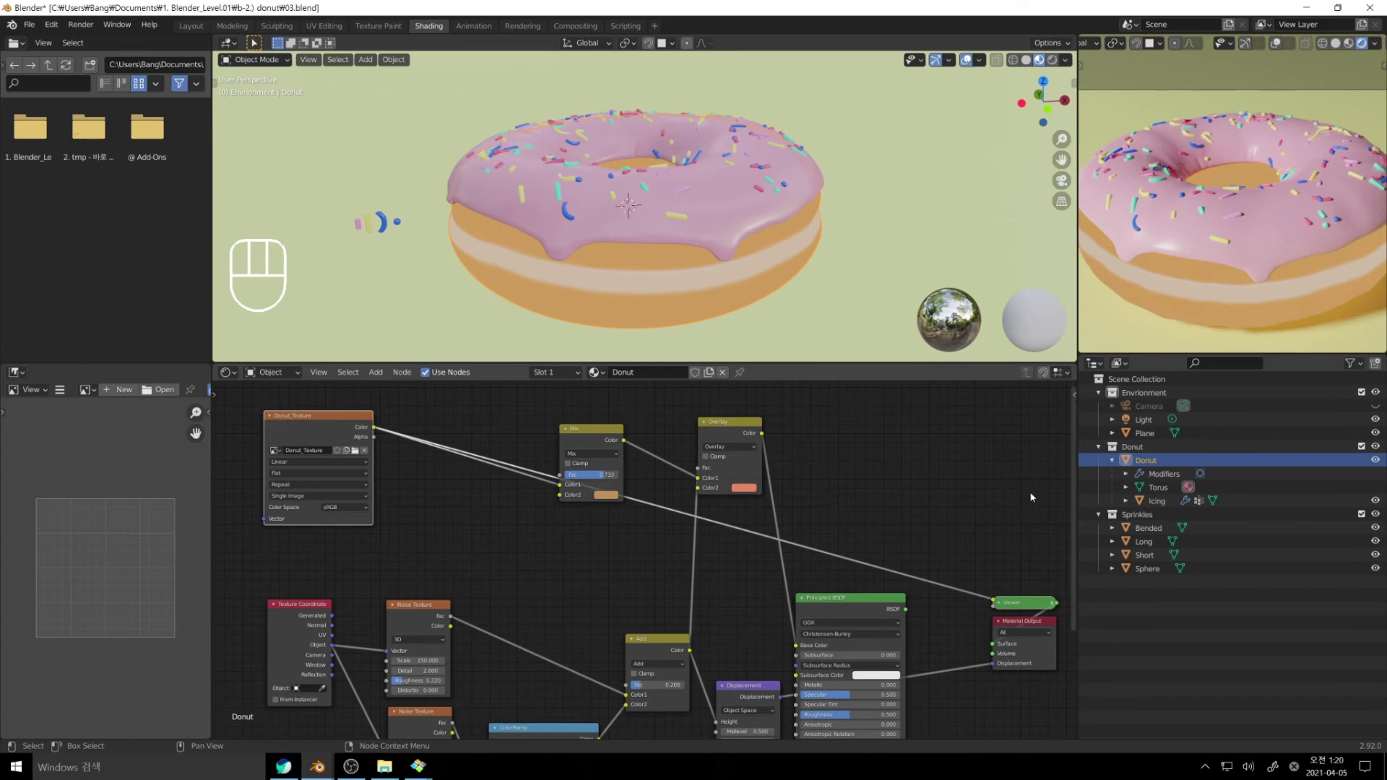
{"action": "left_click", "coordinate": [726, 429]}
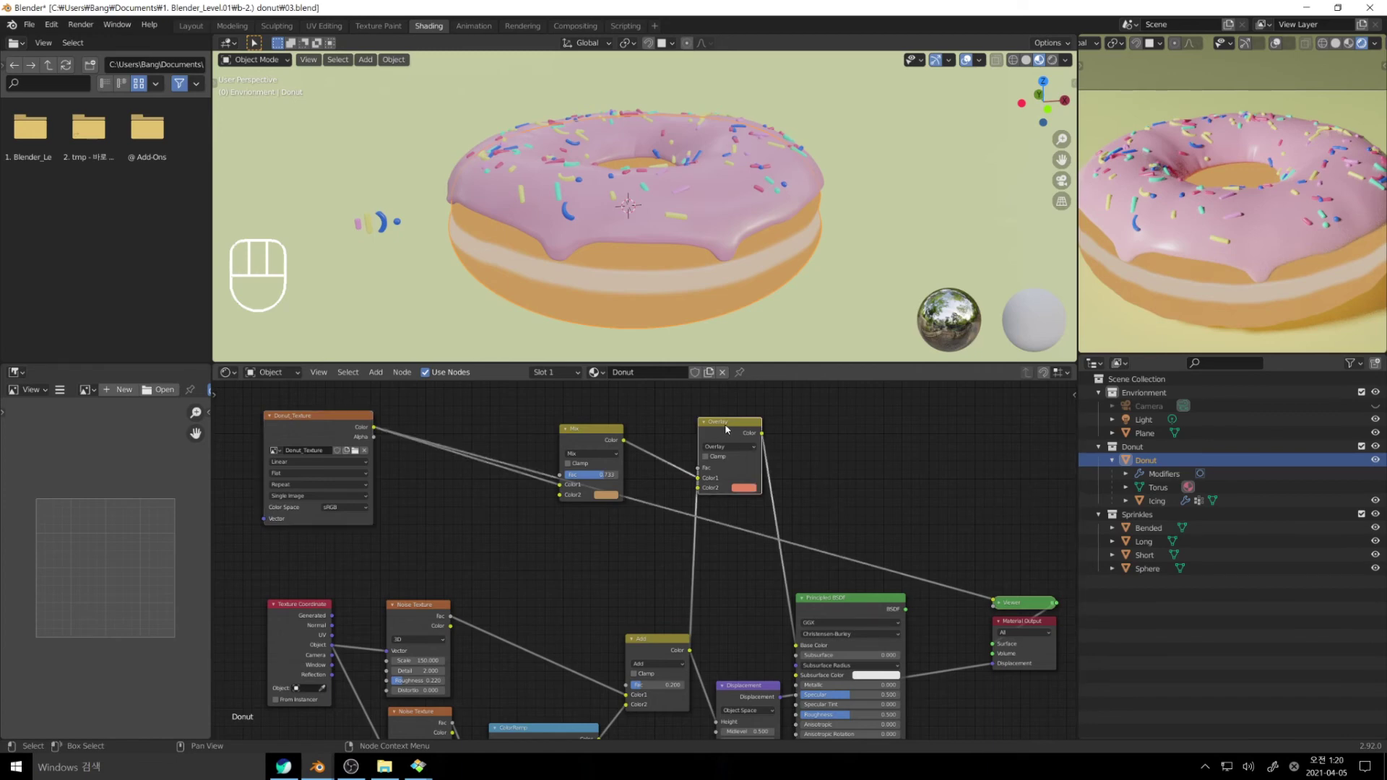
{"action": "left_click", "coordinate": [727, 429], "text": "ctrl+shift"}
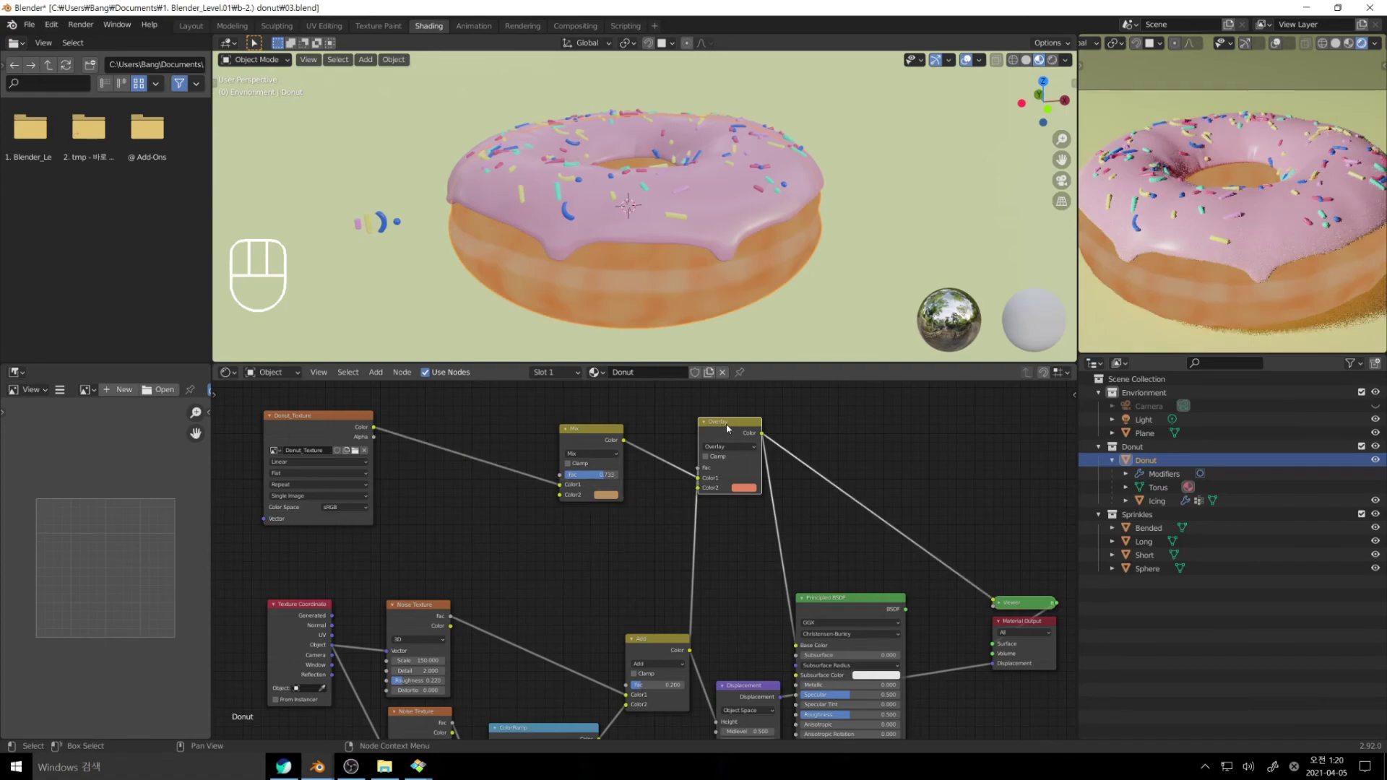
Step: Try linking the Donut_Texture color directly to the Overlay node, restore the Mix connection, and lower the Mix node's factor
{"action": "left_click_drag", "start_coordinate": [373, 427], "coordinate": [697, 487]}
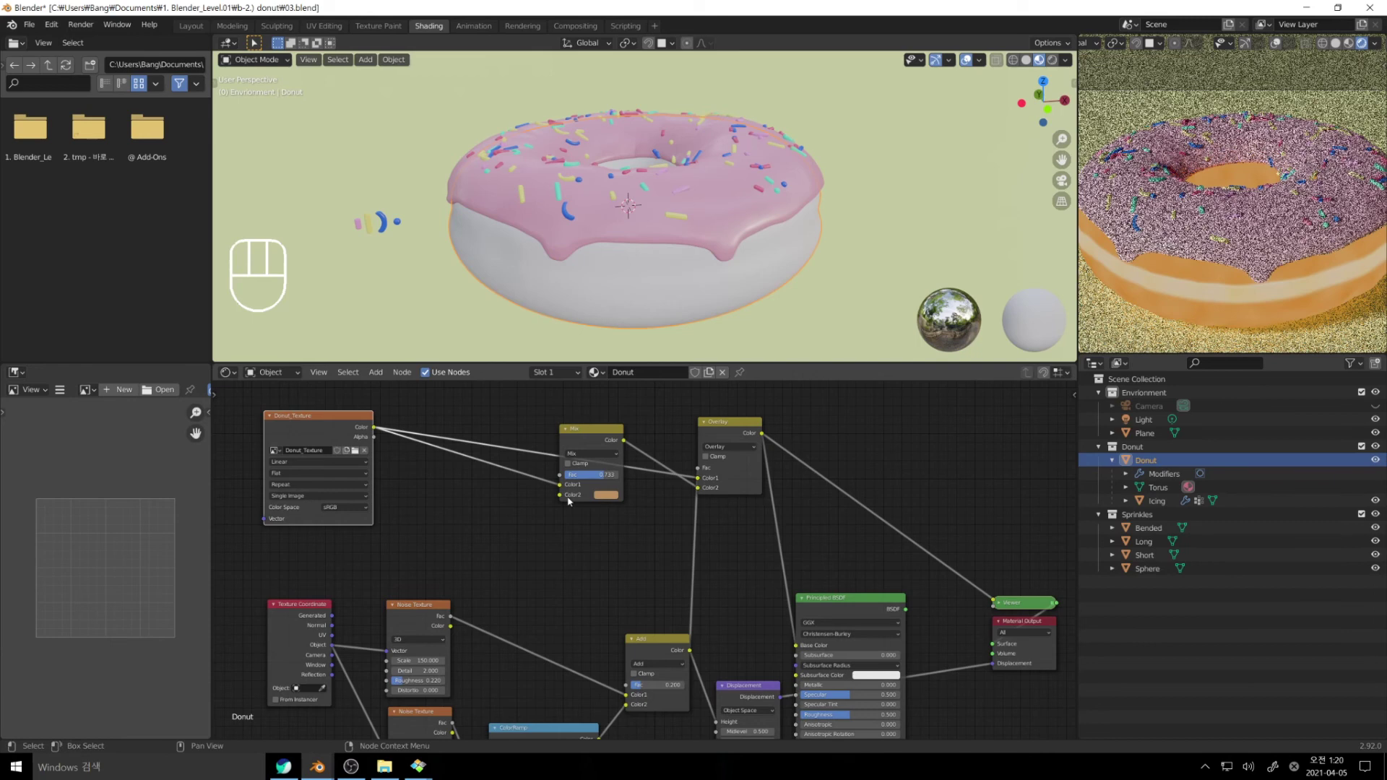
{"action": "right_click_drag", "start_coordinate": [569, 500], "coordinate": [594, 439], "text": "ctrl"}
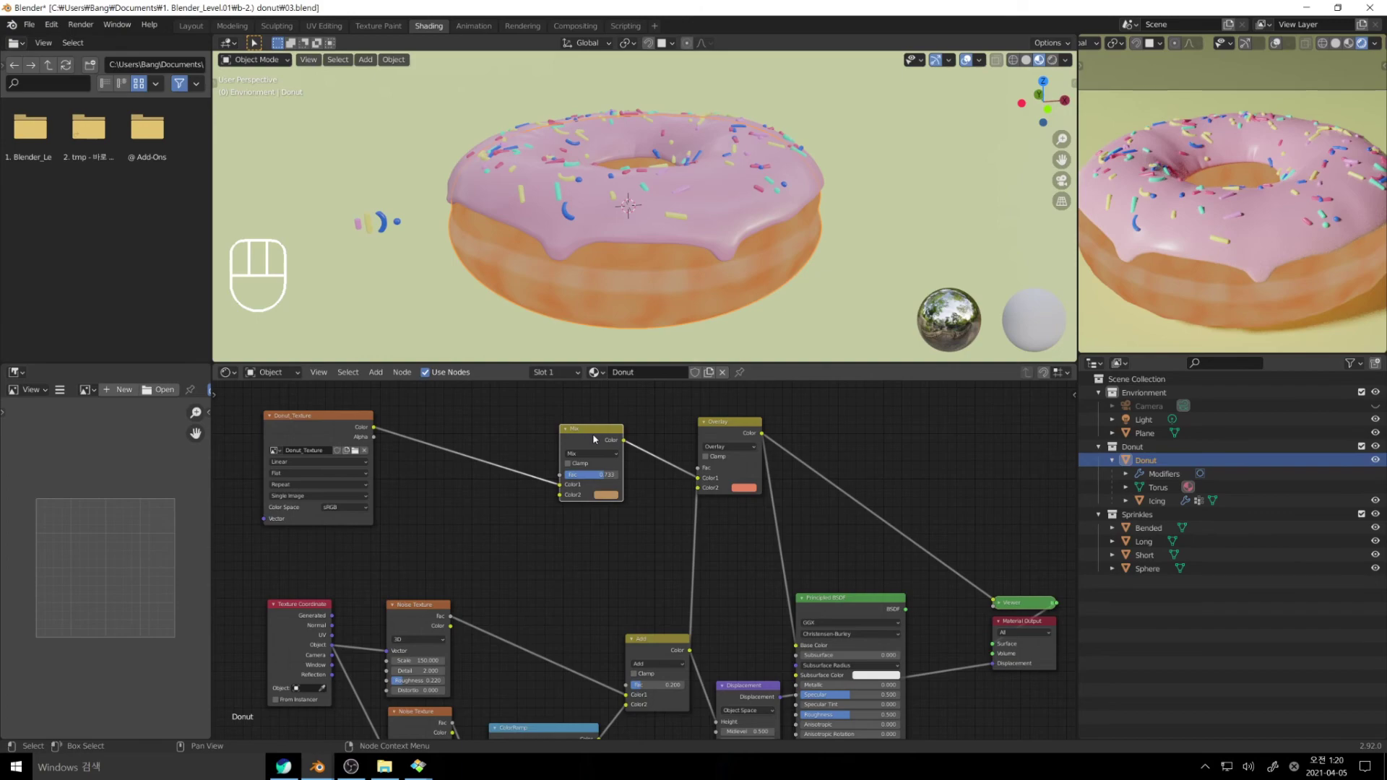
{"action": "mouse_move", "coordinate": [599, 475]}
{"action": "left_mouse_down"}
{"action": "mouse_move", "coordinate": [635, 474]}
{"action": "mouse_move", "coordinate": [603, 474]}
{"action": "left_mouse_up"}
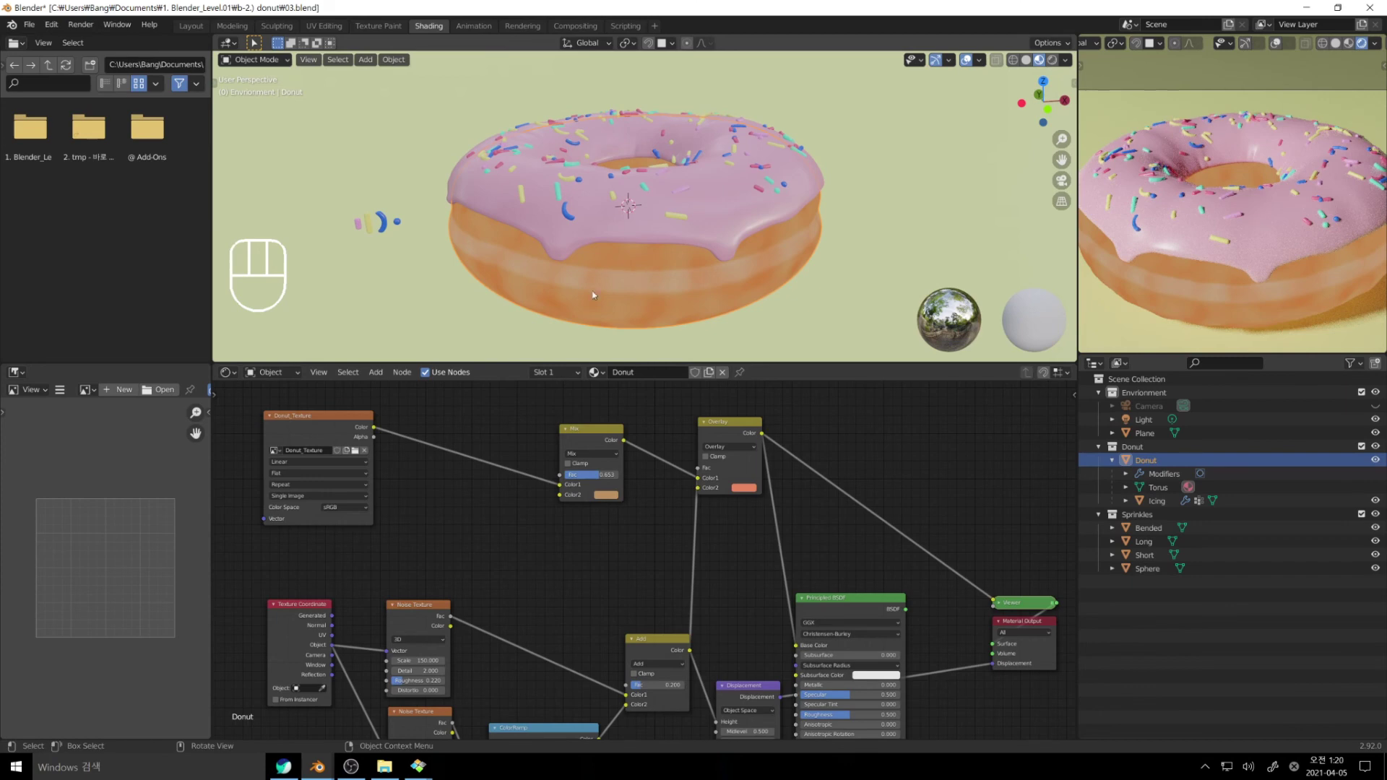
Step: In the Texture Paint workspace, try widening the light stripe on Donut_Texture, undo the stroke, and return to the Shading workspace
{"action": "left_click", "coordinate": [377, 26]}
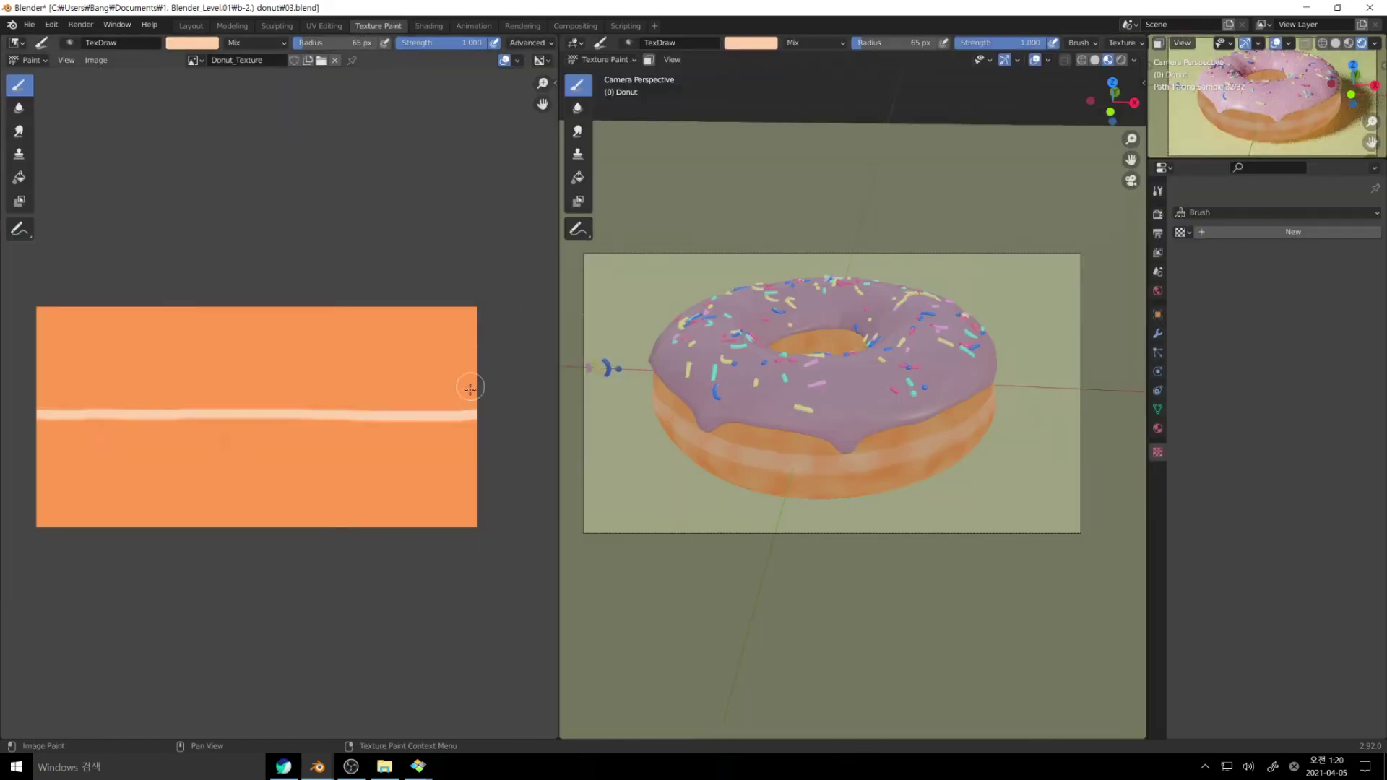
{"action": "left_click_drag", "start_coordinate": [469, 409], "coordinate": [258, 407]}
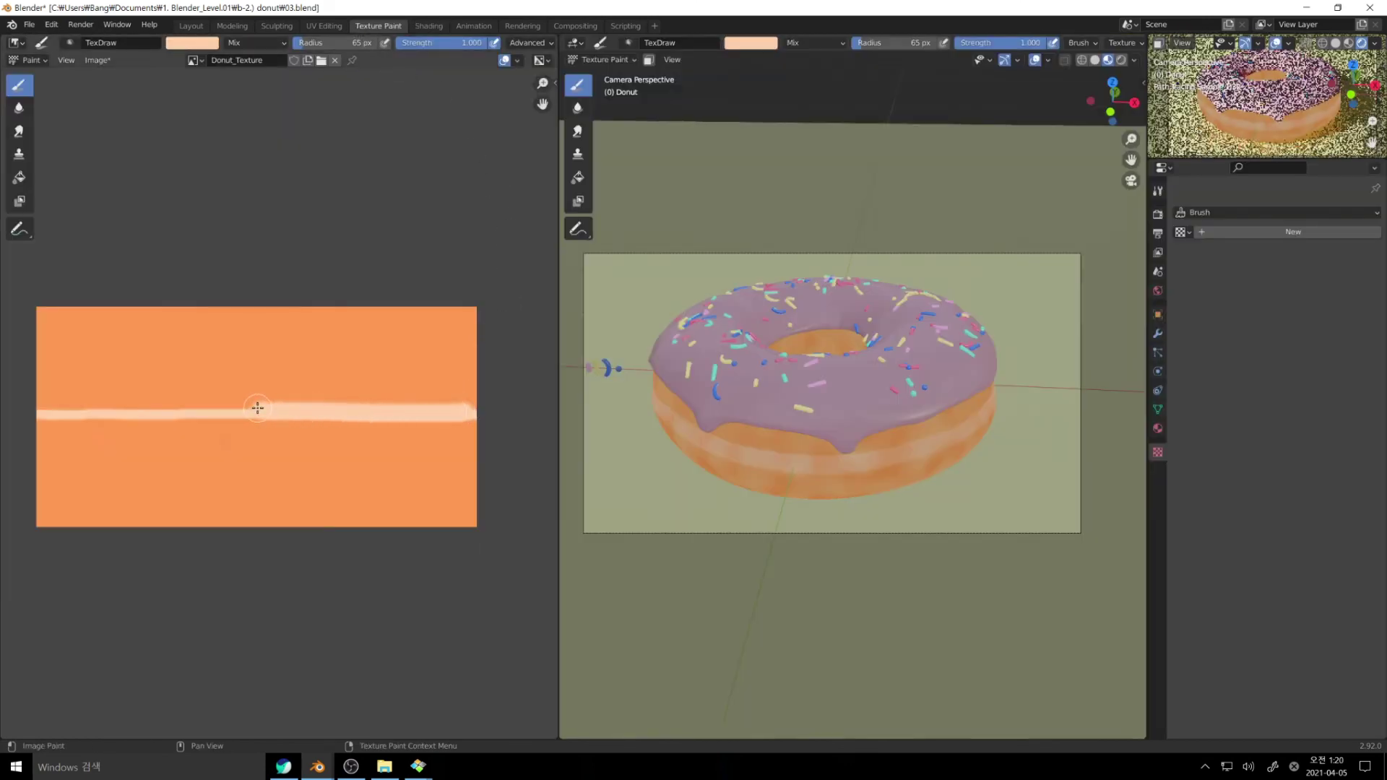
{"action": "key", "text": "ctrl+z"}
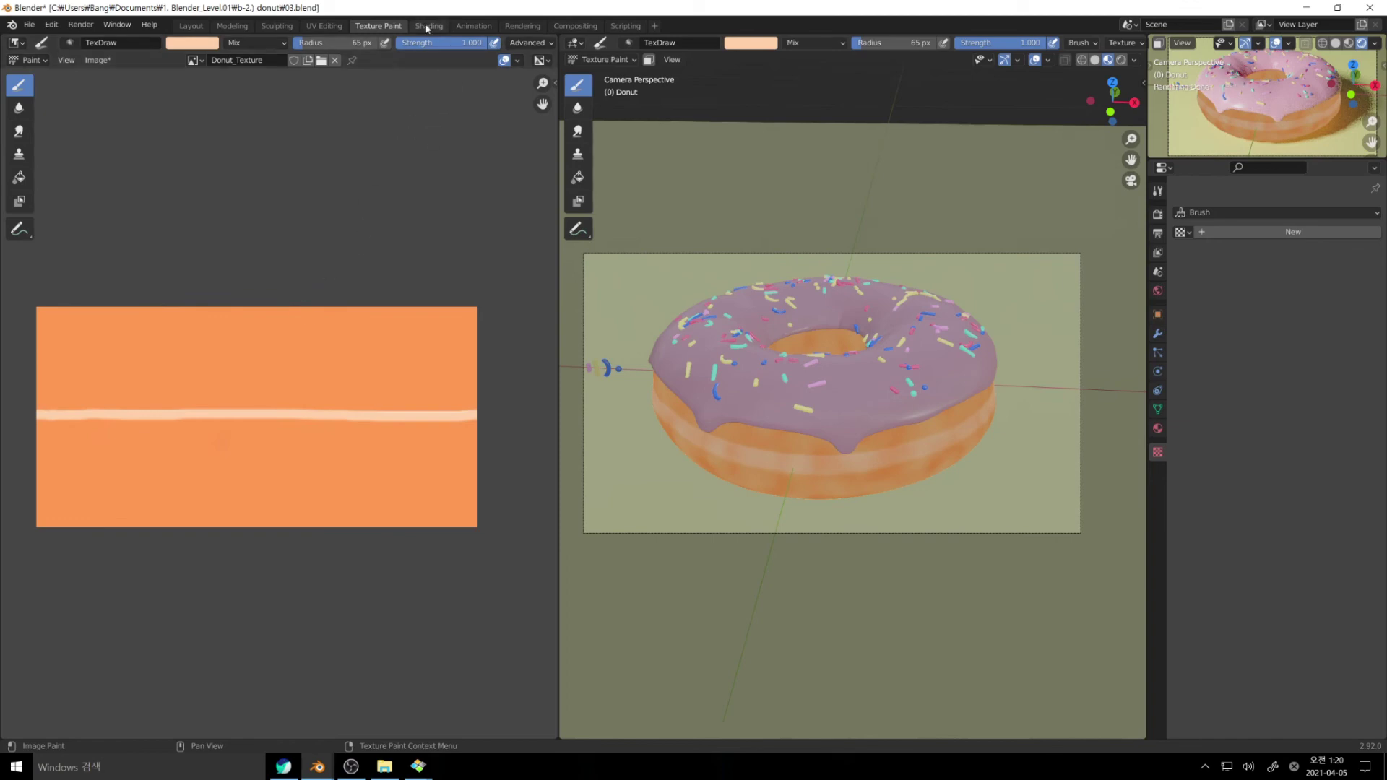
{"action": "left_click", "coordinate": [428, 26]}
{"action": "left_click", "coordinate": [378, 26]}
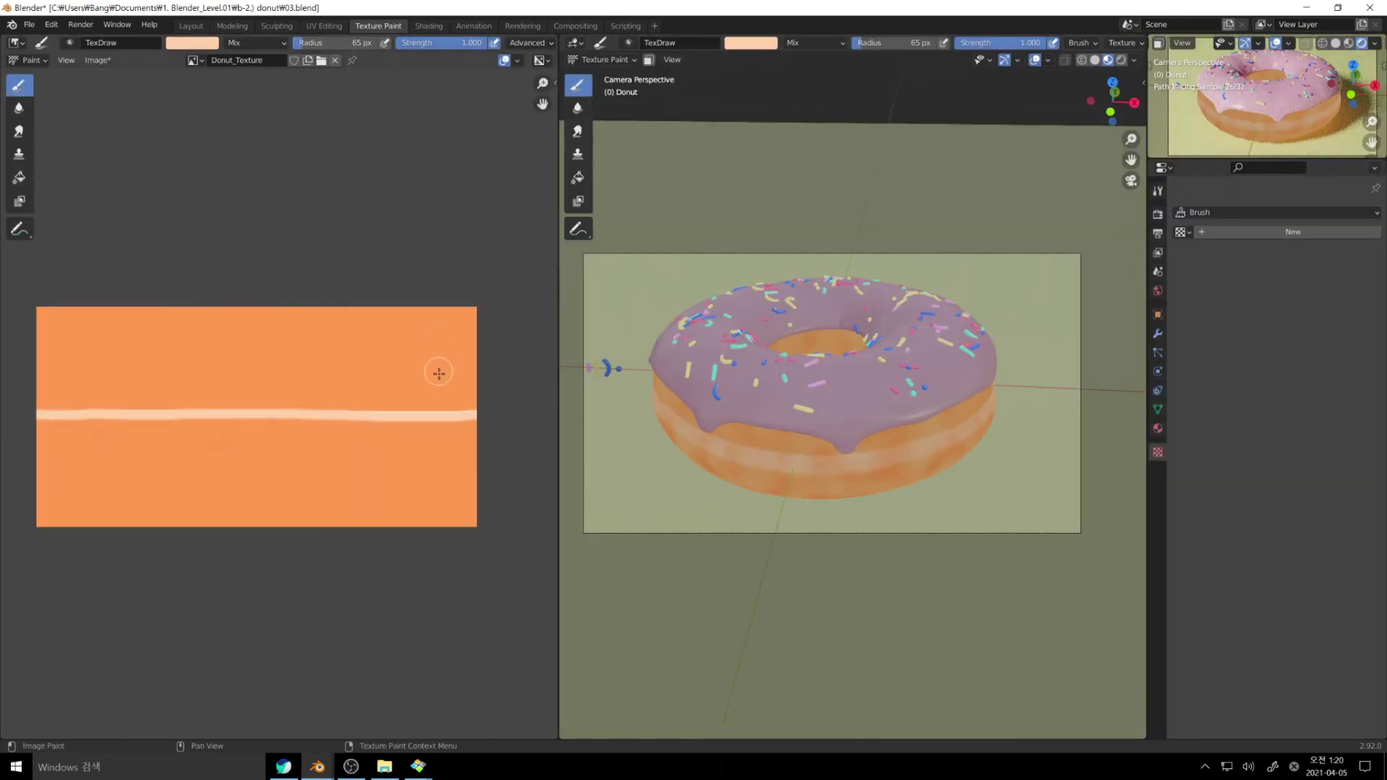
{"action": "left_click", "coordinate": [429, 26]}
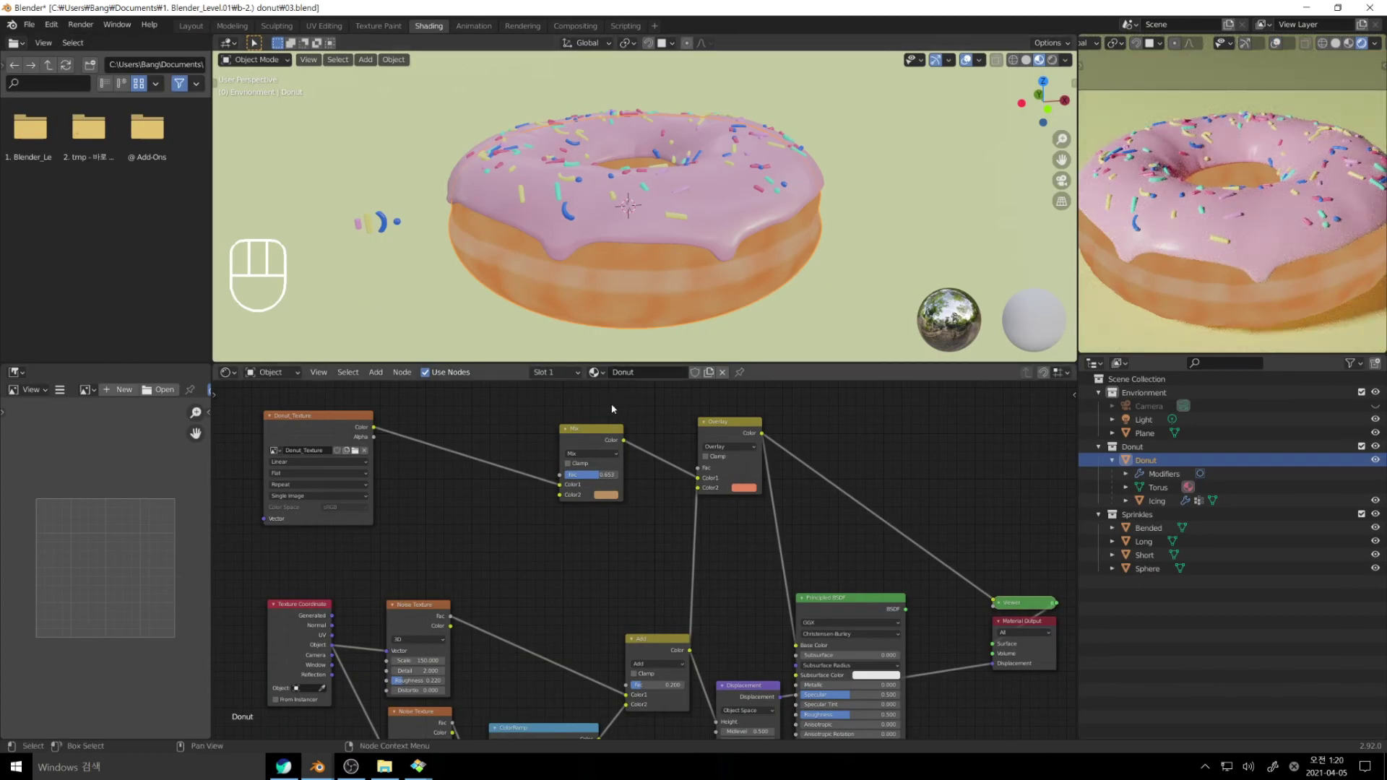
Step: Raise the Mix node's factor to about 0.78 and check the painted stripe in the Texture Paint workspace
{"action": "left_click_drag", "start_coordinate": [589, 475], "coordinate": [600, 475]}
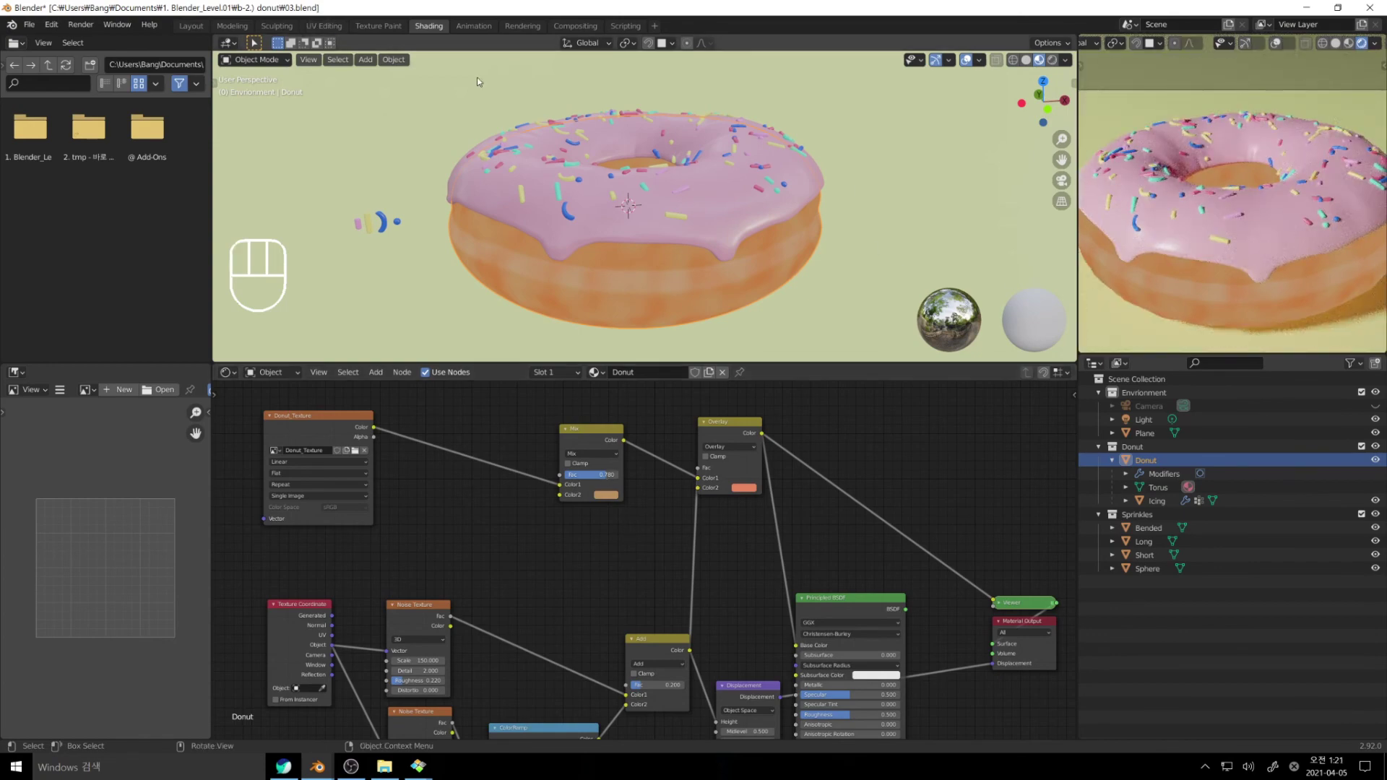
{"action": "left_click", "coordinate": [390, 26]}
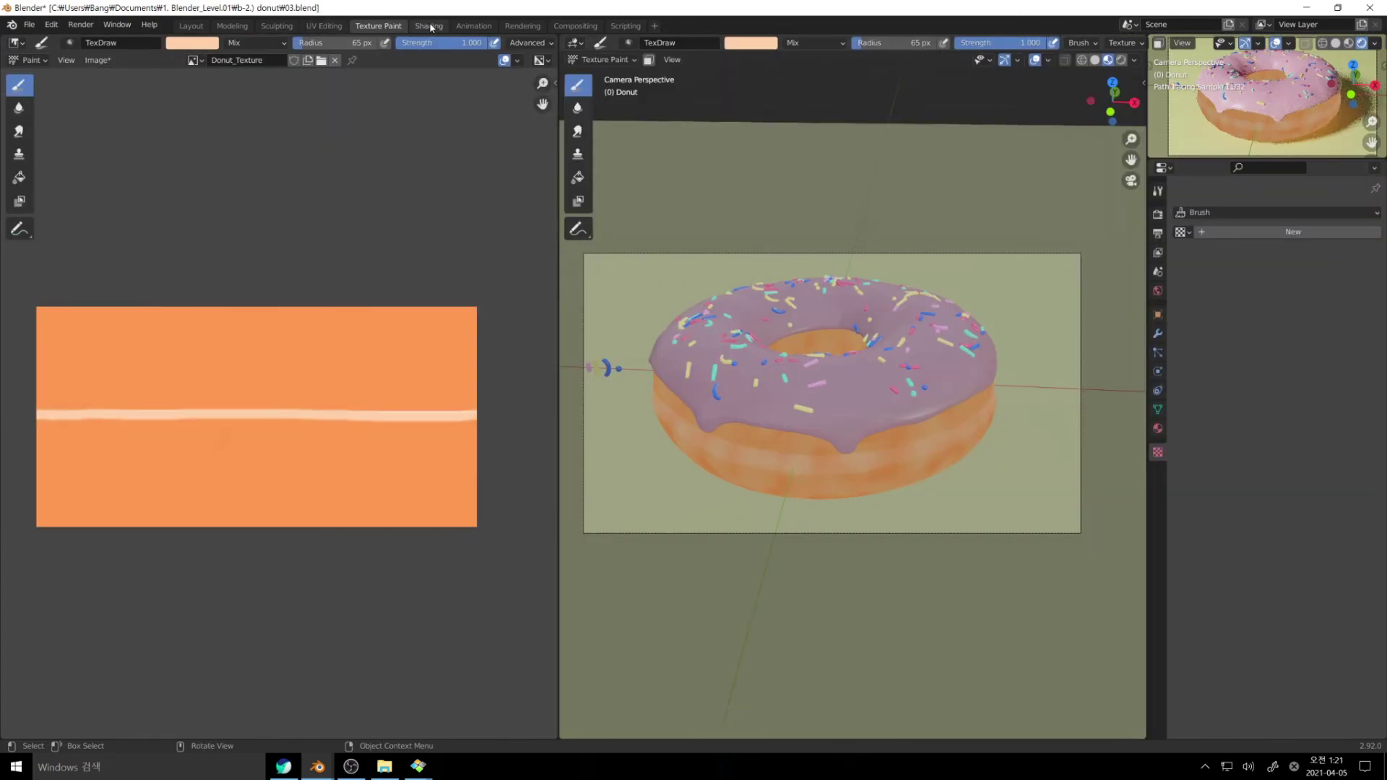
{"action": "left_click", "coordinate": [428, 26]}
Step: Move the Donut_Texture and Overlay nodes closer to the Mix node to make the donut's color chain compact
{"action": "left_click_drag", "start_coordinate": [322, 417], "coordinate": [468, 419]}
{"action": "mouse_move", "coordinate": [655, 402]}
{"action": "left_mouse_down"}
{"action": "mouse_move", "coordinate": [687, 434]}
{"action": "mouse_move", "coordinate": [628, 405]}
{"action": "left_mouse_up"}
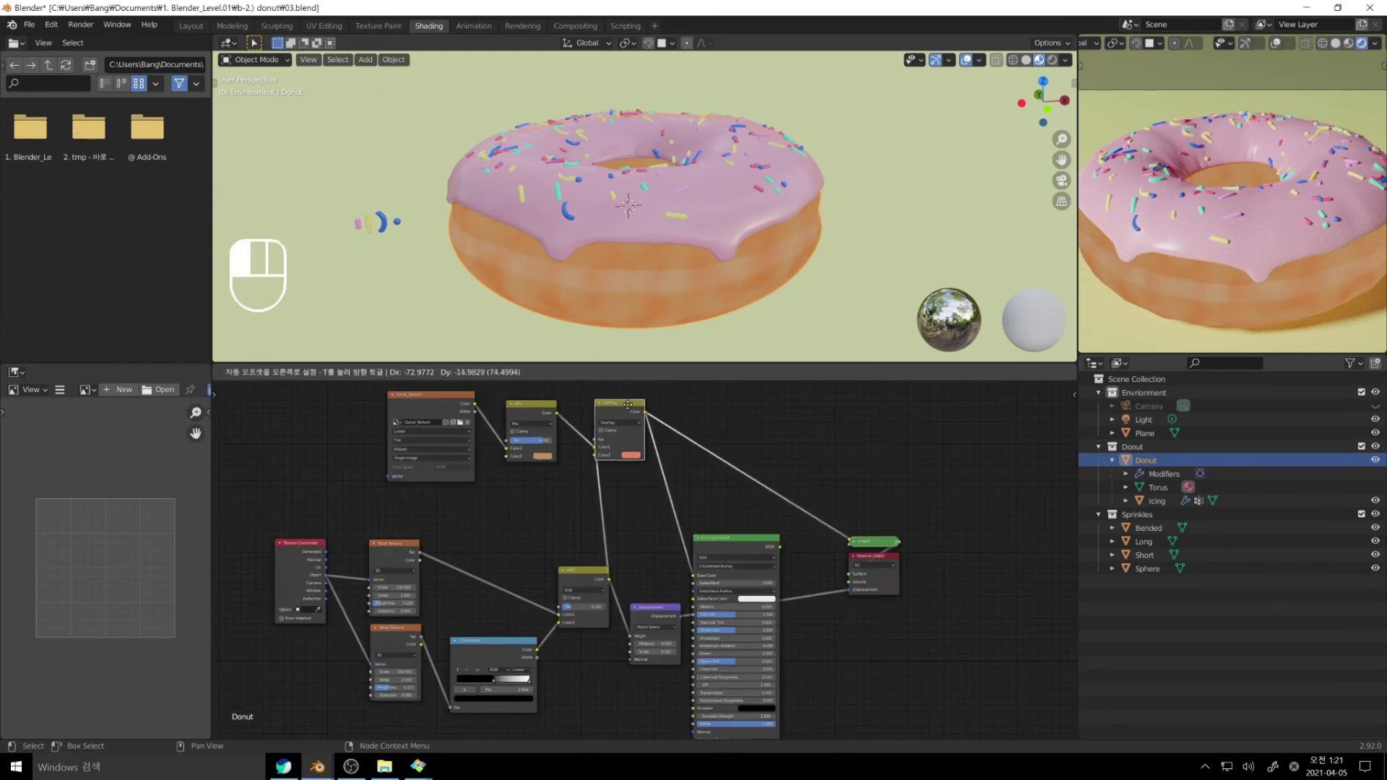
{"action": "scroll", "coordinate": [758, 480], "scroll_direction": "down", "scroll_amount": 5}
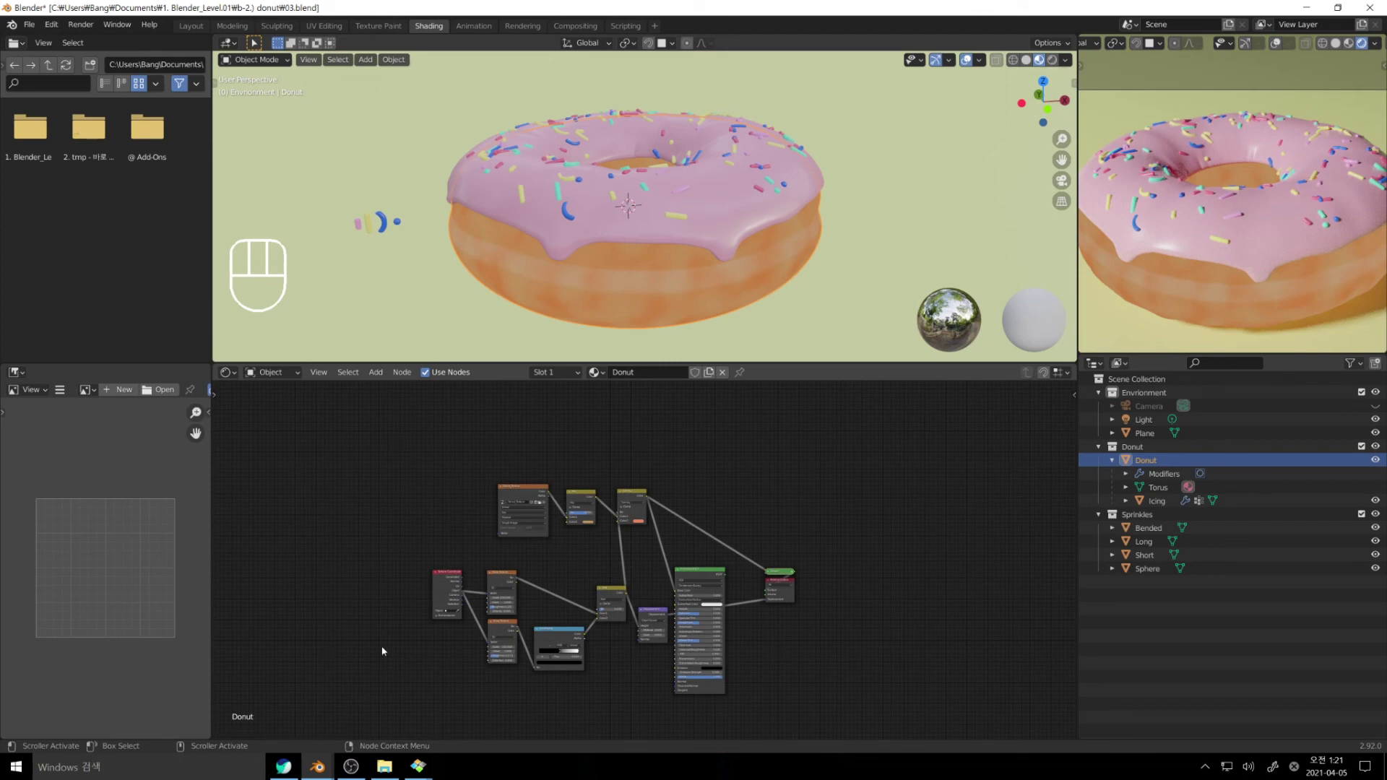
{"action": "scroll", "coordinate": [624, 661], "scroll_direction": "up", "scroll_amount": 3}
{"action": "middle_click_drag", "start_coordinate": [628, 663], "coordinate": [694, 613]}
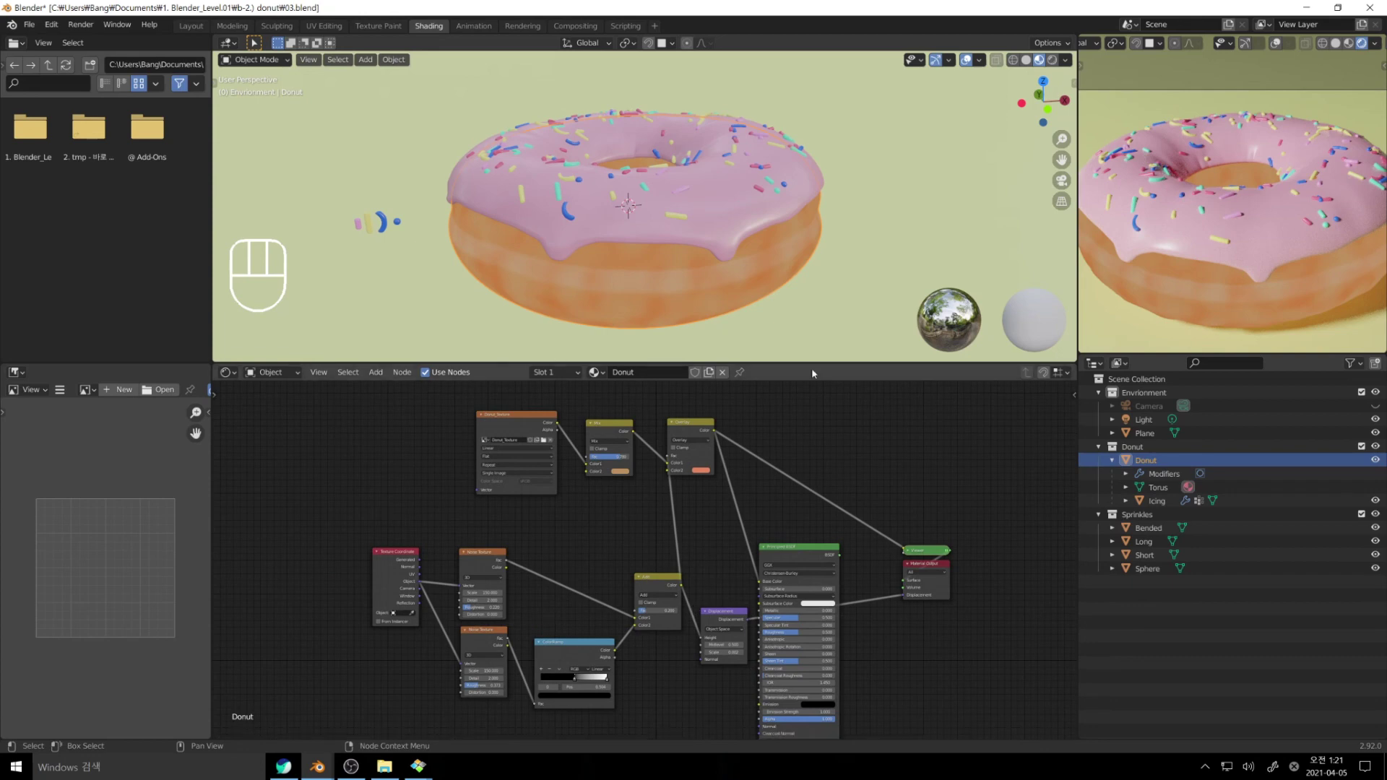
{"action": "middle_click_drag", "start_coordinate": [675, 663], "coordinate": [613, 654]}
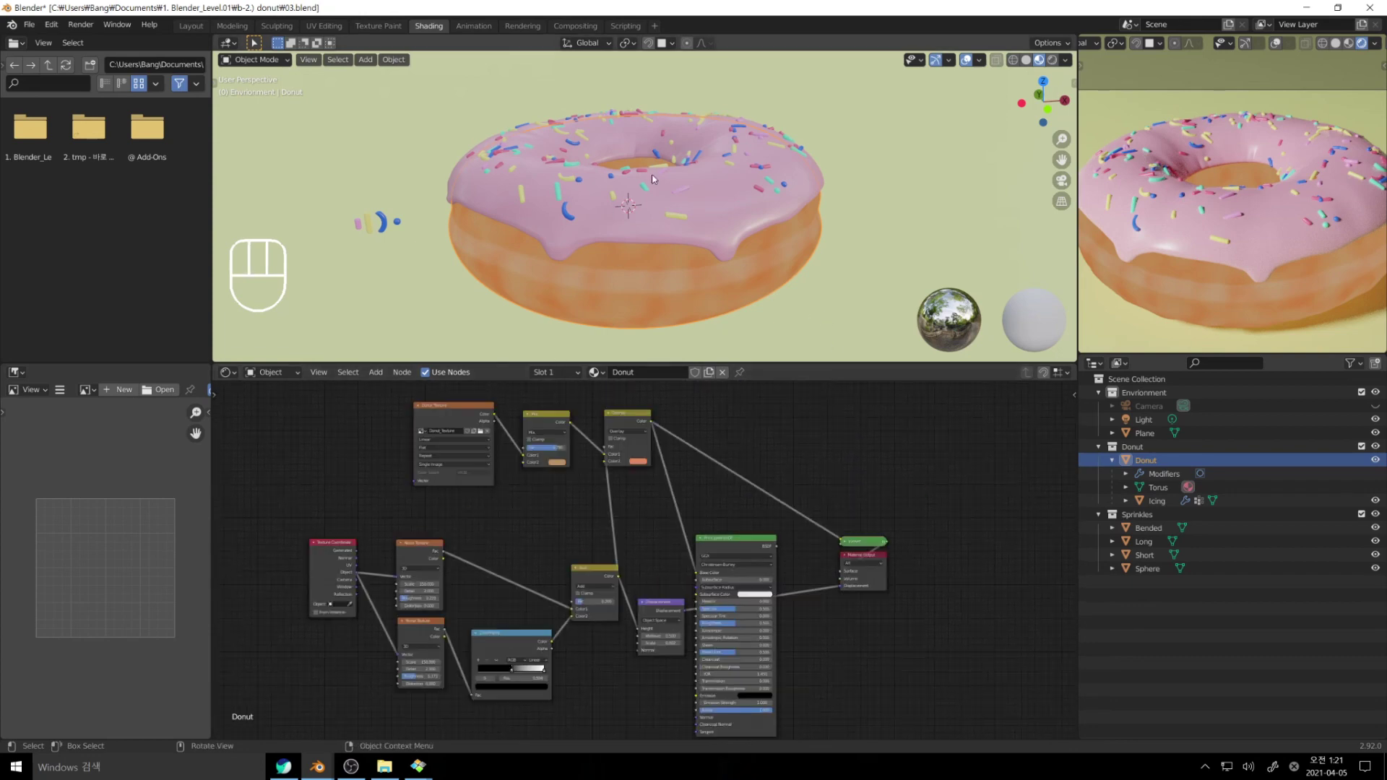
Step: Restore the donut material's full shading by connecting the Principled BSDF back to the Material Output
{"action": "left_click", "coordinate": [736, 550], "text": "ctrl+shift"}
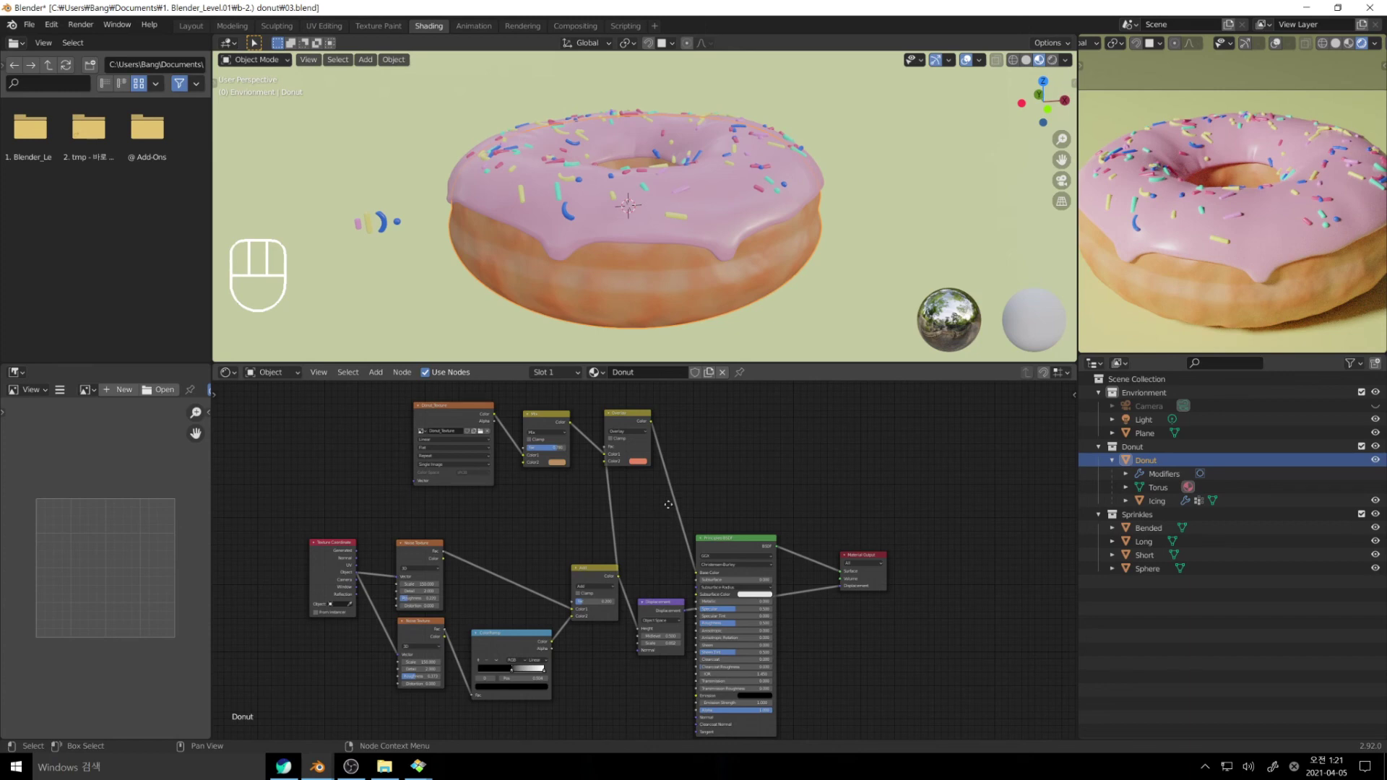
{"action": "middle_click_drag", "start_coordinate": [668, 504], "coordinate": [778, 496]}
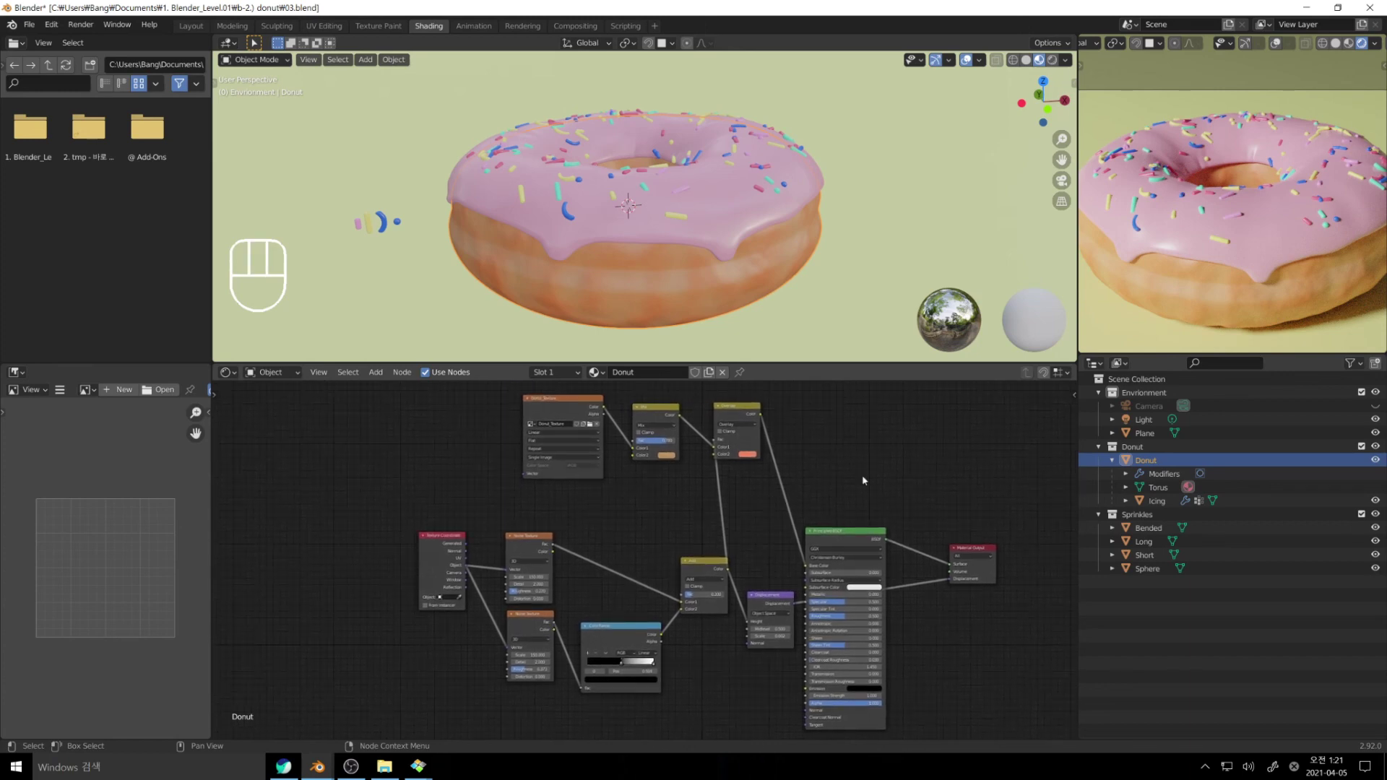
Step: Preview the contributions of the two Noise Texture nodes, the ColorRamp and the Add node on the donut, one after another
{"action": "left_click", "coordinate": [533, 540], "text": "ctrl+shift"}
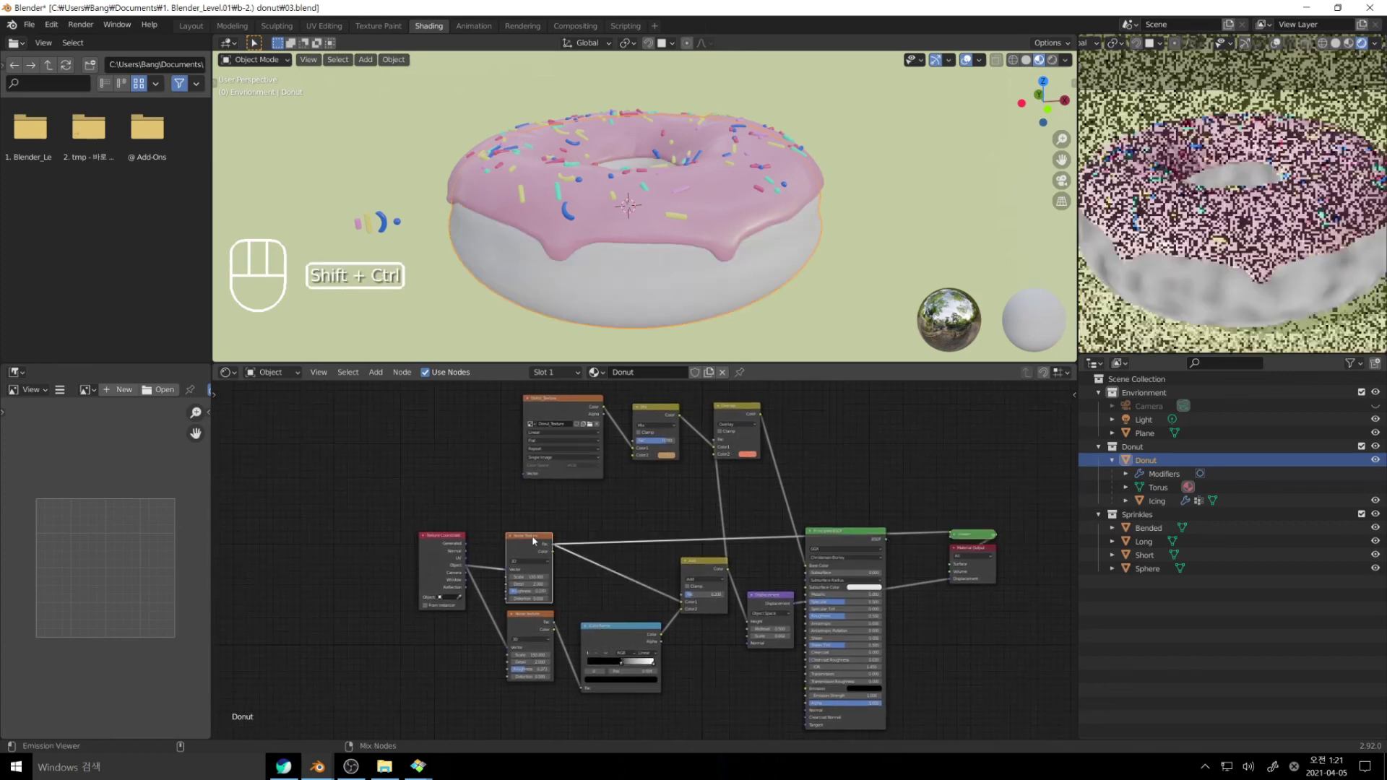
{"action": "left_click", "coordinate": [532, 619], "text": "ctrl+shift"}
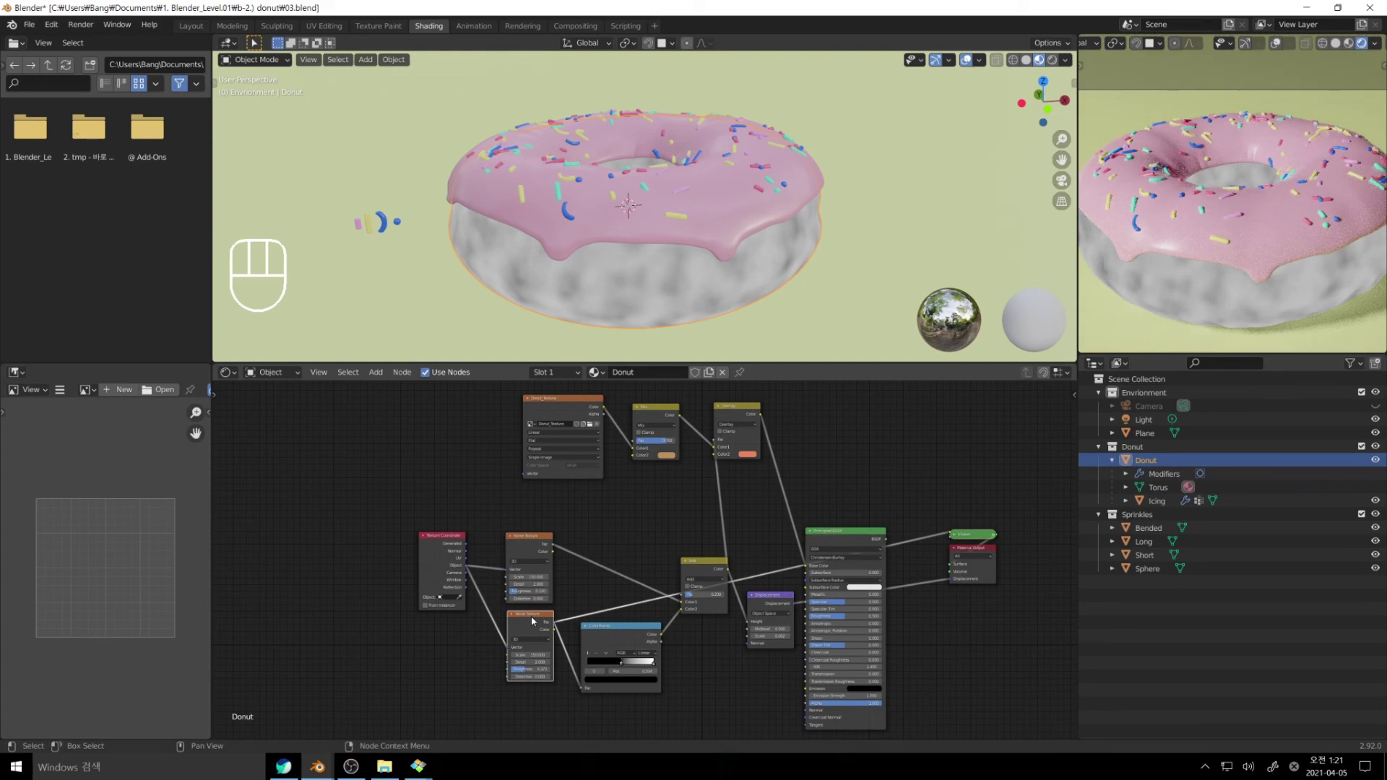
{"action": "left_click", "coordinate": [616, 635]}
{"action": "left_click", "coordinate": [618, 631], "text": "ctrl+shift"}
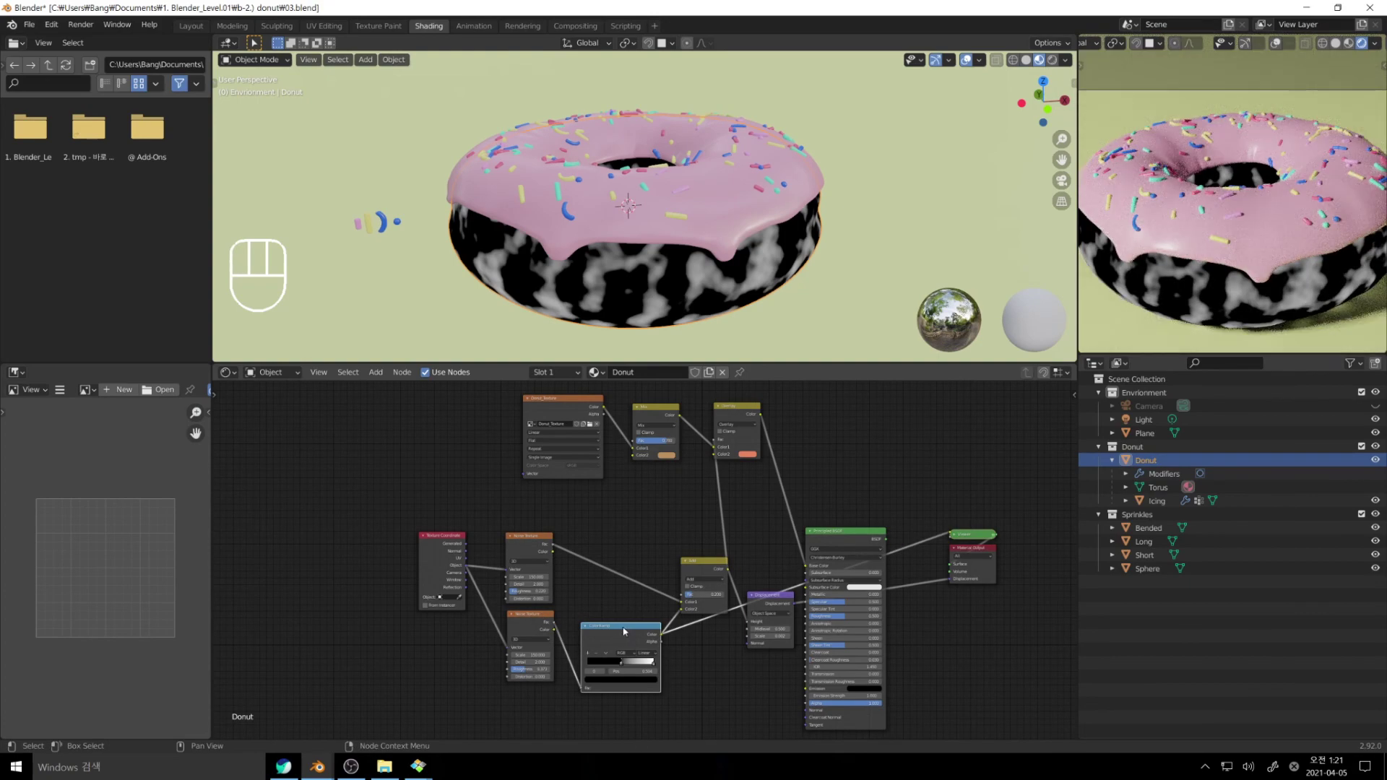
{"action": "left_click", "coordinate": [704, 570], "text": "ctrl+shift"}
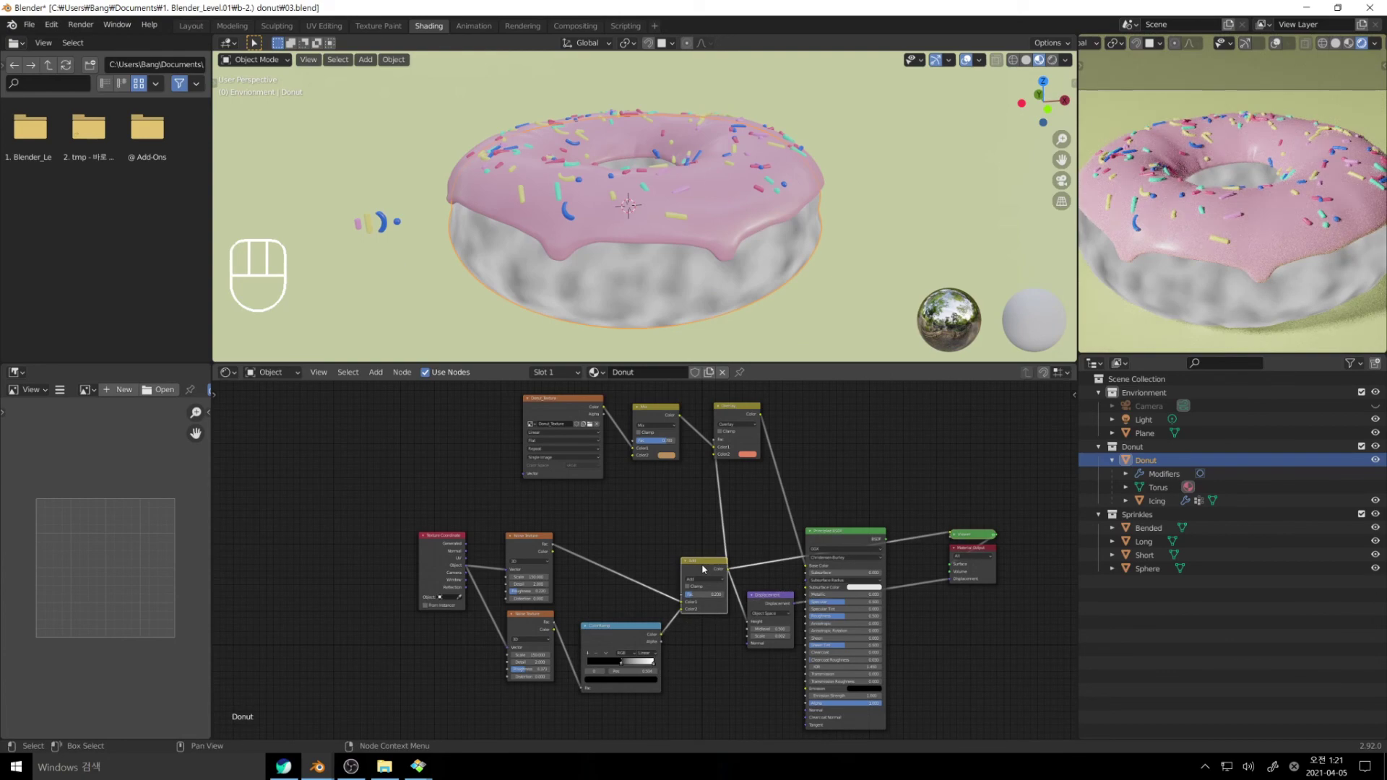
Step: Preview the Overlay, Mix and Donut_Texture color nodes, and undo the previews to return to the Principled BSDF output
{"action": "left_click", "coordinate": [715, 420], "text": "ctrl+shift"}
{"action": "left_click", "coordinate": [659, 417], "text": "ctrl+shift"}
{"action": "left_click", "coordinate": [557, 416], "text": "ctrl+shift"}
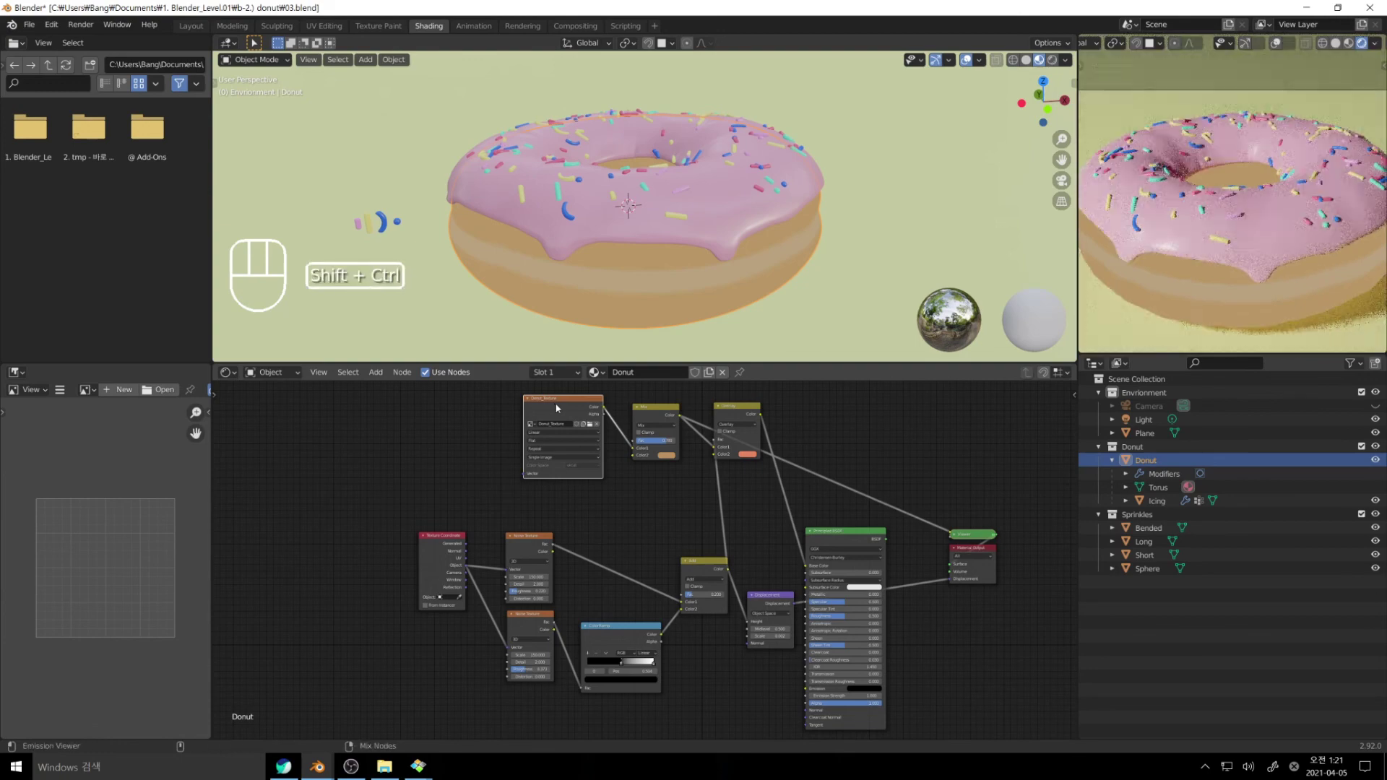
{"action": "key", "text": "ctrl+z"}
{"action": "key", "text": "ctrl+z"}
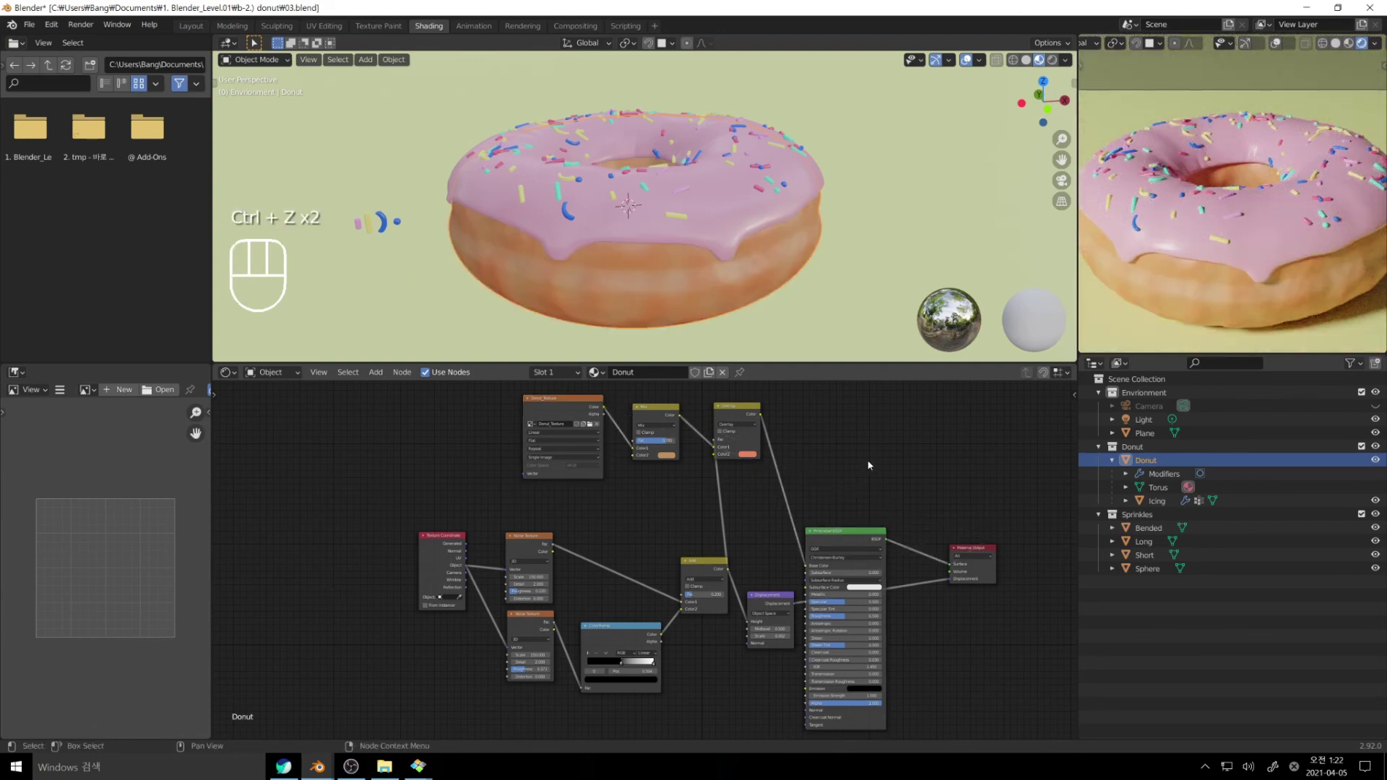
Step: Open the render result in its own window and compare the renders stored in slots 3, 2 and 4
{"action": "key", "text": "F12"}
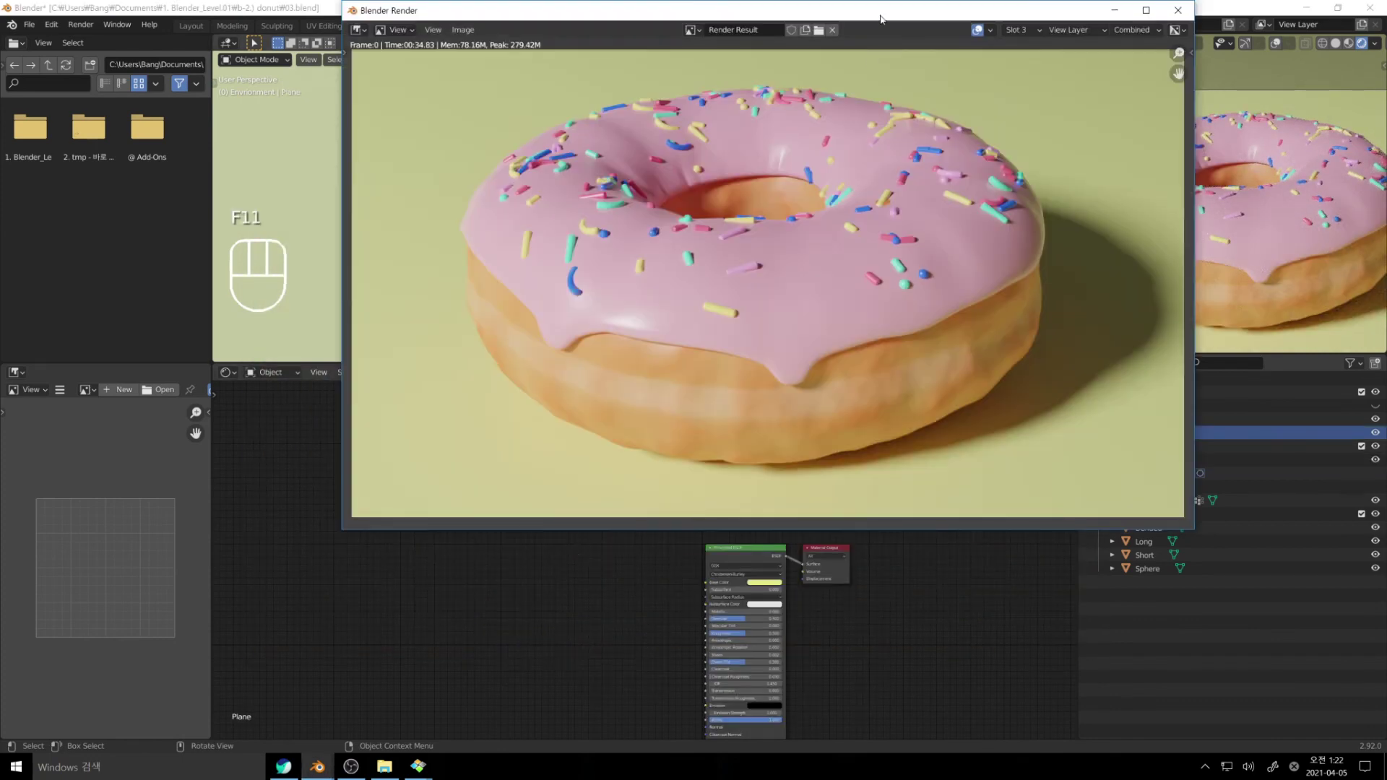
{"action": "left_click_drag", "start_coordinate": [884, 19], "coordinate": [775, 178]}
{"action": "left_click", "coordinate": [921, 192]}
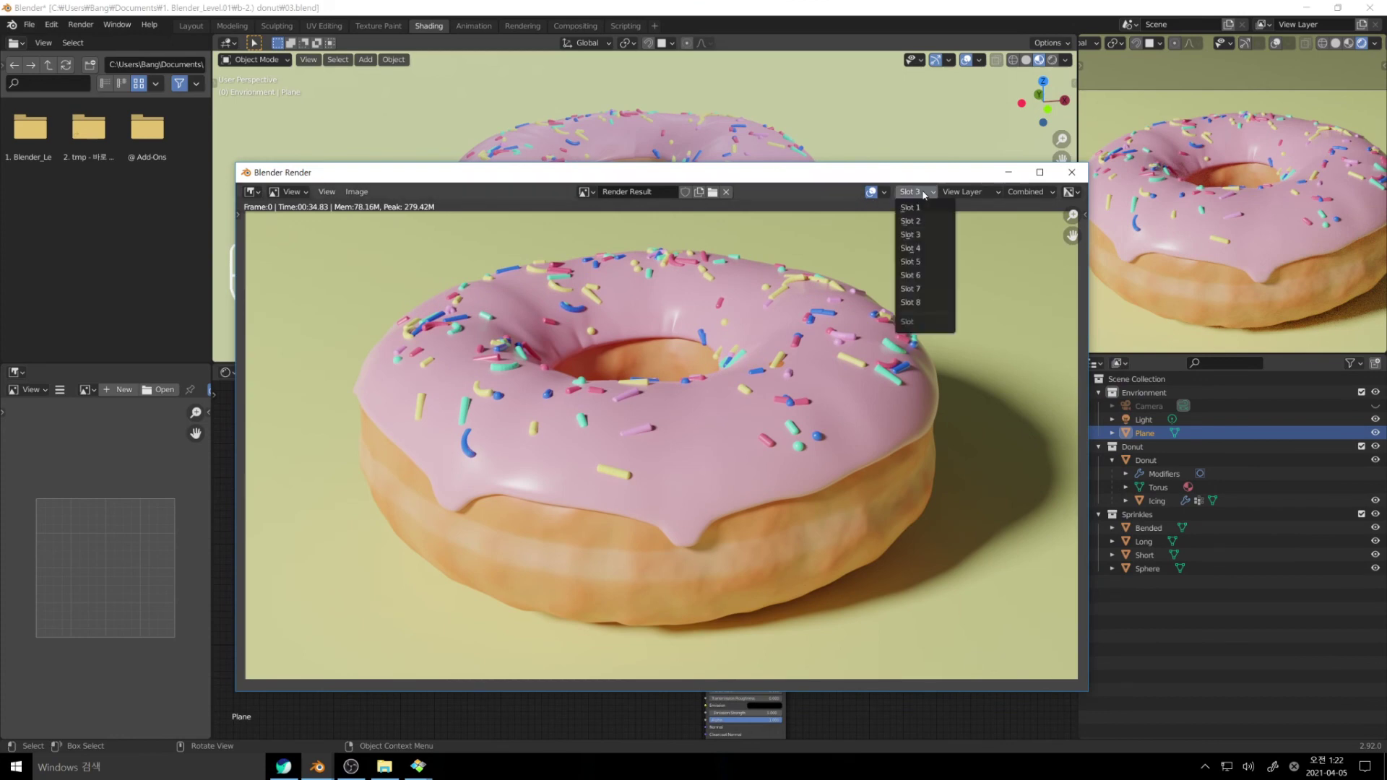
{"action": "left_click", "coordinate": [922, 221]}
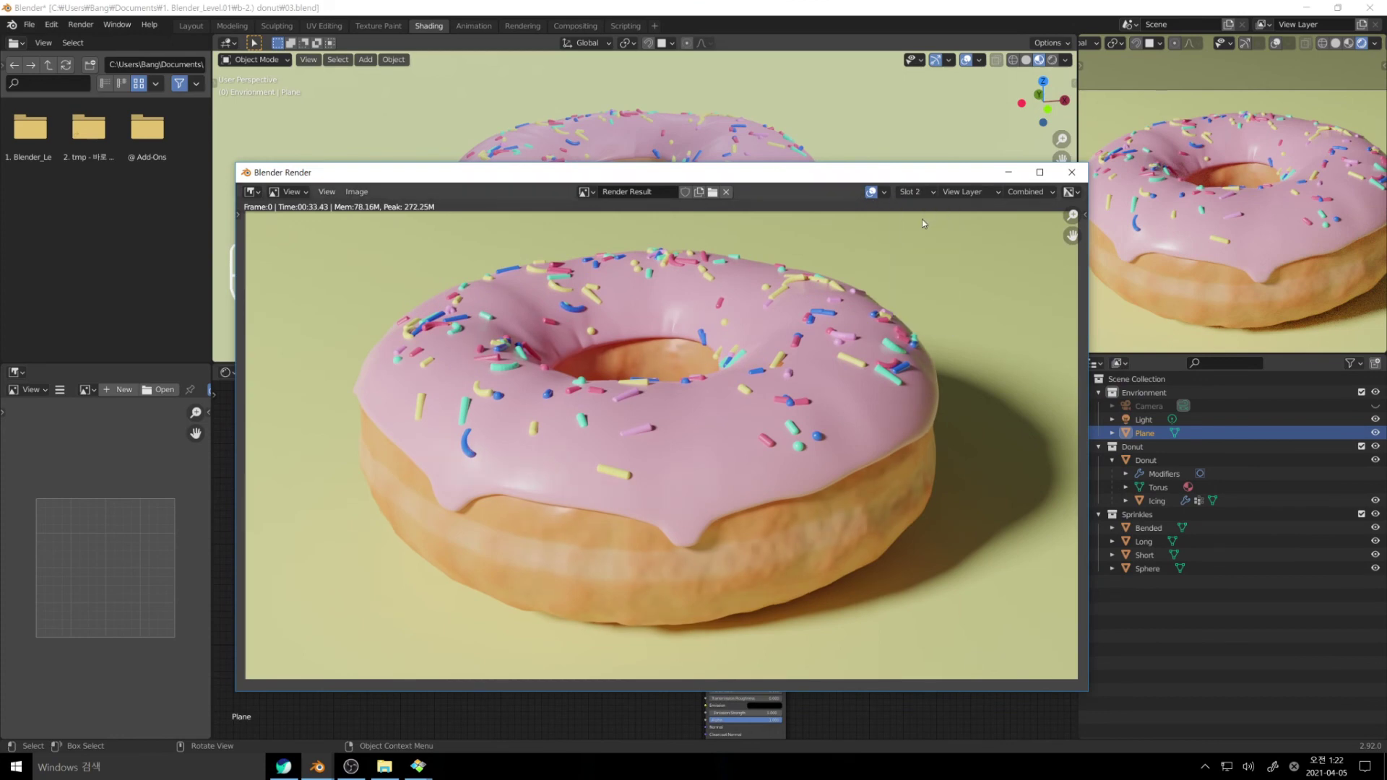
{"action": "left_click", "coordinate": [911, 192]}
{"action": "left_click", "coordinate": [920, 241]}
{"action": "left_click", "coordinate": [912, 192]}
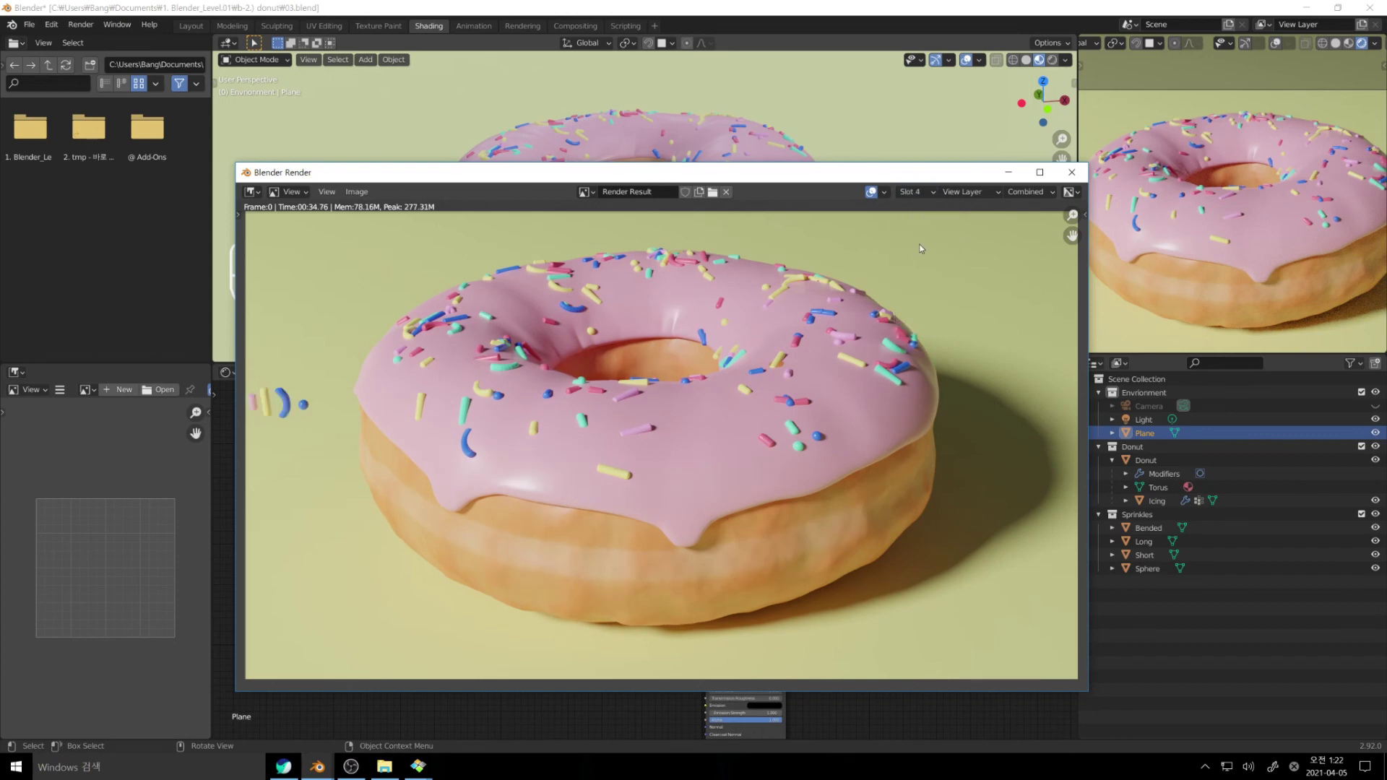
Step: Cycle twice through render slots 2, 3 and 4 to compare the donut's surface, and close the render window
{"action": "left_click", "coordinate": [926, 194]}
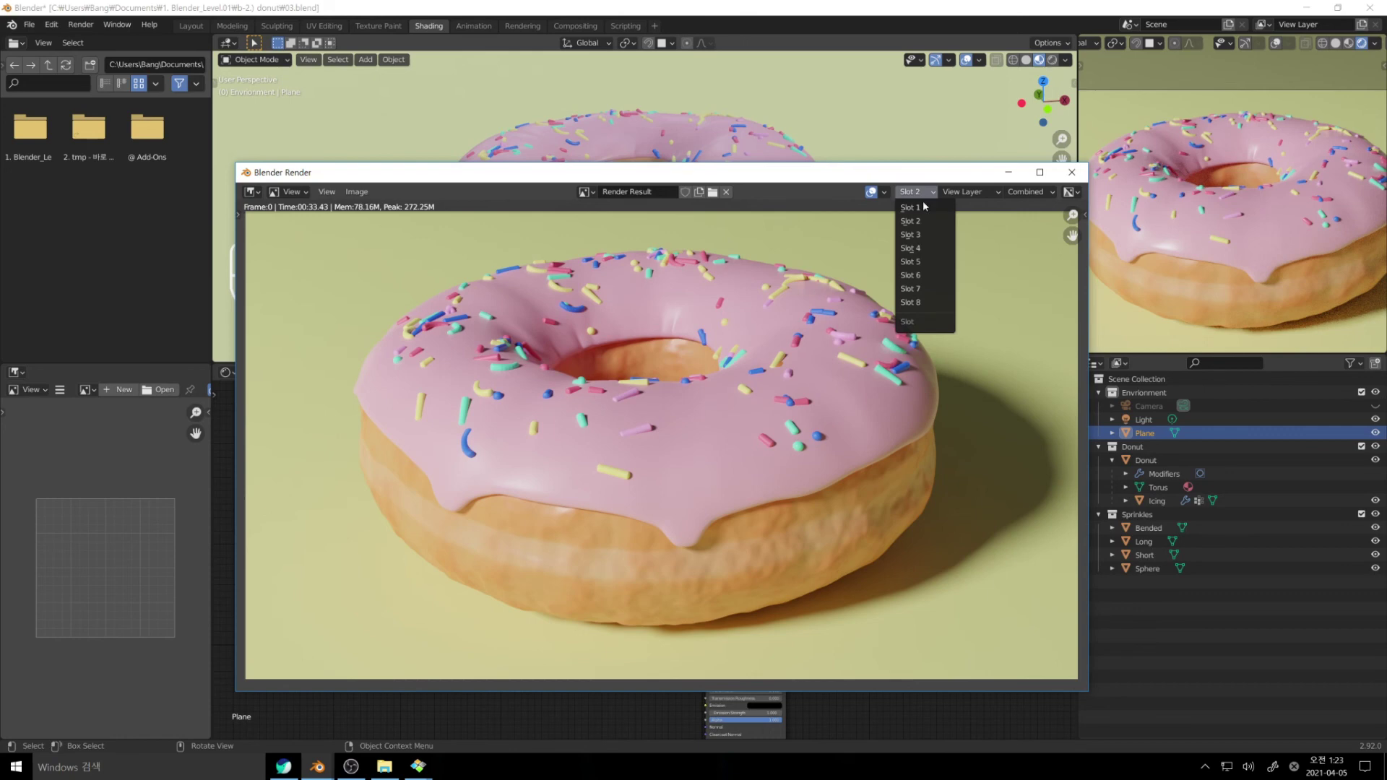
{"action": "left_click", "coordinate": [926, 235]}
{"action": "left_click", "coordinate": [927, 195]}
{"action": "left_click", "coordinate": [927, 248]}
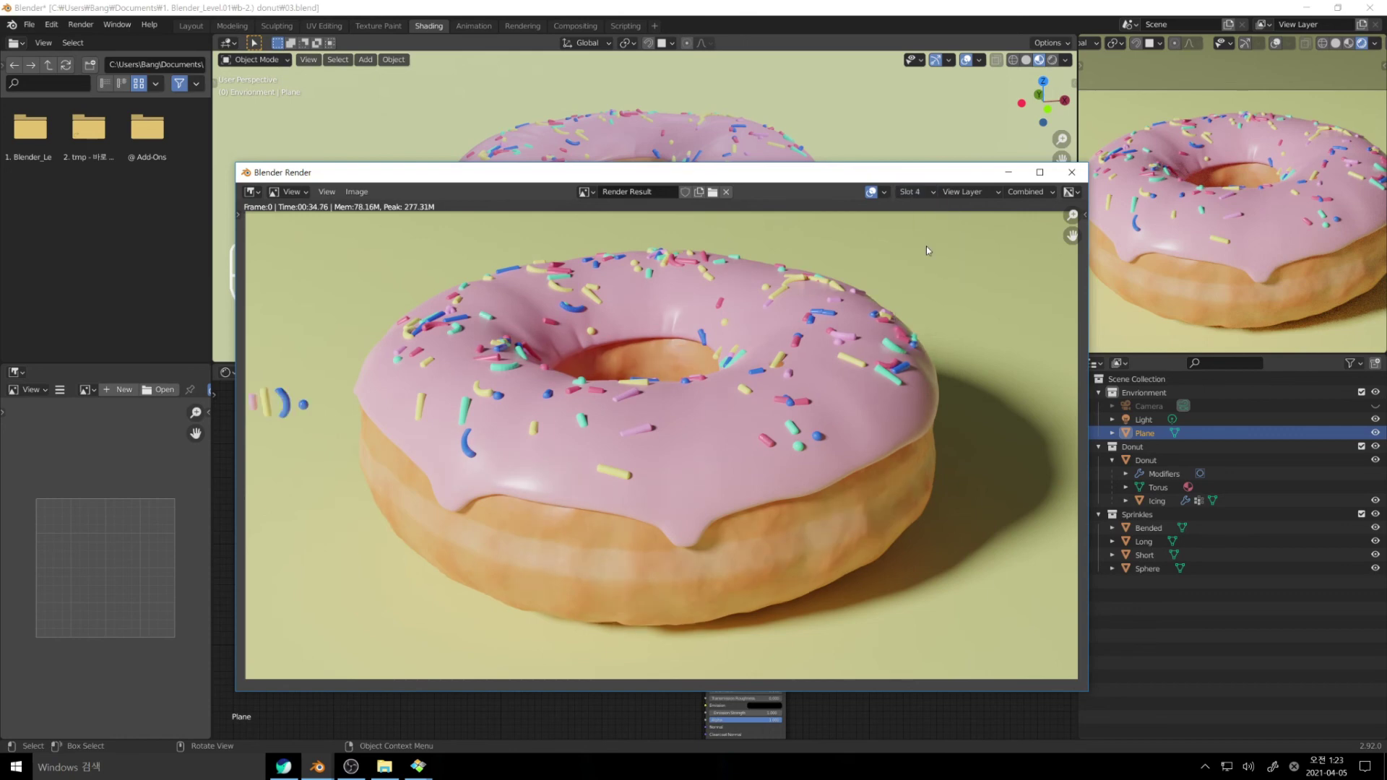
{"action": "left_click", "coordinate": [925, 192]}
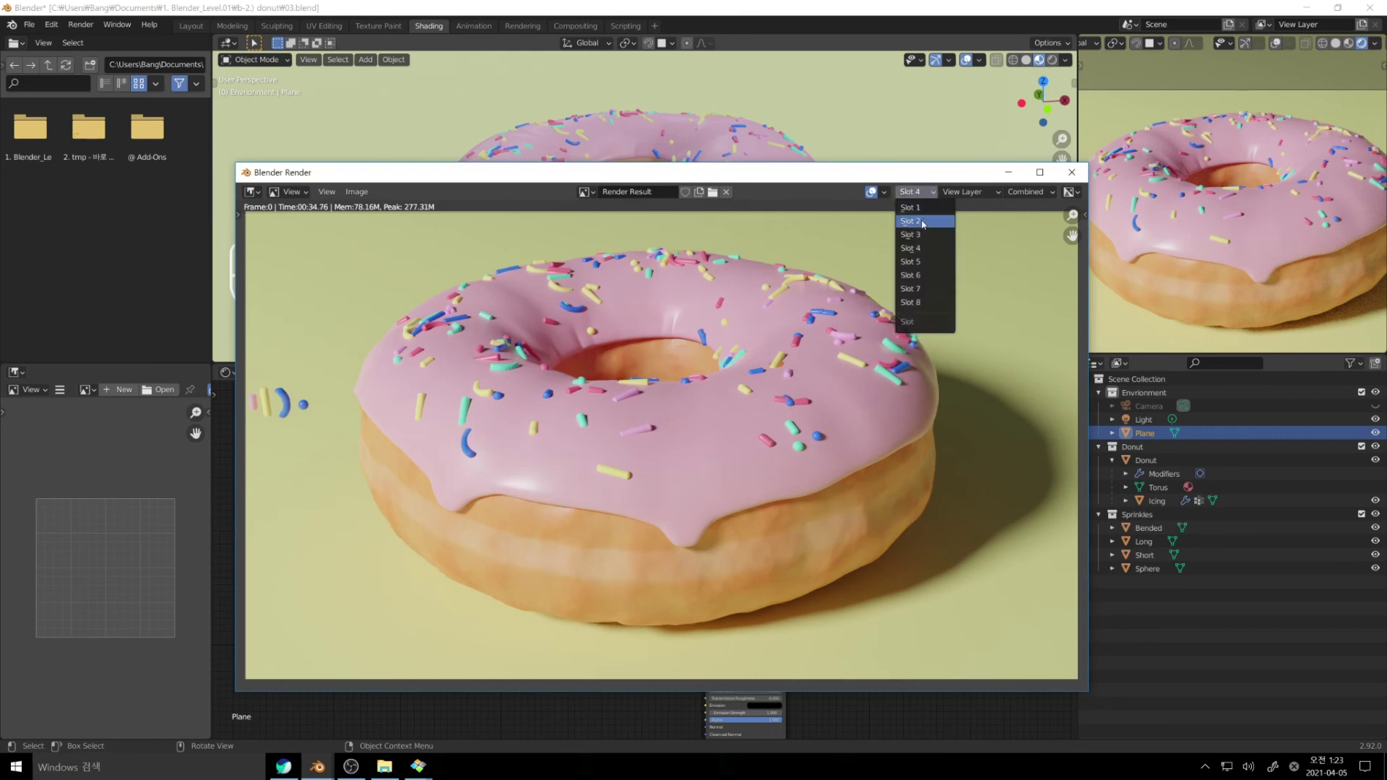
{"action": "left_click", "coordinate": [923, 223]}
{"action": "left_click", "coordinate": [921, 191]}
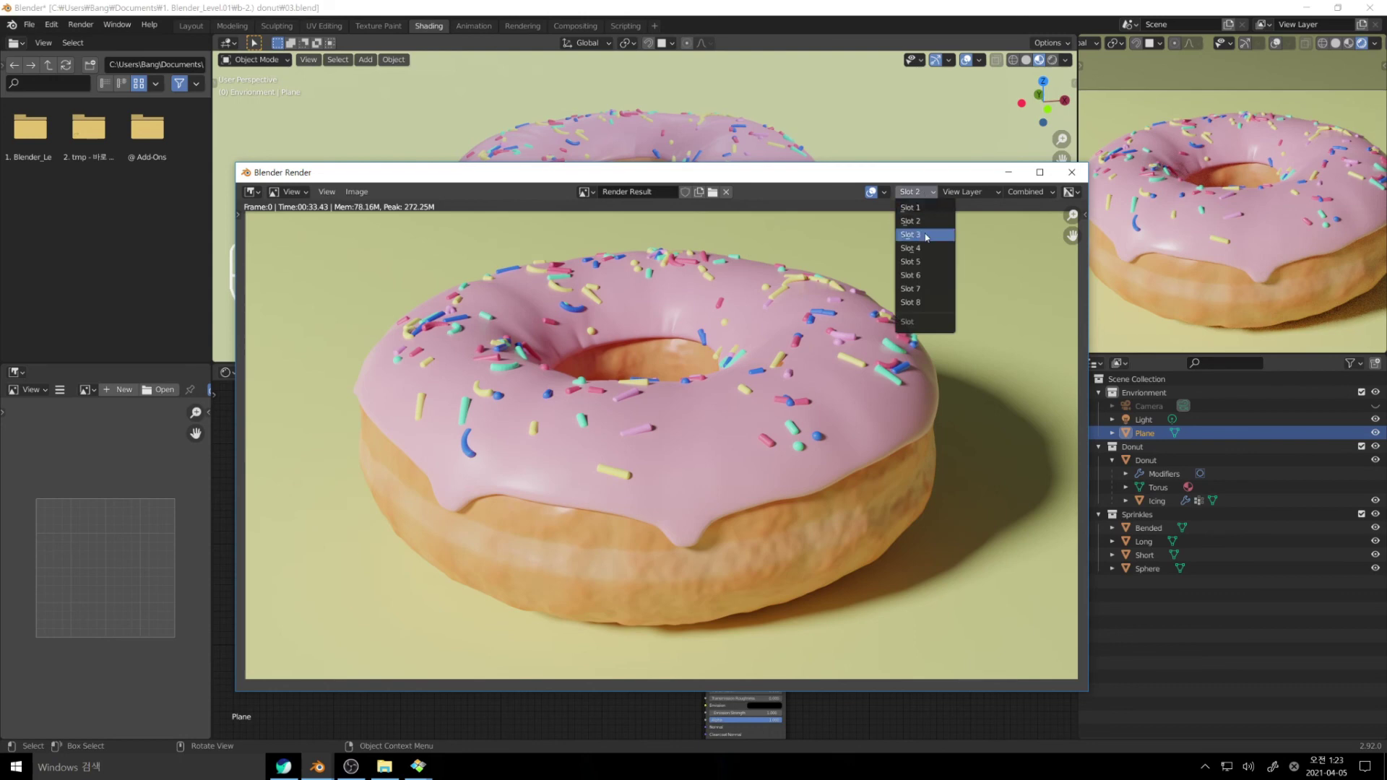
{"action": "left_click", "coordinate": [926, 236]}
{"action": "left_click", "coordinate": [920, 192]}
{"action": "left_click", "coordinate": [927, 248]}
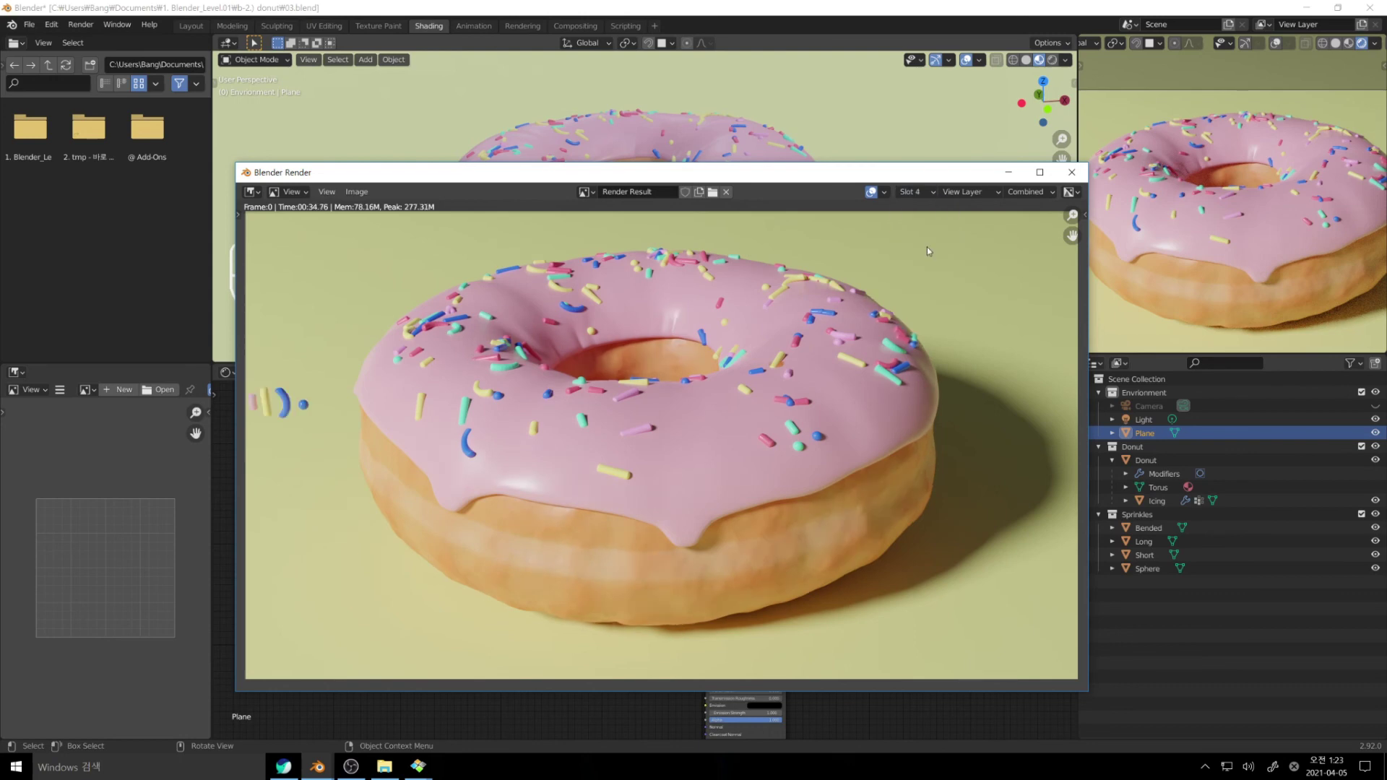
{"action": "key", "text": "Escape"}
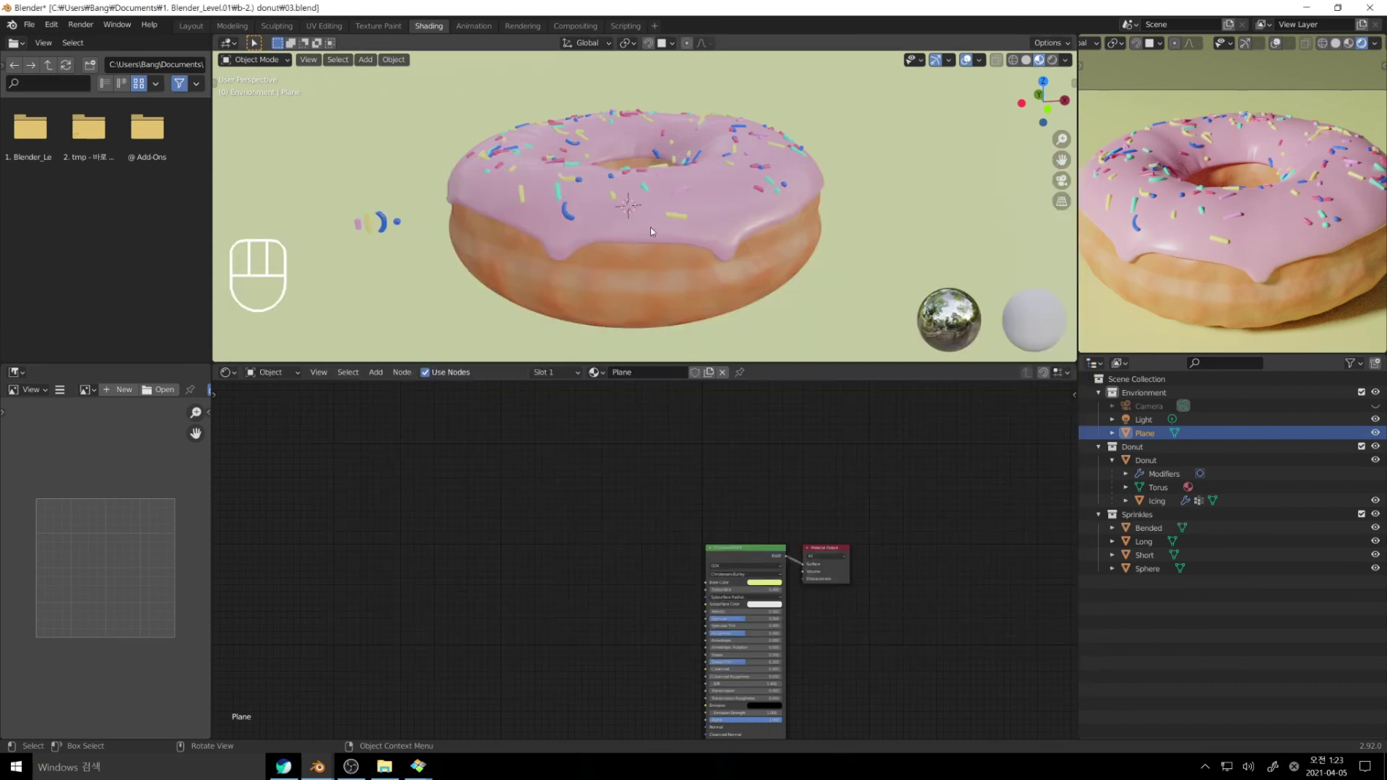
Step: Select the donut and move its Material Output node closer to the Principled BSDF node
{"action": "left_click", "coordinate": [662, 278]}
{"action": "middle_click_drag", "start_coordinate": [927, 481], "coordinate": [855, 483]}
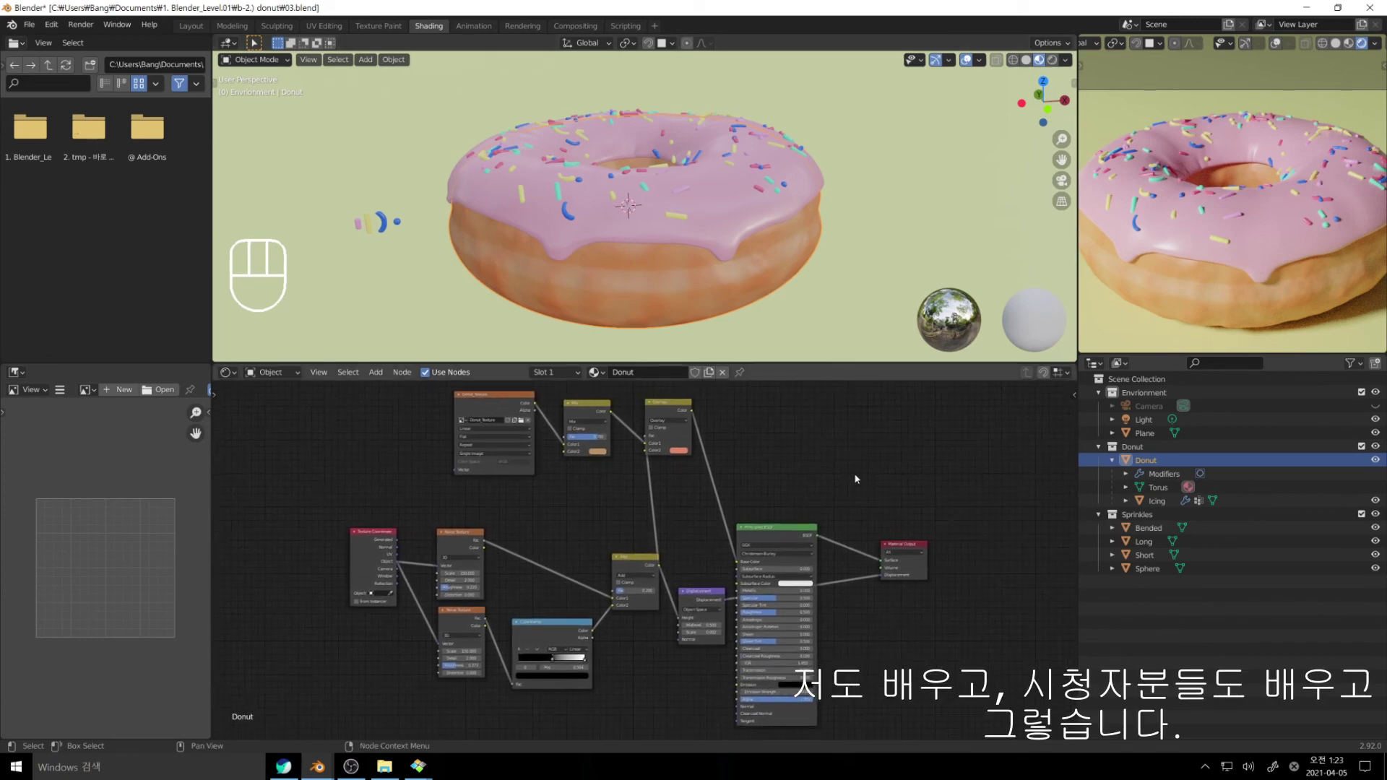
{"action": "left_click_drag", "start_coordinate": [919, 547], "coordinate": [880, 551]}
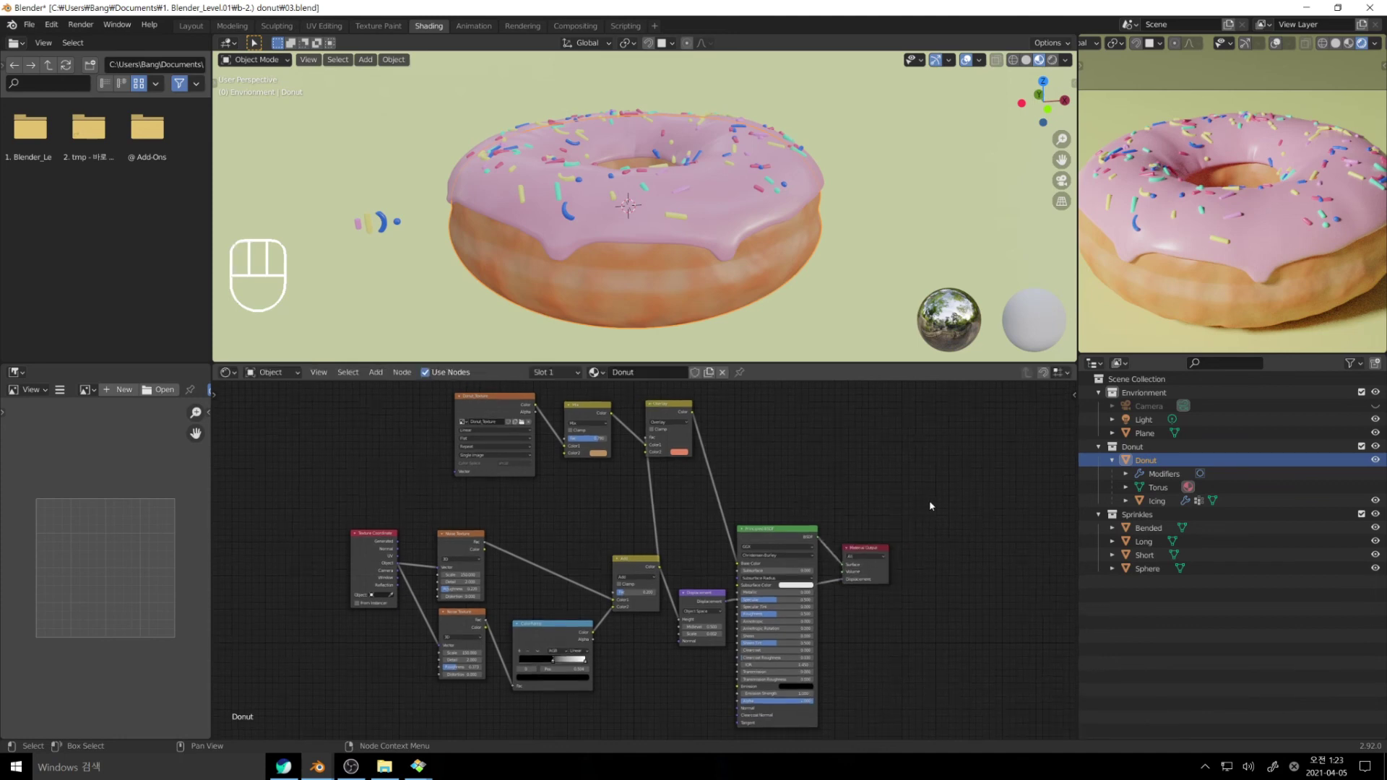